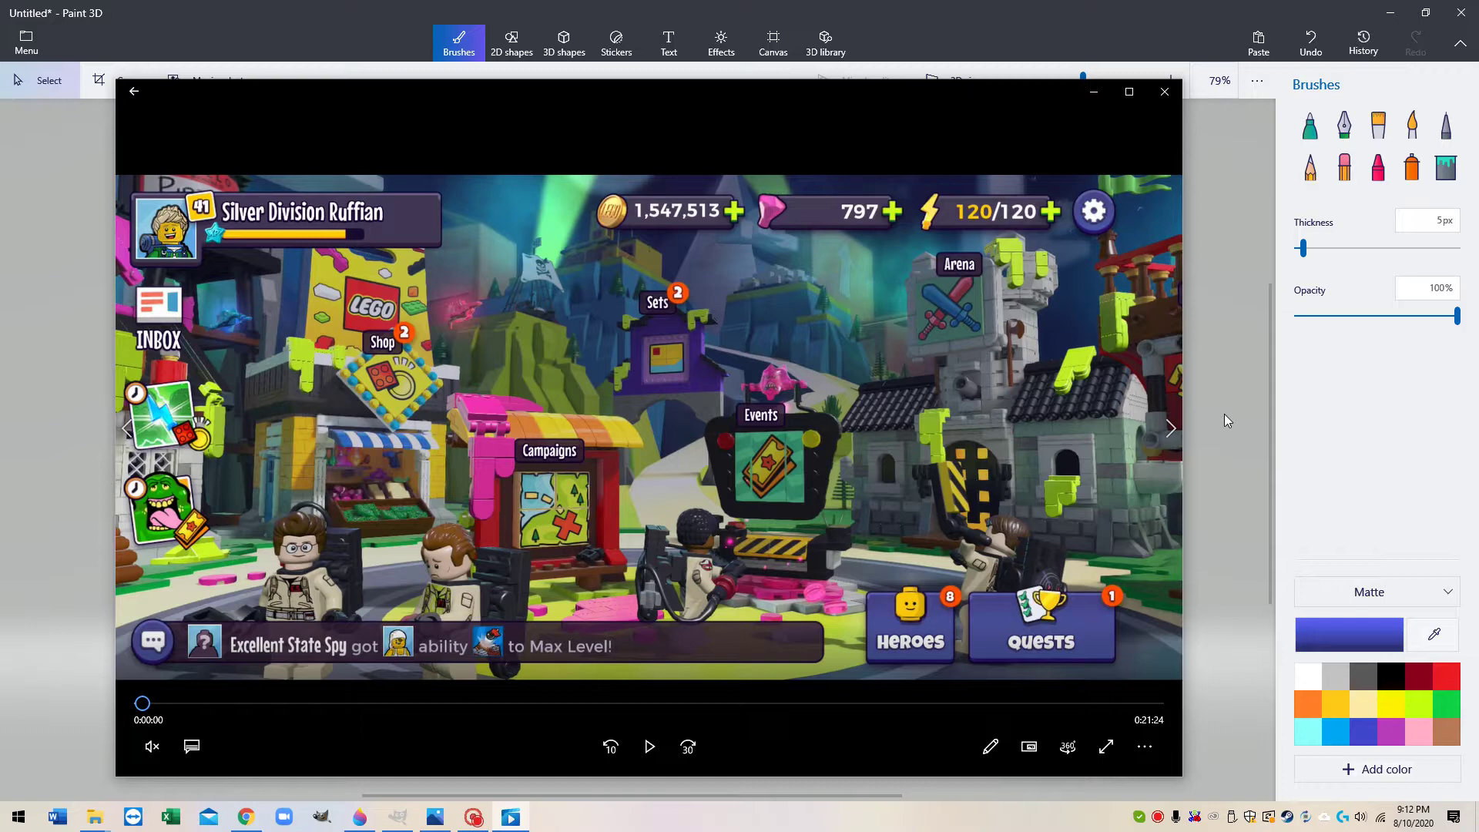
- Preview the first half minute of the gameplay recording, pause it and rewind it to the start
left_click(649, 747)
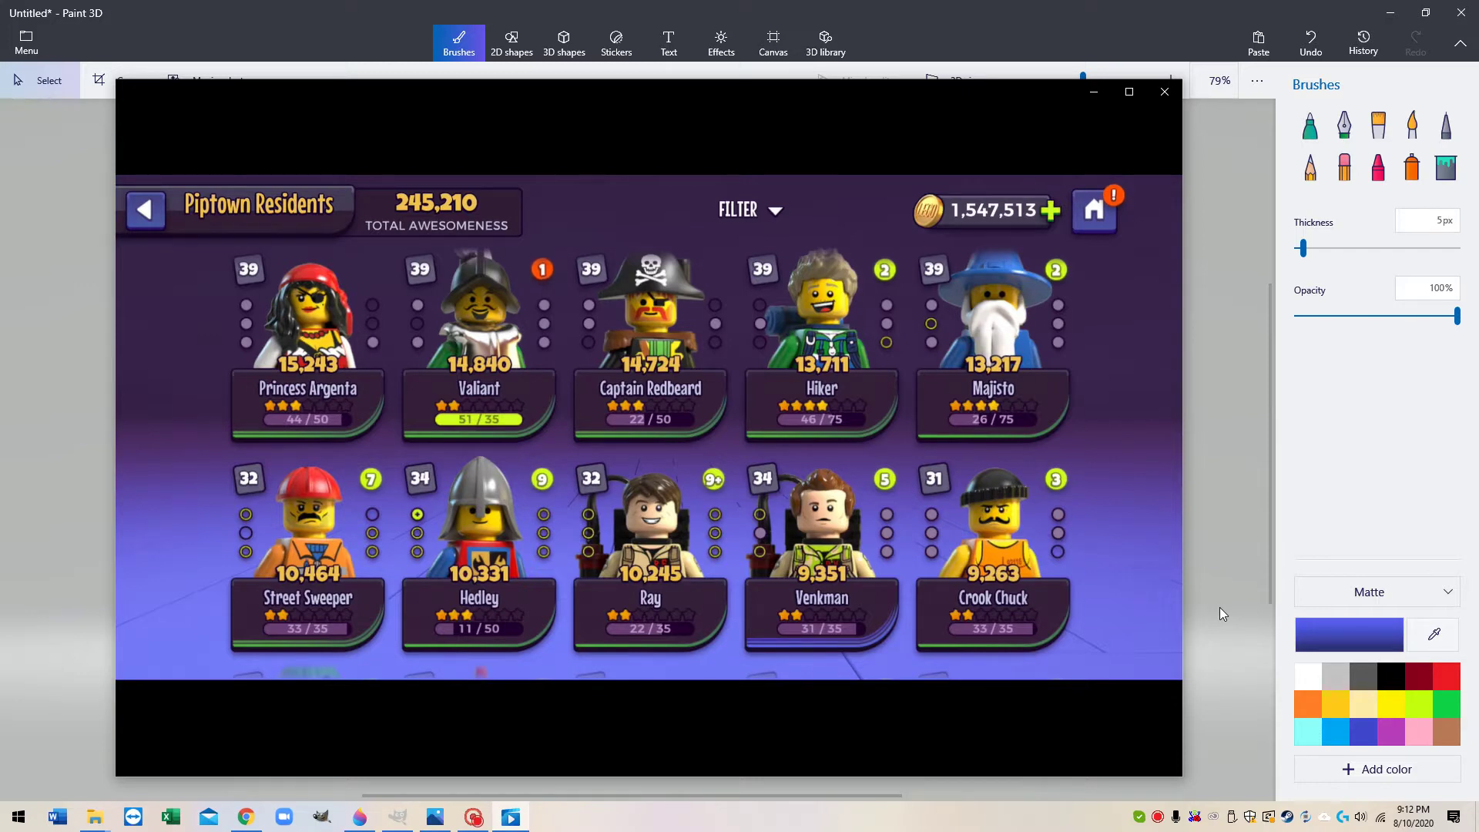
mouse_move(1163, 600)
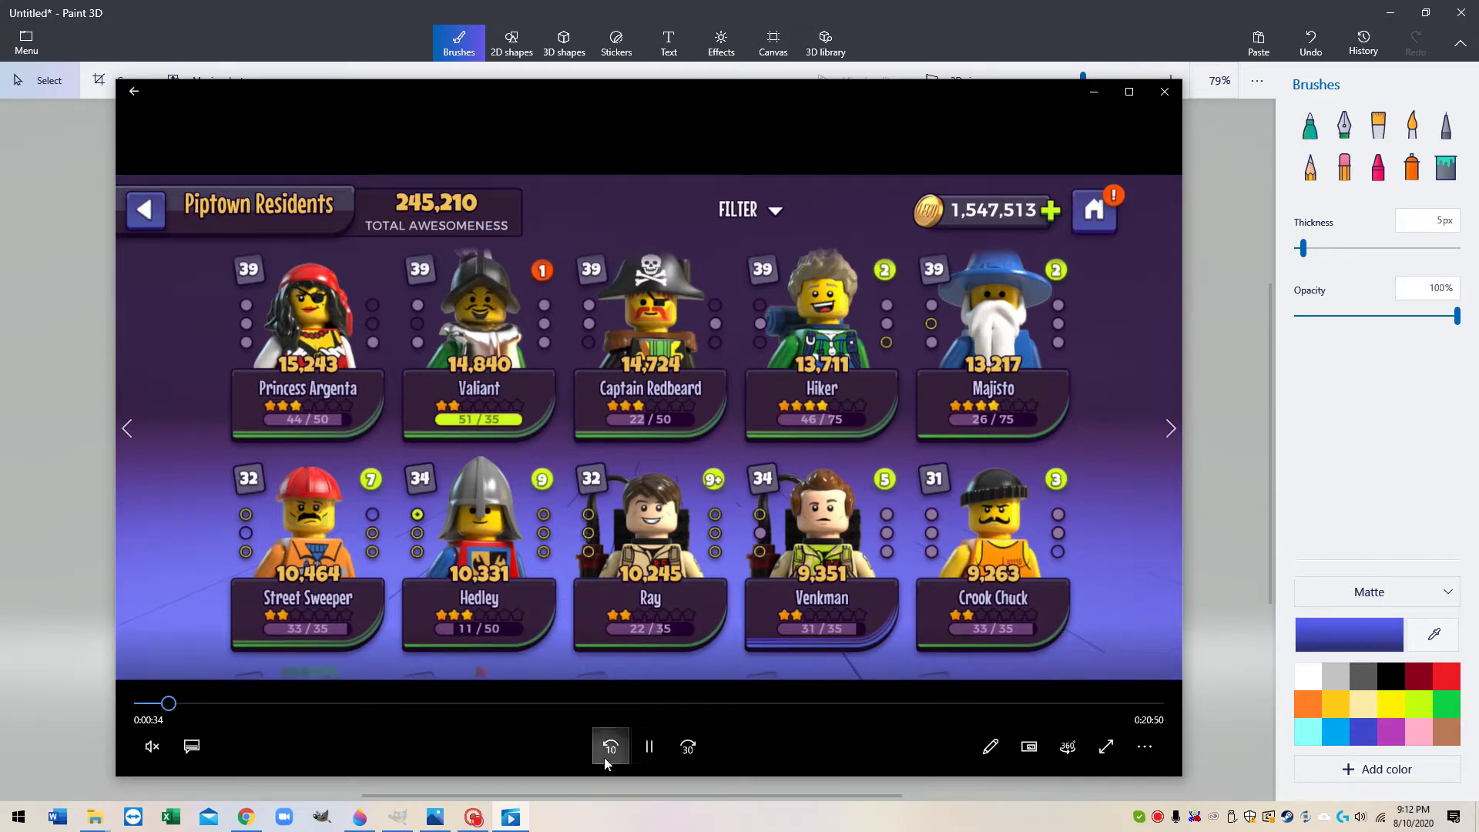
left_click(650, 746)
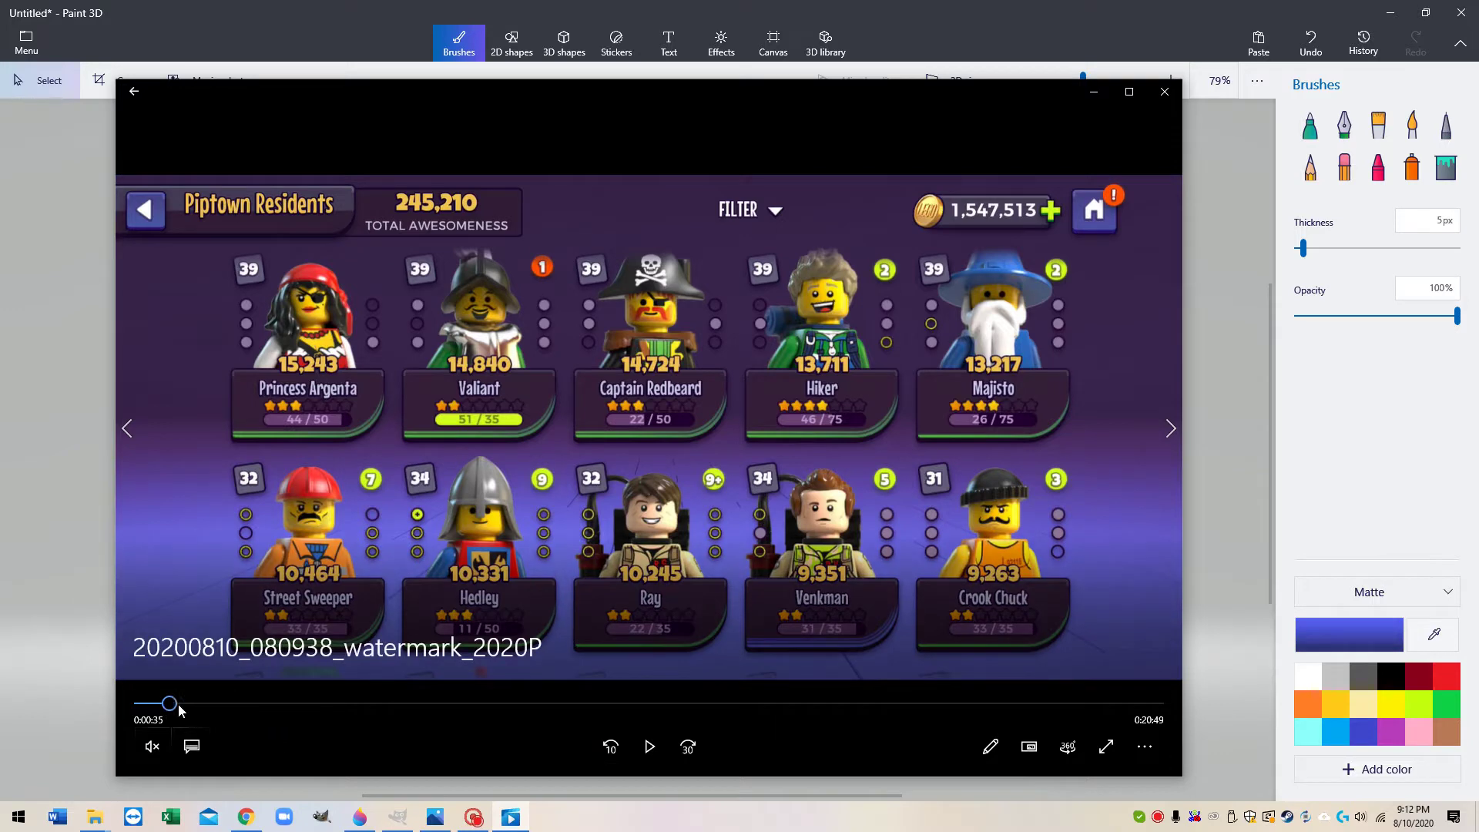
left_click_drag(172, 704, 139, 704)
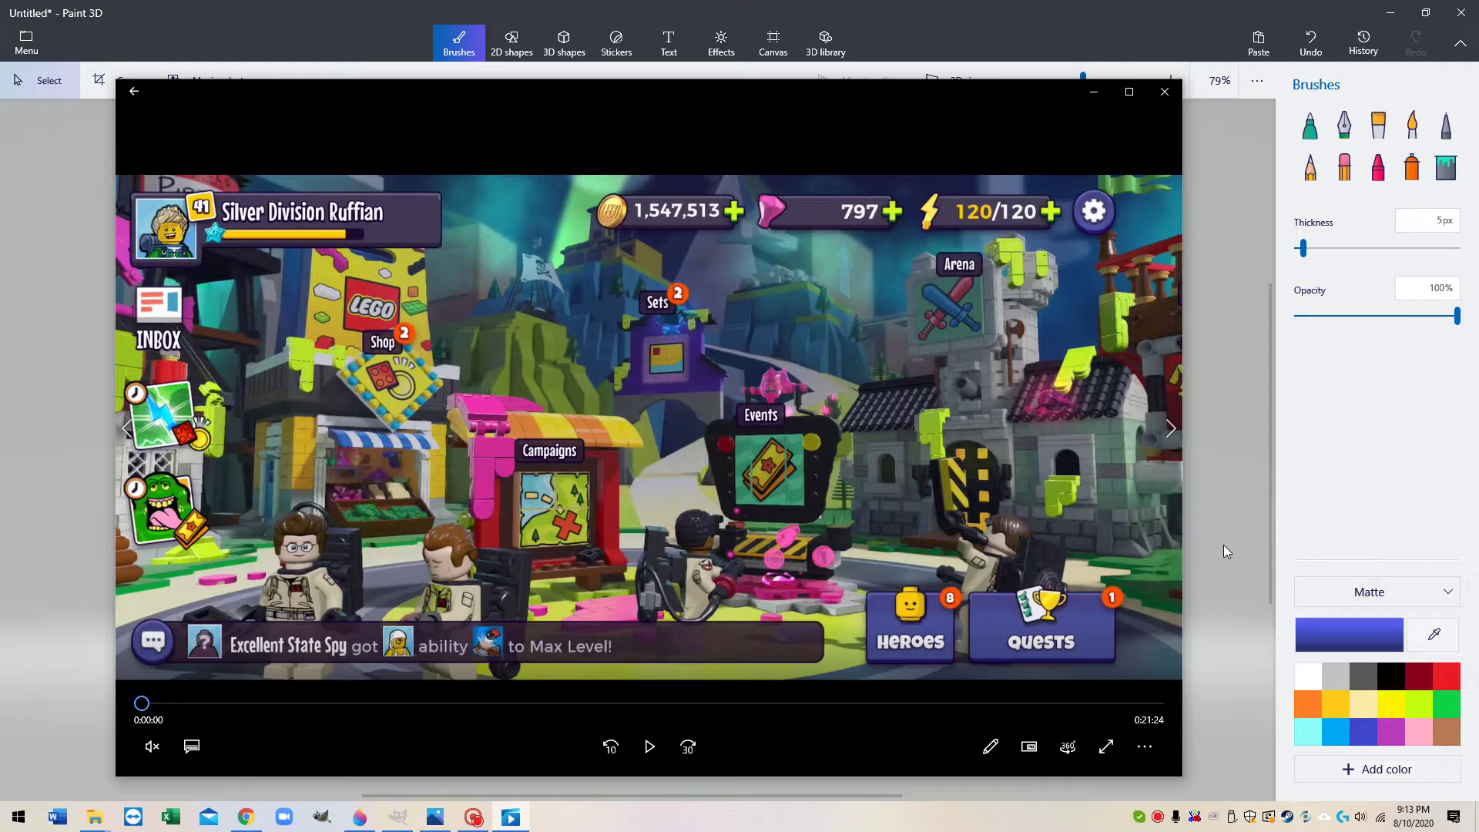
- Show the blank Paint 3D canvas and the empty GIMP window, and minimize GIMP again
left_click(362, 821)
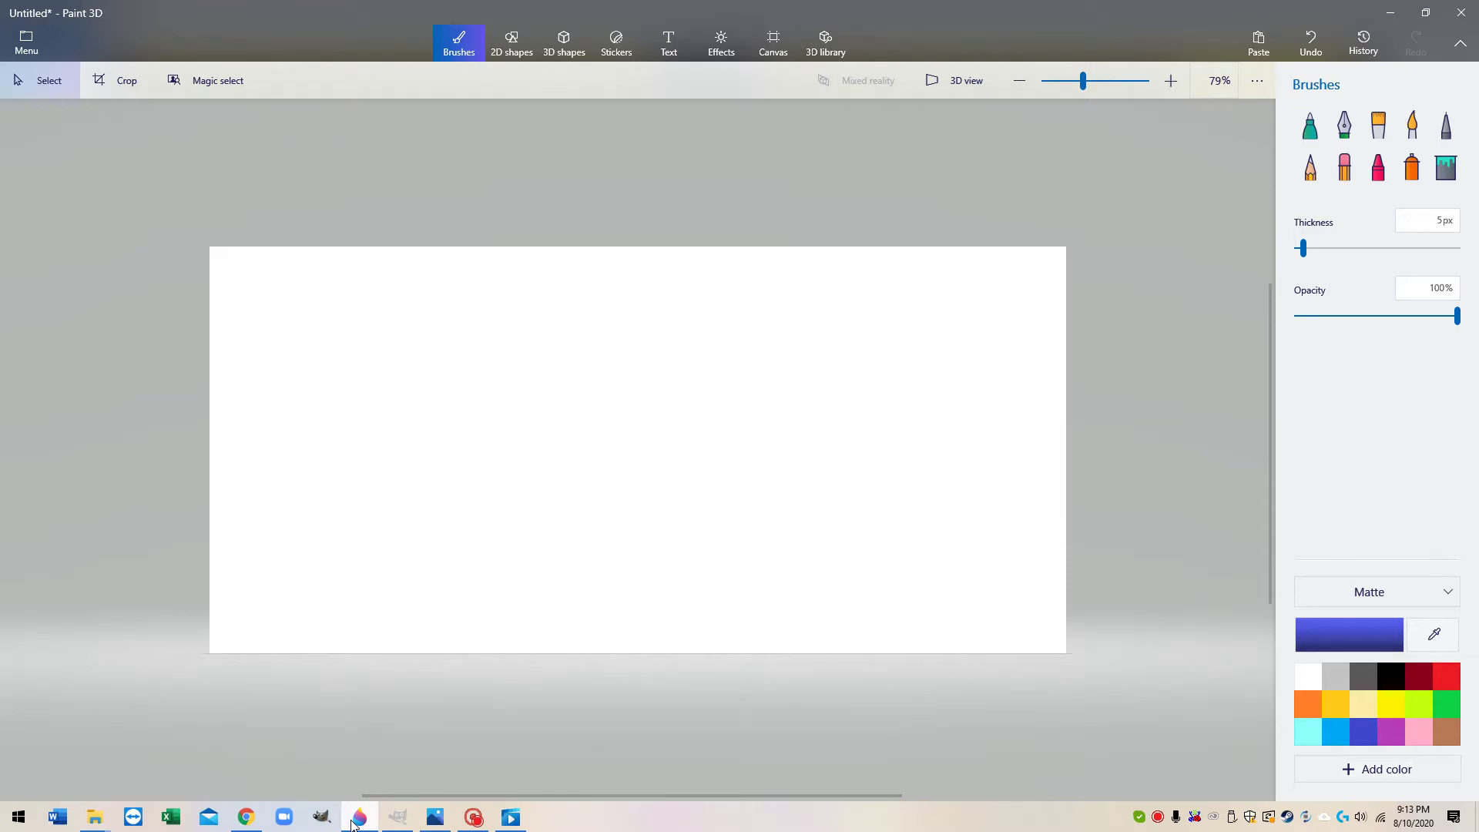
left_click(409, 819)
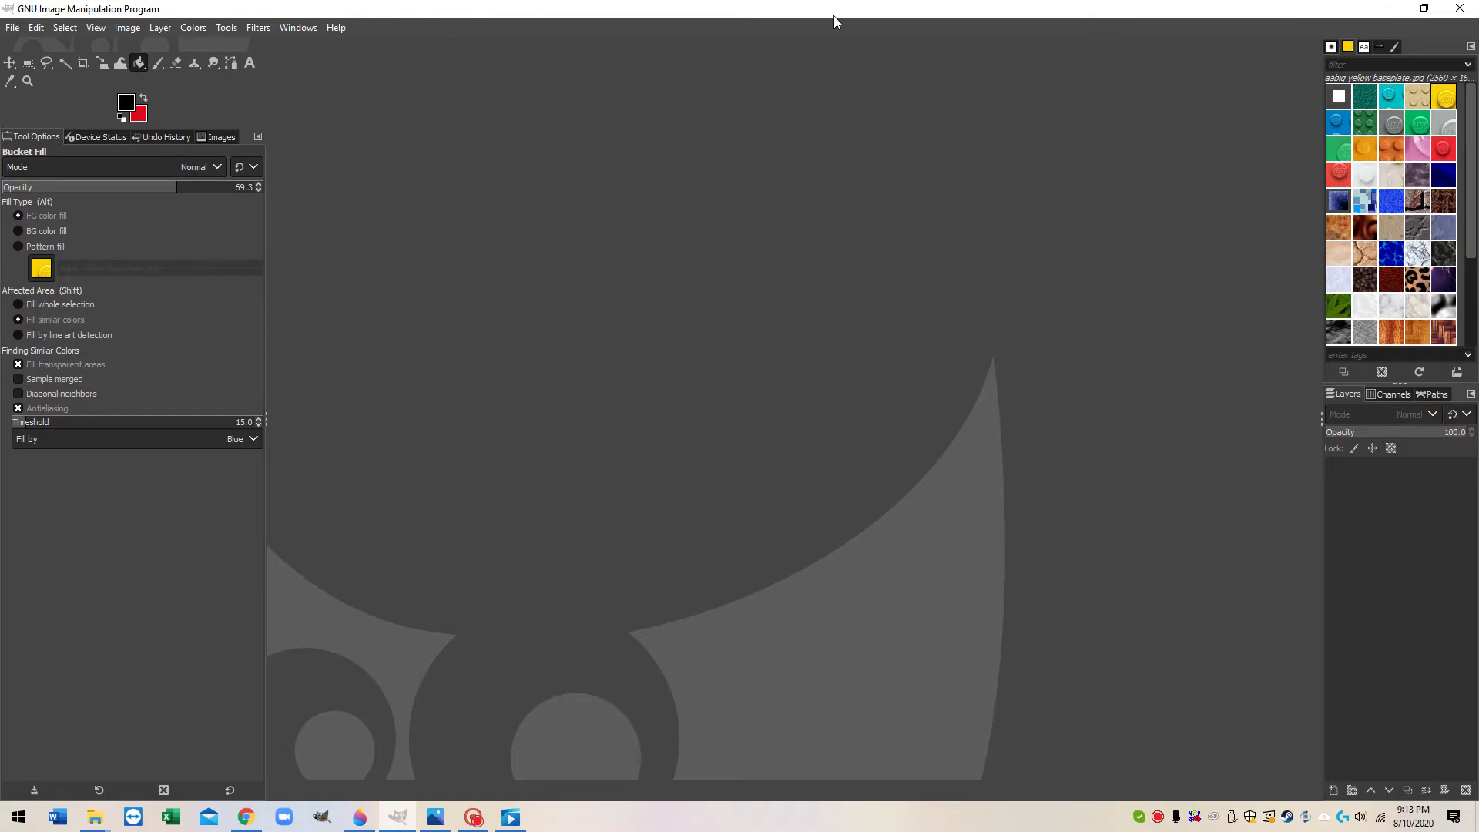
left_click(1389, 11)
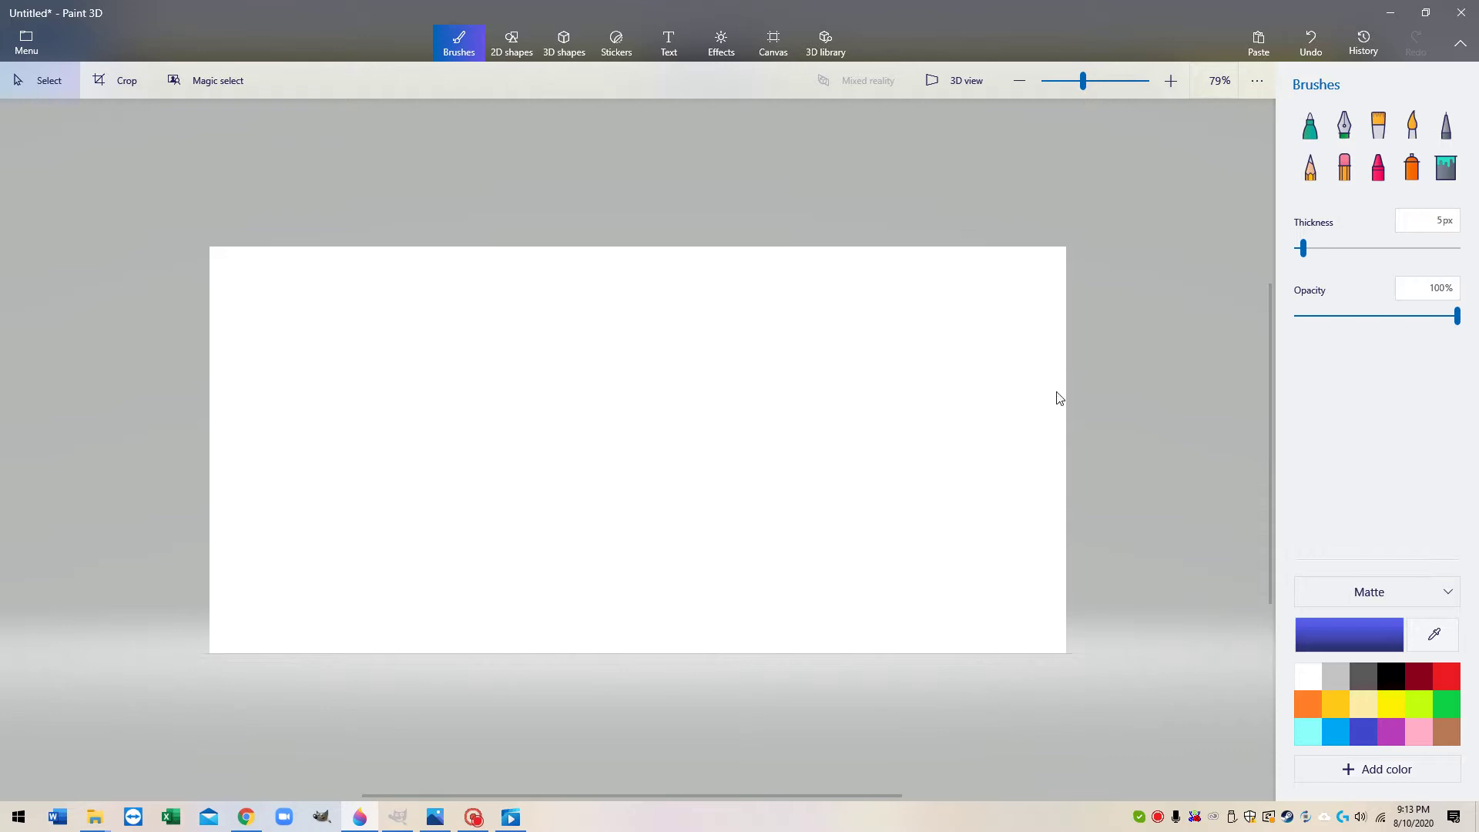
- Switch back to the video player, pause the recording at 0:00:02 on the town screen and capture its window as a screenshot
left_click(510, 823)
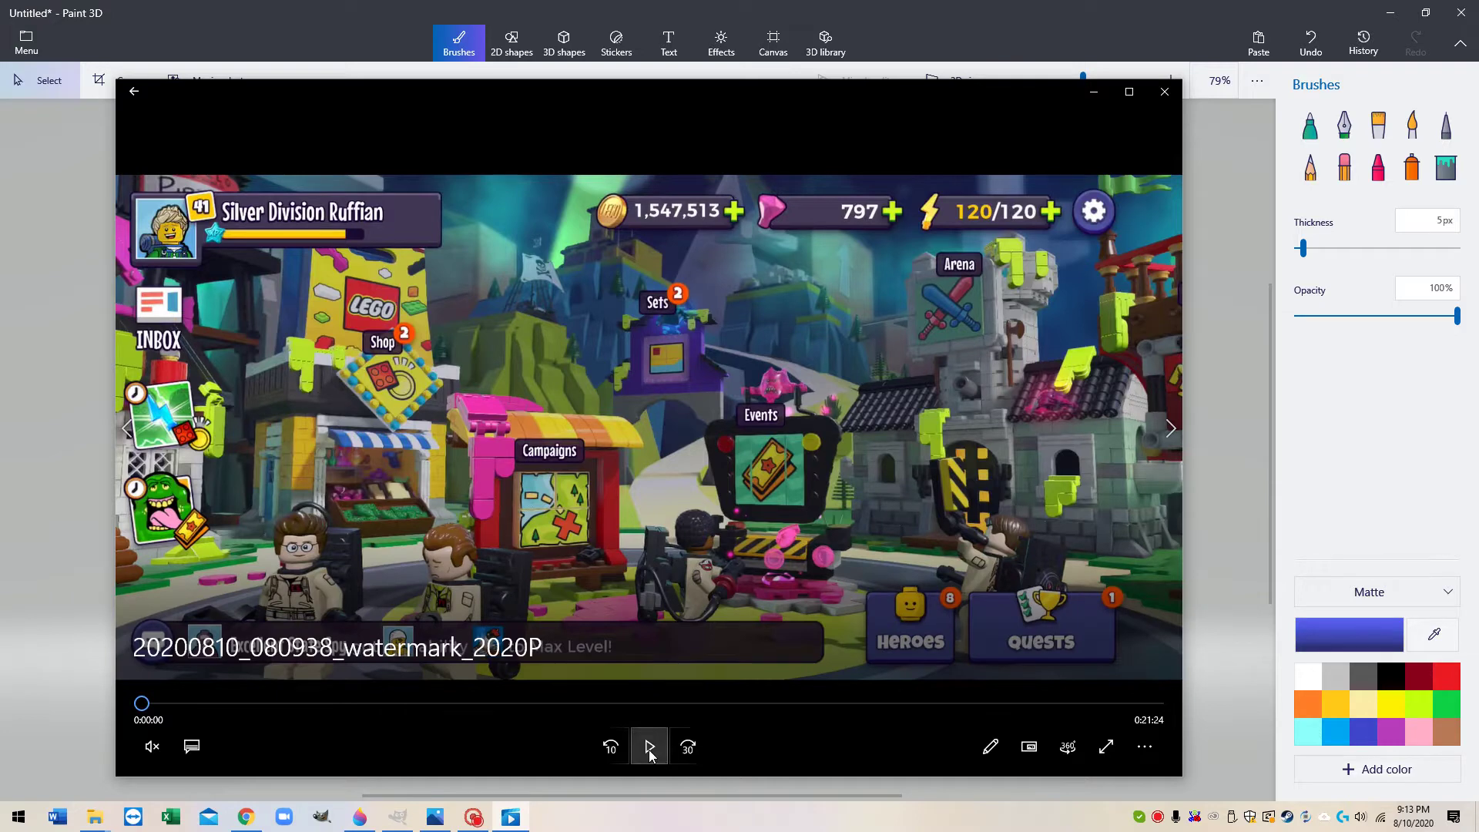
left_click(650, 749)
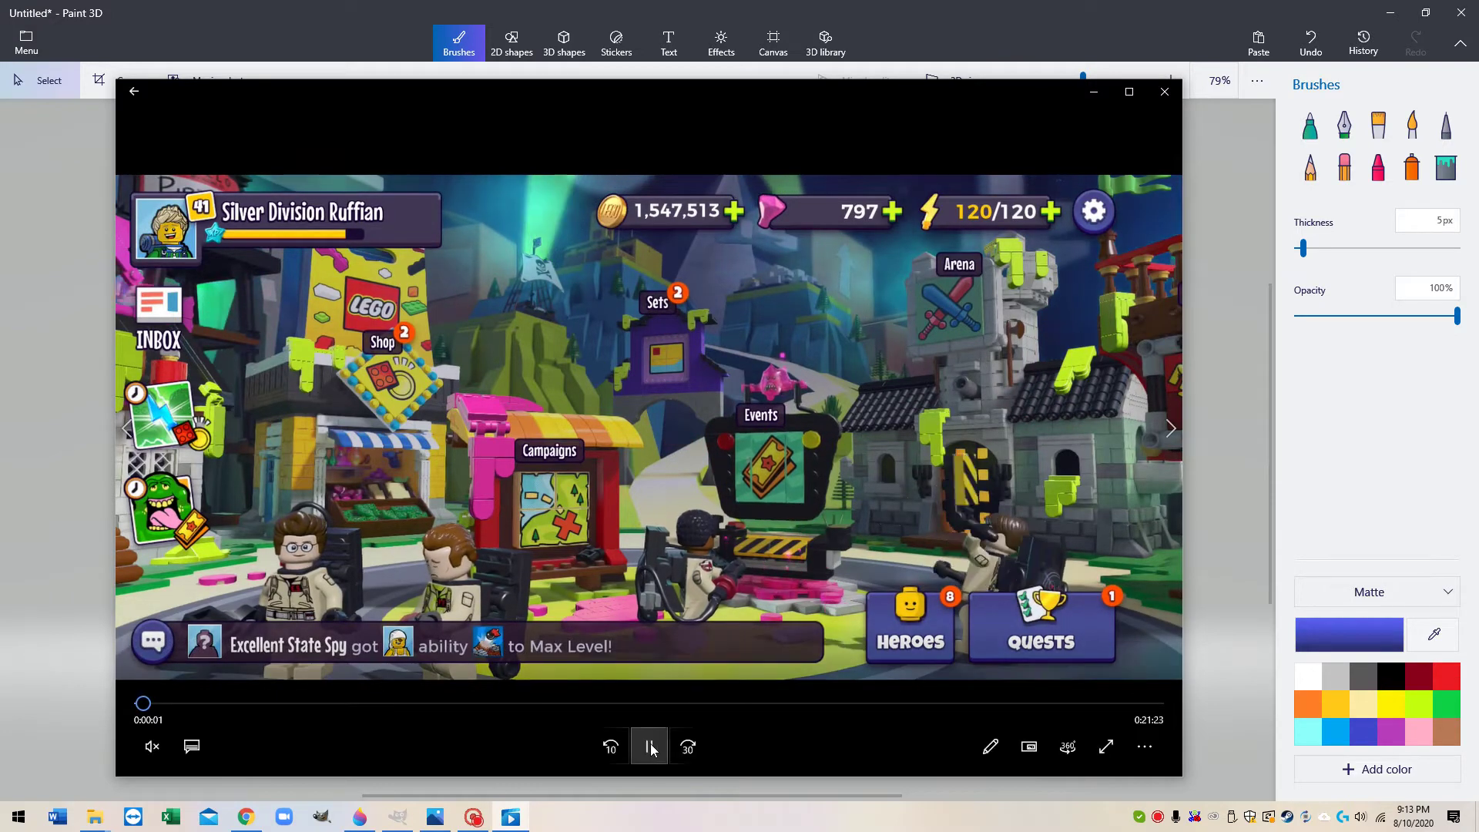
left_click(650, 745)
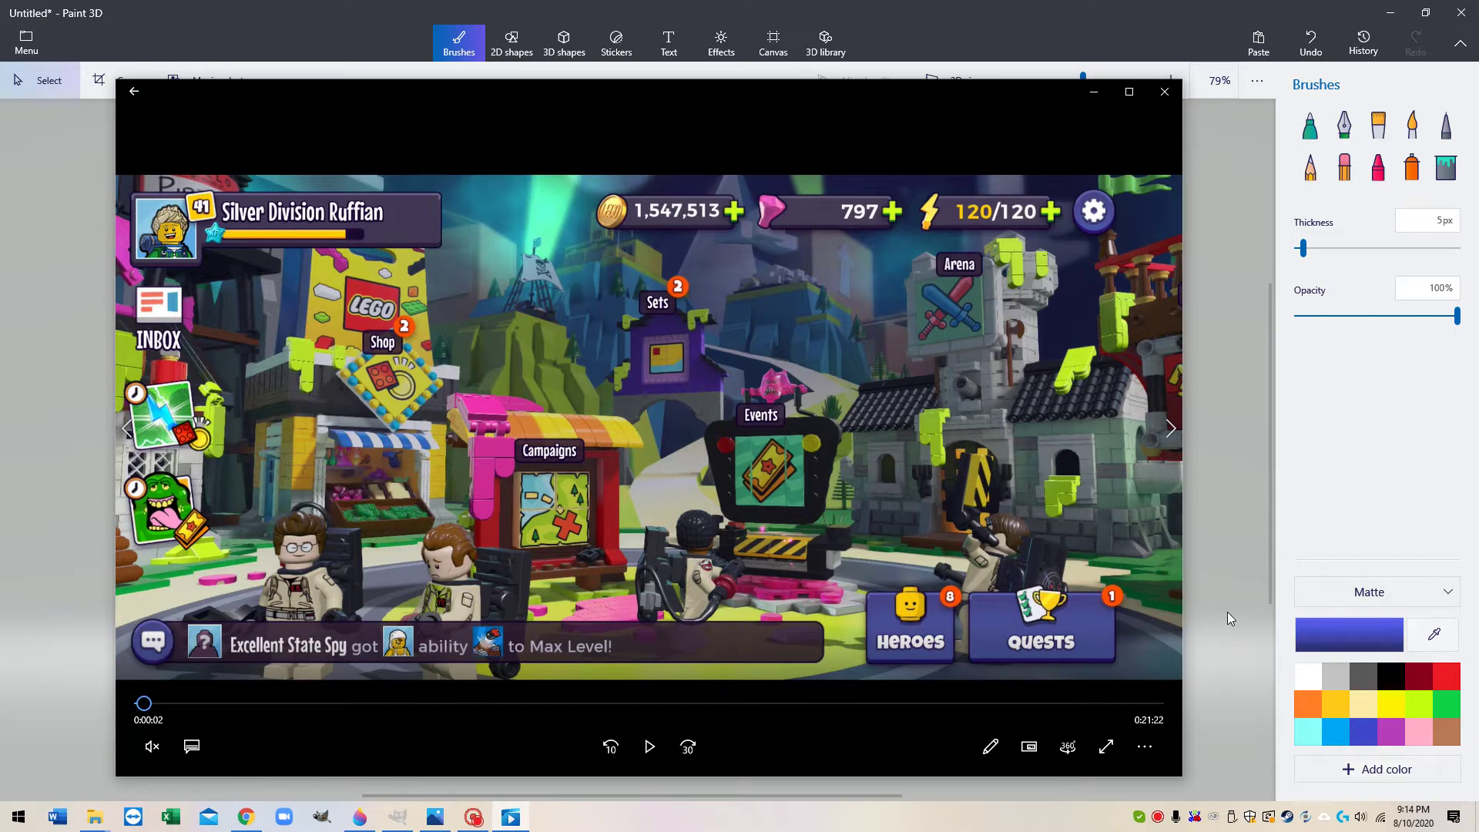
key("alt+Print")
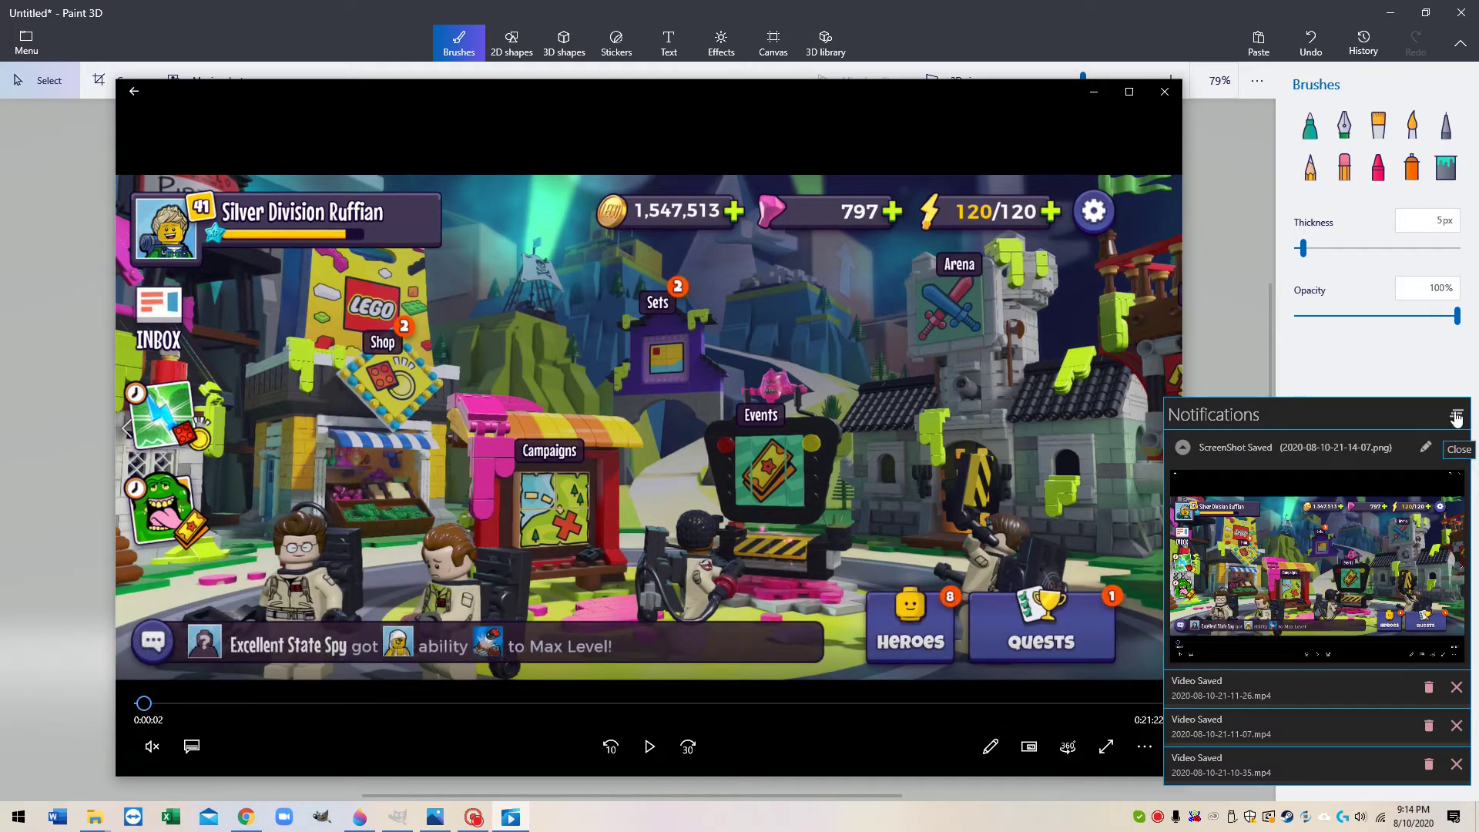
- Minimize the video player and paste the captured screenshot onto the blank Paint 3D canvas
left_click(1094, 92)
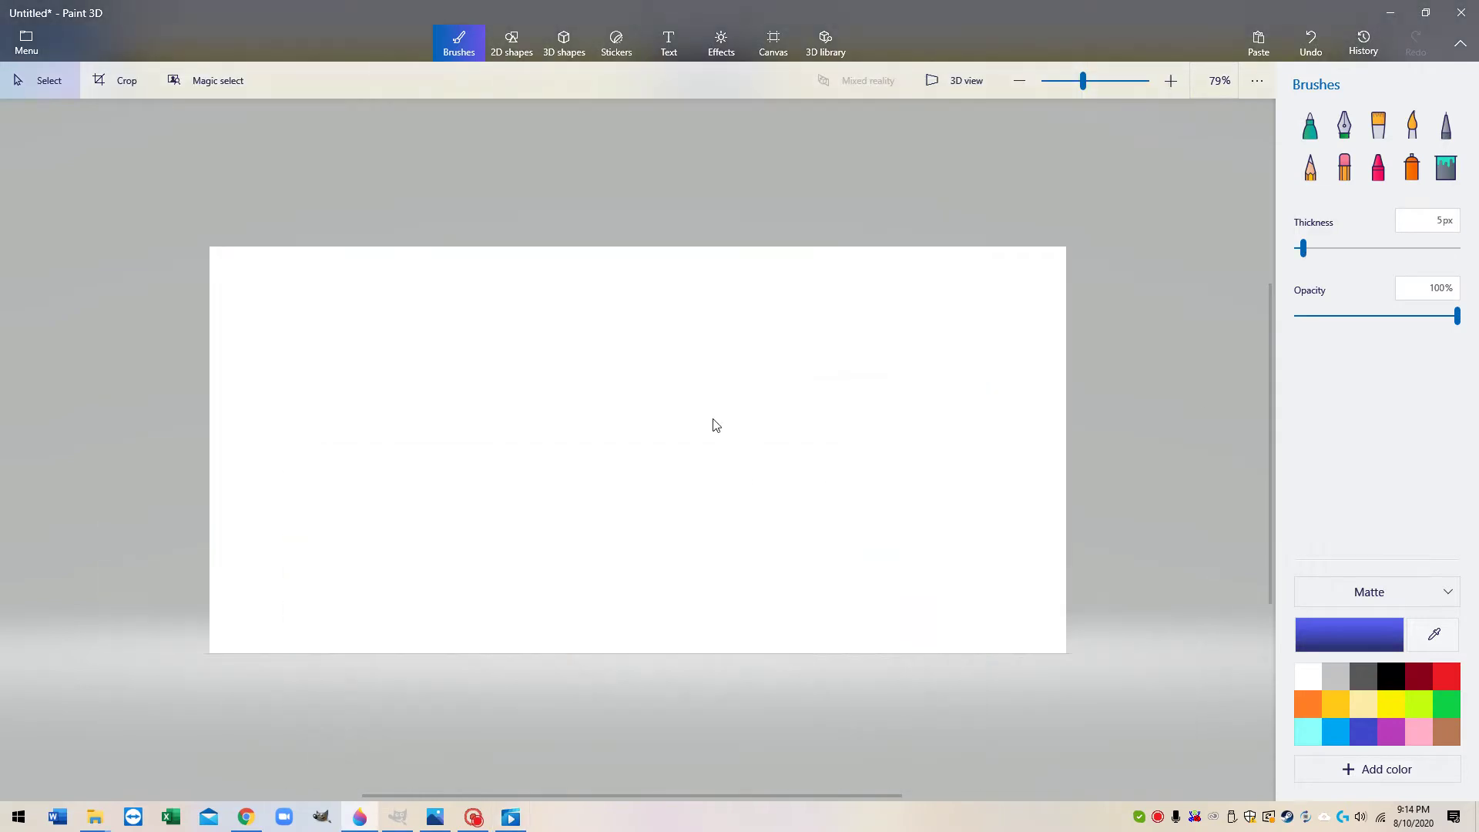
right_click(422, 366)
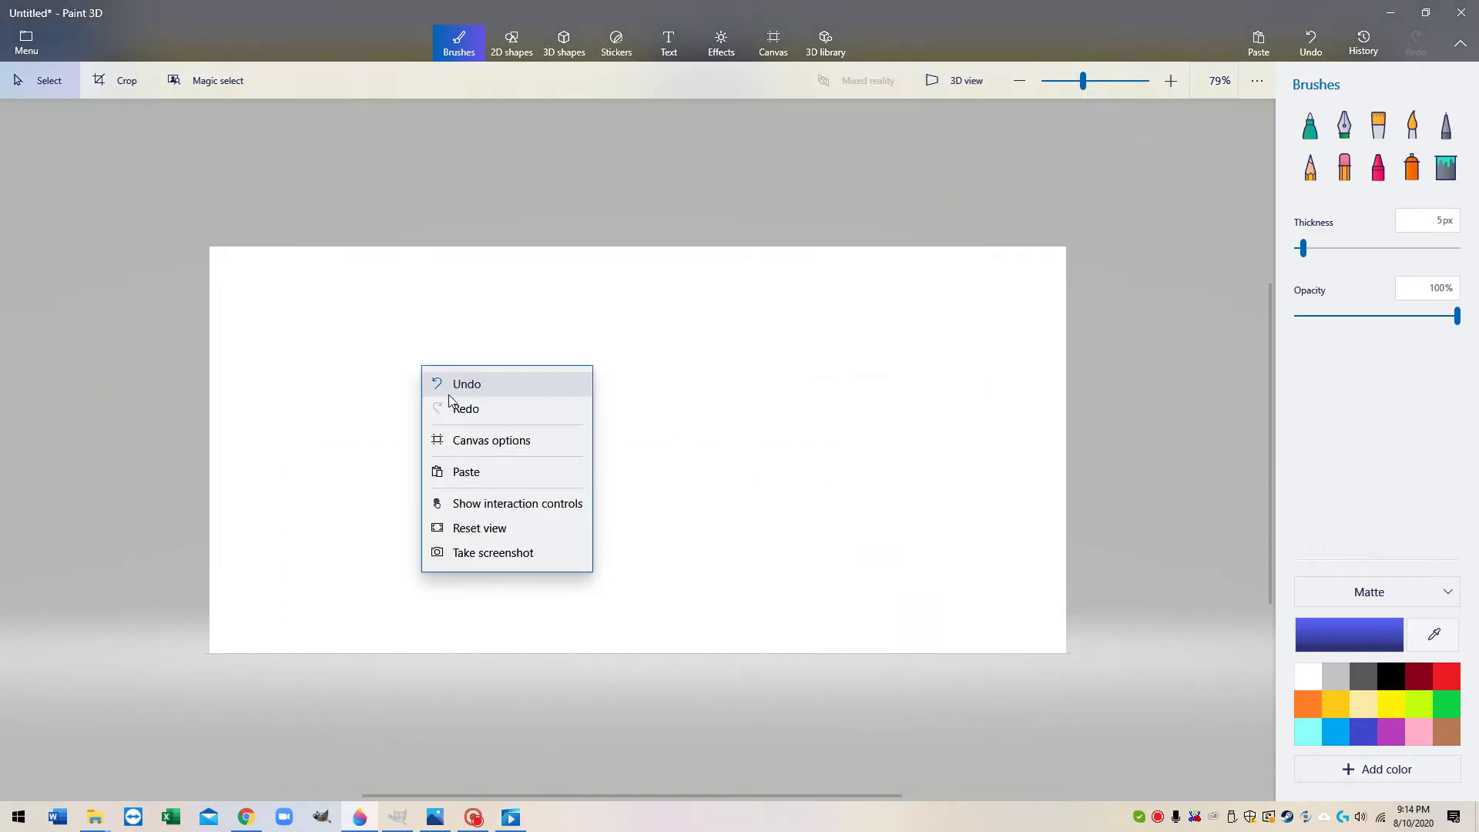
left_click(462, 472)
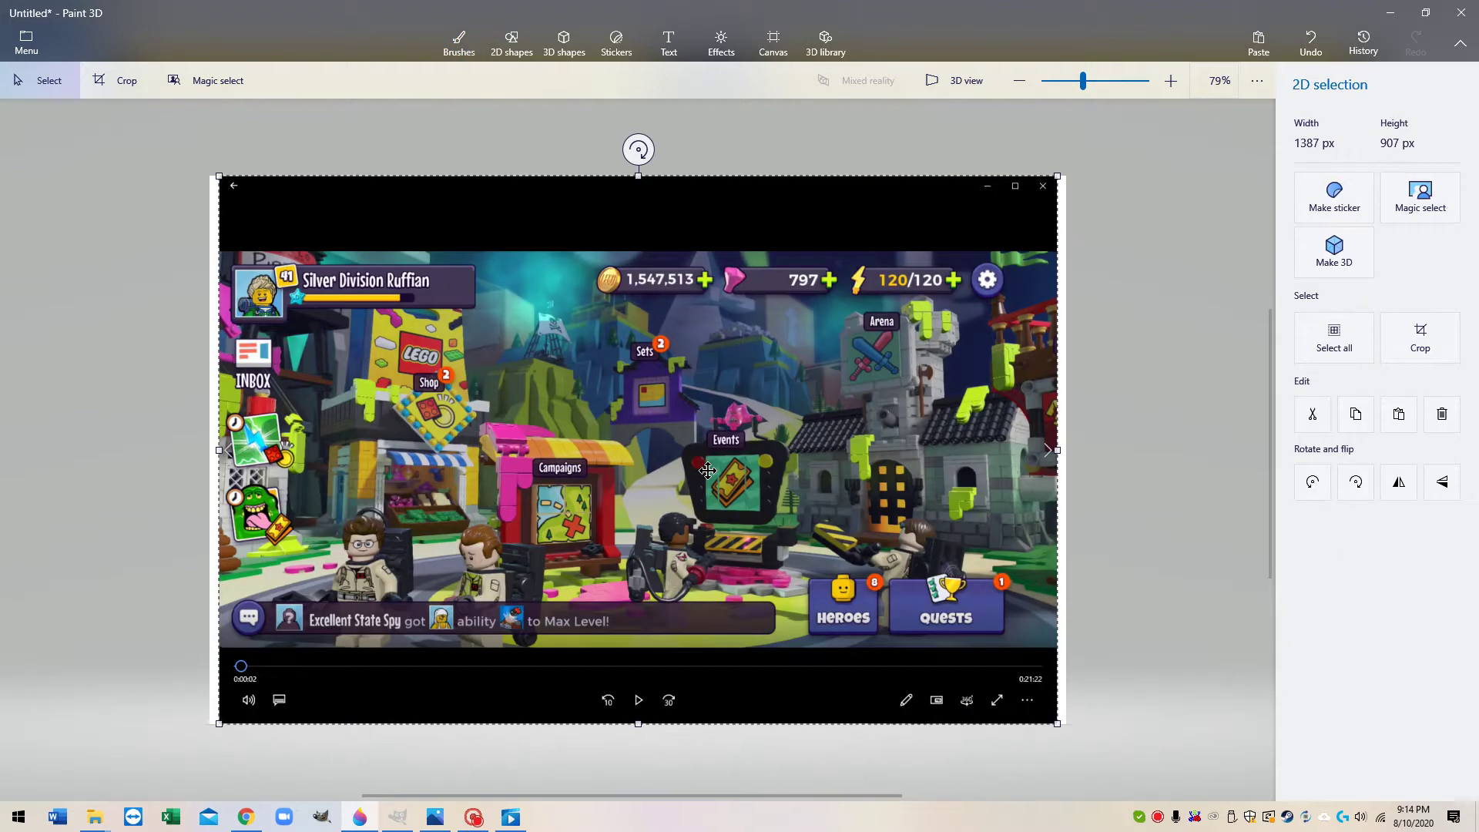
left_click(1117, 493)
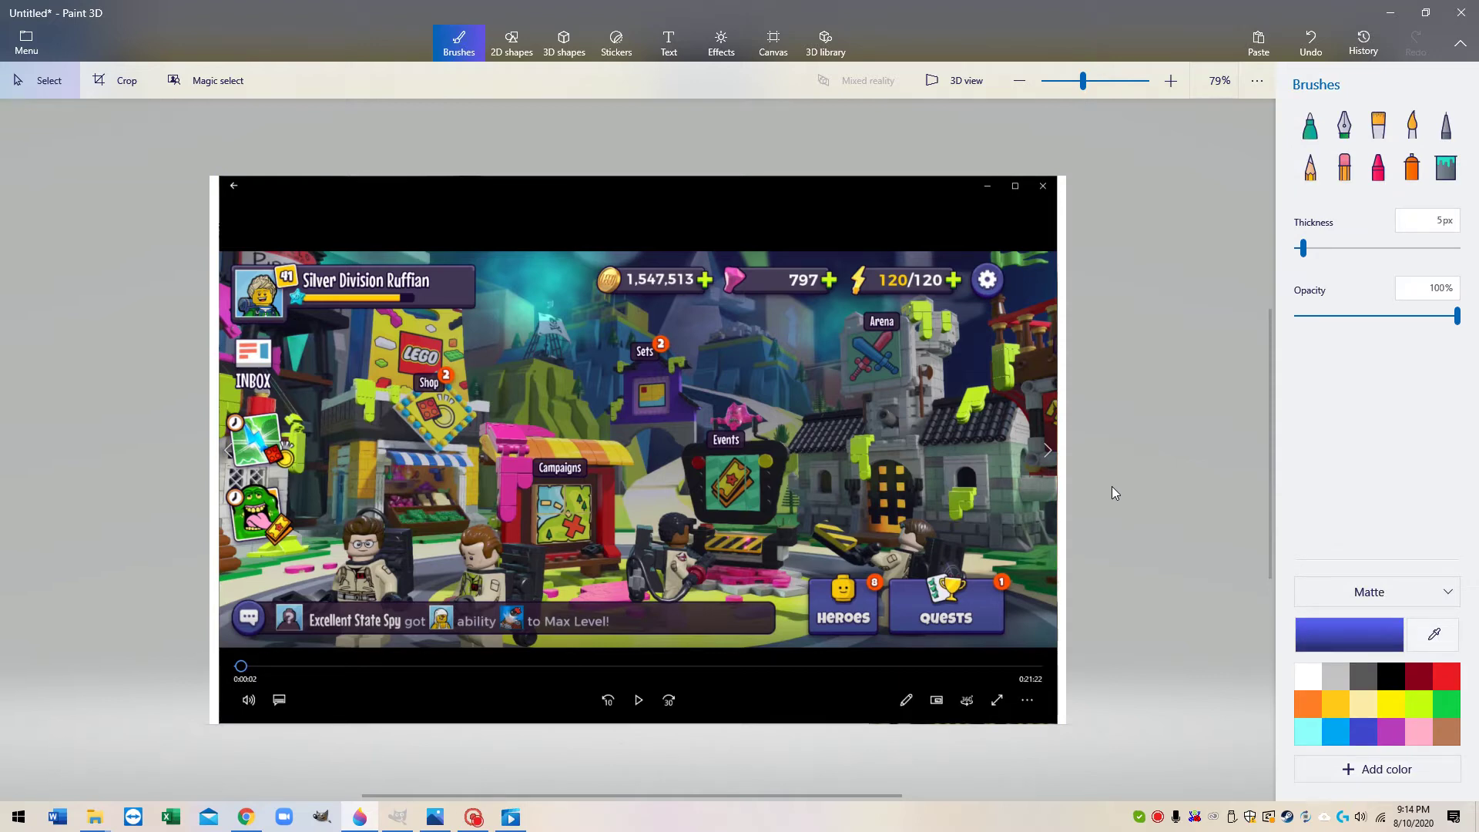
- Crop the pasted screenshot to the game picture, about 1370 by 650 px, removing the black bars and white side margins
left_click(119, 81)
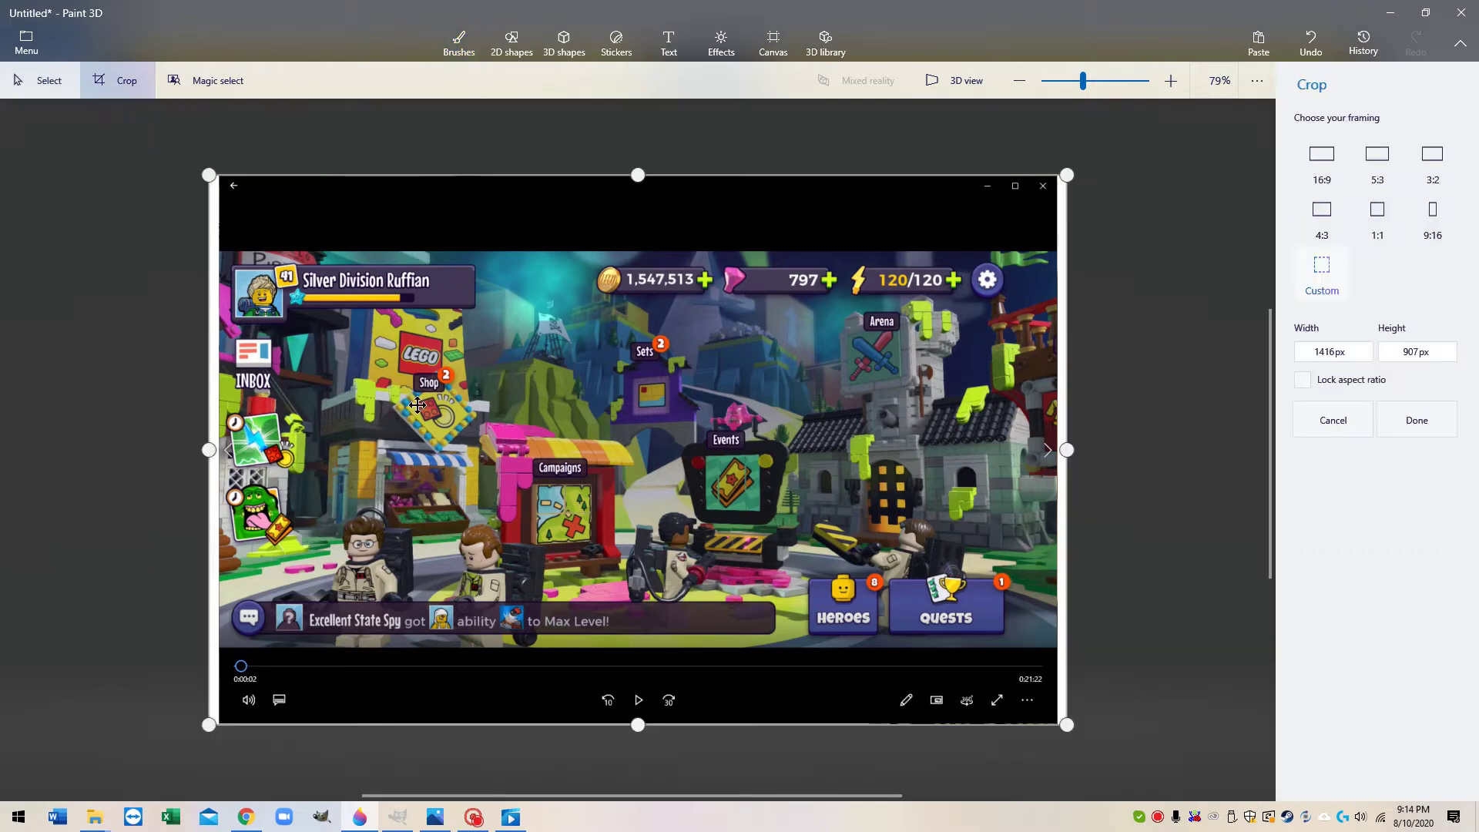
left_click_drag(638, 176, 638, 255)
left_click_drag(210, 490, 224, 490)
left_click_drag(654, 725, 651, 645)
left_click_drag(1065, 446, 1052, 446)
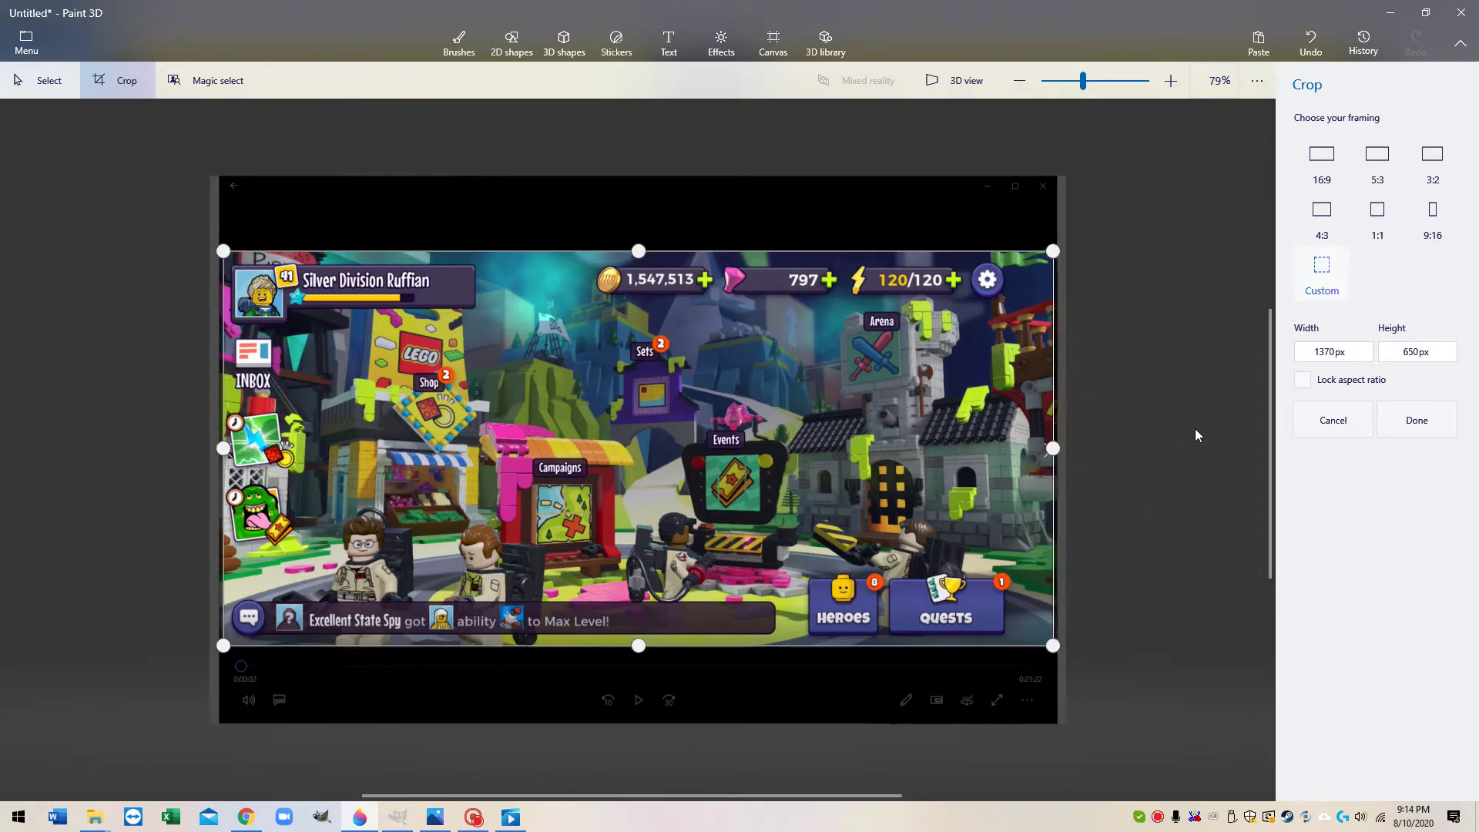
left_click(1417, 420)
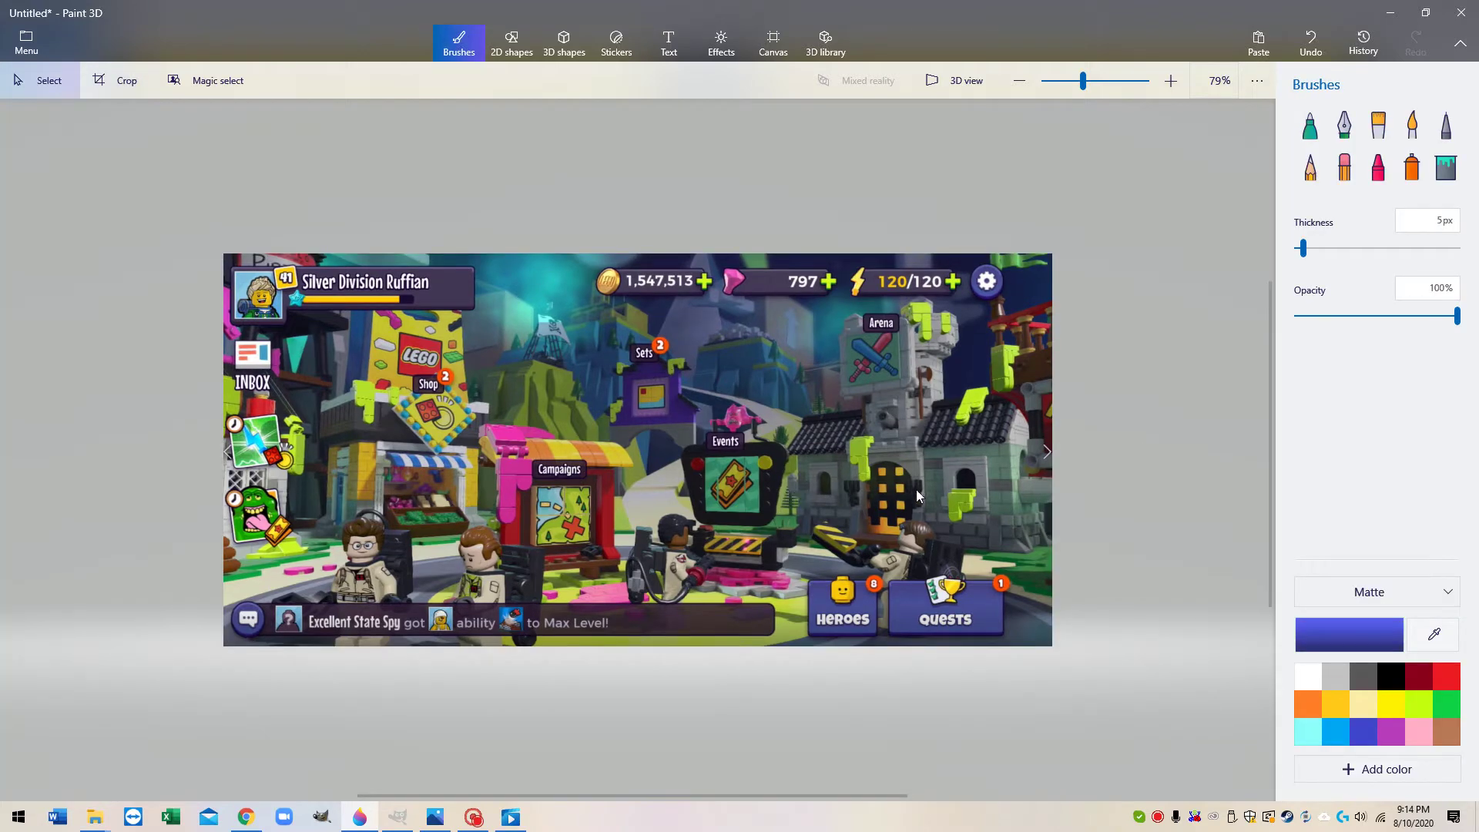
- Enlarge the canvas together with its image to about 2996 by 1550 px
left_click(771, 40)
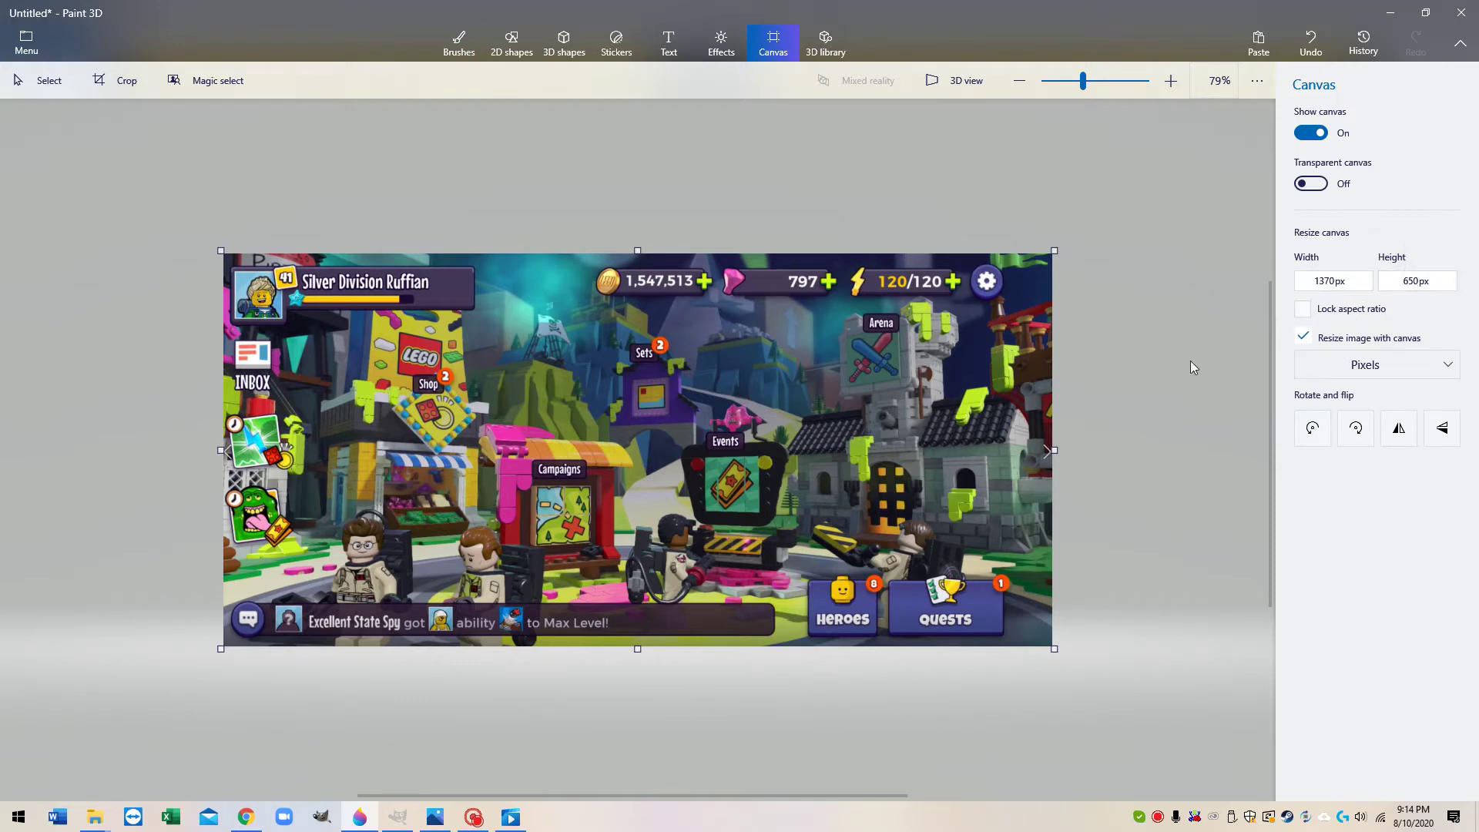
left_click(1329, 281)
left_click_drag(1045, 239, 1223, 165)
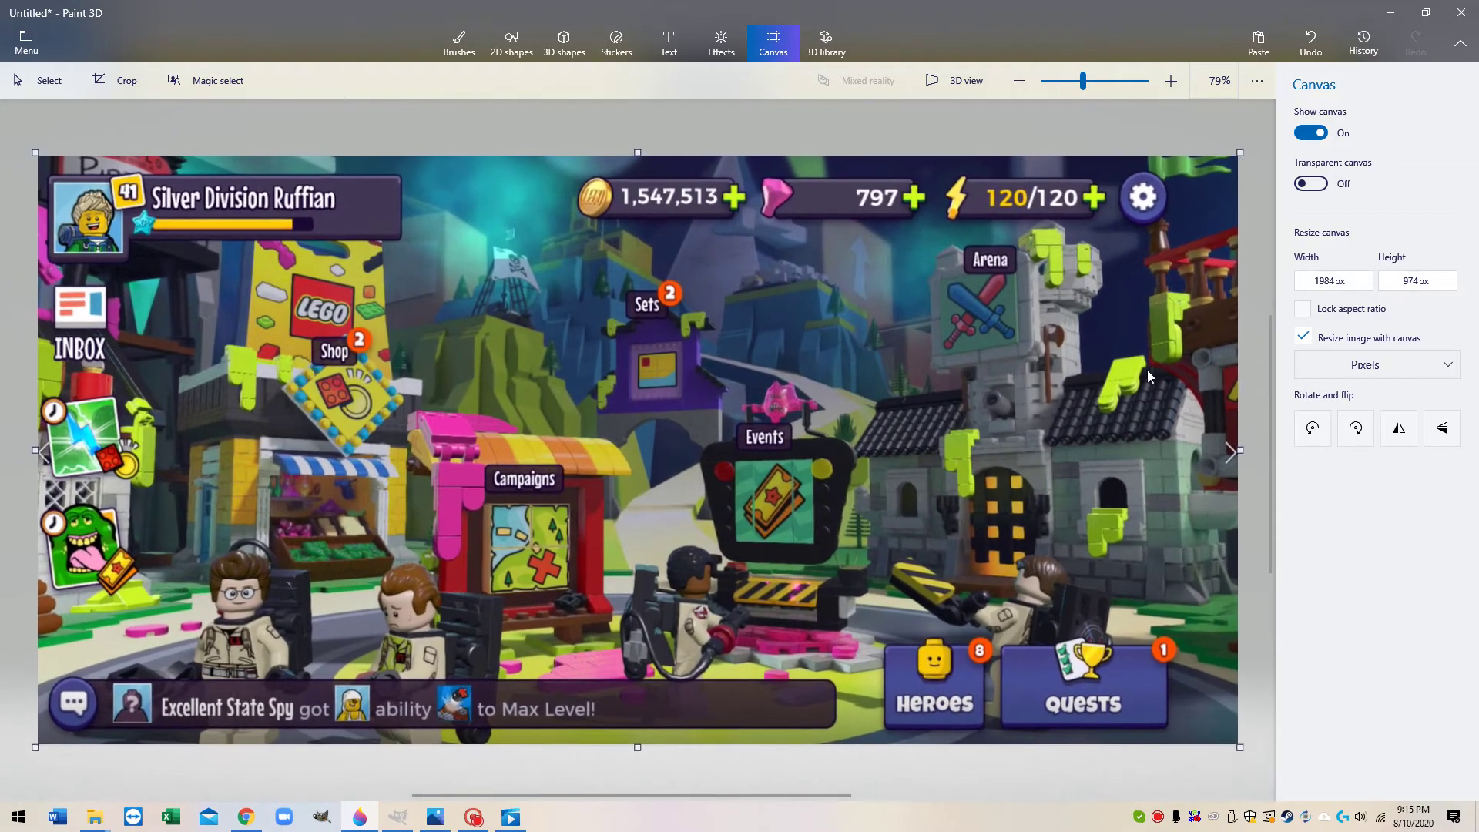
scroll(1089, 368, "down", 5)
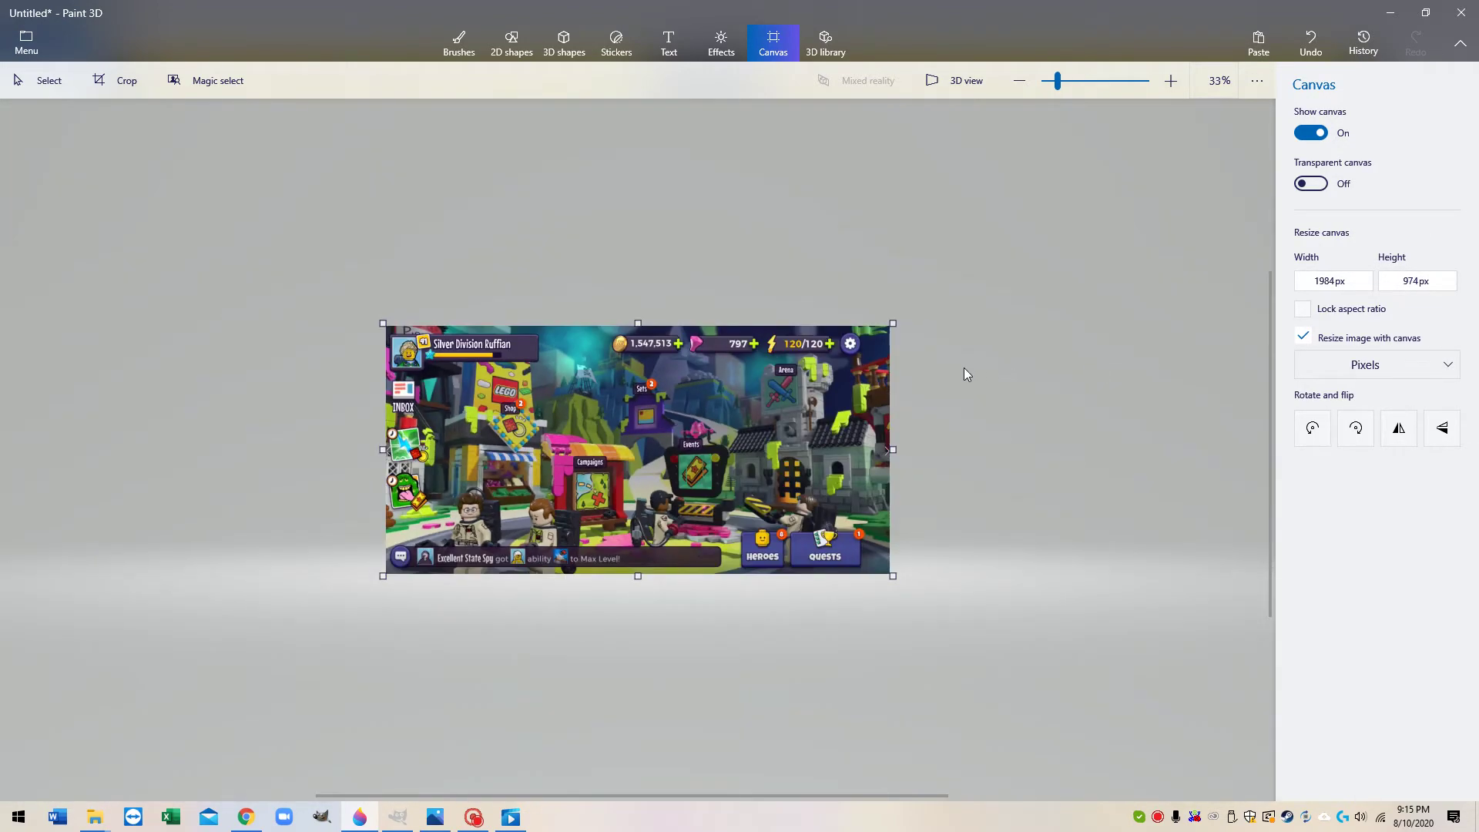
left_click_drag(888, 325, 1018, 253)
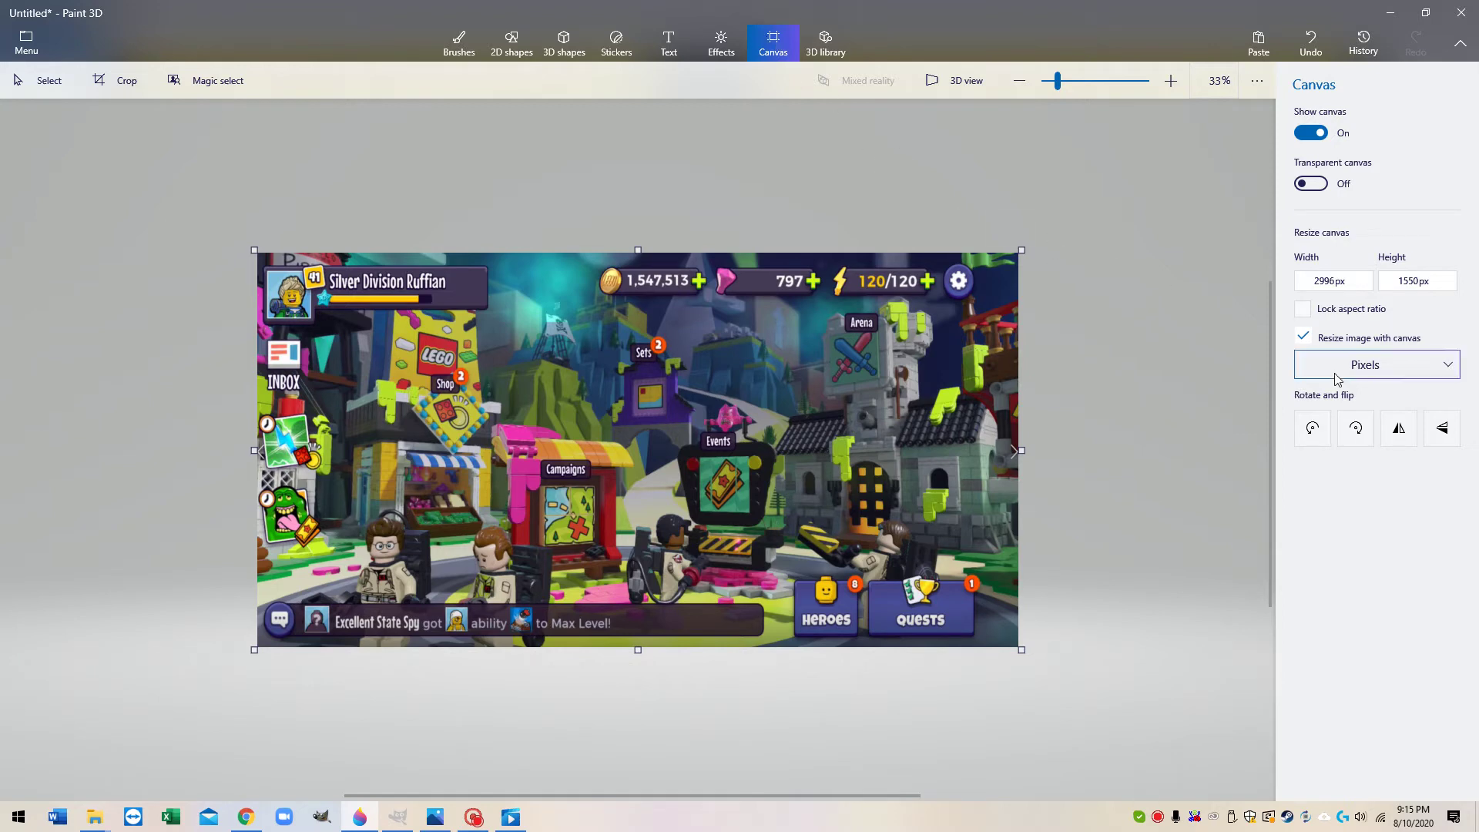
- Turn off resizing the image with the canvas and extend the canvas around the picture to about 3614 by 2050 px
left_click(1304, 339)
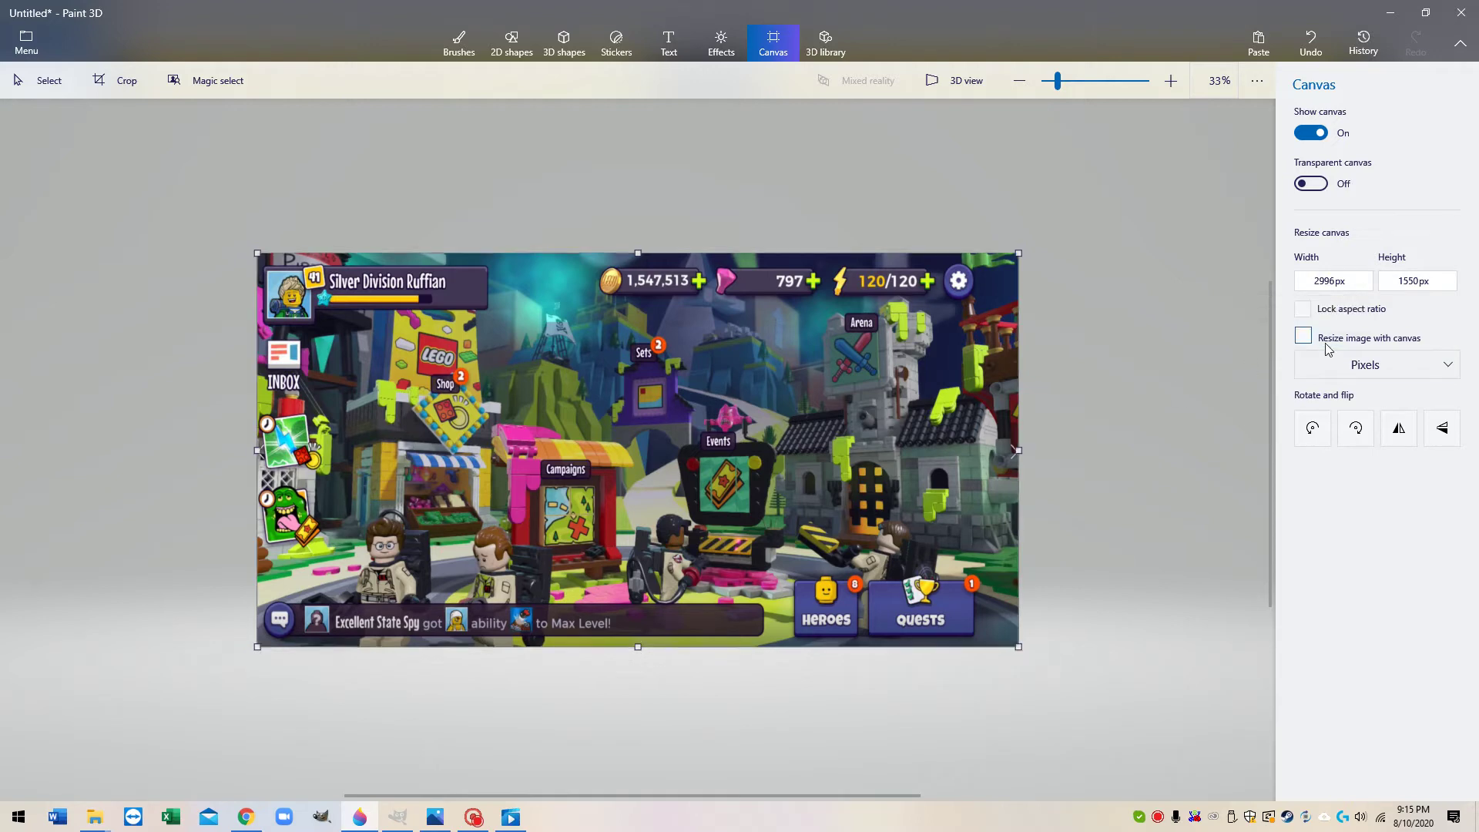
left_click_drag(1011, 455, 1126, 447)
left_click_drag(641, 257, 637, 210)
left_click_drag(202, 456, 153, 453)
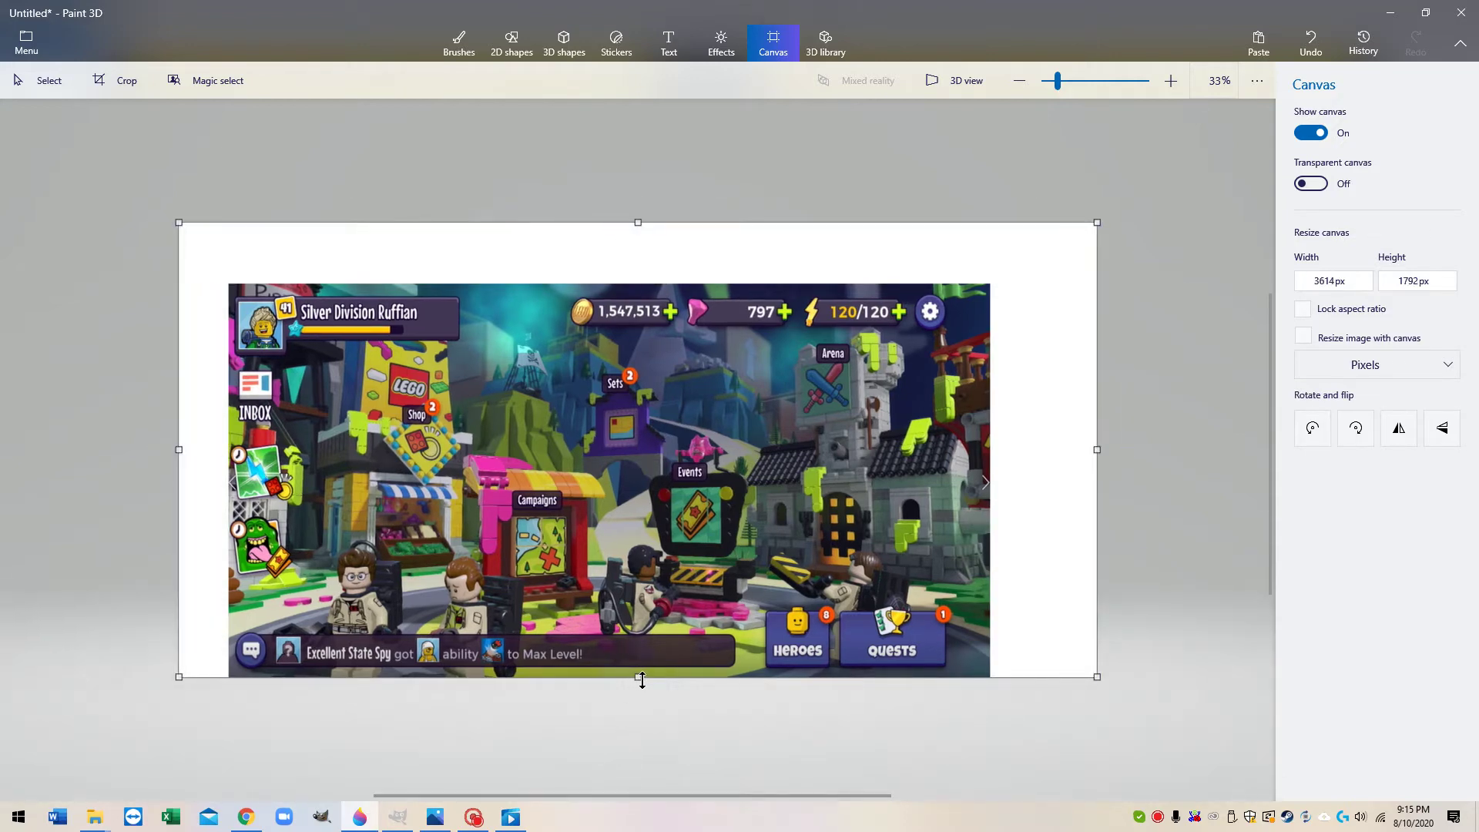
left_click_drag(645, 691, 649, 744)
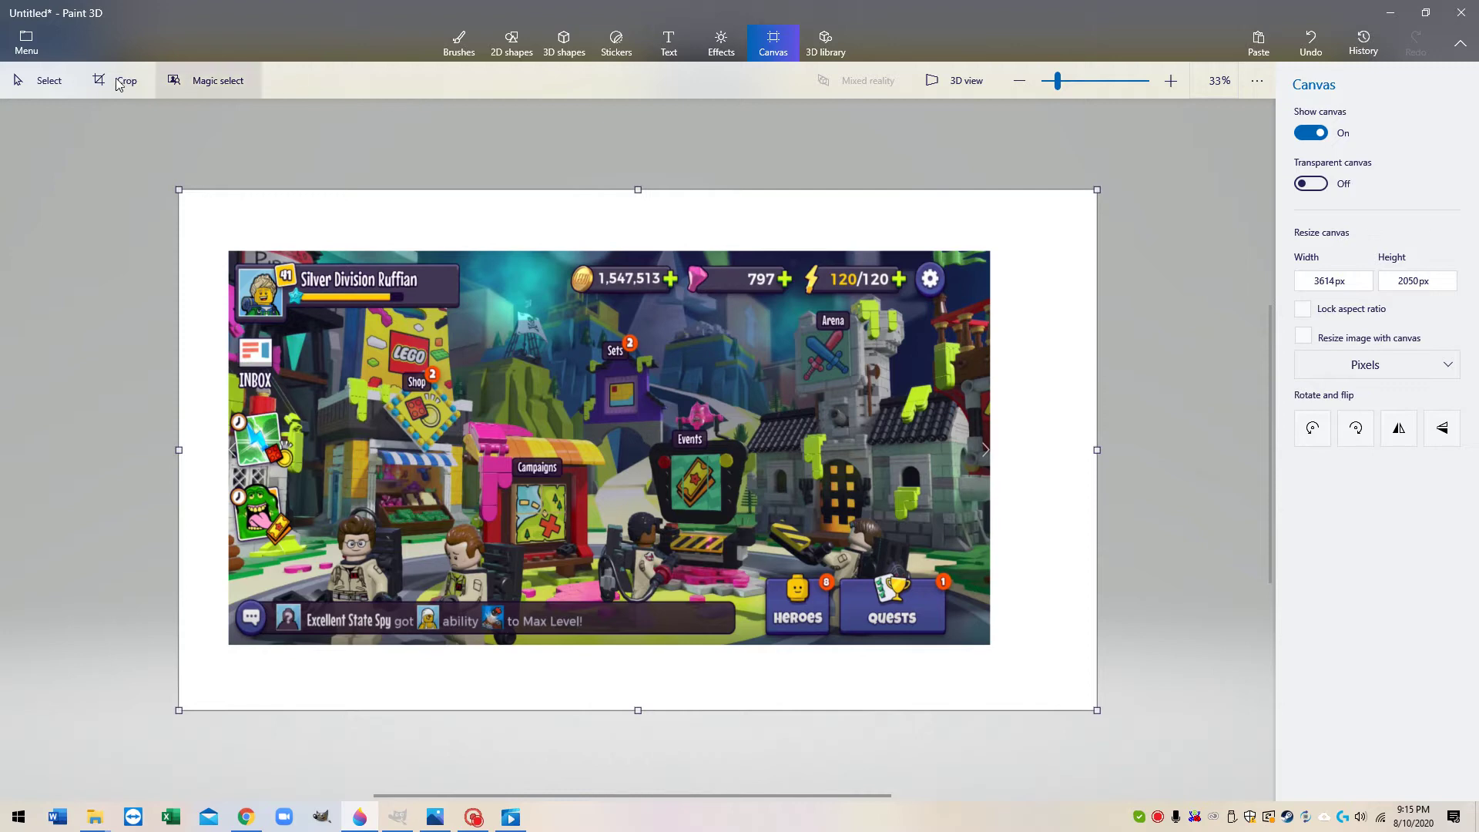
- Select nearly the whole game picture, about 2976 by 1527 px, and tilt it counterclockwise
left_click(31, 80)
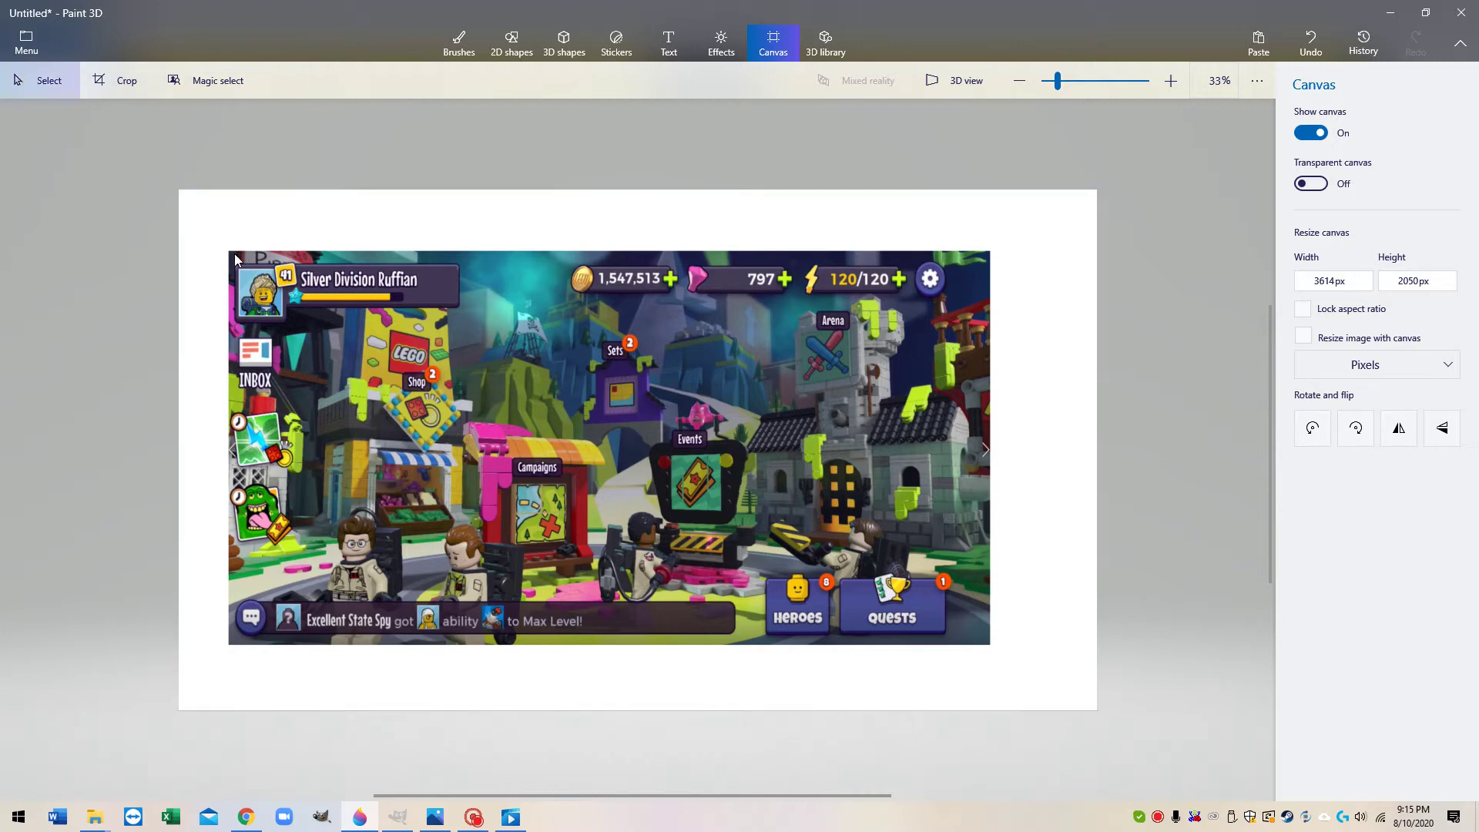
left_click_drag(231, 253, 989, 642)
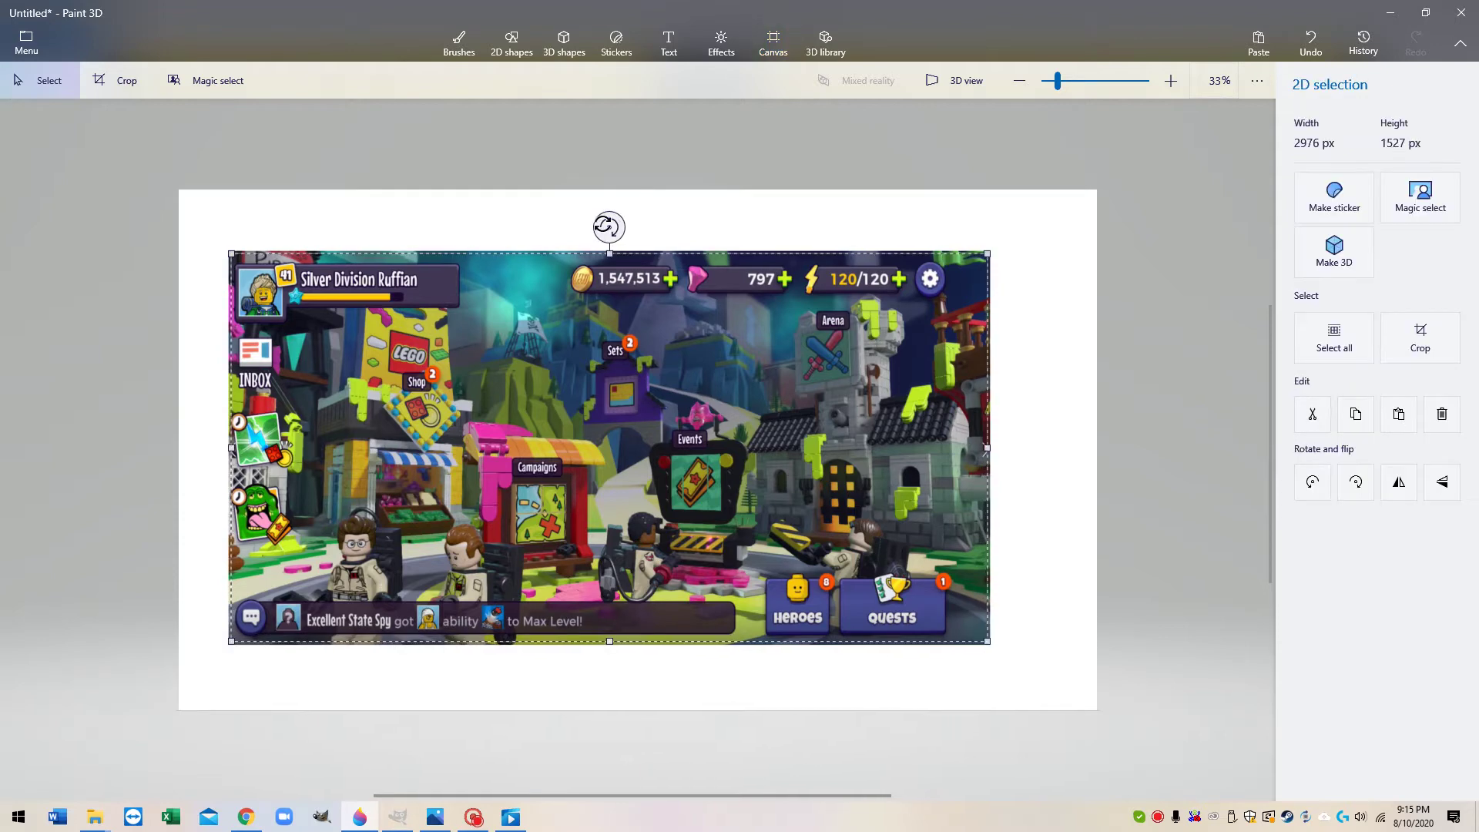
left_click_drag(608, 227, 524, 245)
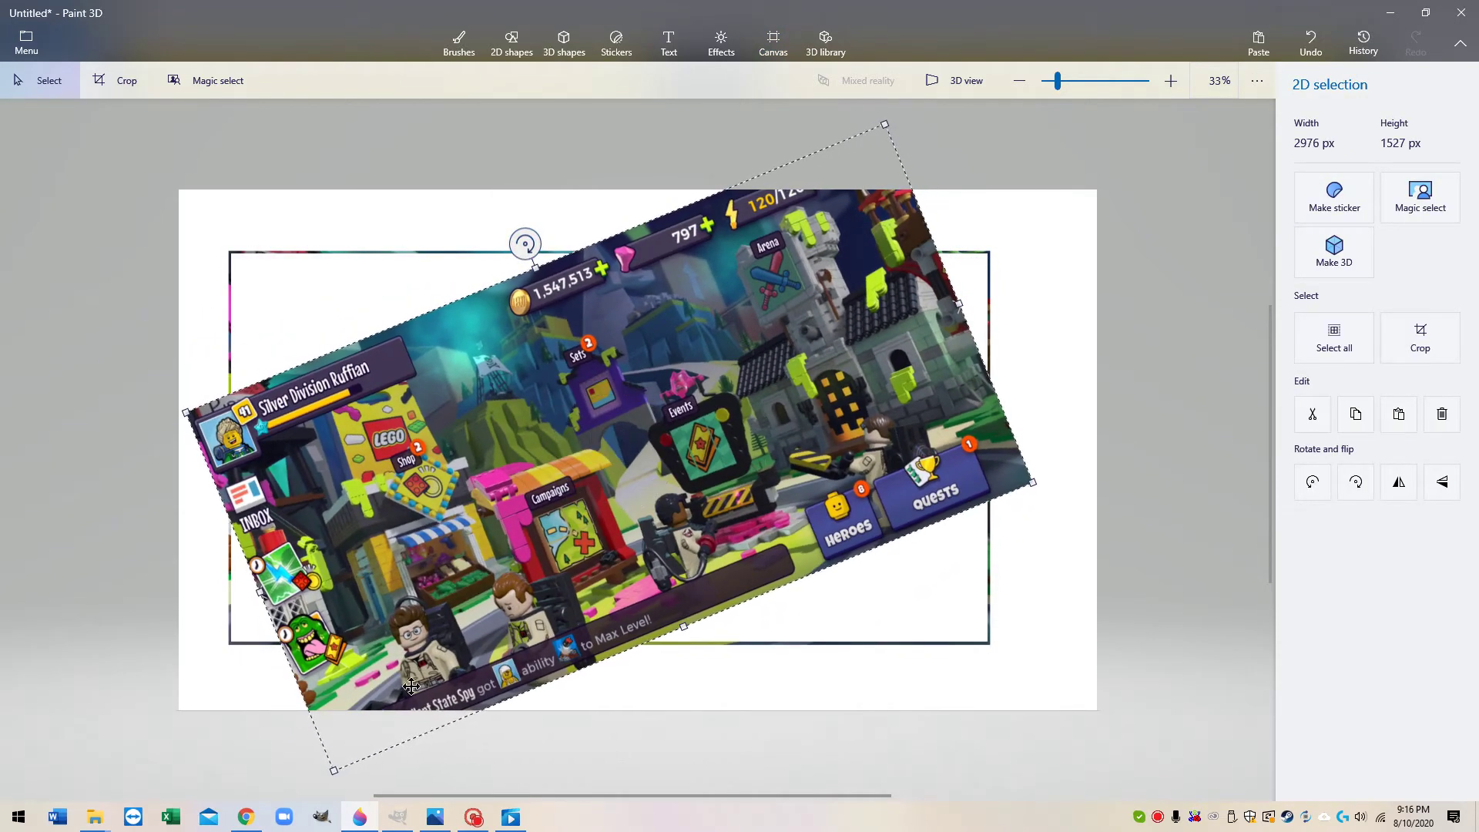
- Enlarge the tilted selection to about 6337 by 3171 px and reposition it to cover the canvas
left_click_drag(185, 413, 4, 371)
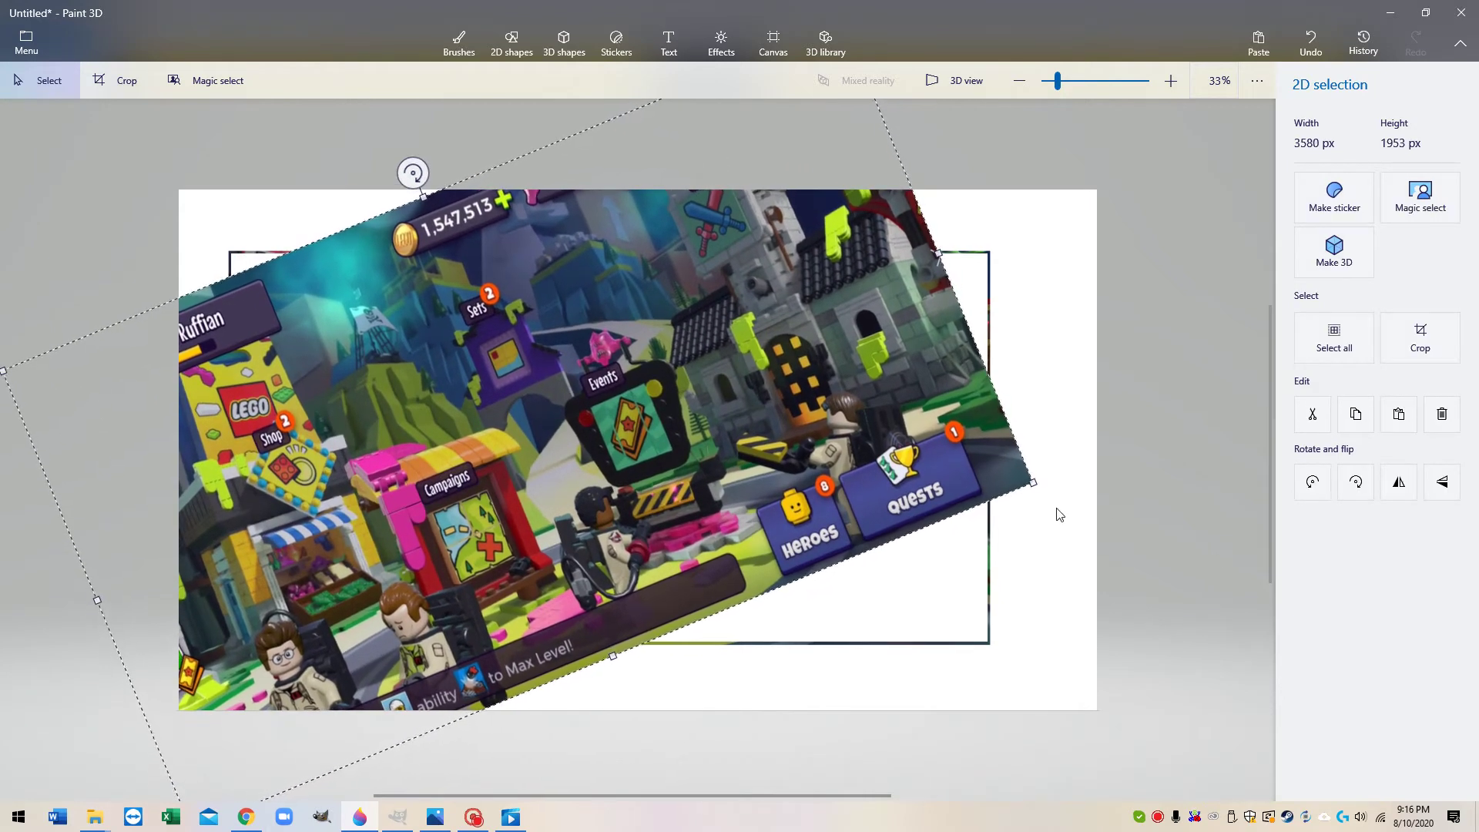
left_click_drag(1029, 481, 1407, 528)
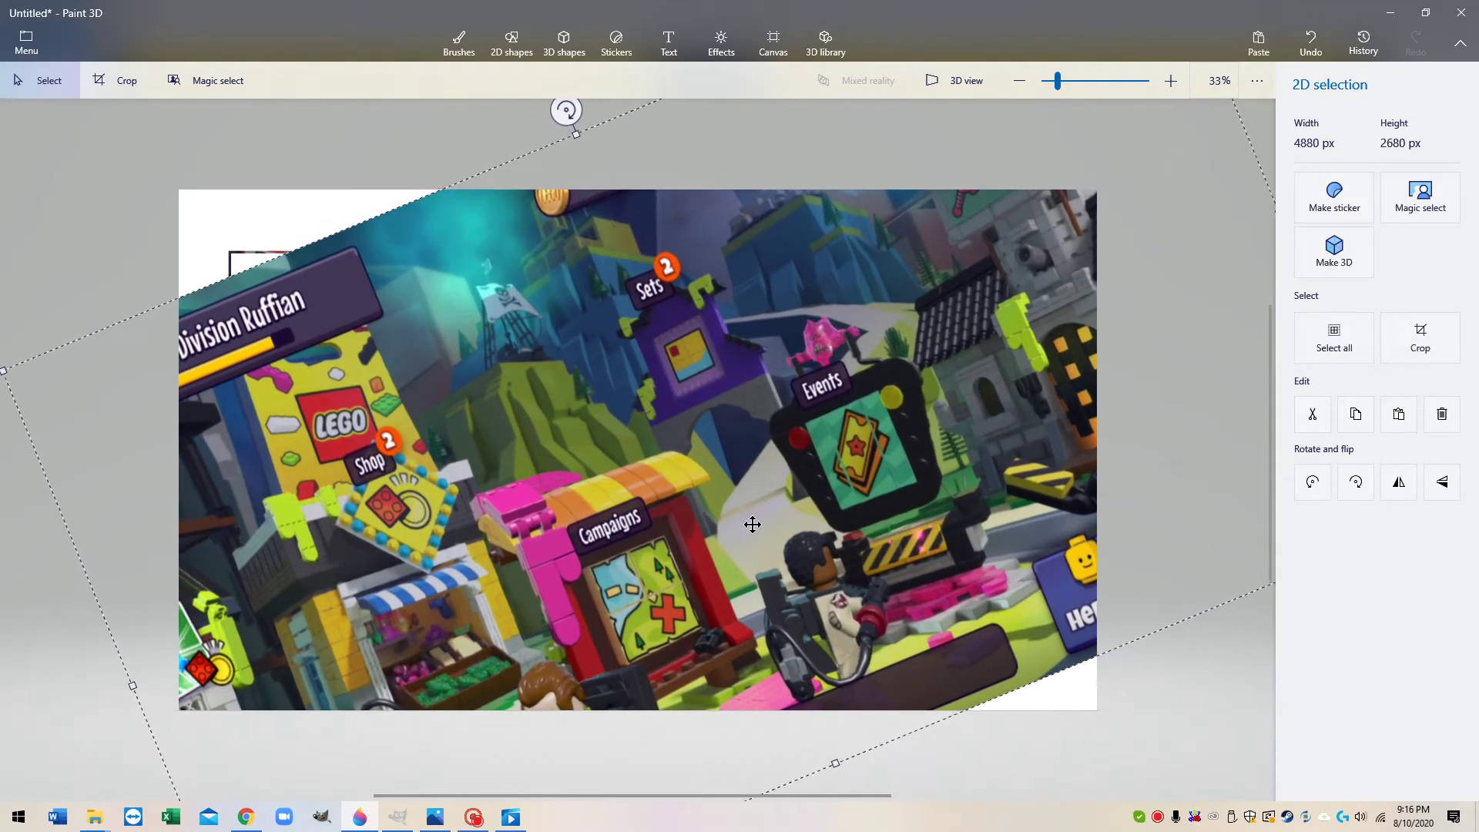
left_click_drag(747, 500, 779, 461)
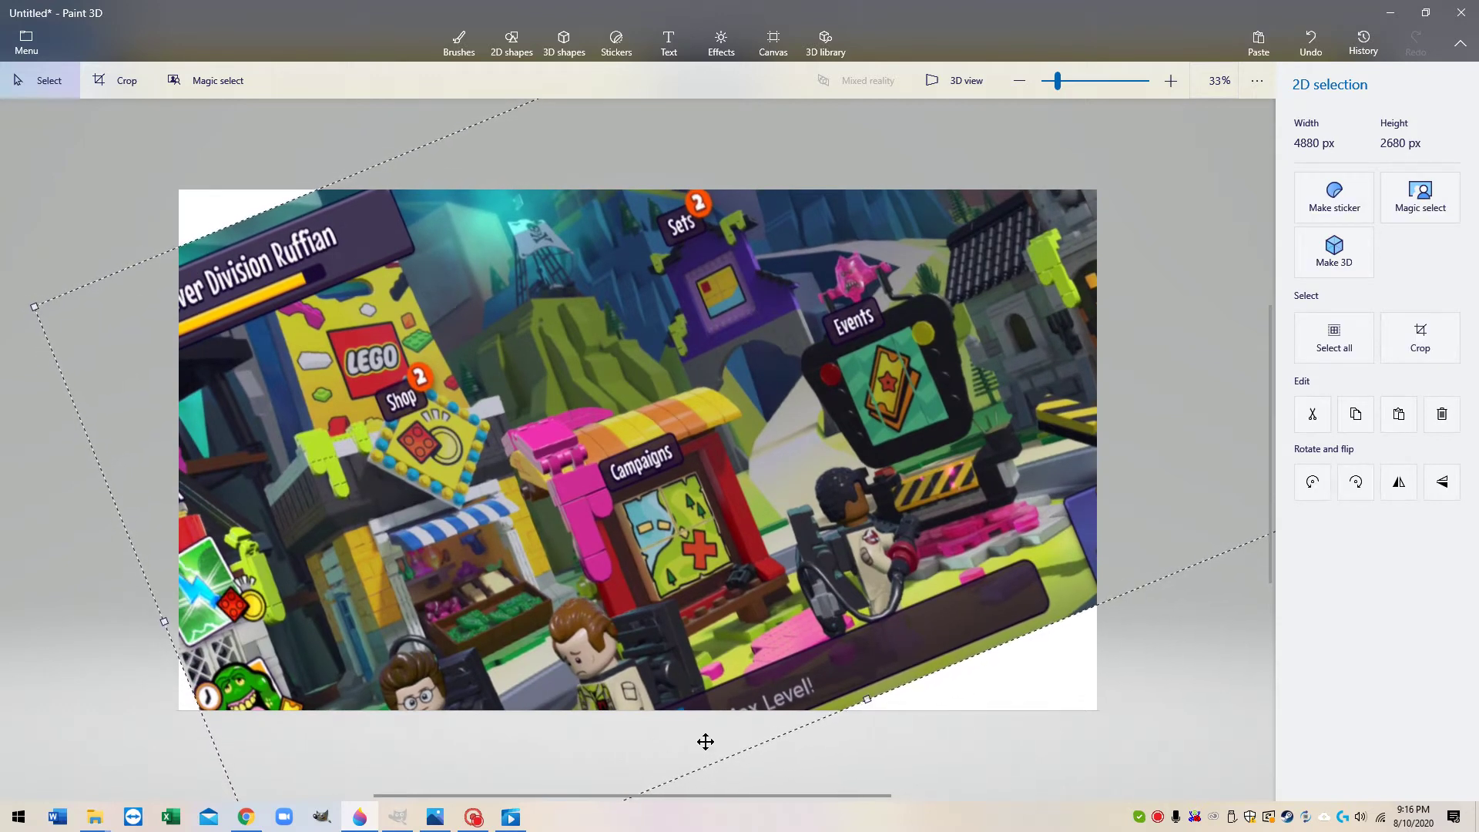
scroll(1116, 585, "down", 5)
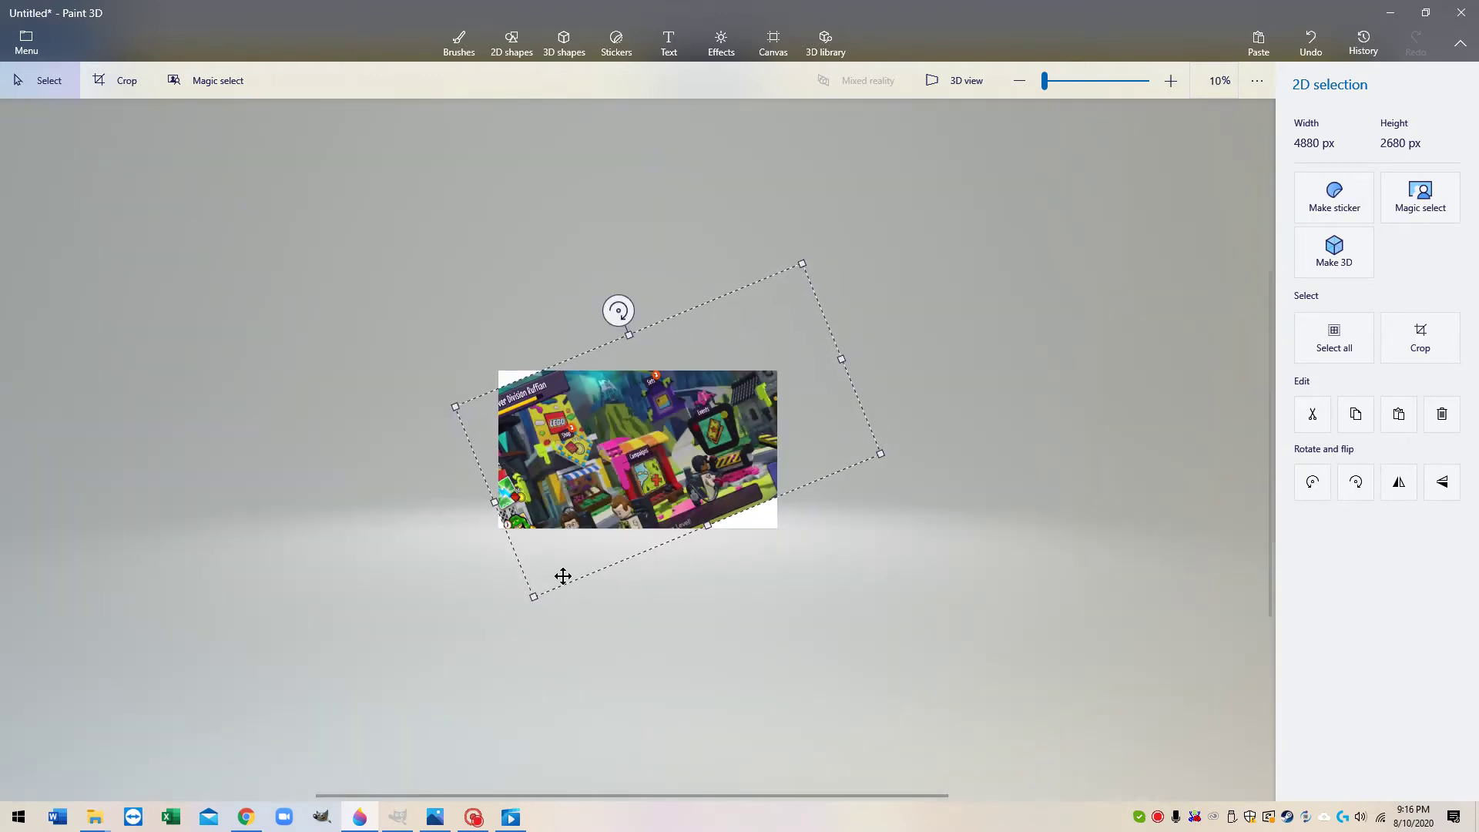
left_click_drag(536, 600, 496, 634)
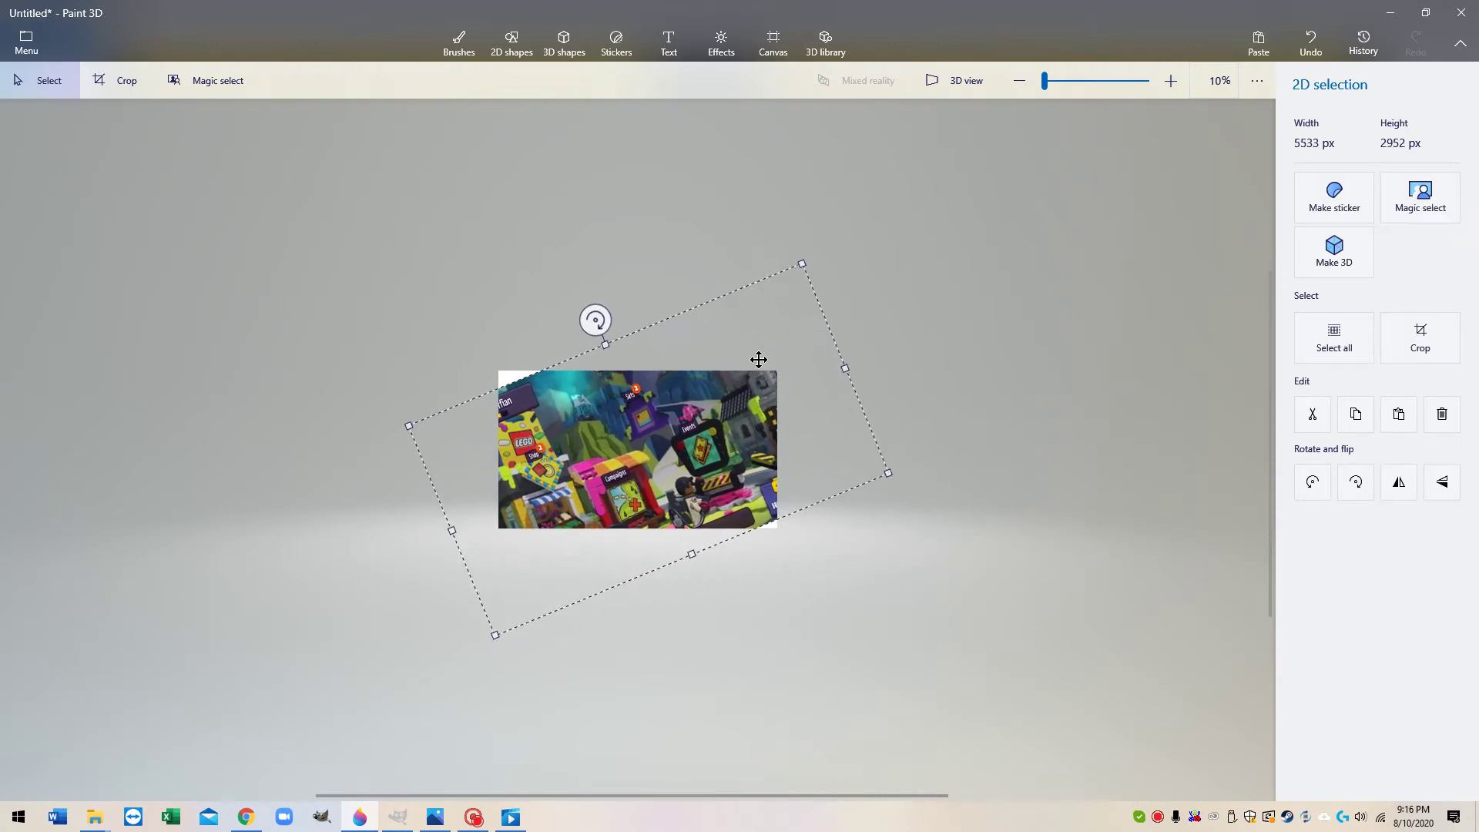
left_click_drag(801, 262, 855, 223)
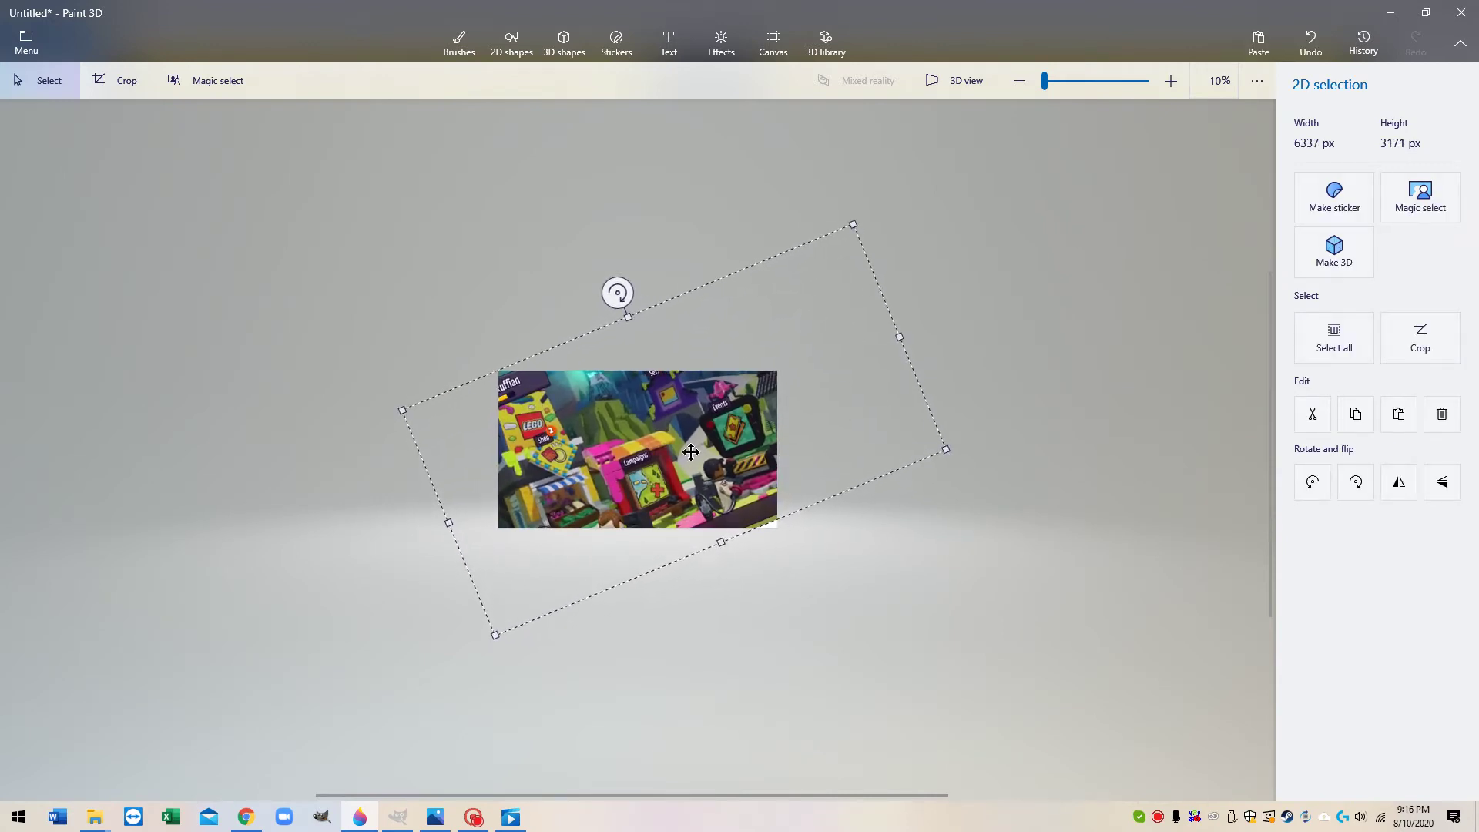
left_click_drag(696, 446, 730, 445)
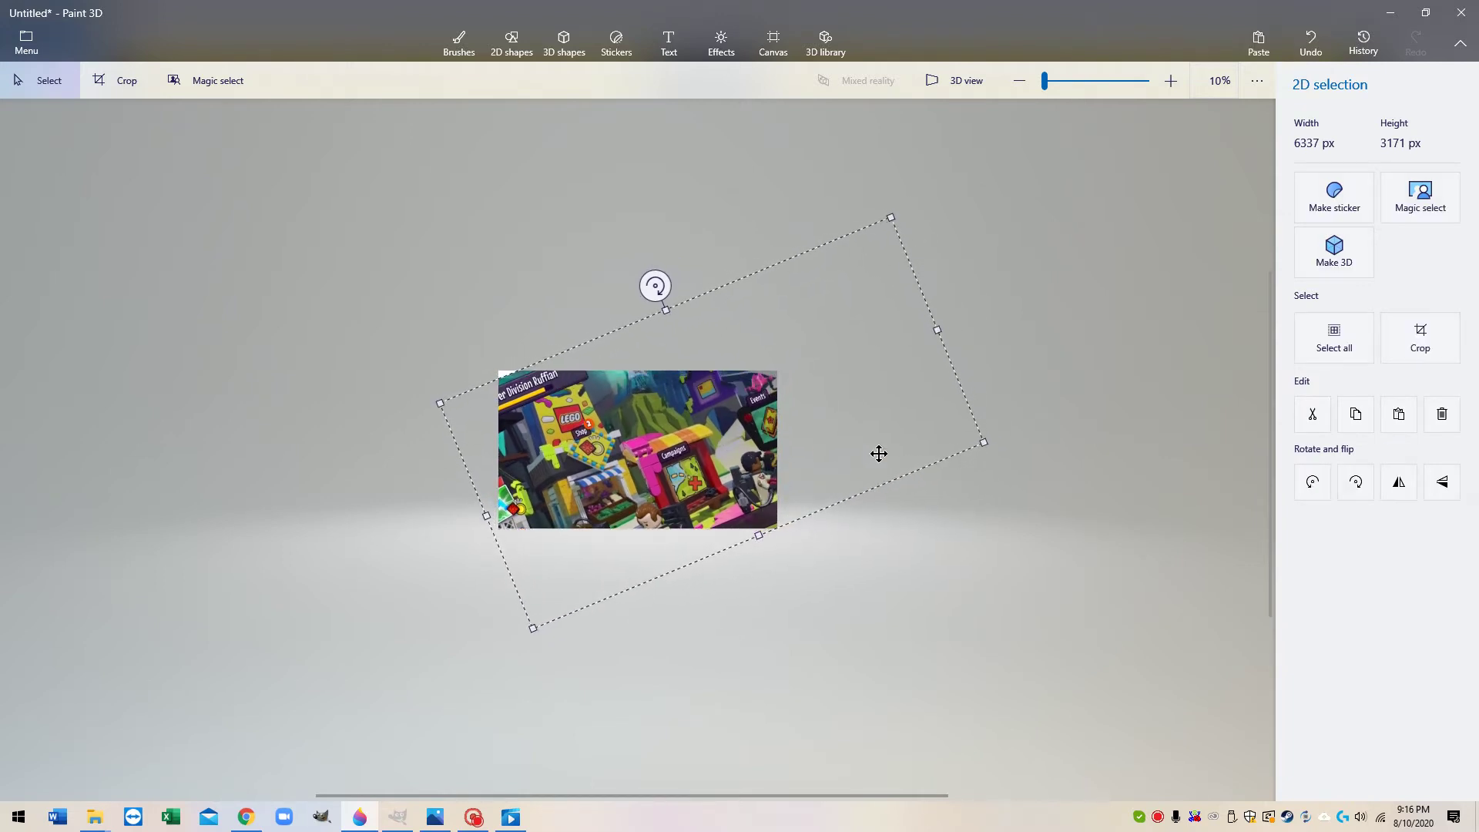
- Commit the tilted, enlarged game picture to the canvas by deselecting it
left_click(1088, 441)
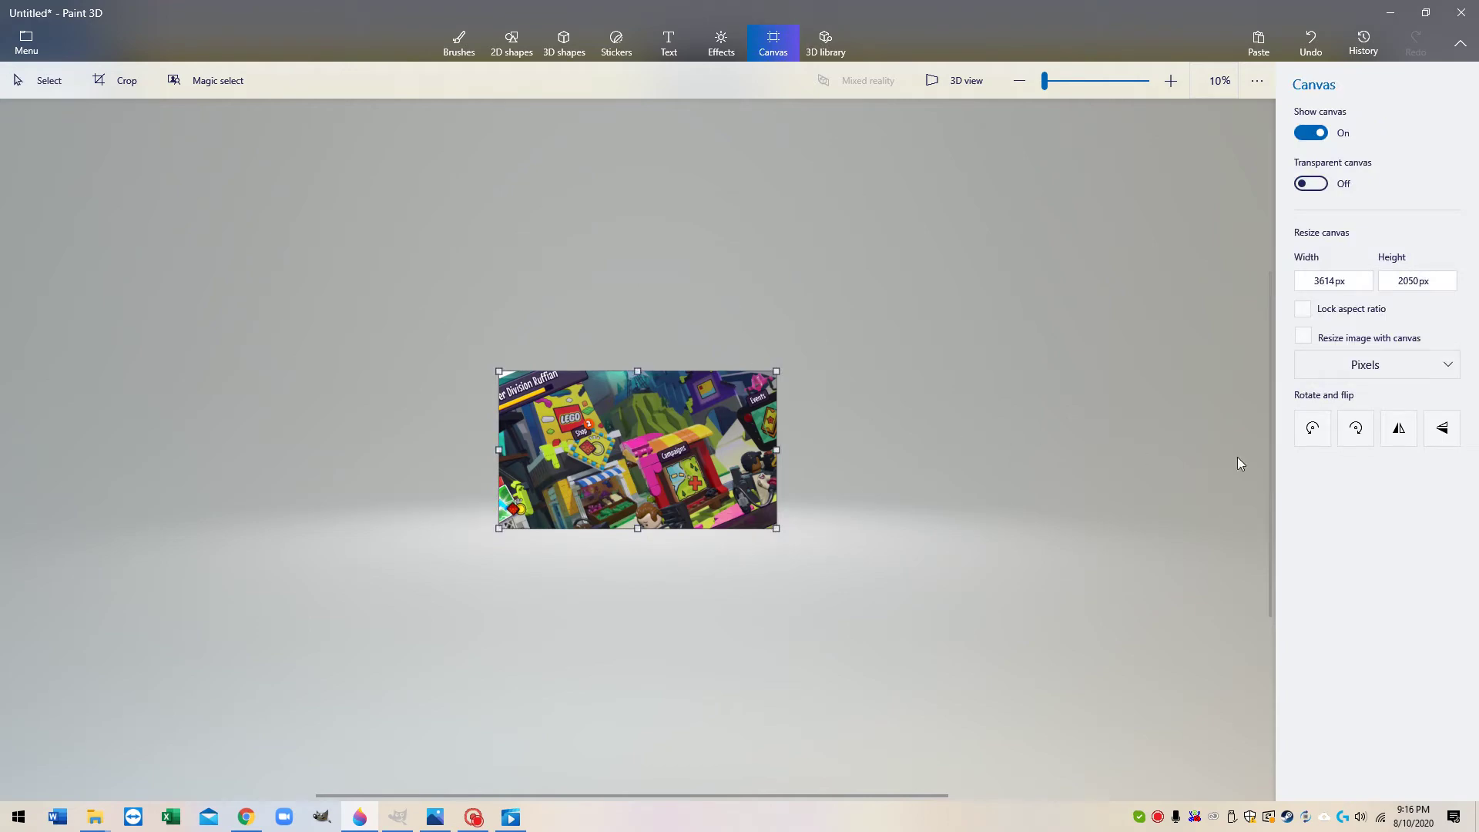
scroll(751, 554, "up", 5)
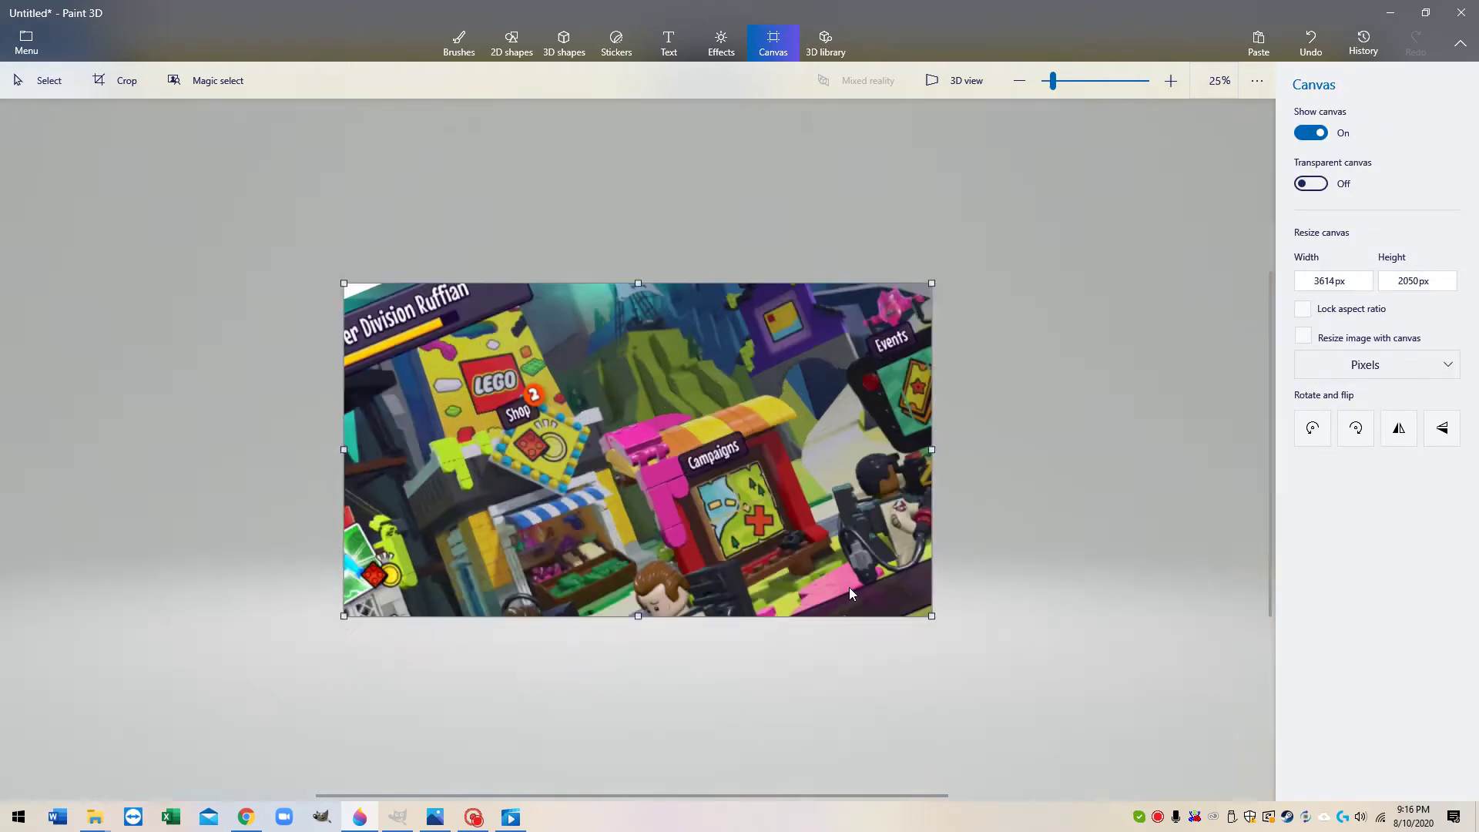
left_click_drag(1272, 484, 1275, 427)
left_click_drag(831, 803, 694, 803)
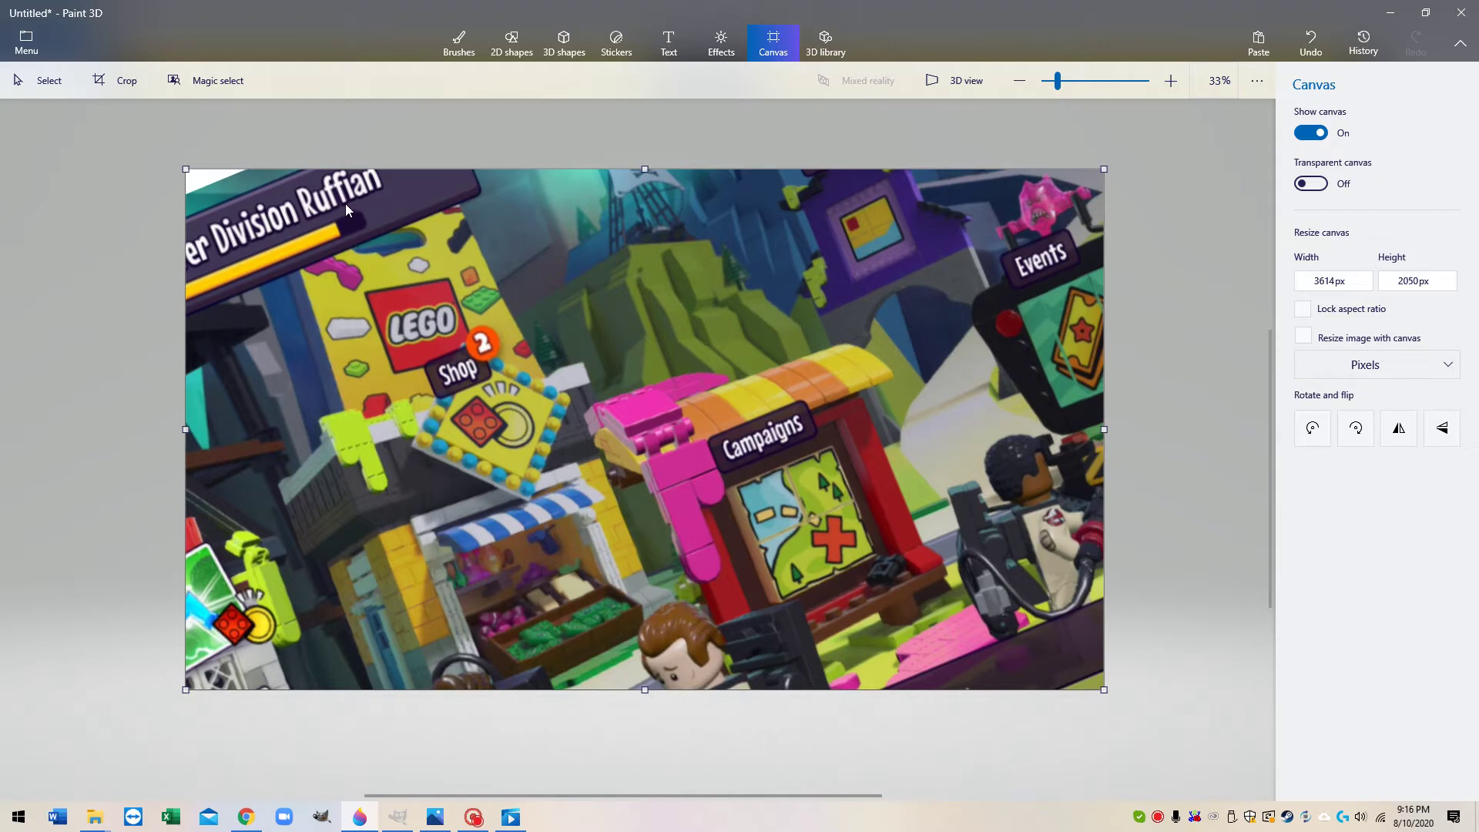
left_click(436, 817)
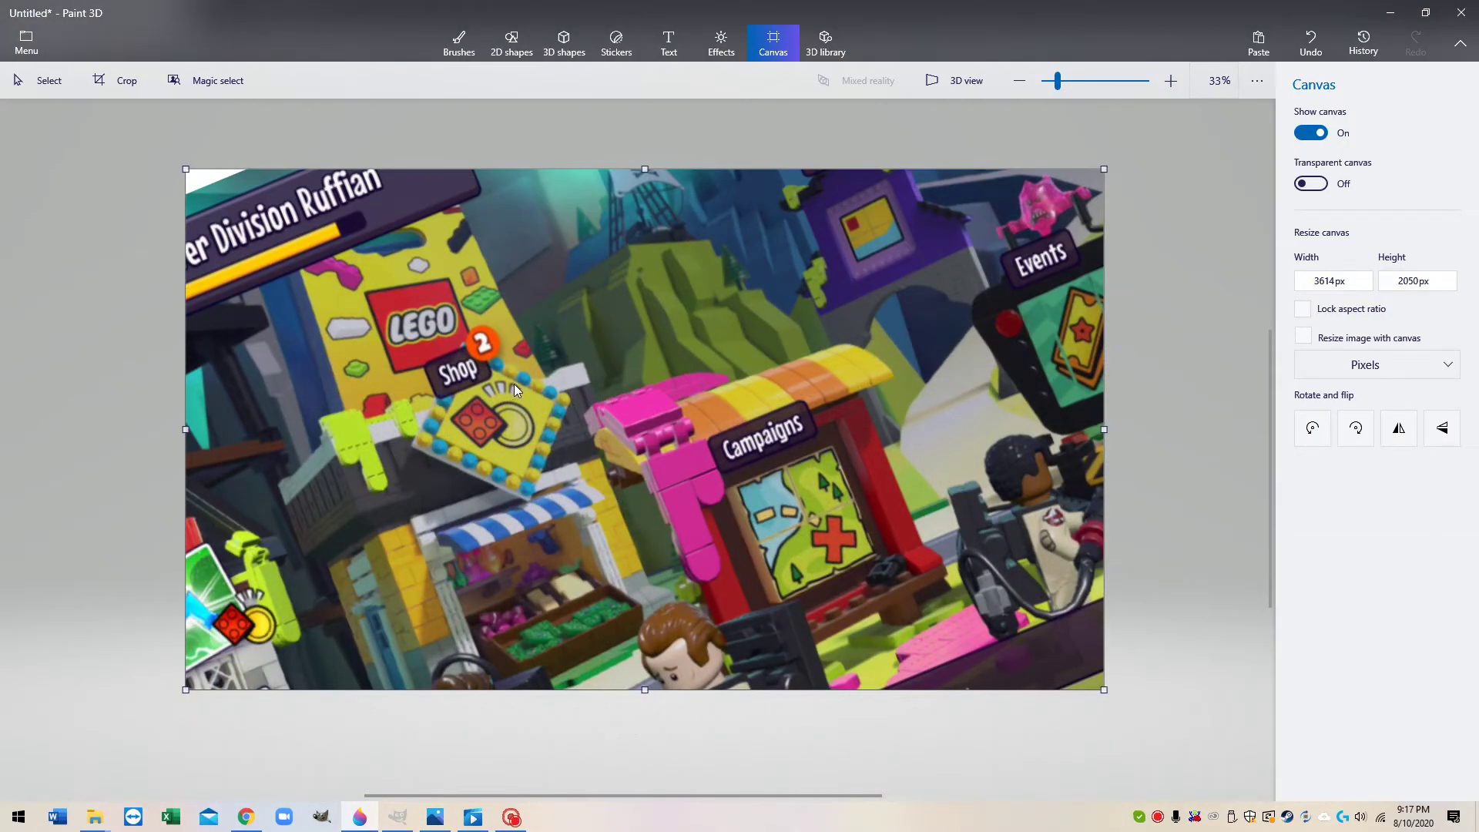
right_click(499, 331)
left_click(1007, 436)
left_click(709, 431)
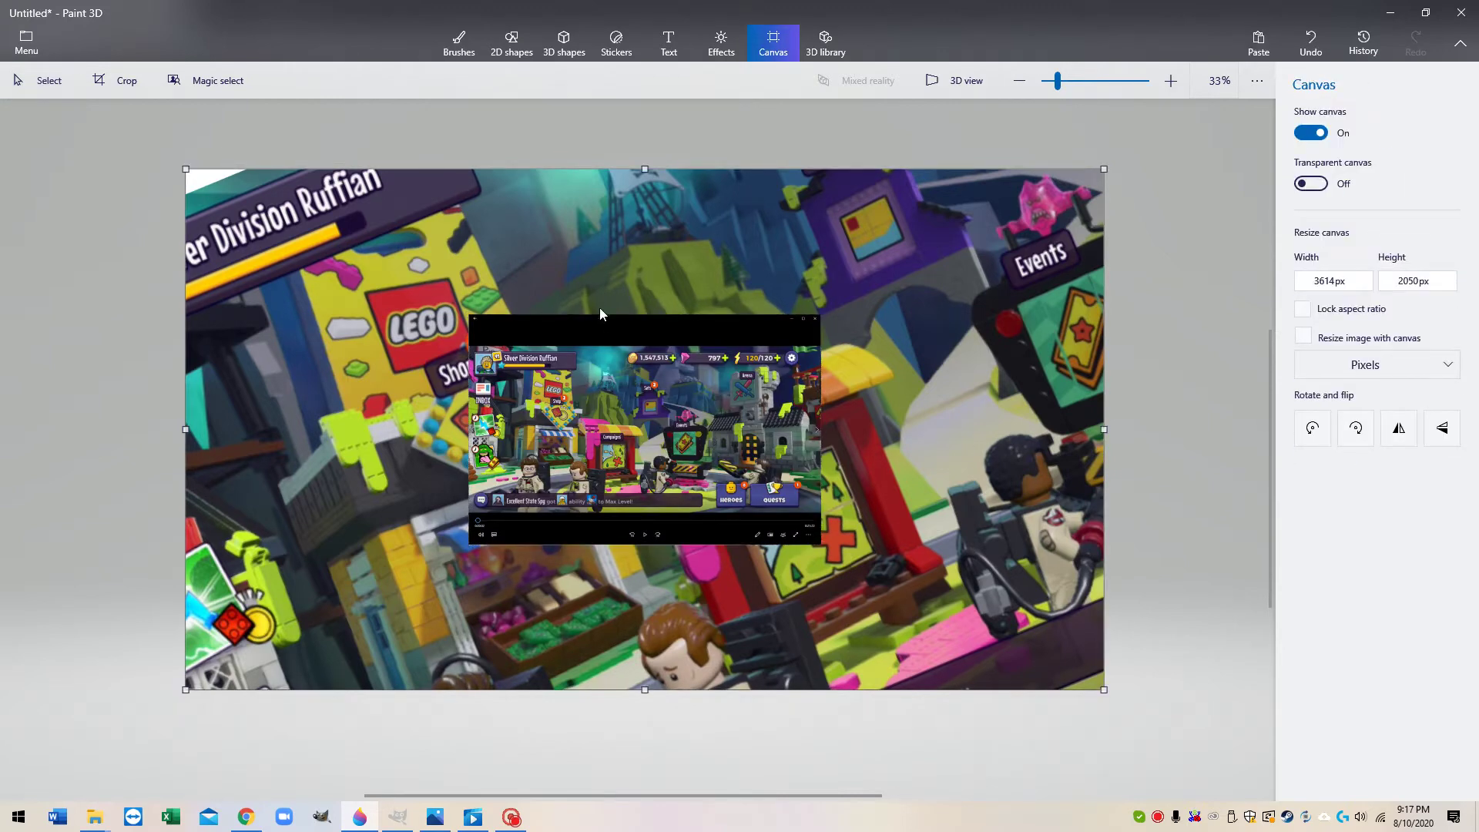
left_click(1311, 40)
- Switch to Photos, copy the New TITLE SCREEN.jpg picture and paste it onto the Paint 3D canvas
left_click(438, 818)
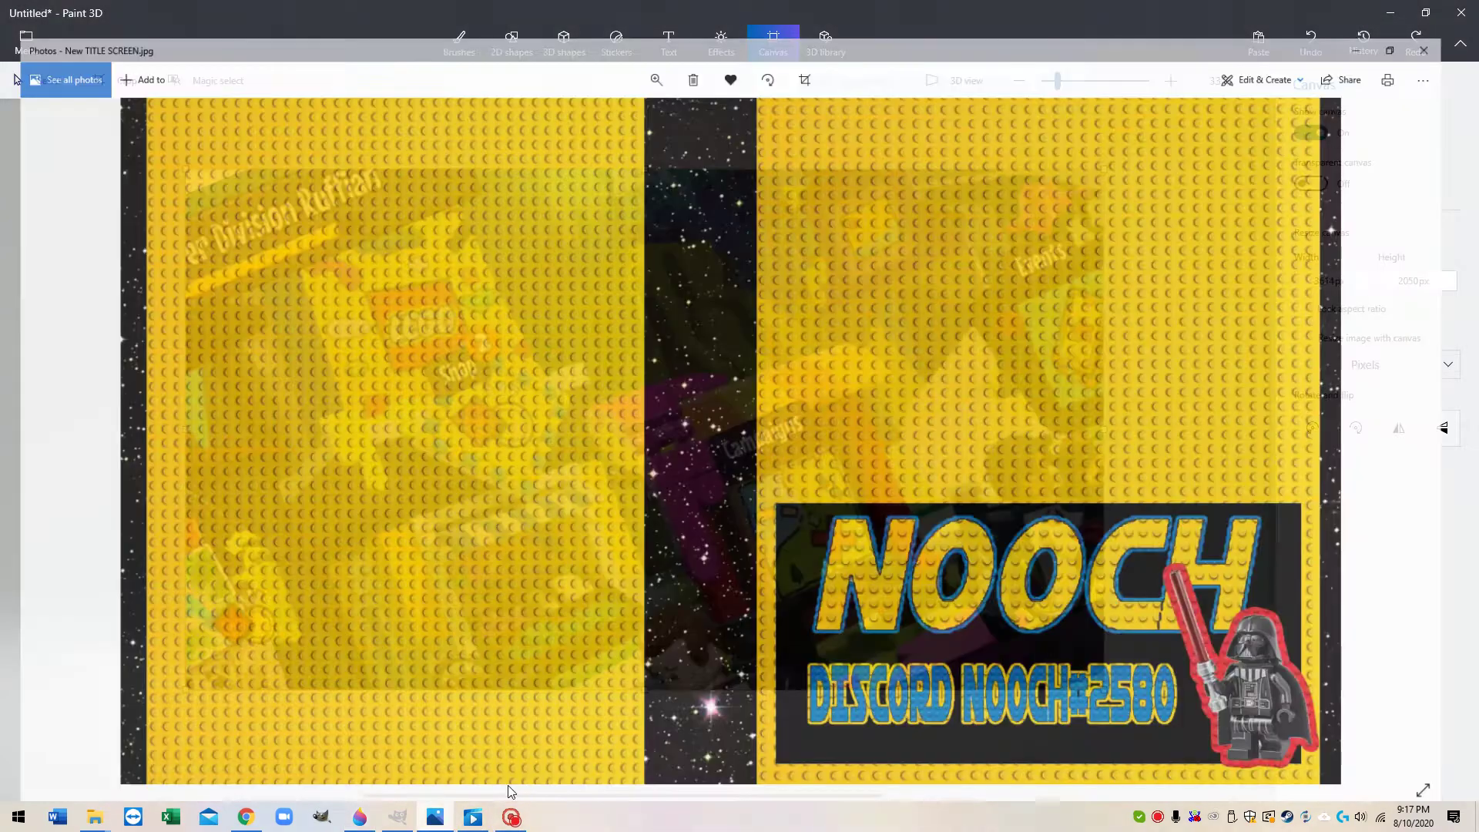
key("Print")
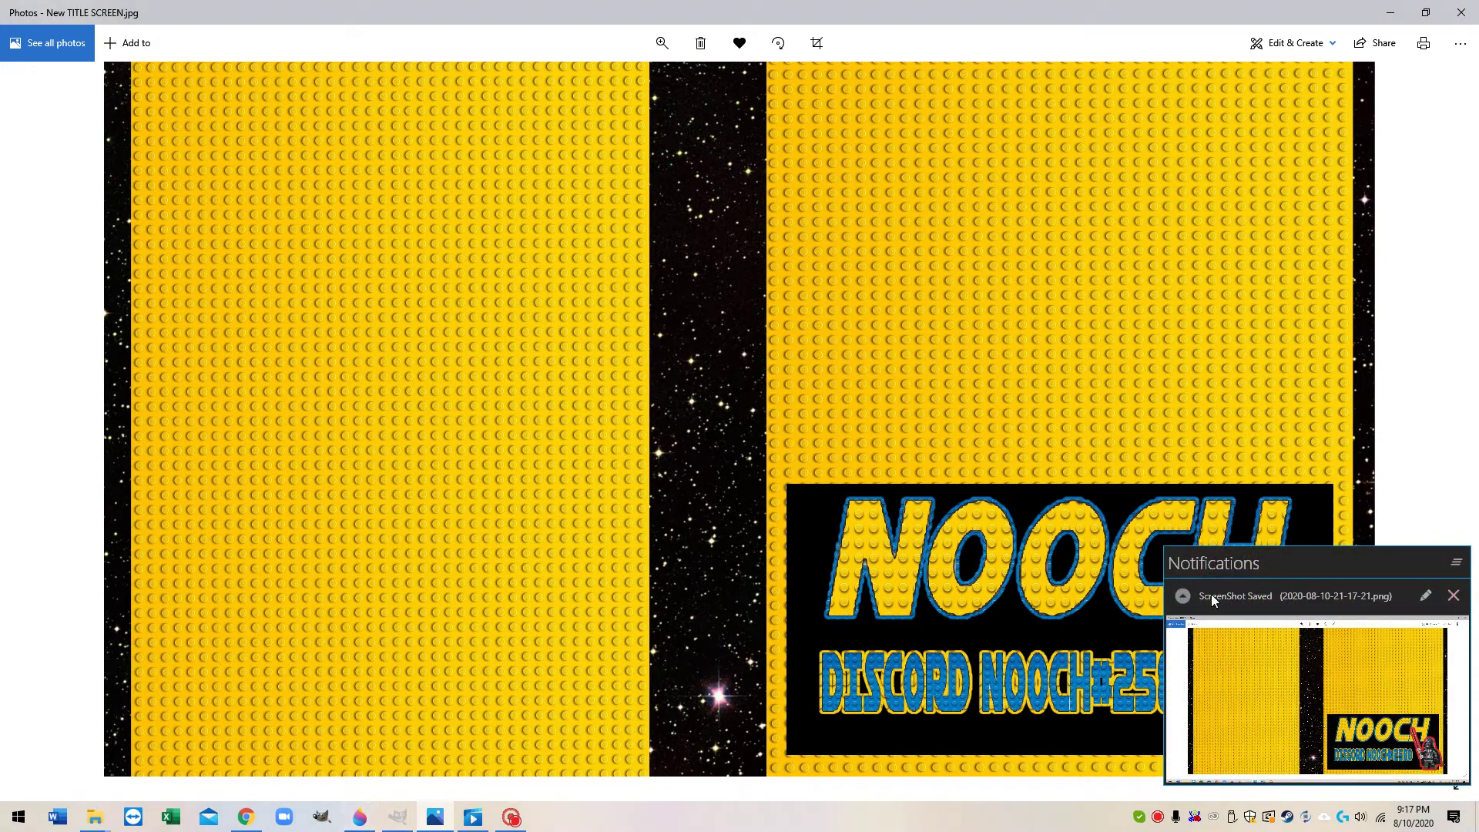
left_click(1451, 567)
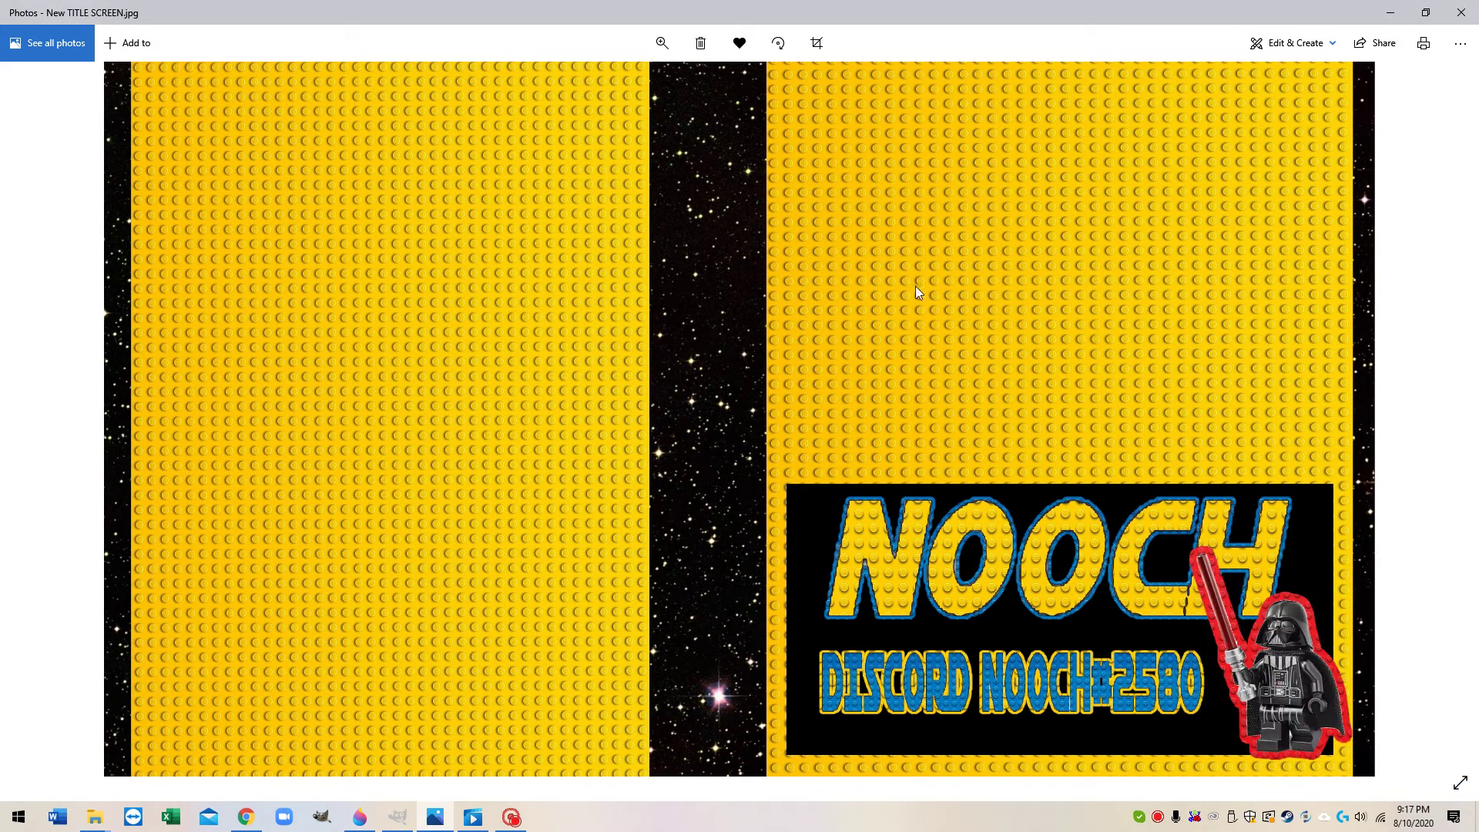
right_click(862, 266)
left_click(937, 554)
left_click(359, 817)
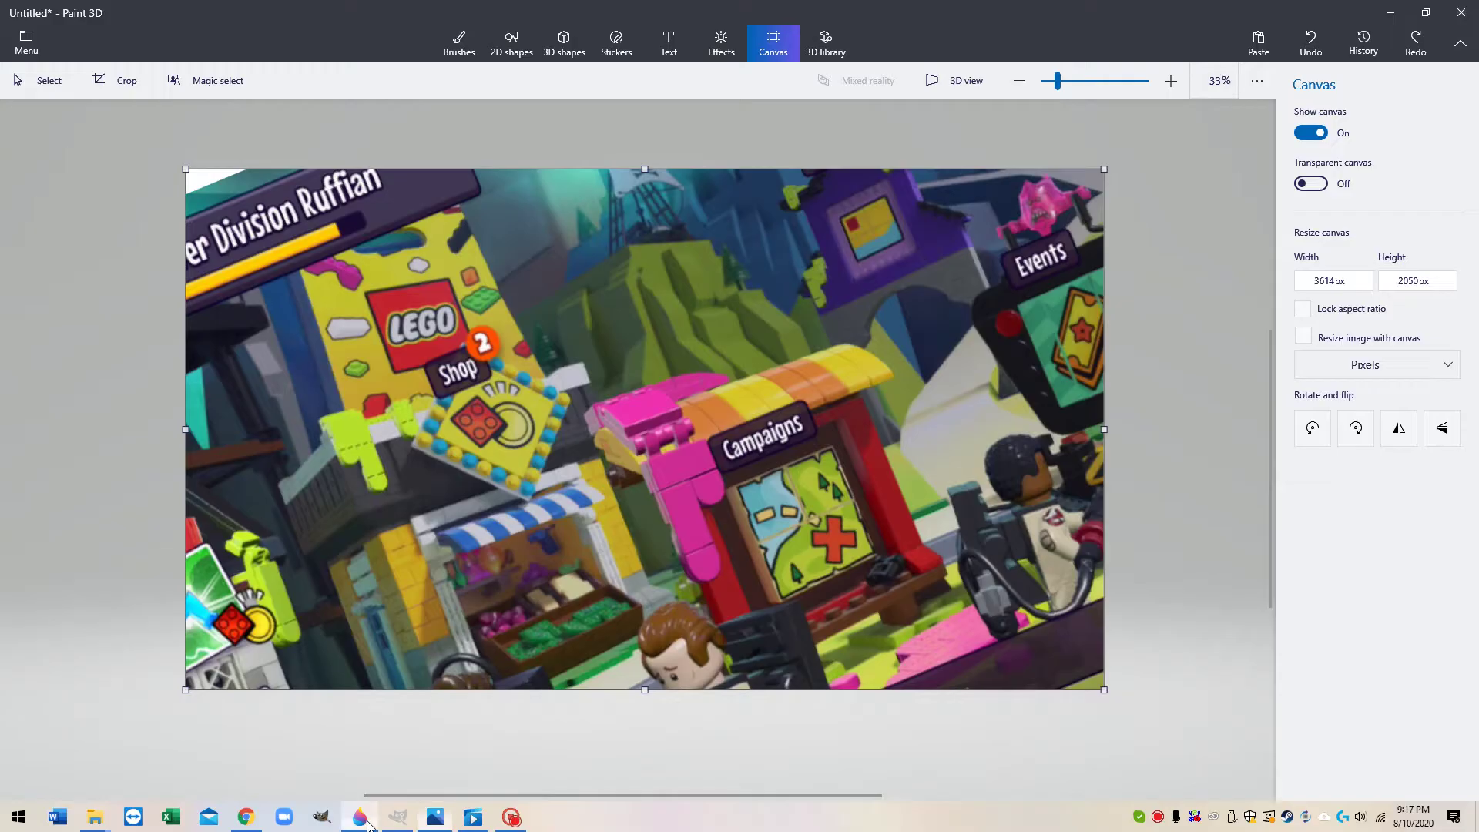
right_click(507, 318)
left_click(586, 420)
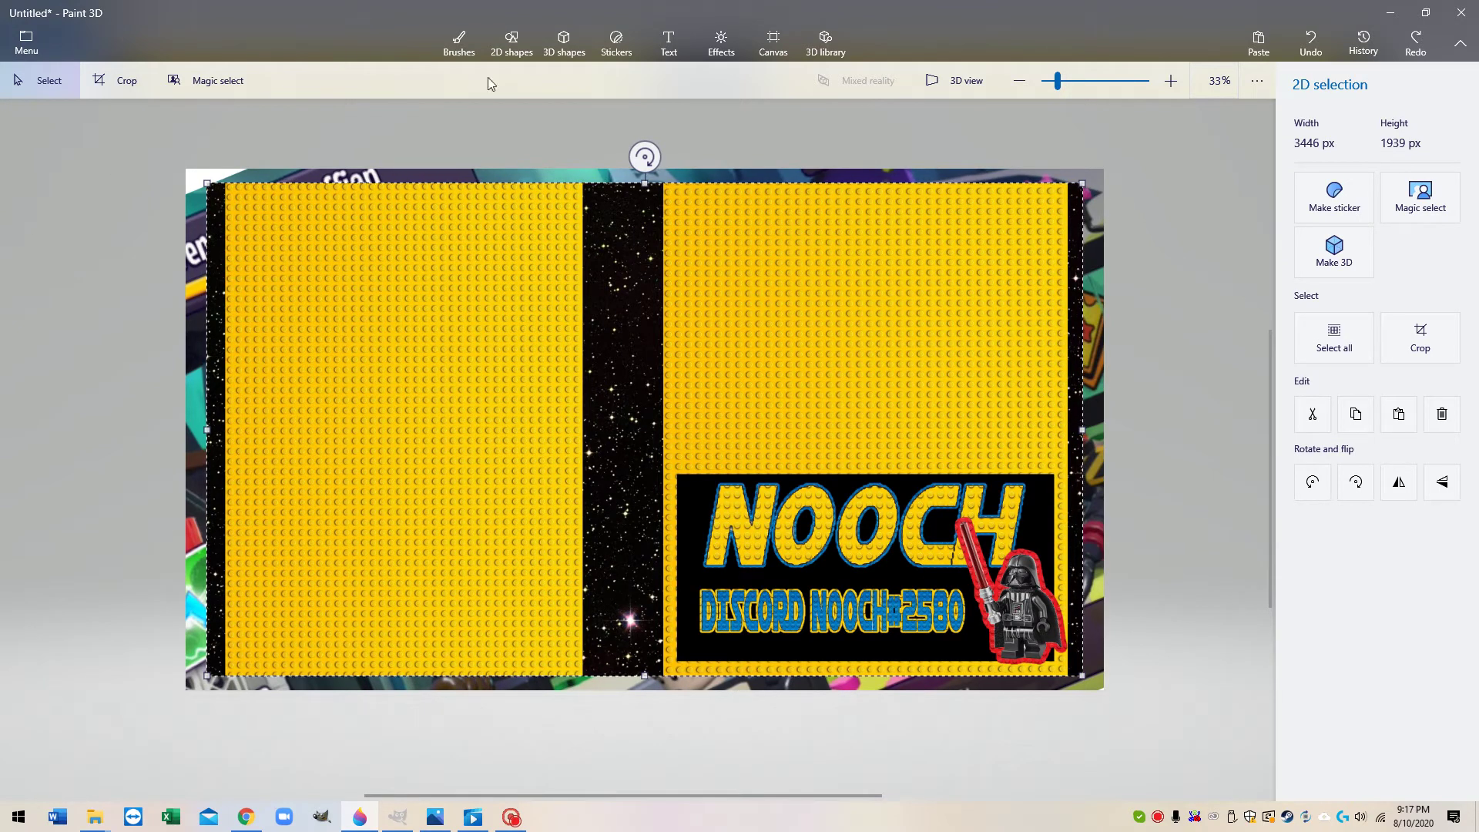
- Start Magic select and narrow the cutout area to the Darth Vader minifigure with its lightsaber and red outline
left_click(231, 85)
left_click_drag(205, 182, 940, 510)
left_click_drag(1084, 677, 1075, 673)
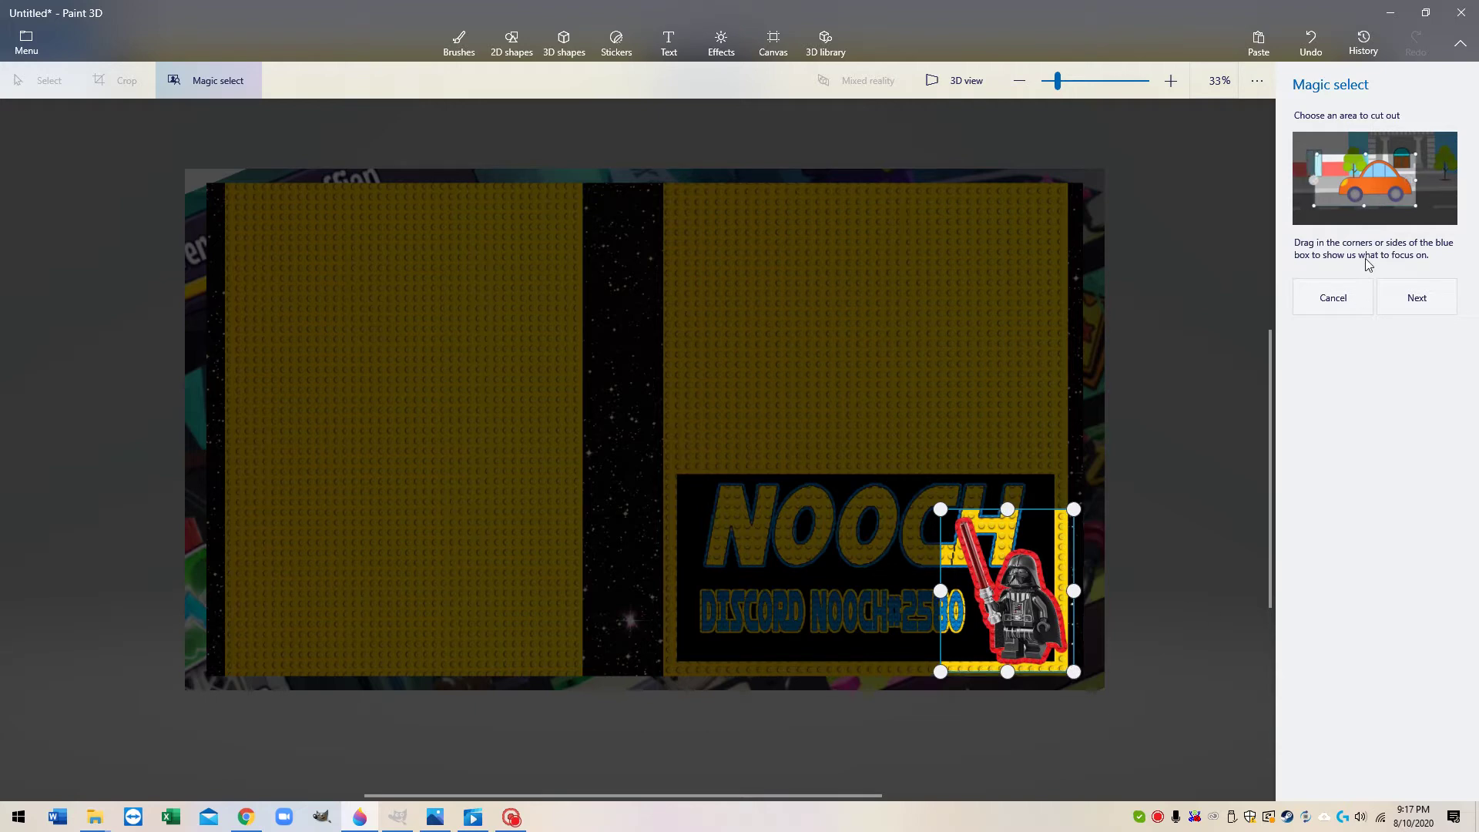
scroll(1011, 564, "up", 3)
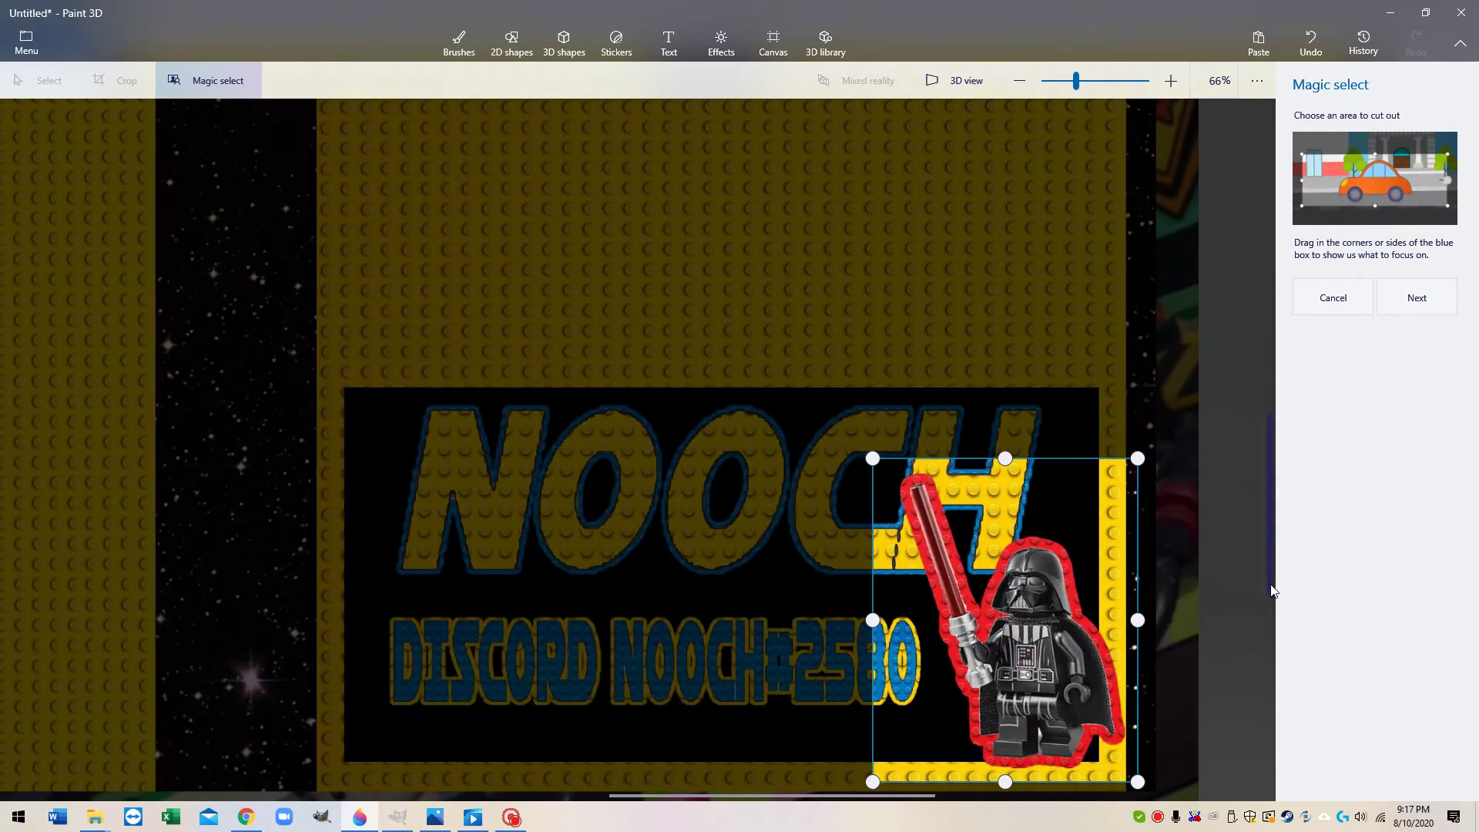
scroll(1271, 578, "down", 3)
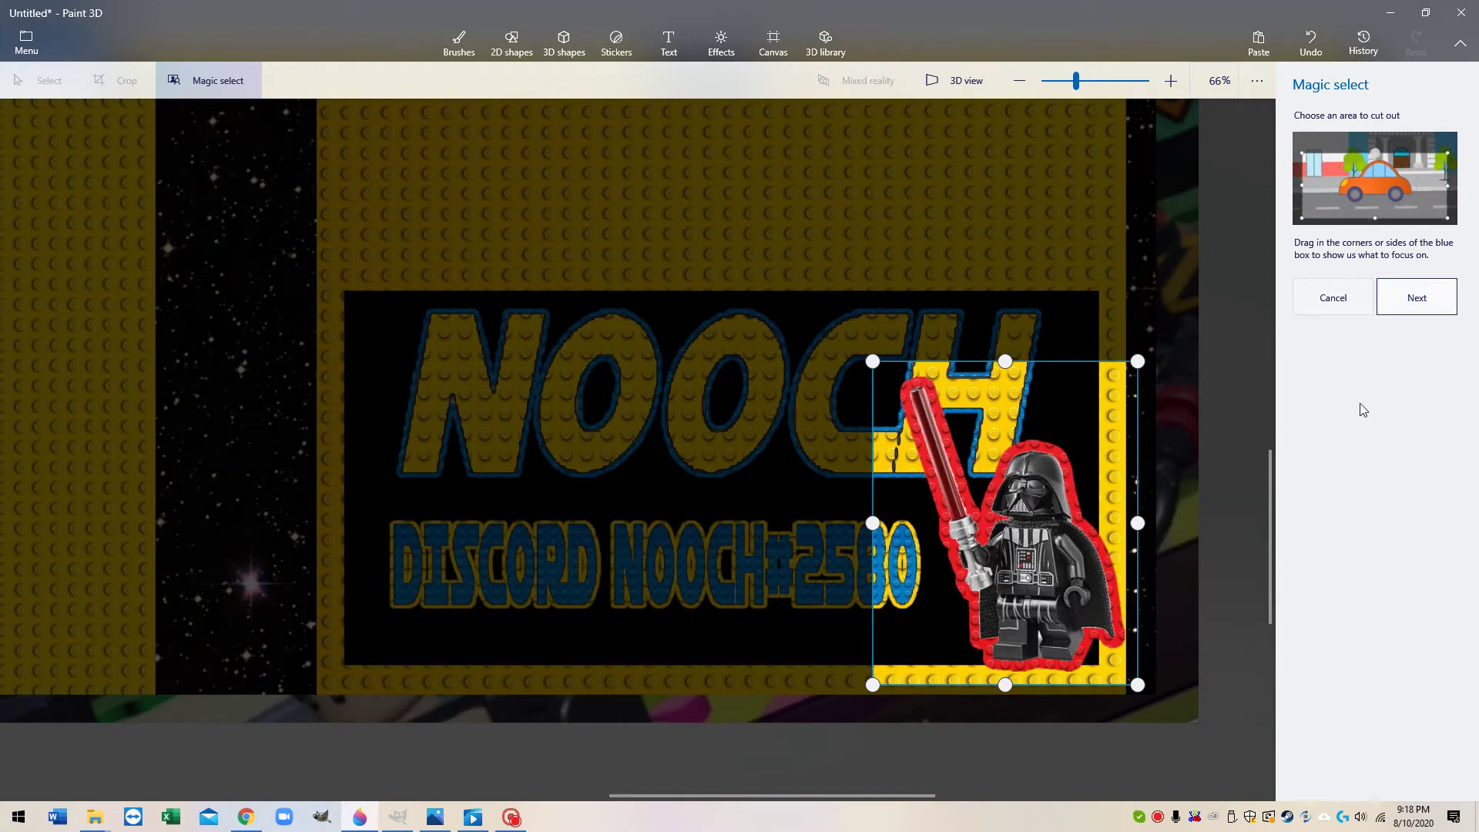
key("Return")
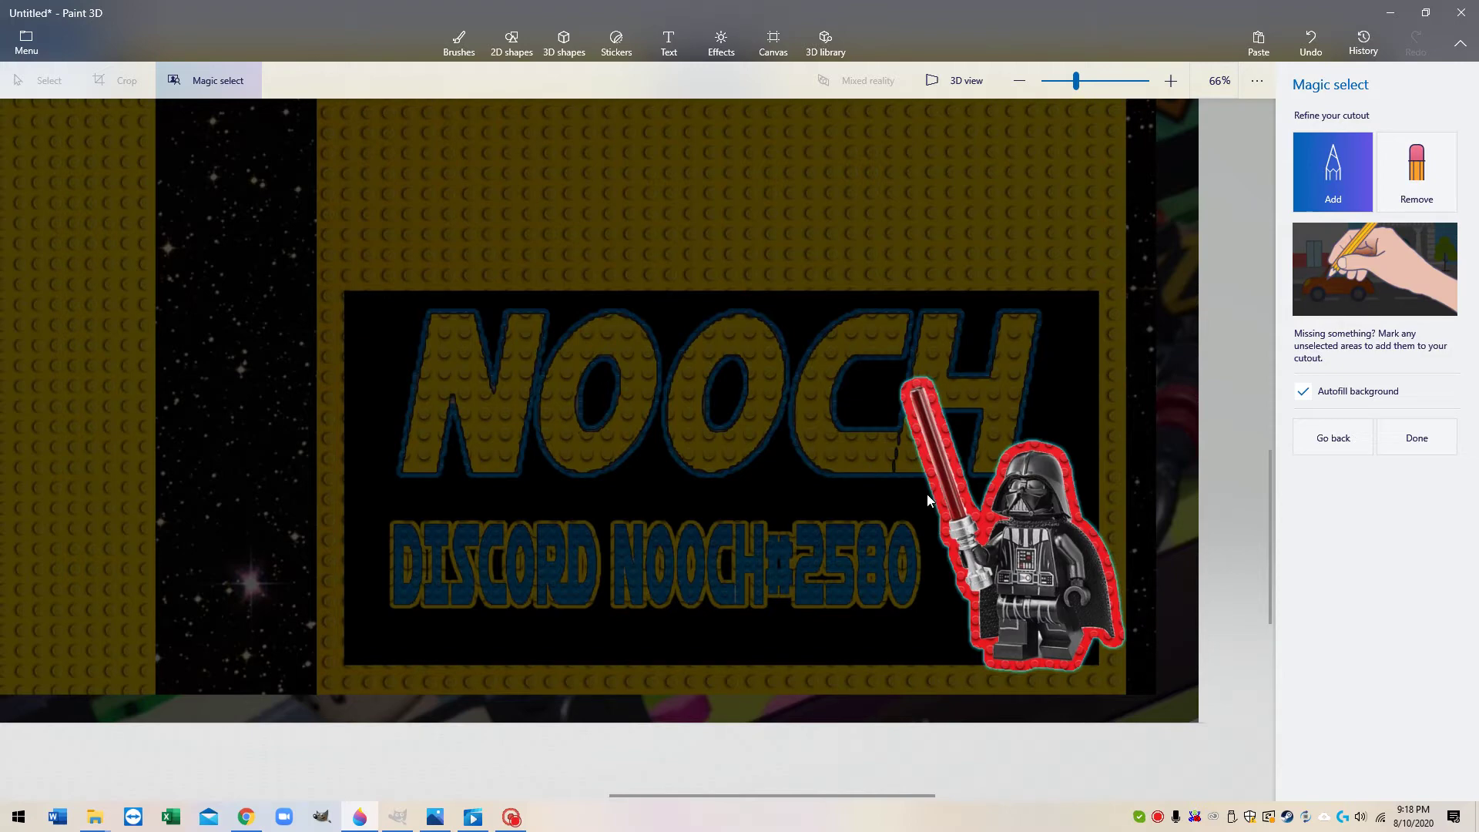
- Check the cutout's outline, accept it, and move the minifigure over the canvas's right edge
scroll(1094, 516, "up", 6)
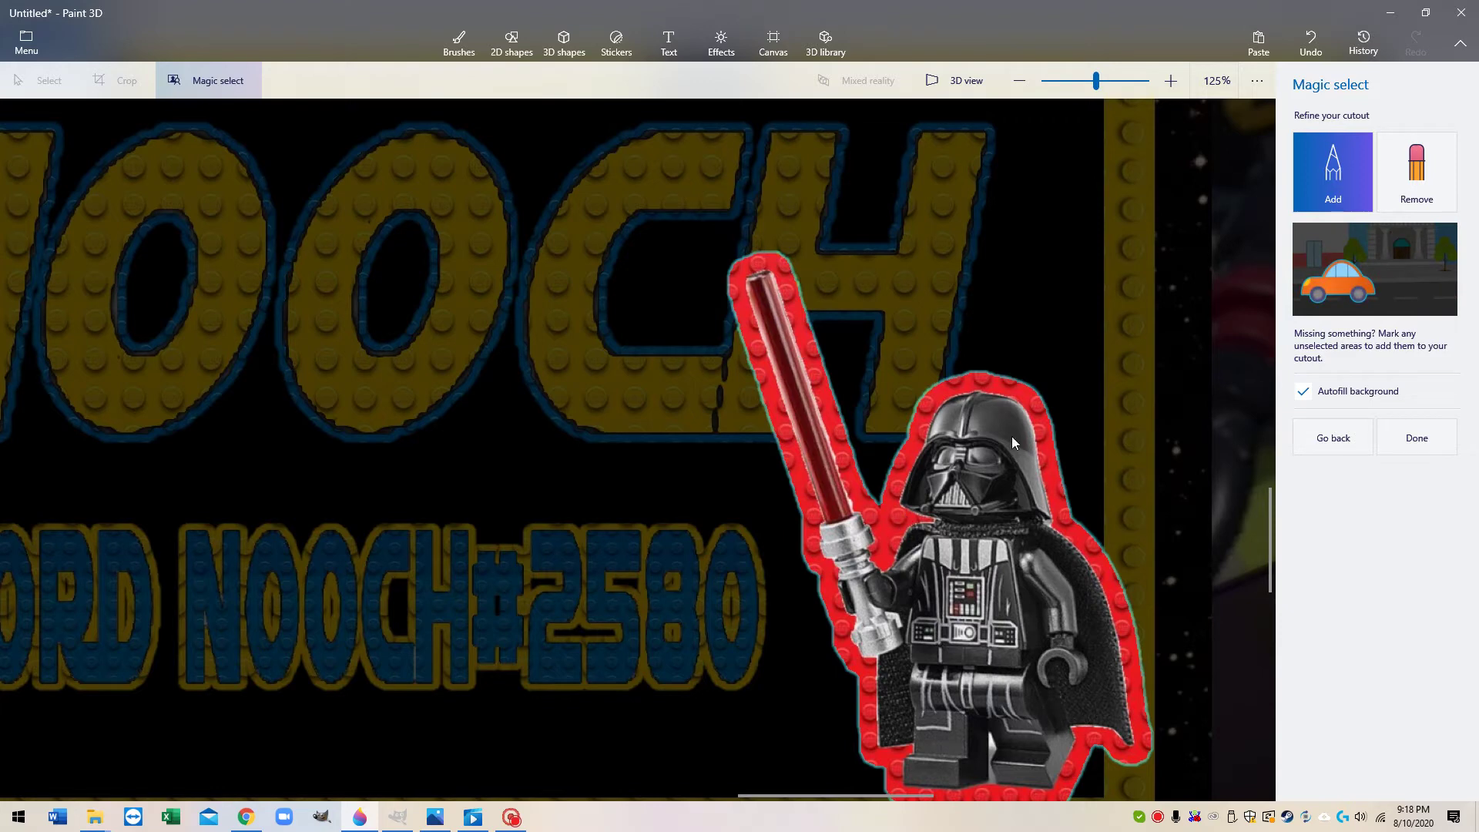
scroll(1044, 451, "down", 5)
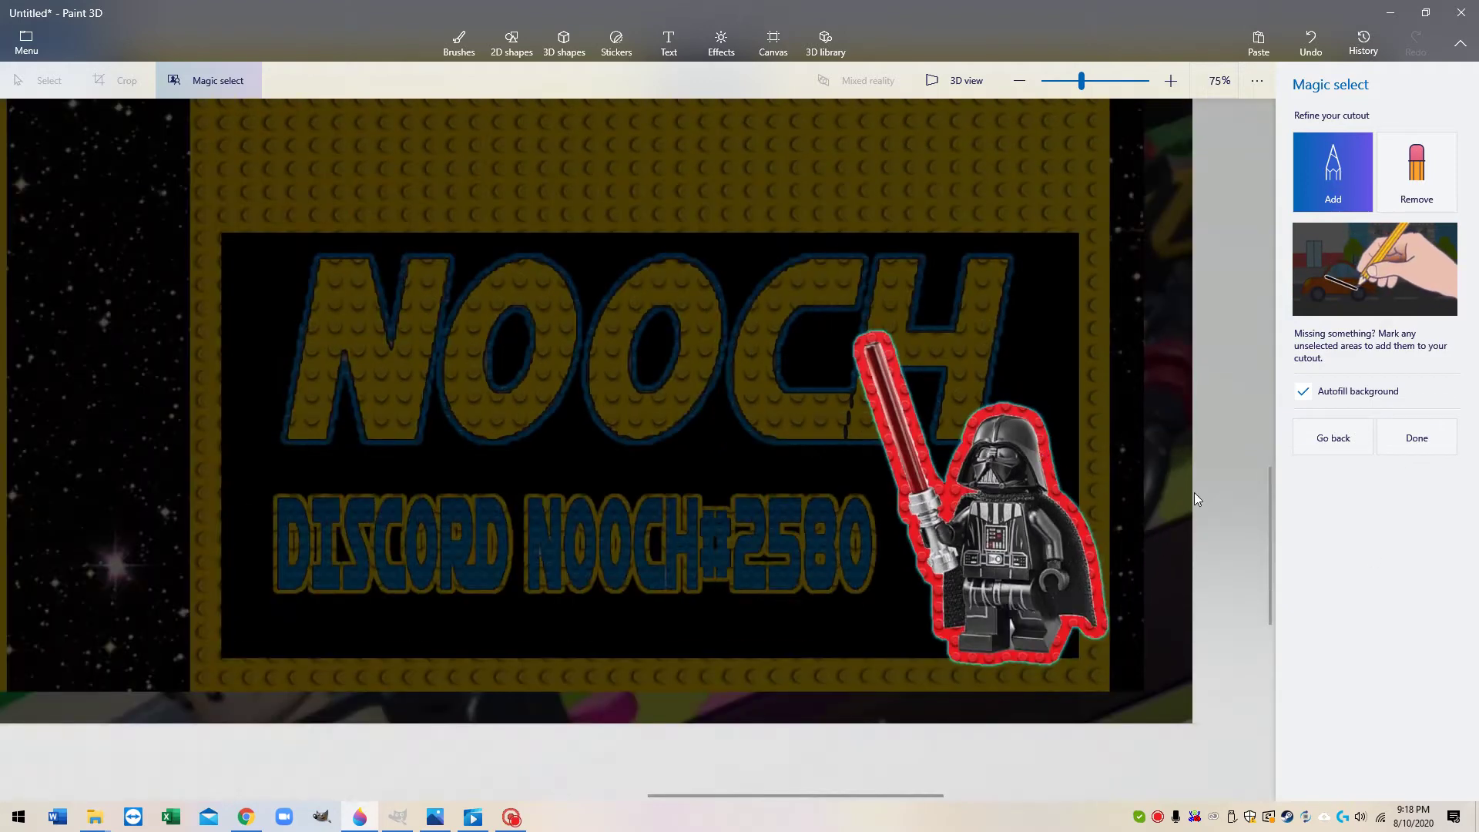
scroll(1076, 520, "down", 1)
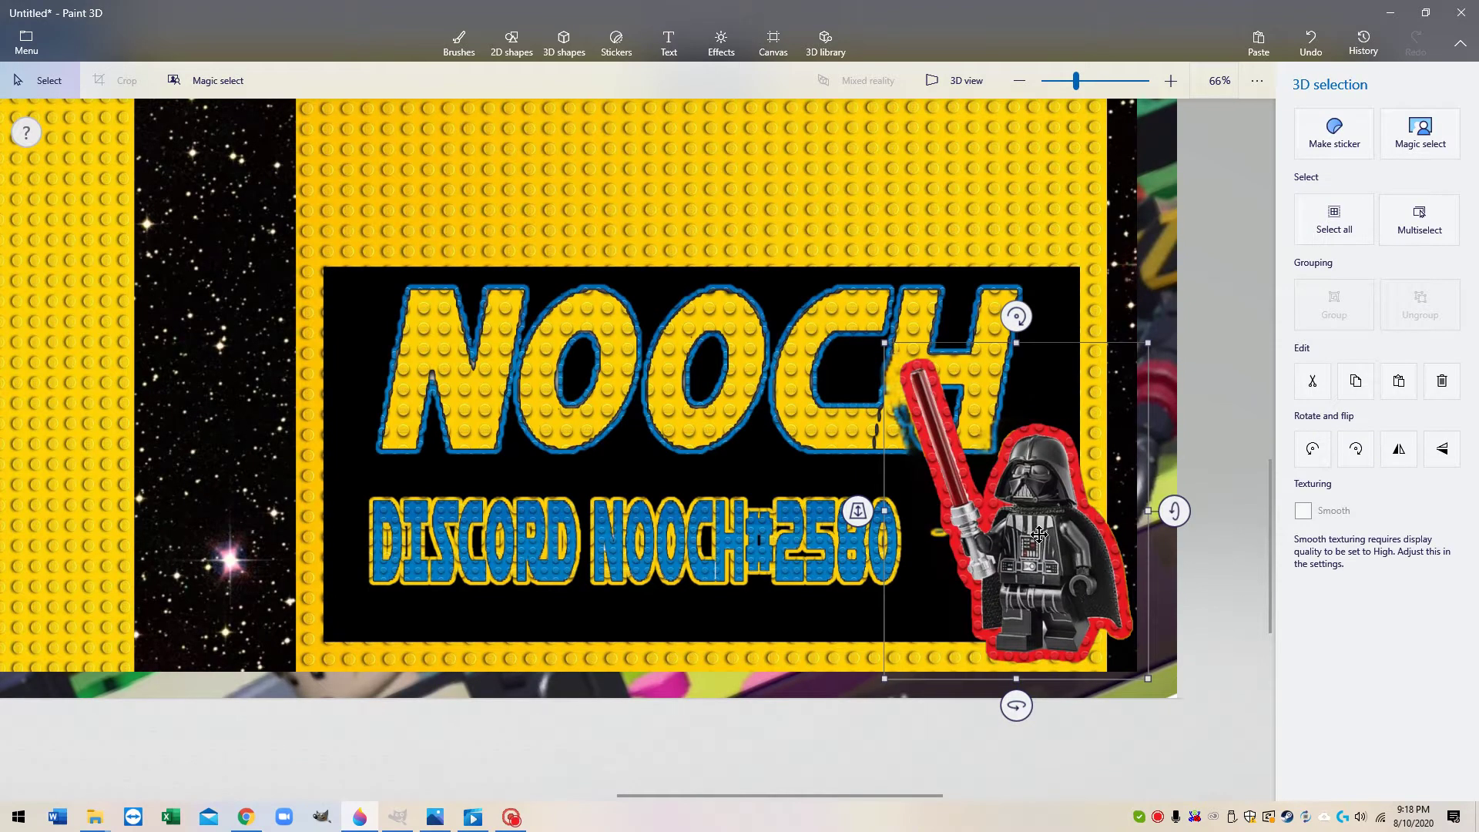
left_click_drag(1039, 535, 1169, 568)
scroll(730, 410, "down", 2)
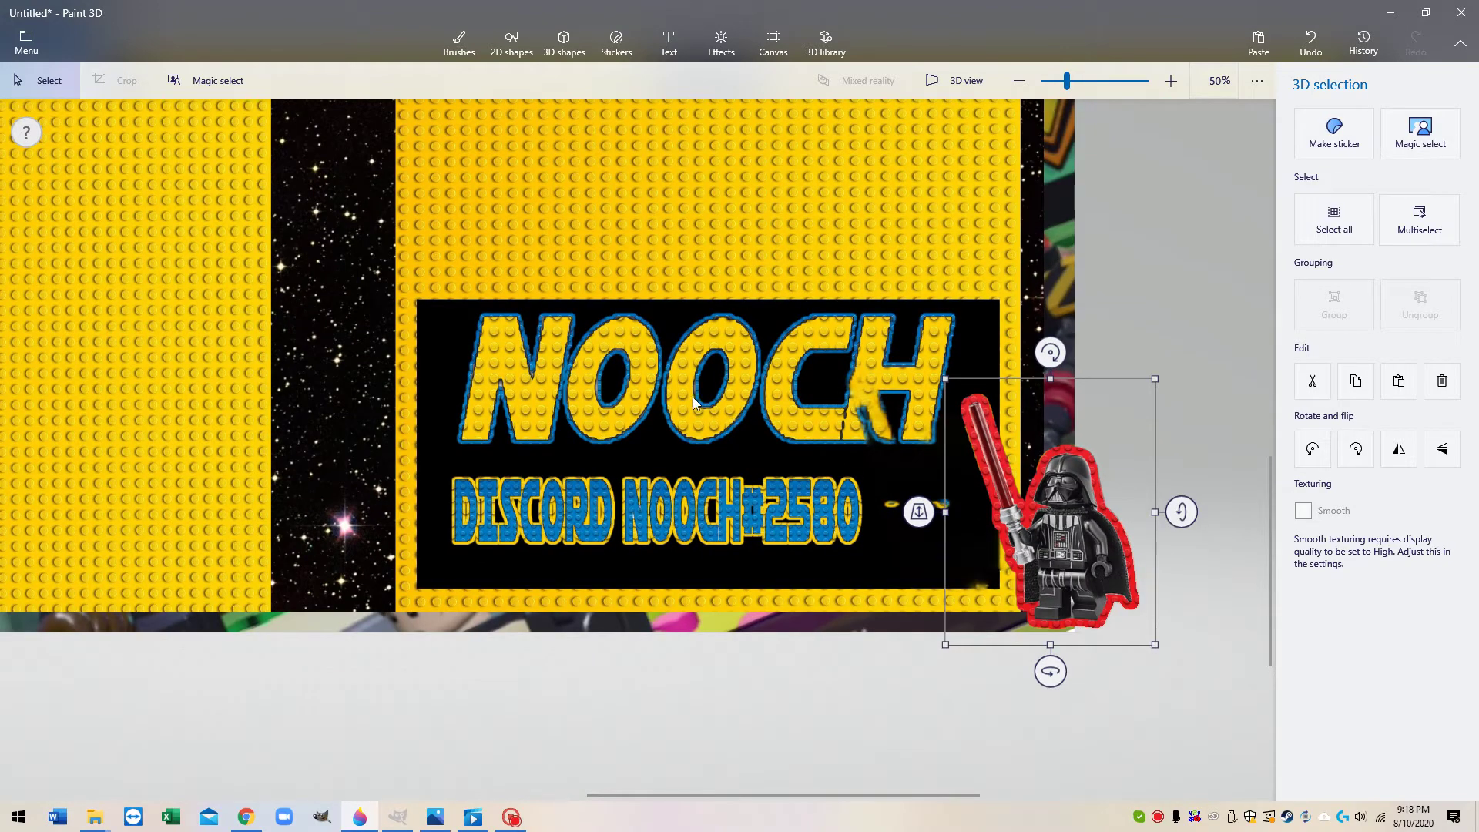
- Select the leftover yellow title picture and remove it, keeping the minifigure cutout and the game background
left_click(631, 313)
scroll(631, 313, "down", 2)
scroll(631, 380, "down", 1)
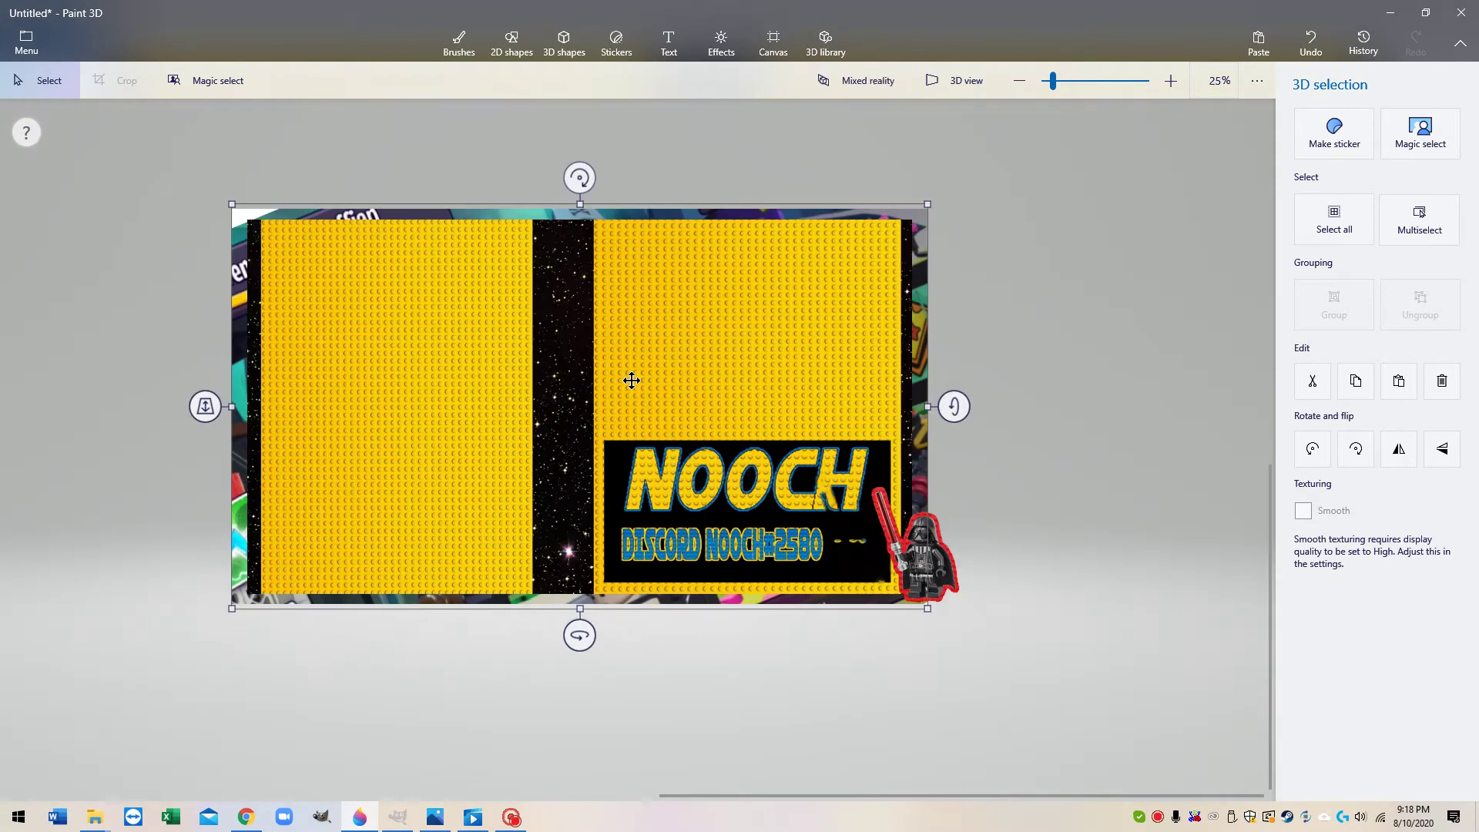
scroll(582, 396, "up", 1)
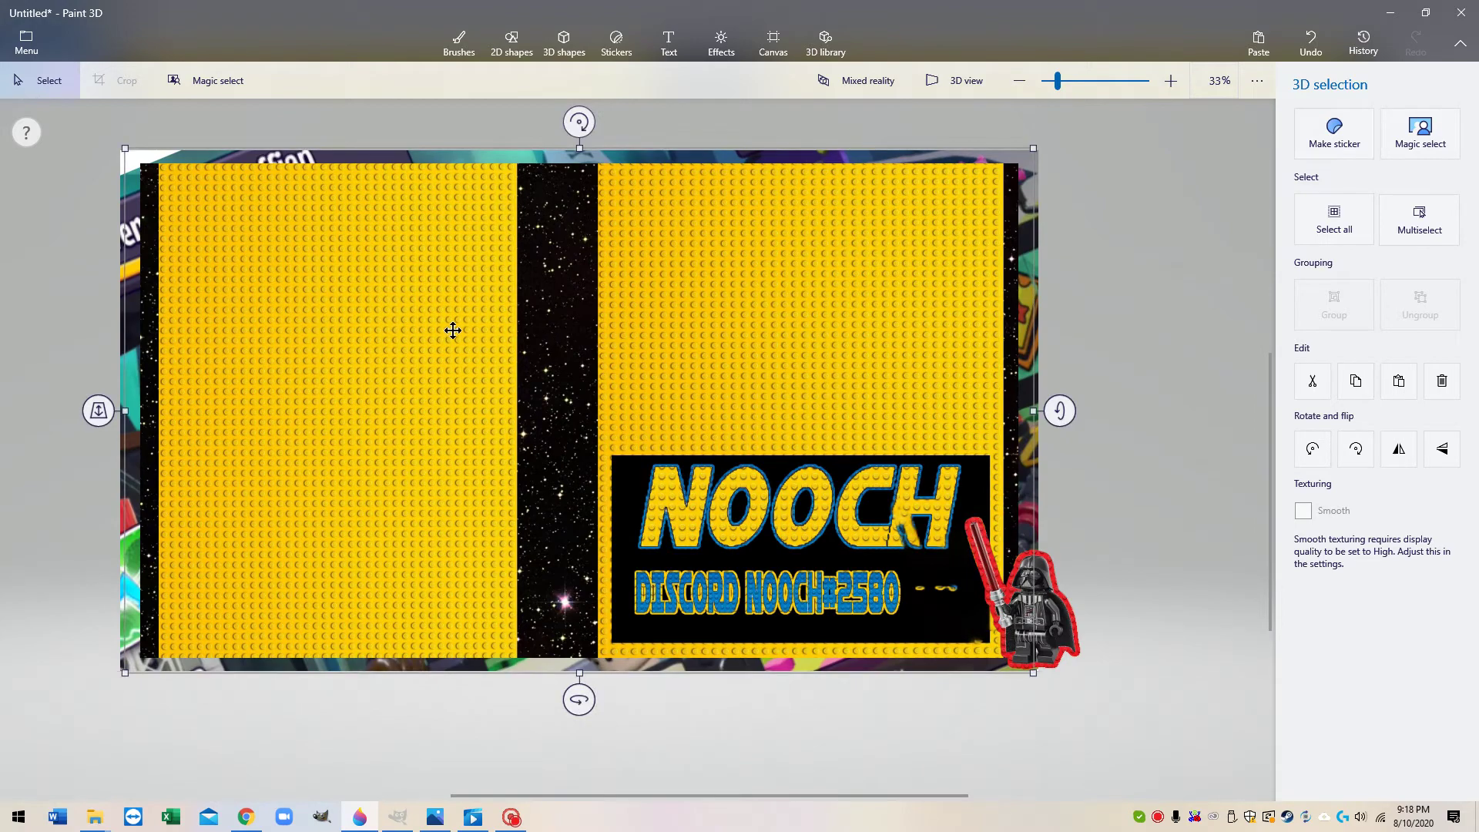
mouse_move(448, 336)
left_mouse_down()
mouse_move(413, 324)
mouse_move(432, 334)
left_mouse_up()
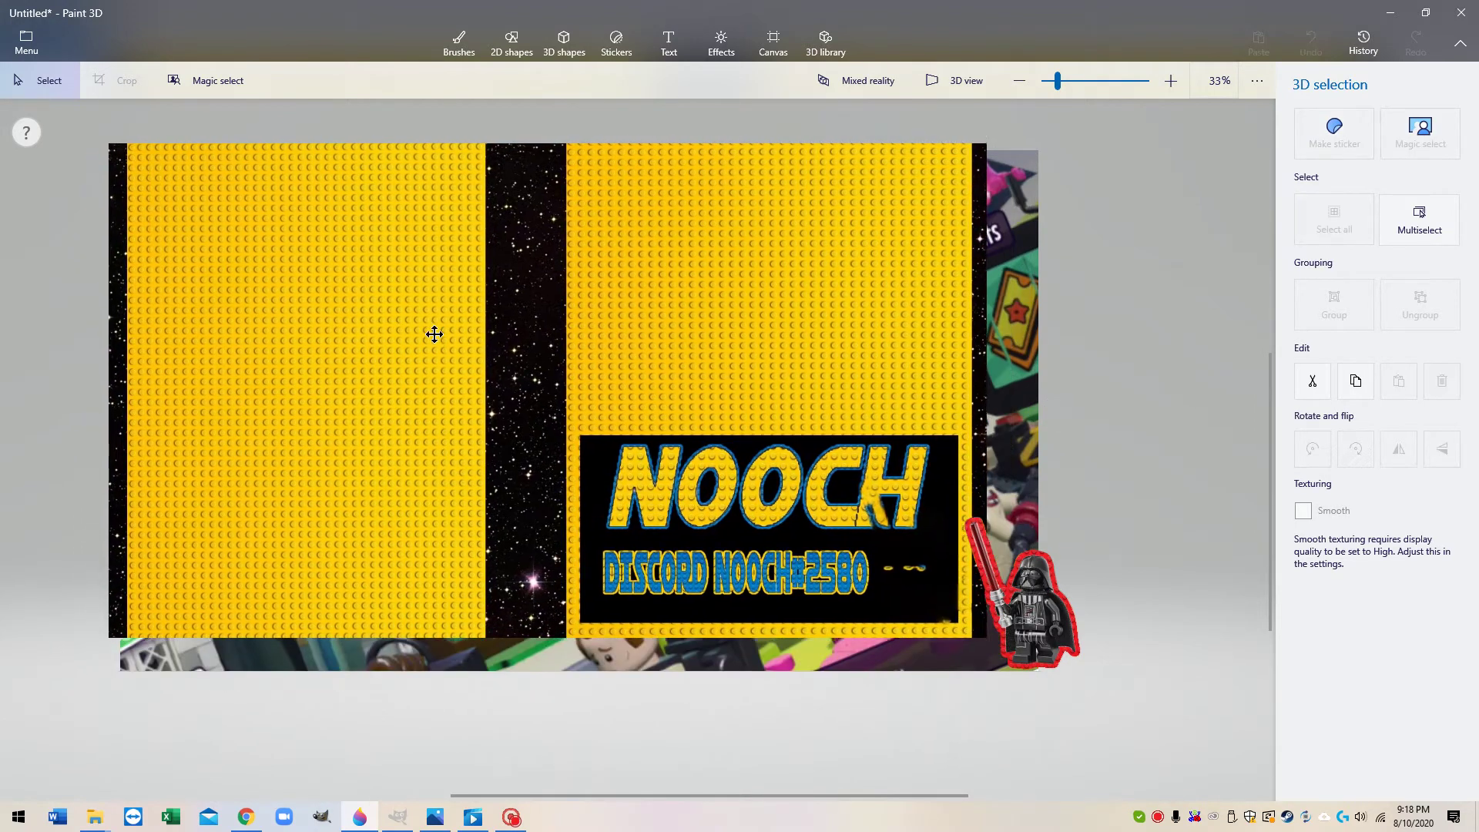
key("Delete")
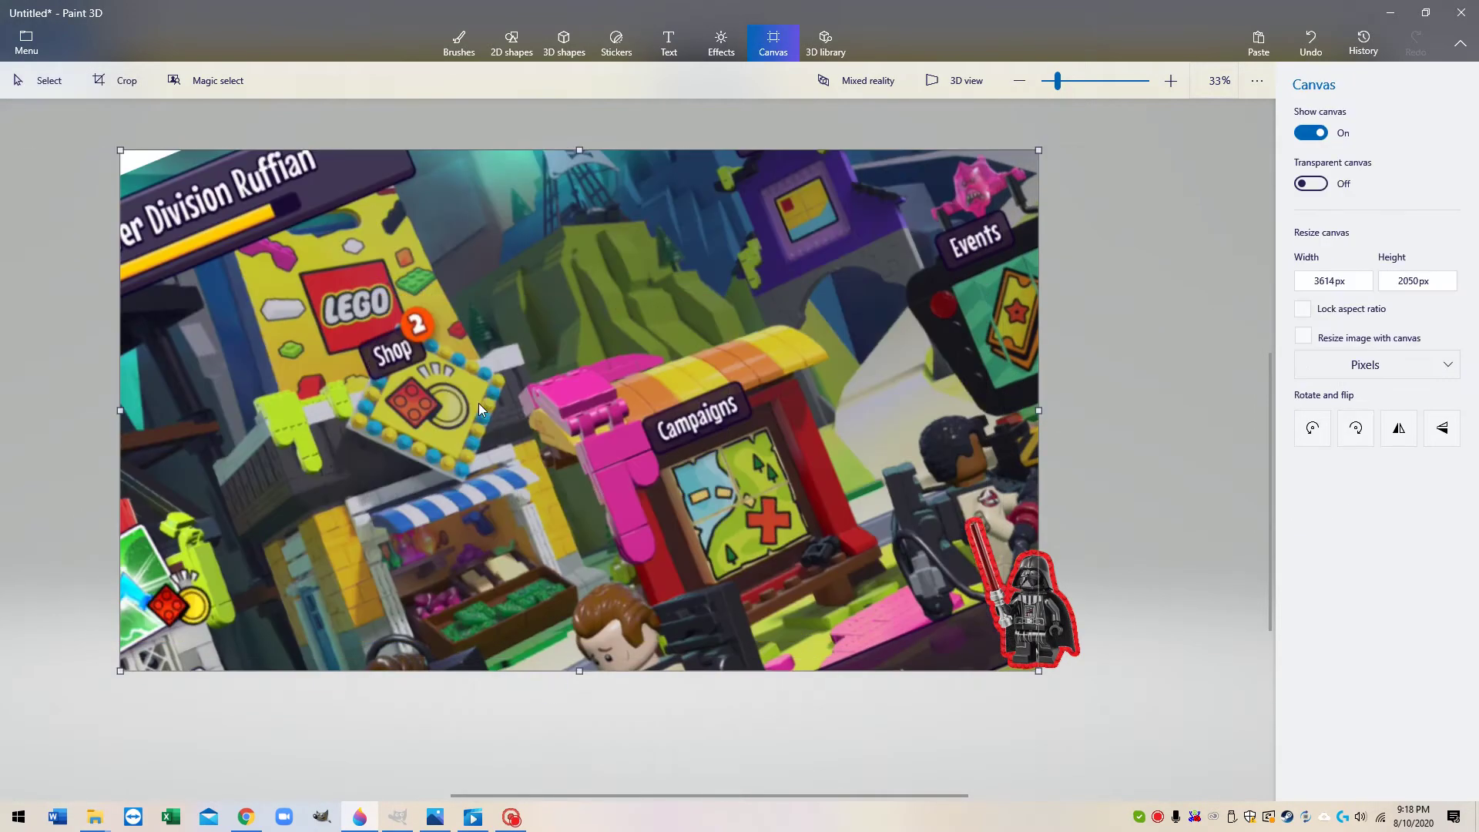
- Move the minifigure cutout onto the game picture, enlarge it to the full canvas height and place it over the right half
left_click_drag(1021, 613, 832, 434)
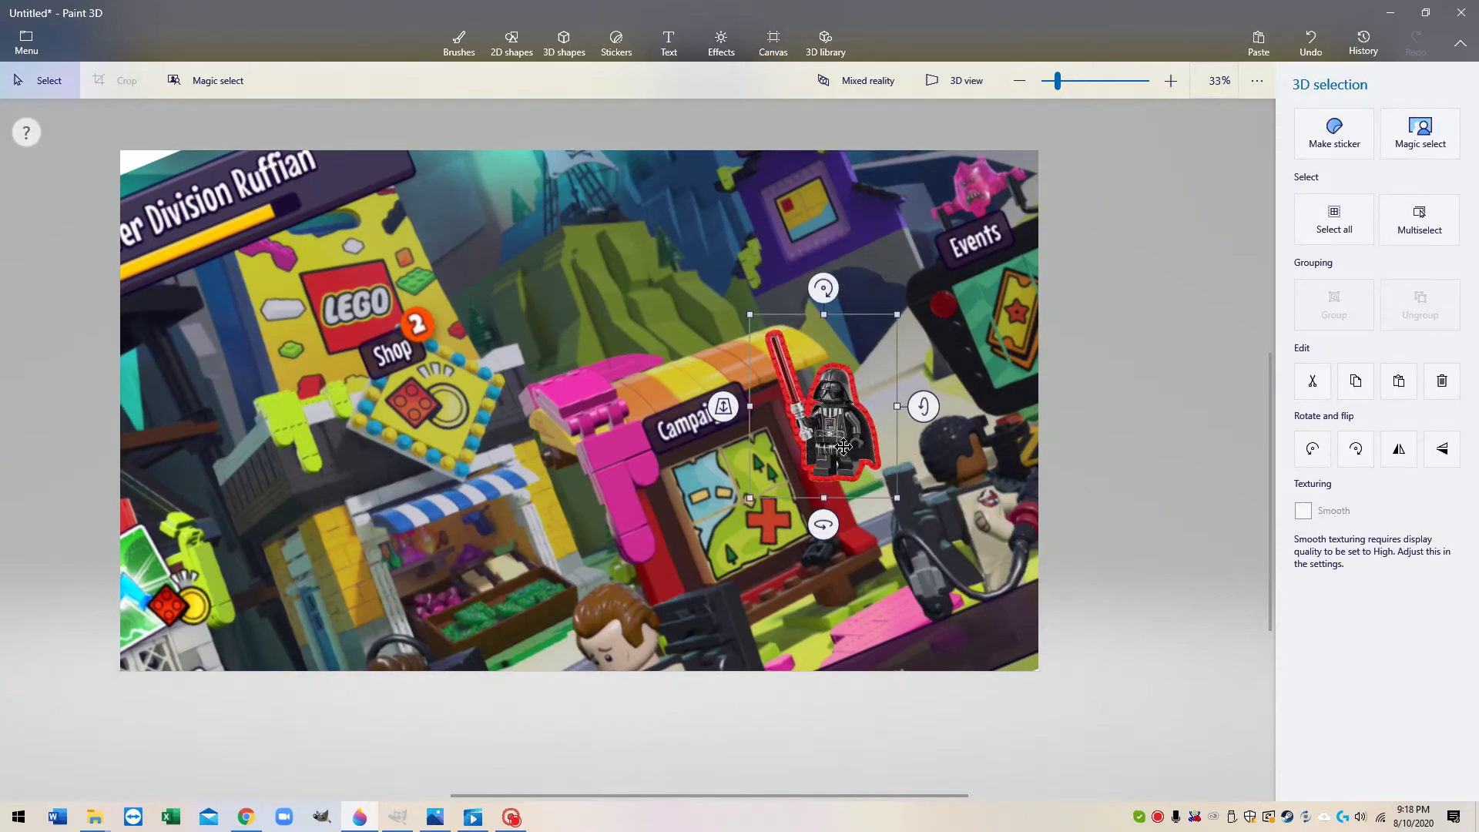
left_click_drag(796, 426, 254, 352)
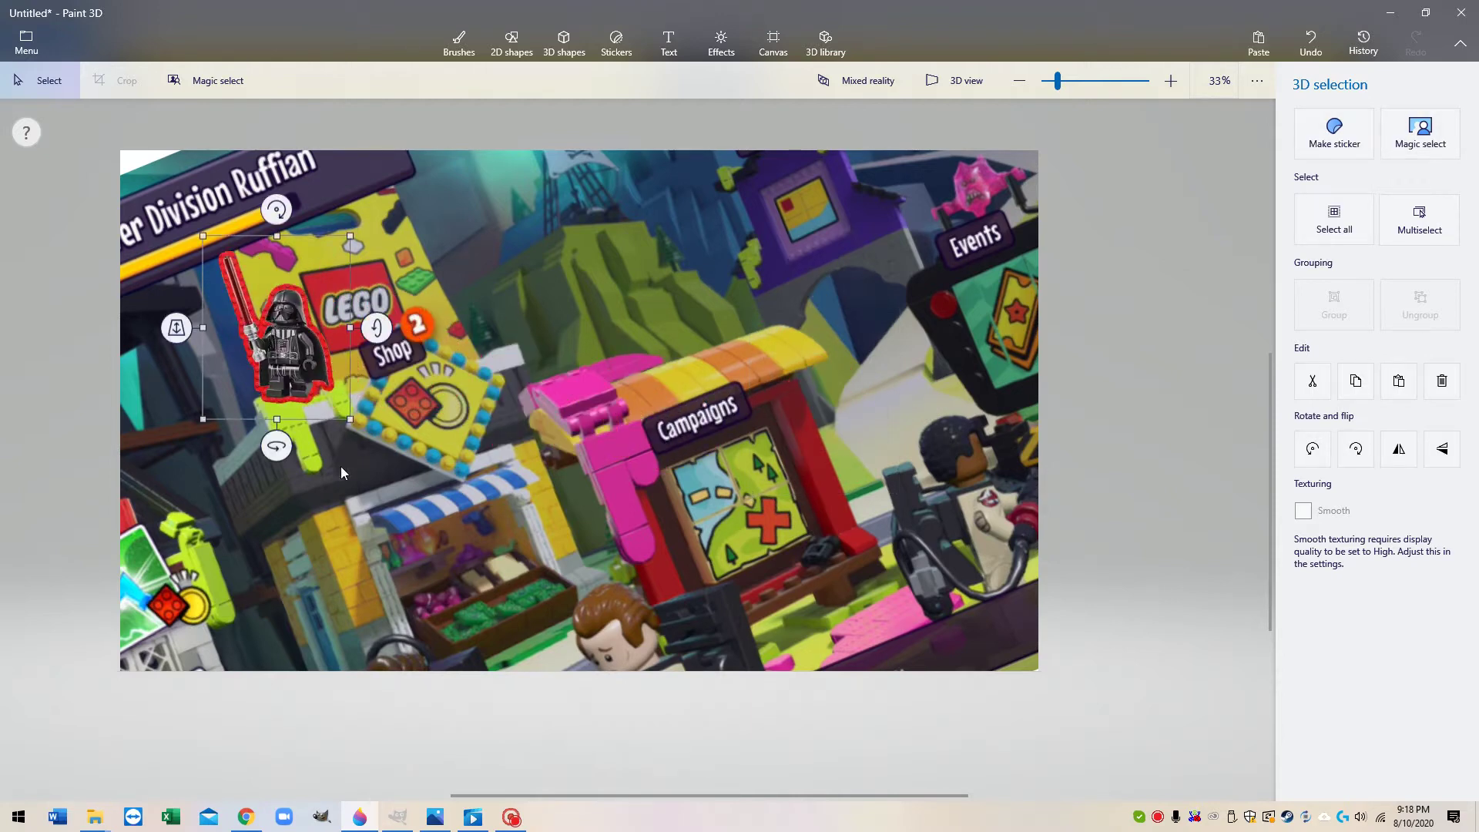
left_click_drag(350, 419, 632, 790)
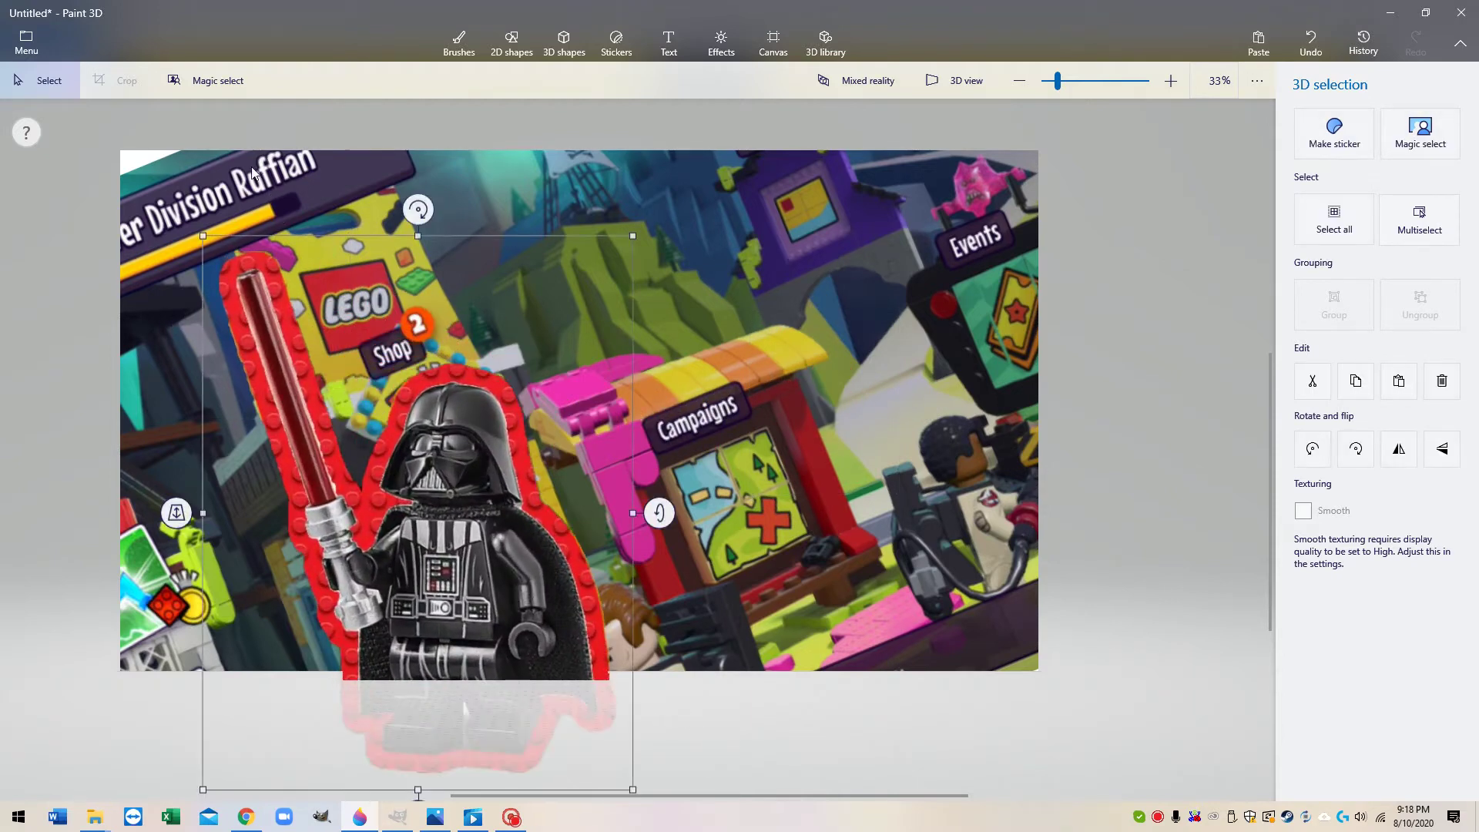
left_click_drag(202, 235, 102, 198)
left_click_drag(477, 537, 880, 490)
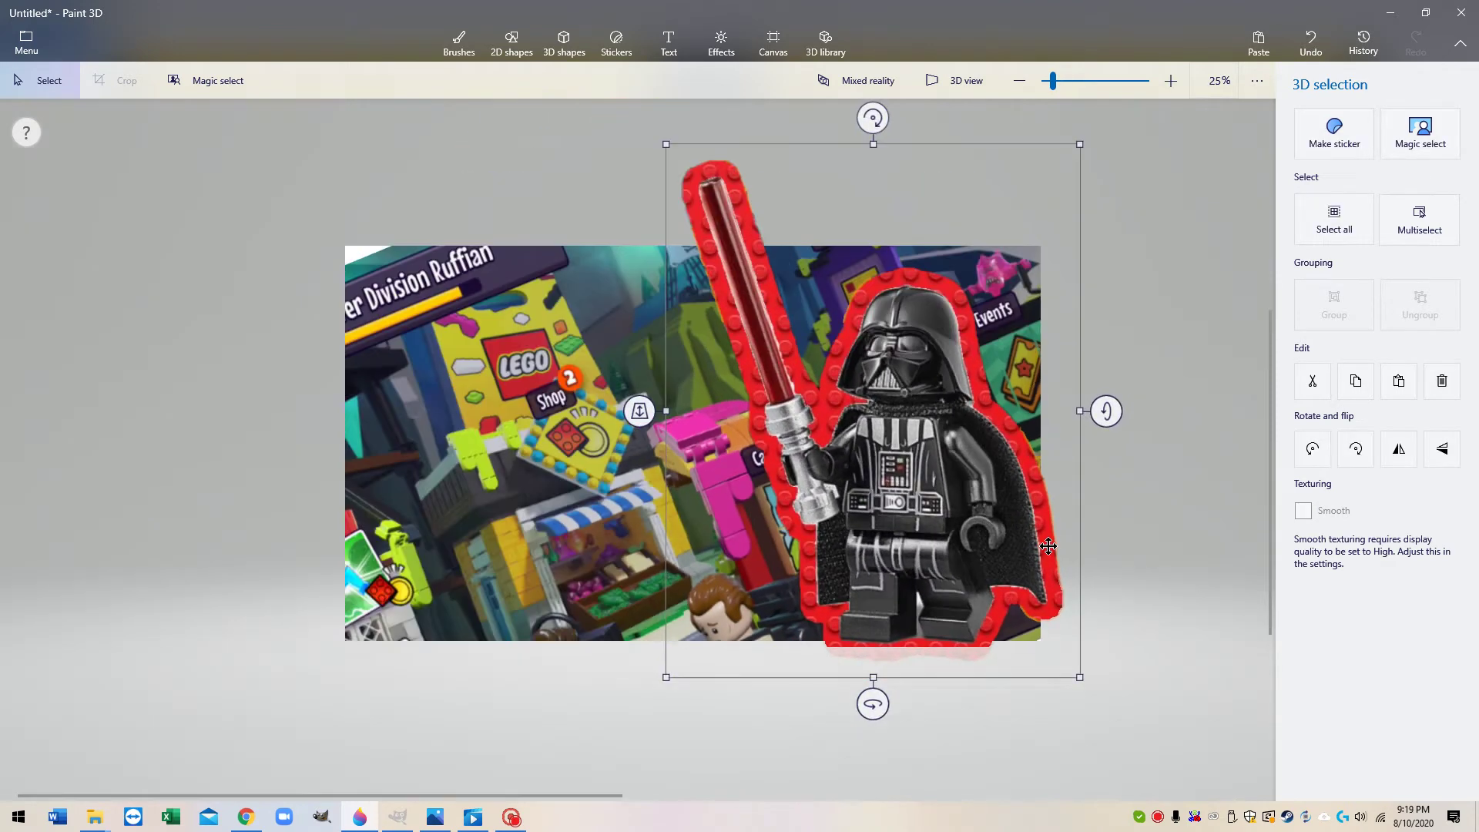
- Tilt the enlarged minifigure counterclockwise and shift it so the lightsaber points toward the canvas's upper left
scroll(952, 148, "down", 1)
left_click_drag(873, 119, 784, 225)
left_click_drag(903, 478, 867, 477)
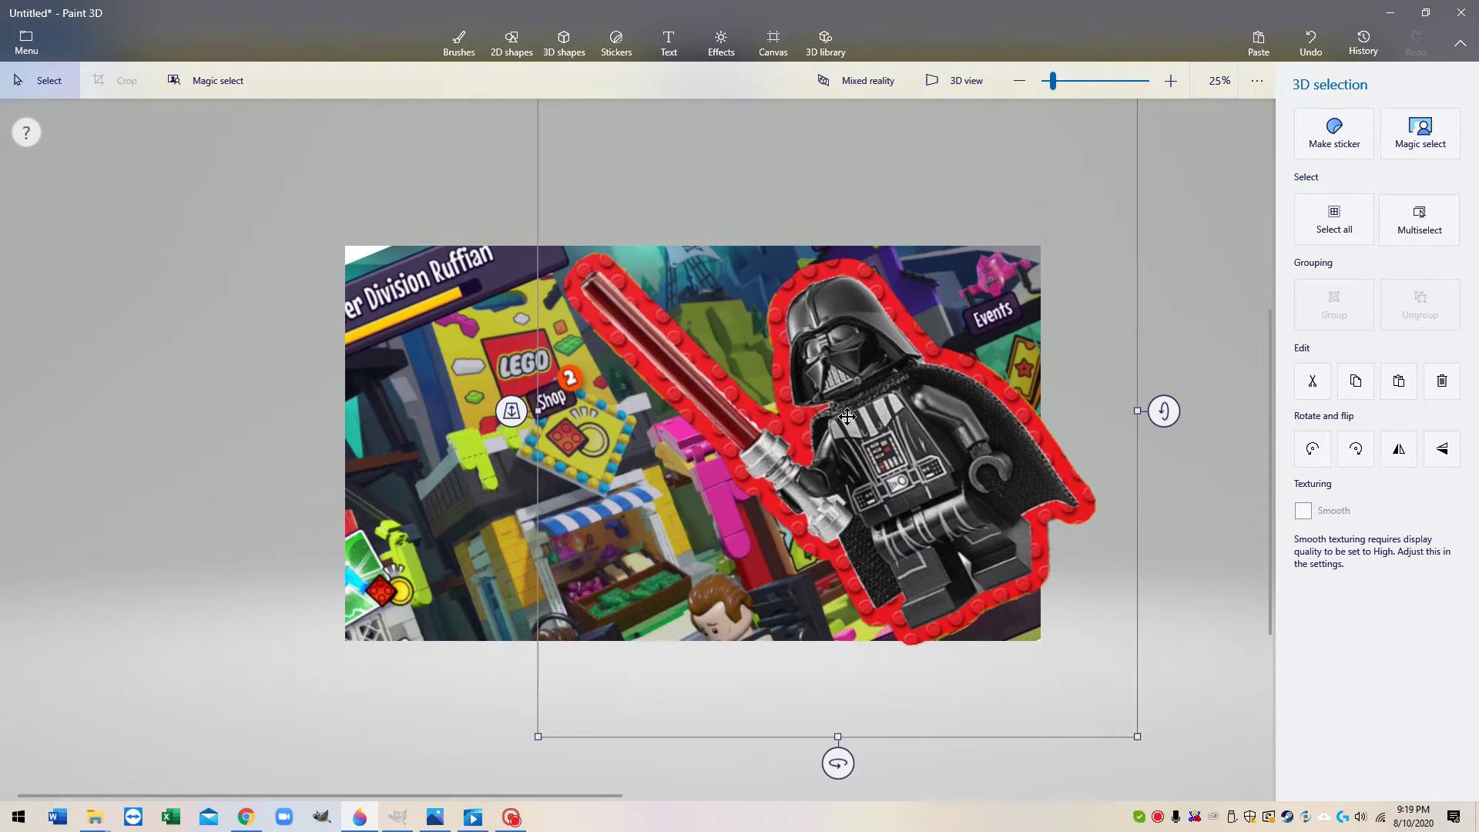
left_click_drag(953, 502, 936, 500)
- Fine-tune the minifigure's placement and tilt against the background, and deselect it
scroll(1066, 442, "down", 4)
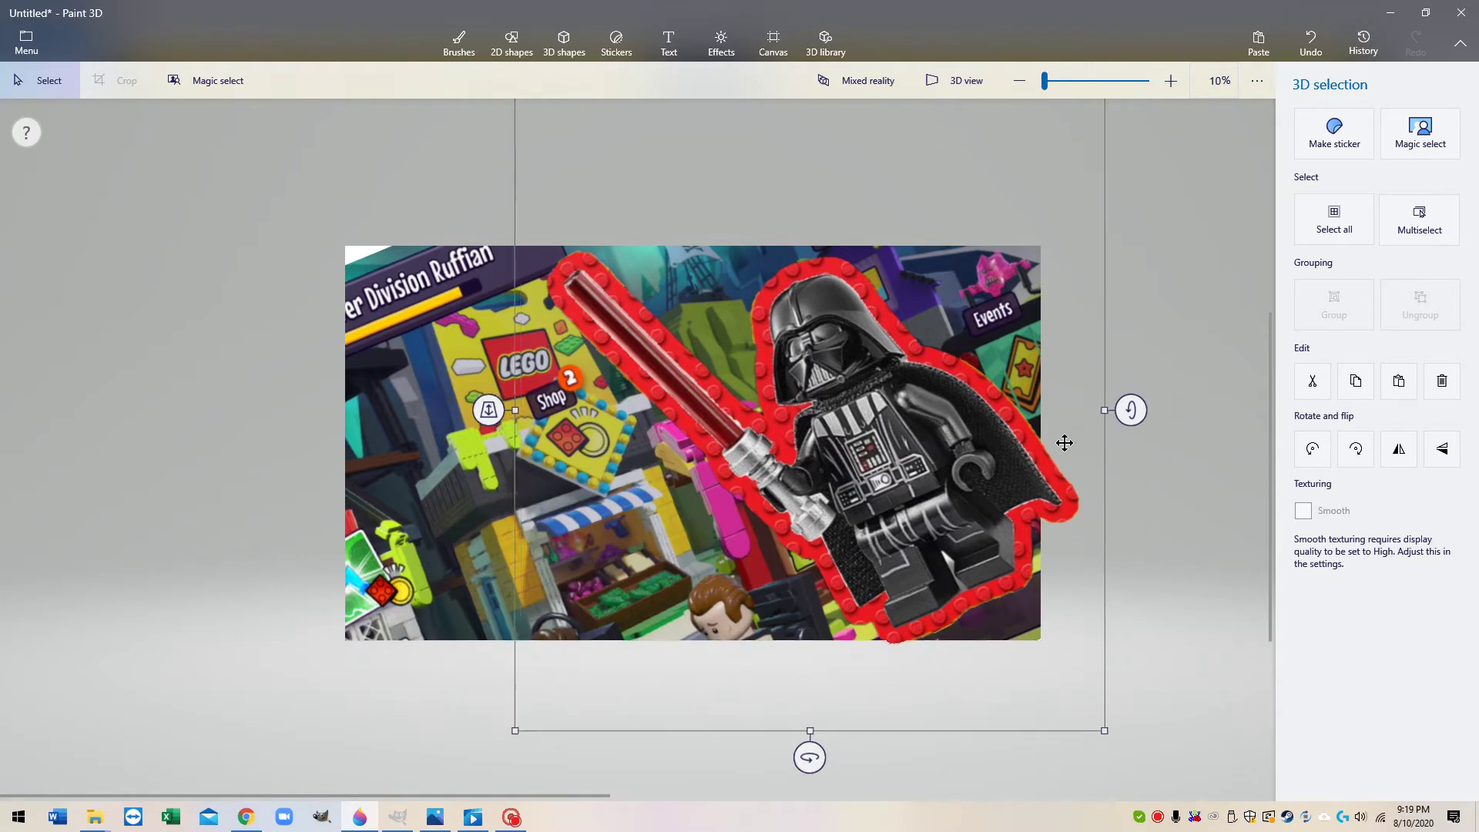
scroll(925, 401, "up", 4)
left_click_drag(1036, 421, 667, 413)
left_click_drag(1043, 418, 952, 424)
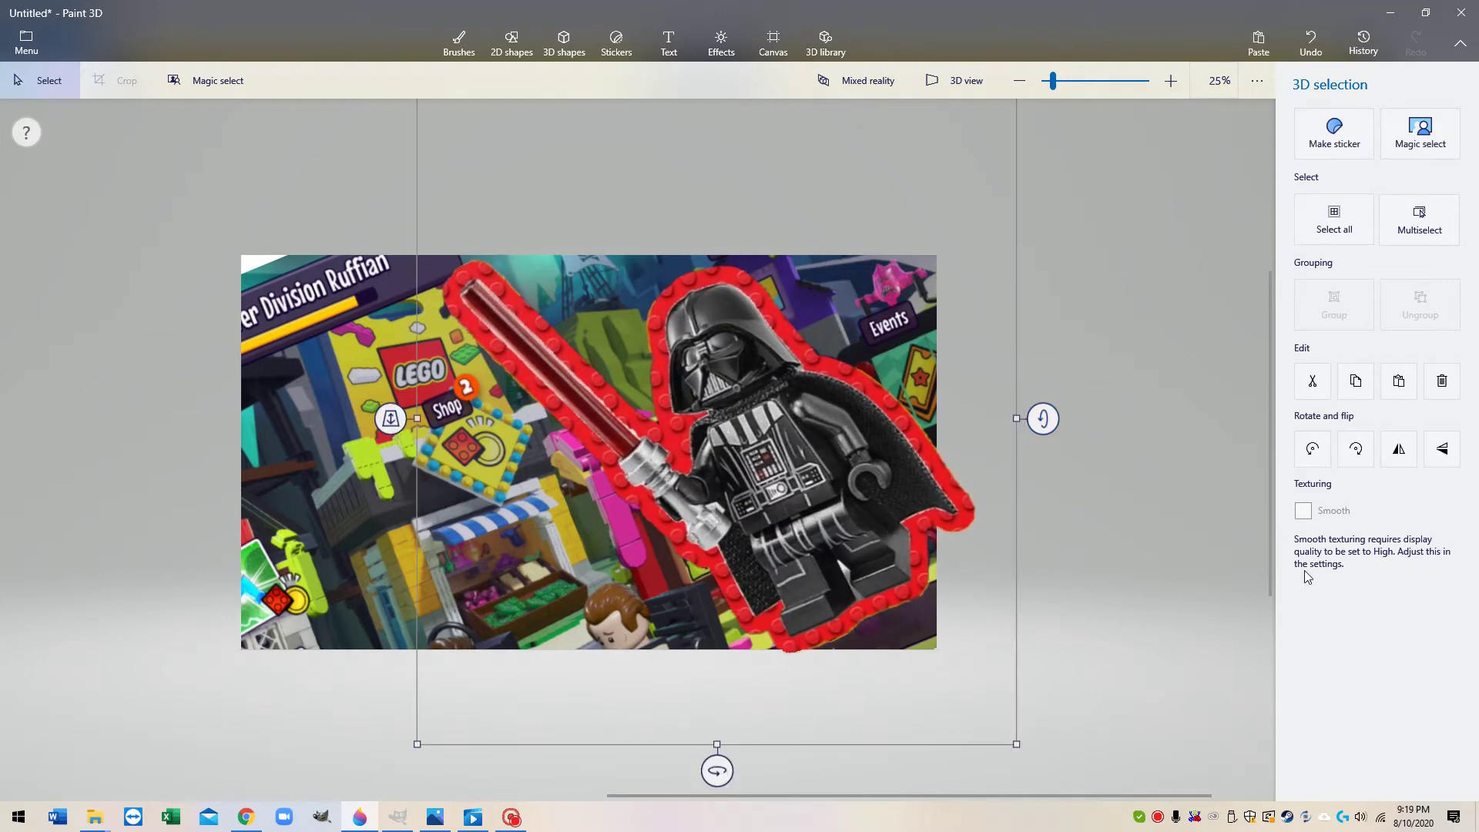
scroll(1116, 447, "down", 3)
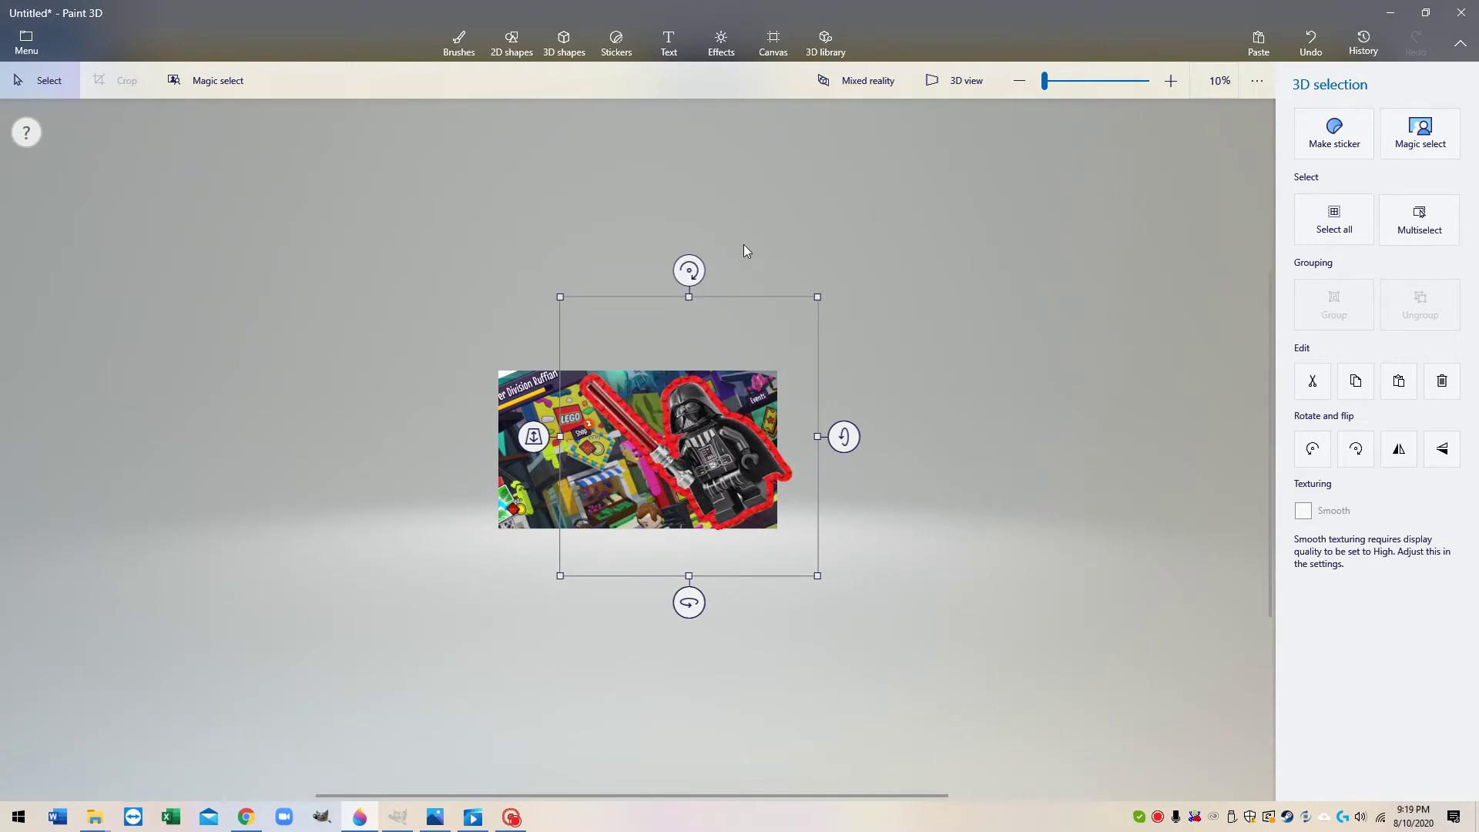
mouse_move(689, 269)
left_mouse_down()
mouse_move(774, 344)
mouse_move(827, 468)
mouse_move(823, 532)
mouse_move(852, 432)
mouse_move(816, 333)
mouse_move(691, 244)
left_mouse_up()
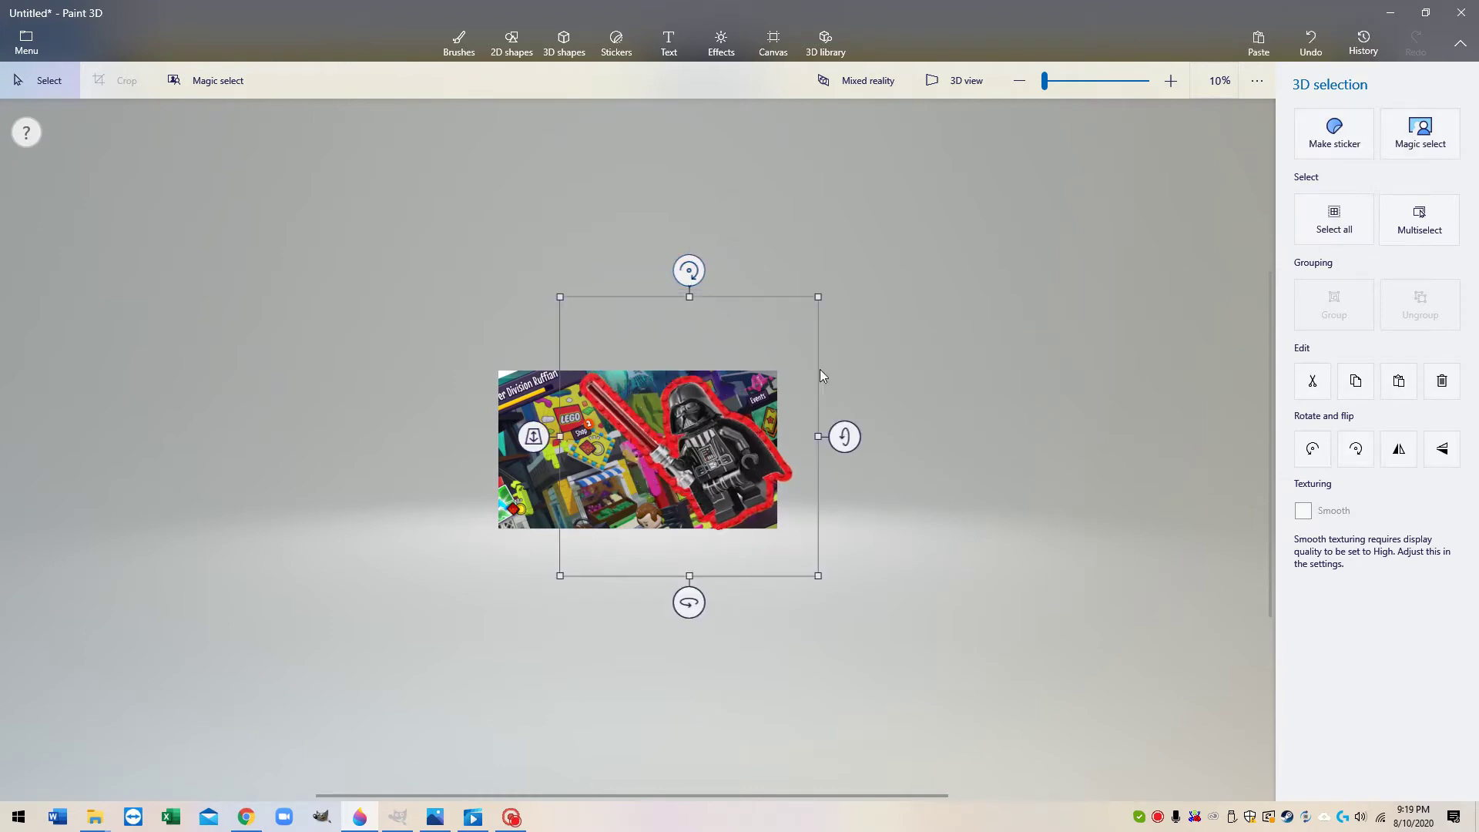
left_click(993, 499)
- Start saving the finished composition as an image copy in JPEG format
scroll(923, 520, "up", 5)
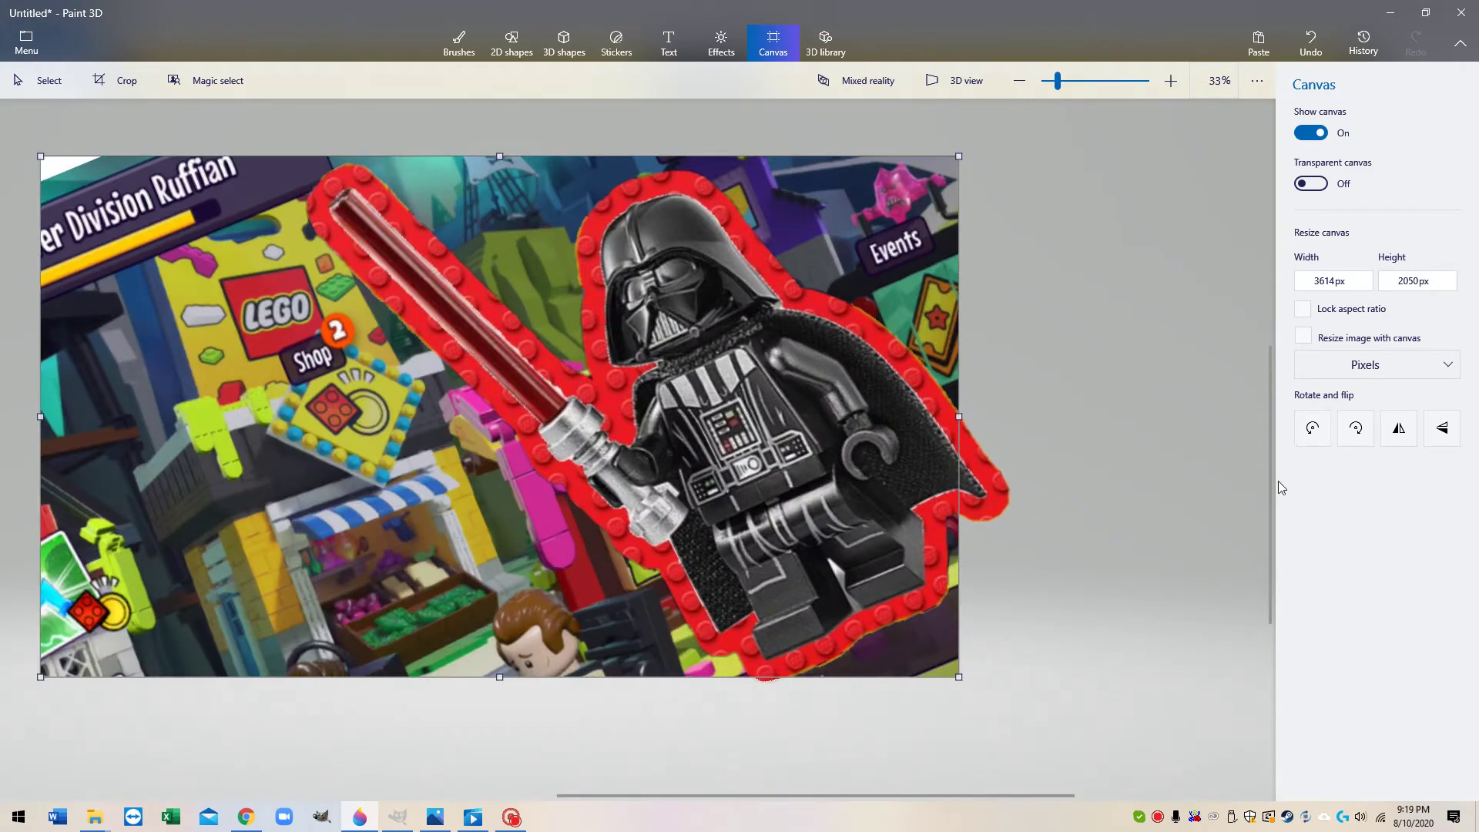
left_click_drag(1269, 490, 1268, 517)
left_click_drag(1018, 794, 894, 796)
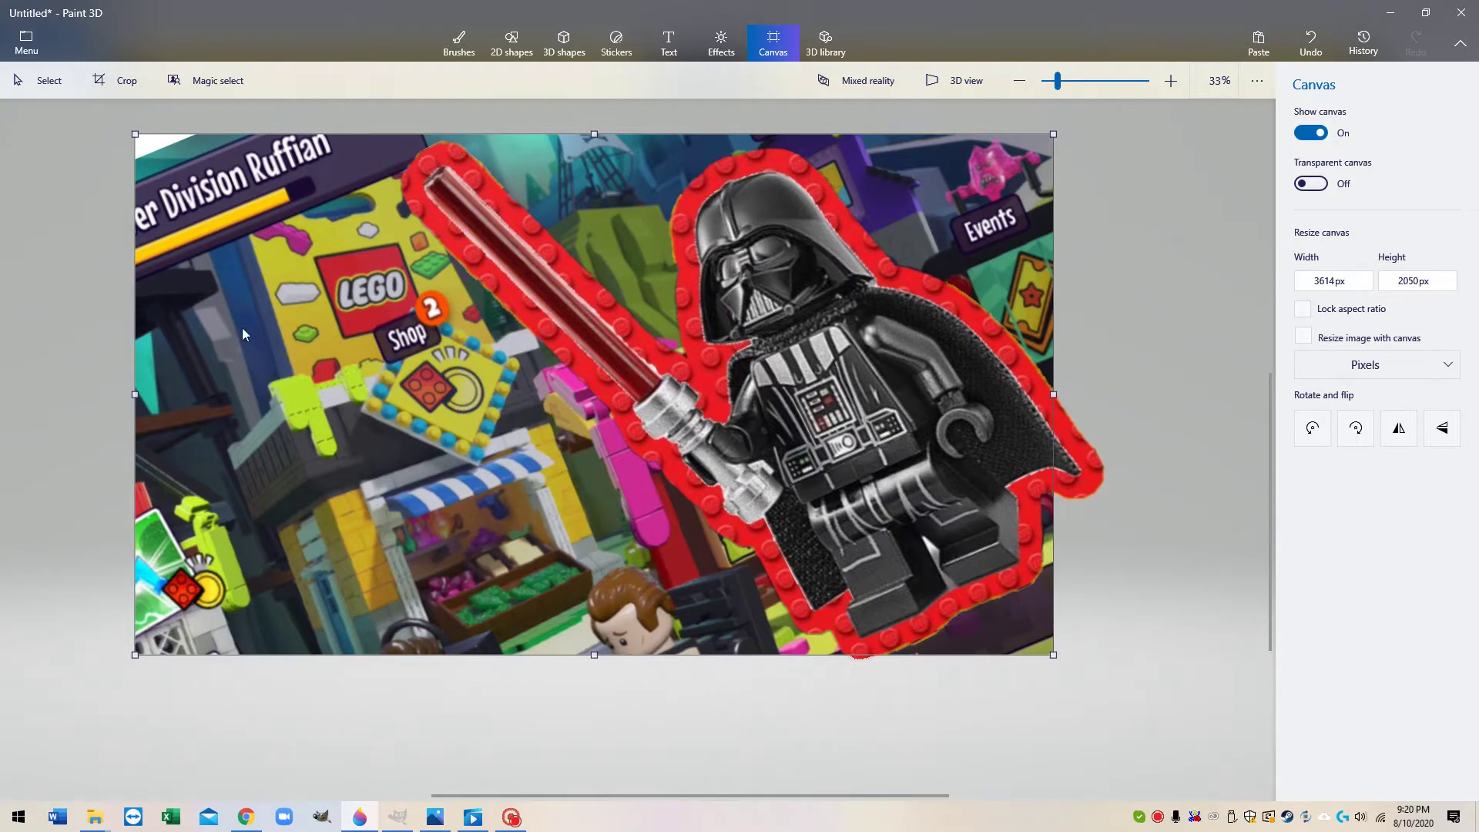
left_click_drag(1273, 456, 1273, 429)
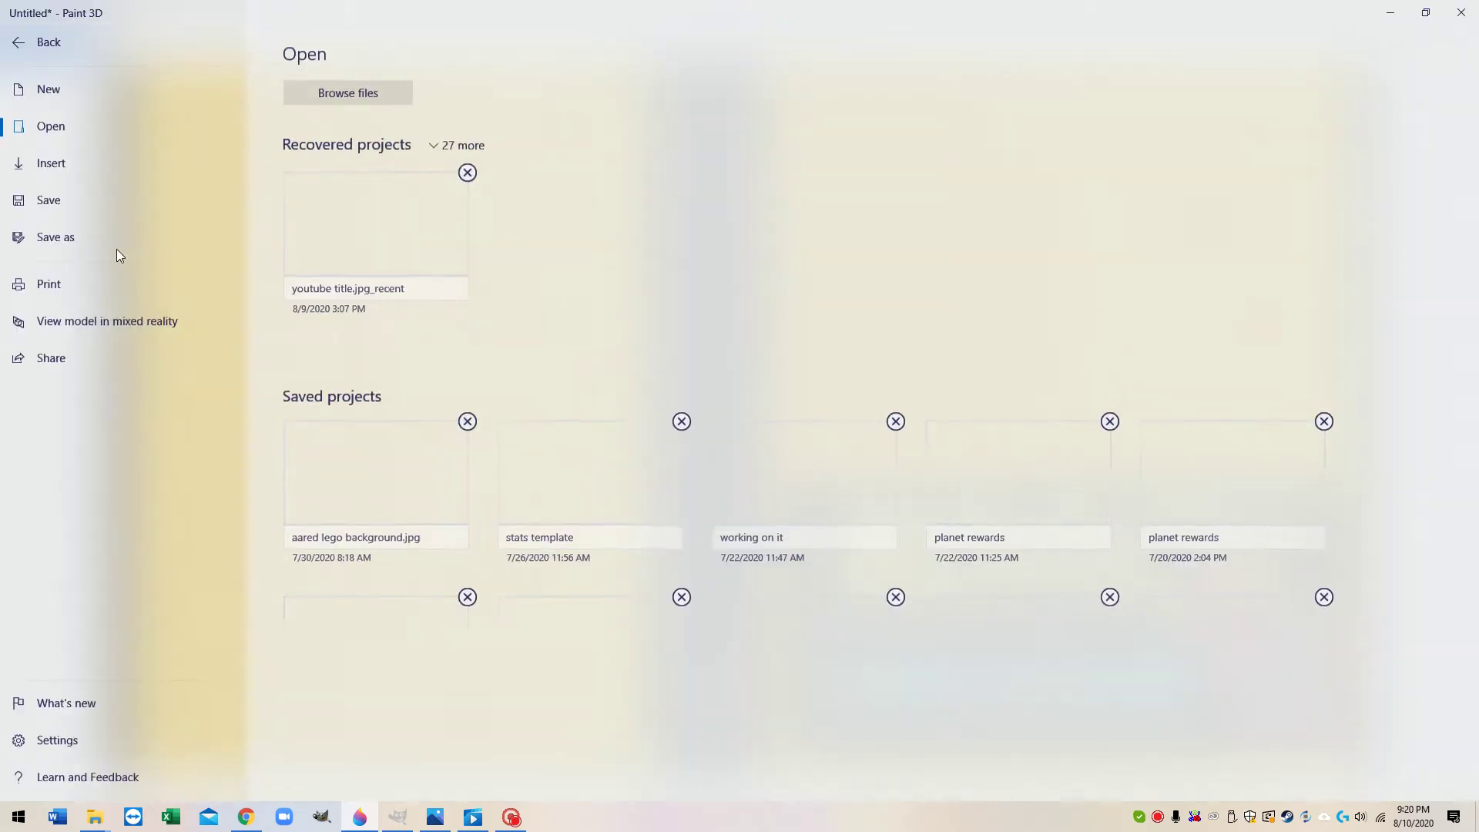
left_click(67, 239)
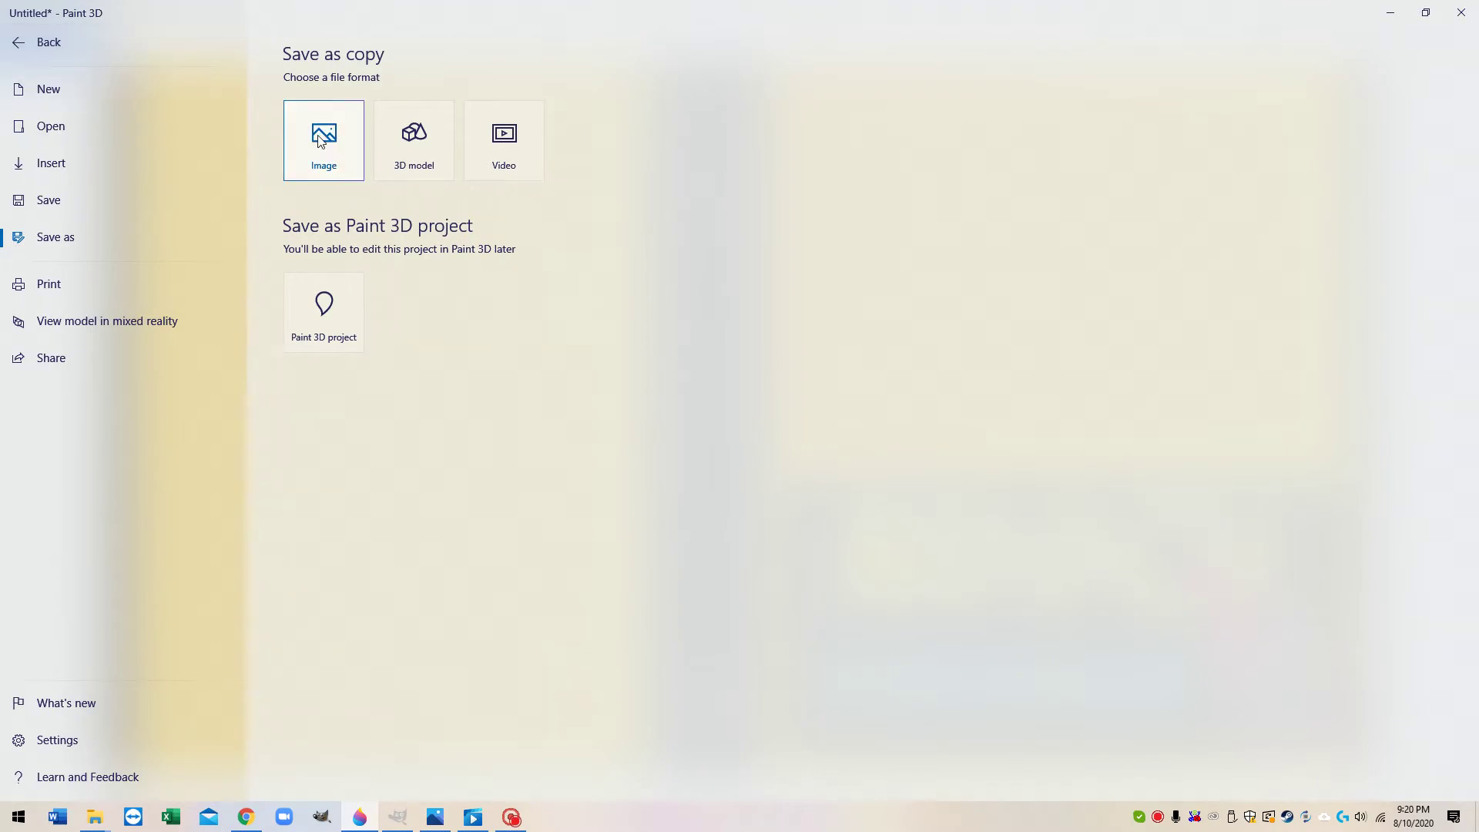
left_click(321, 141)
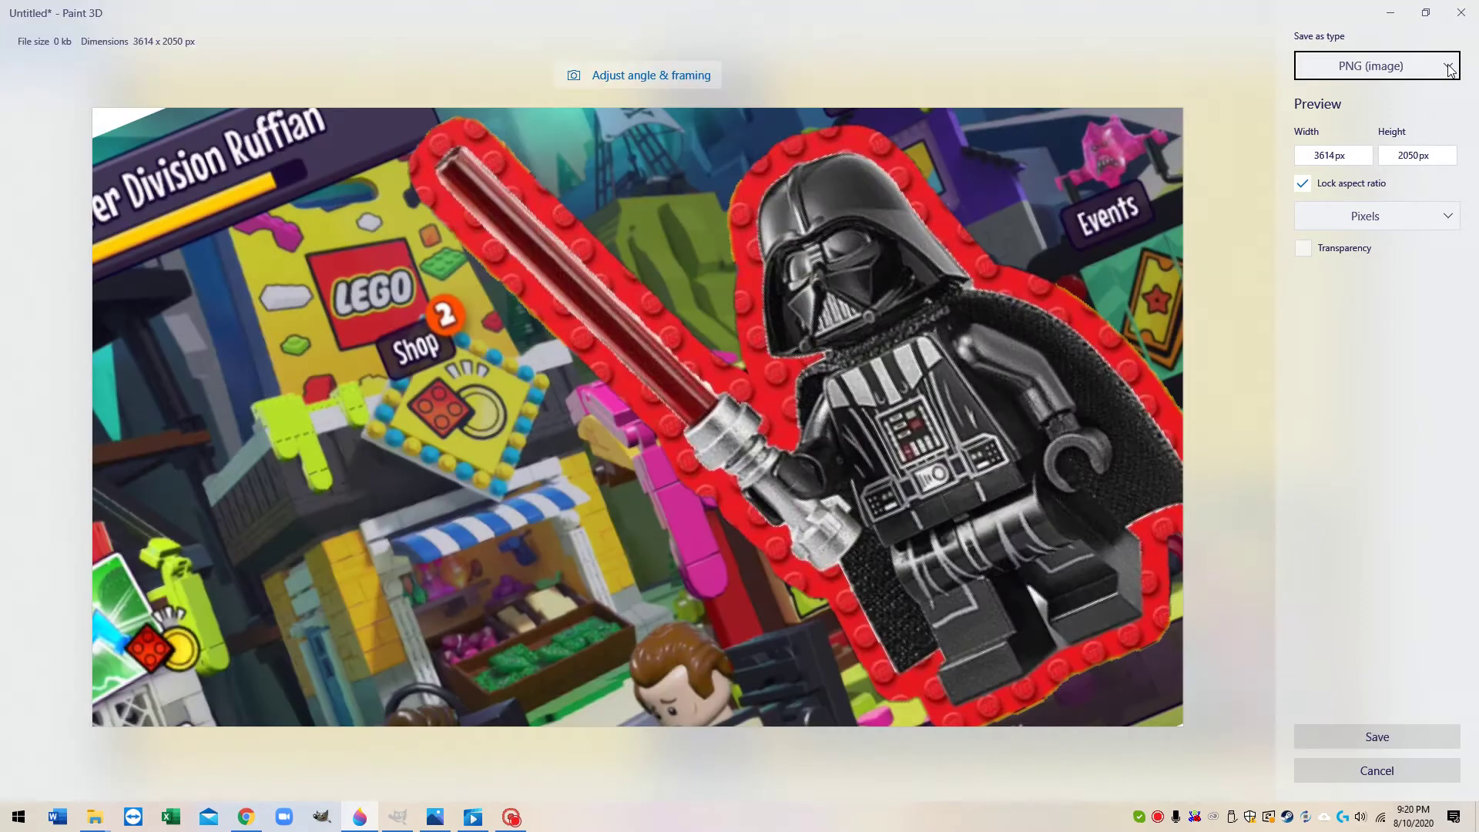
left_click(1449, 68)
left_click(1408, 97)
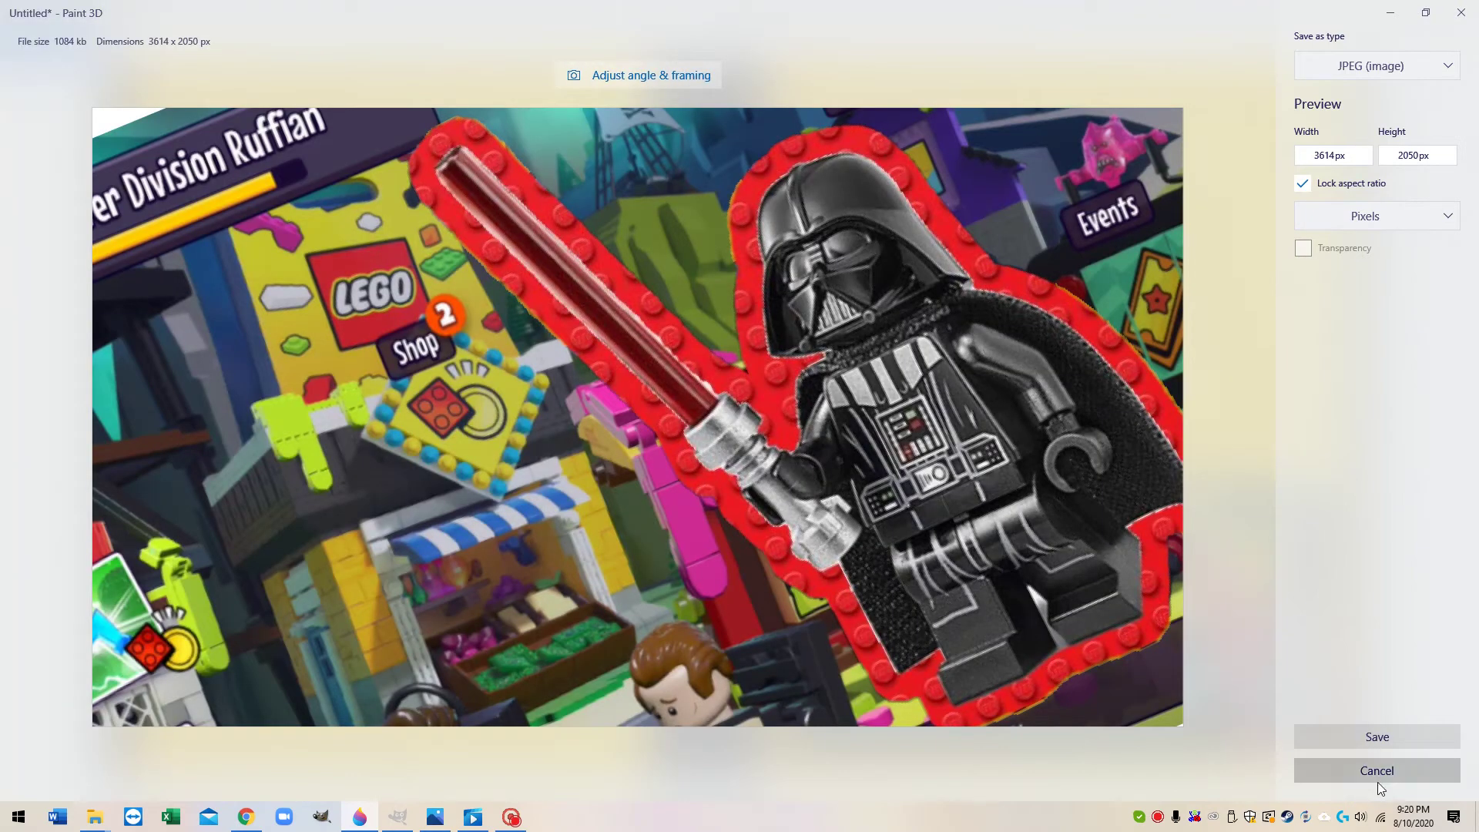
left_click(1377, 738)
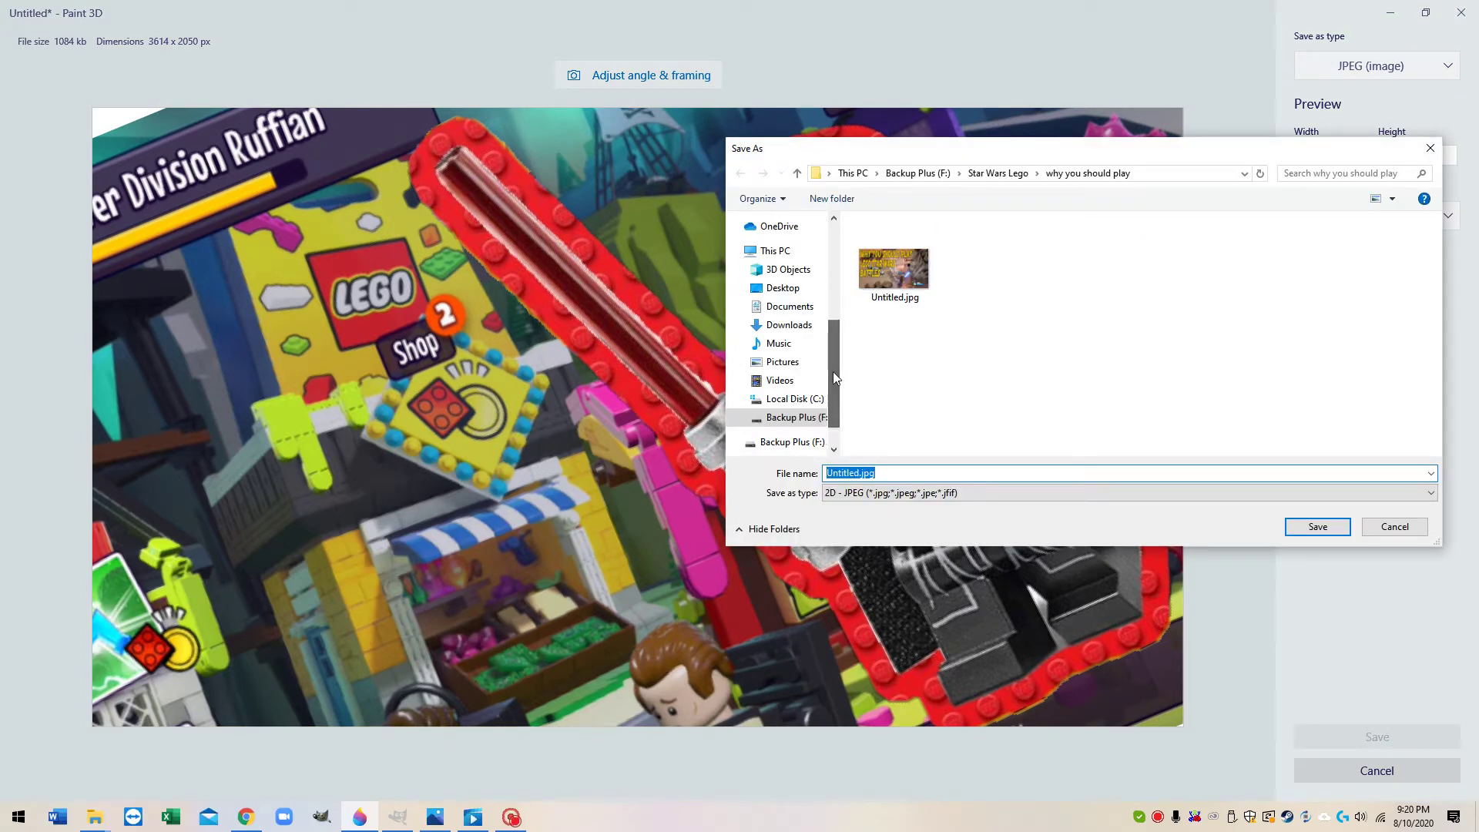
- Save the JPEG as "how to make a thumbnail thumbnail" in Star Wars Lego's "how to make a thumbnail" folder on Backup Plus (F:), and close the project
left_click(805, 418)
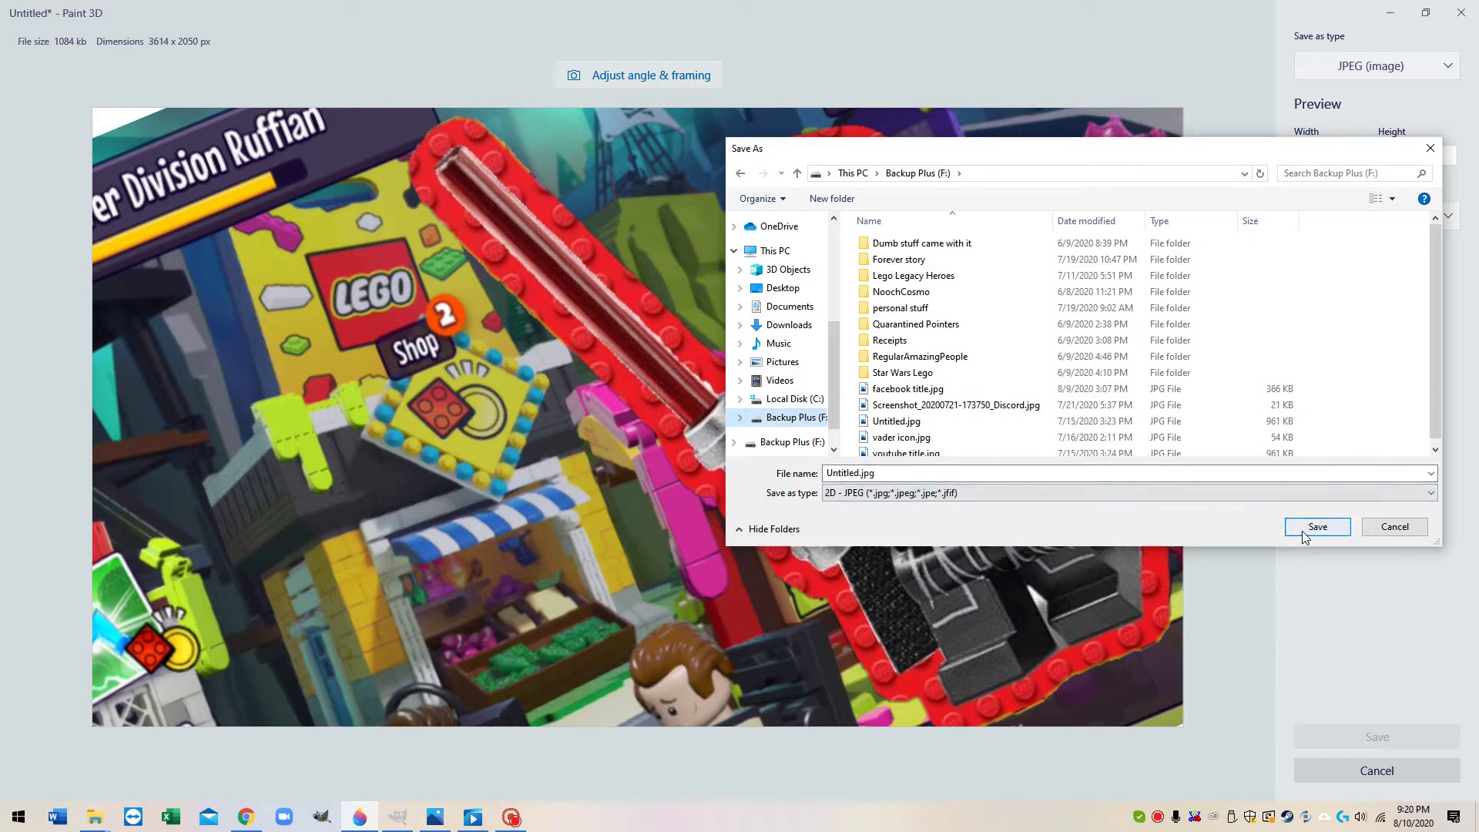
left_click(1078, 474)
type("How to")
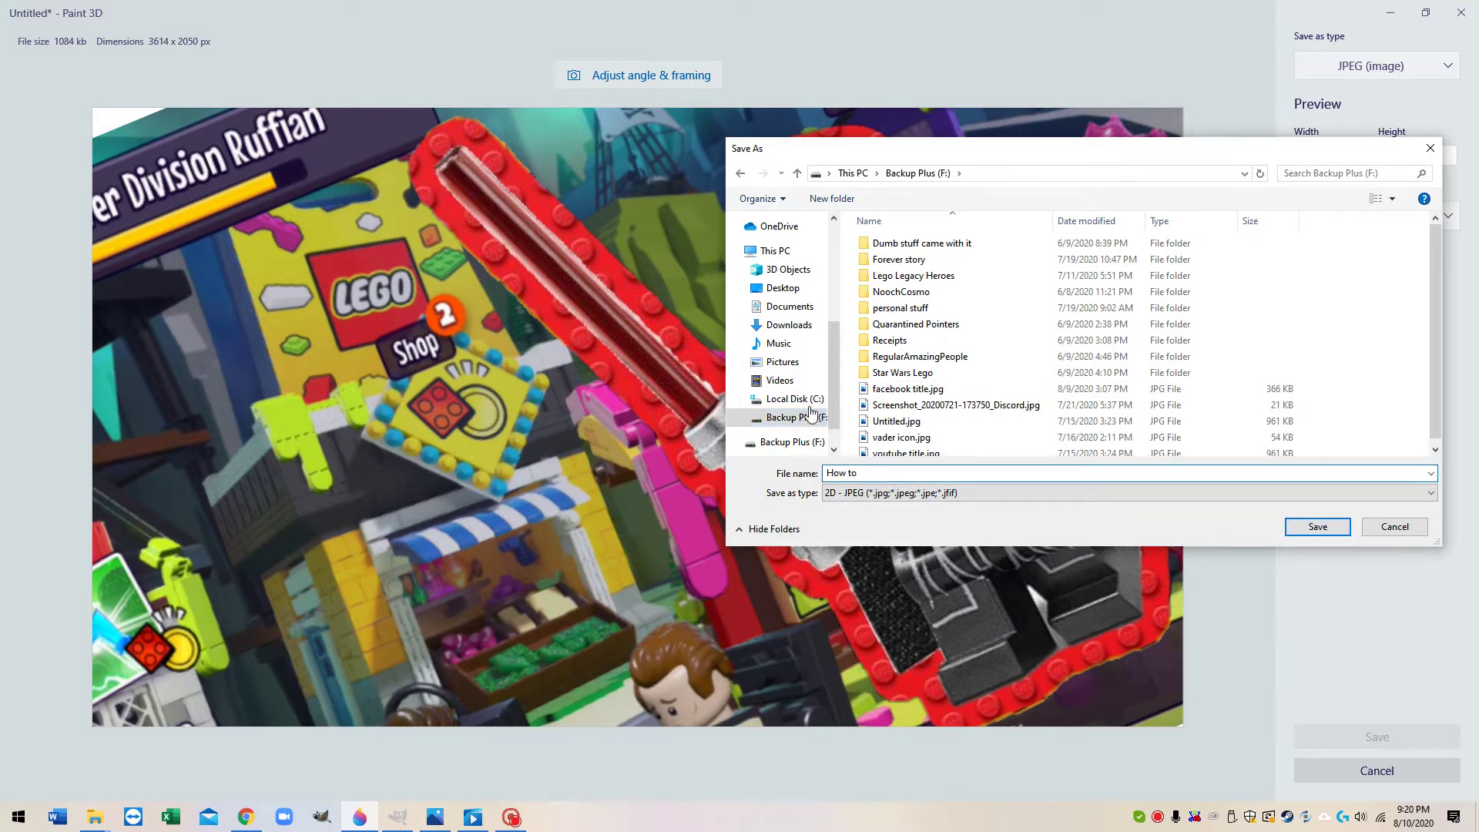
double_click(916, 374)
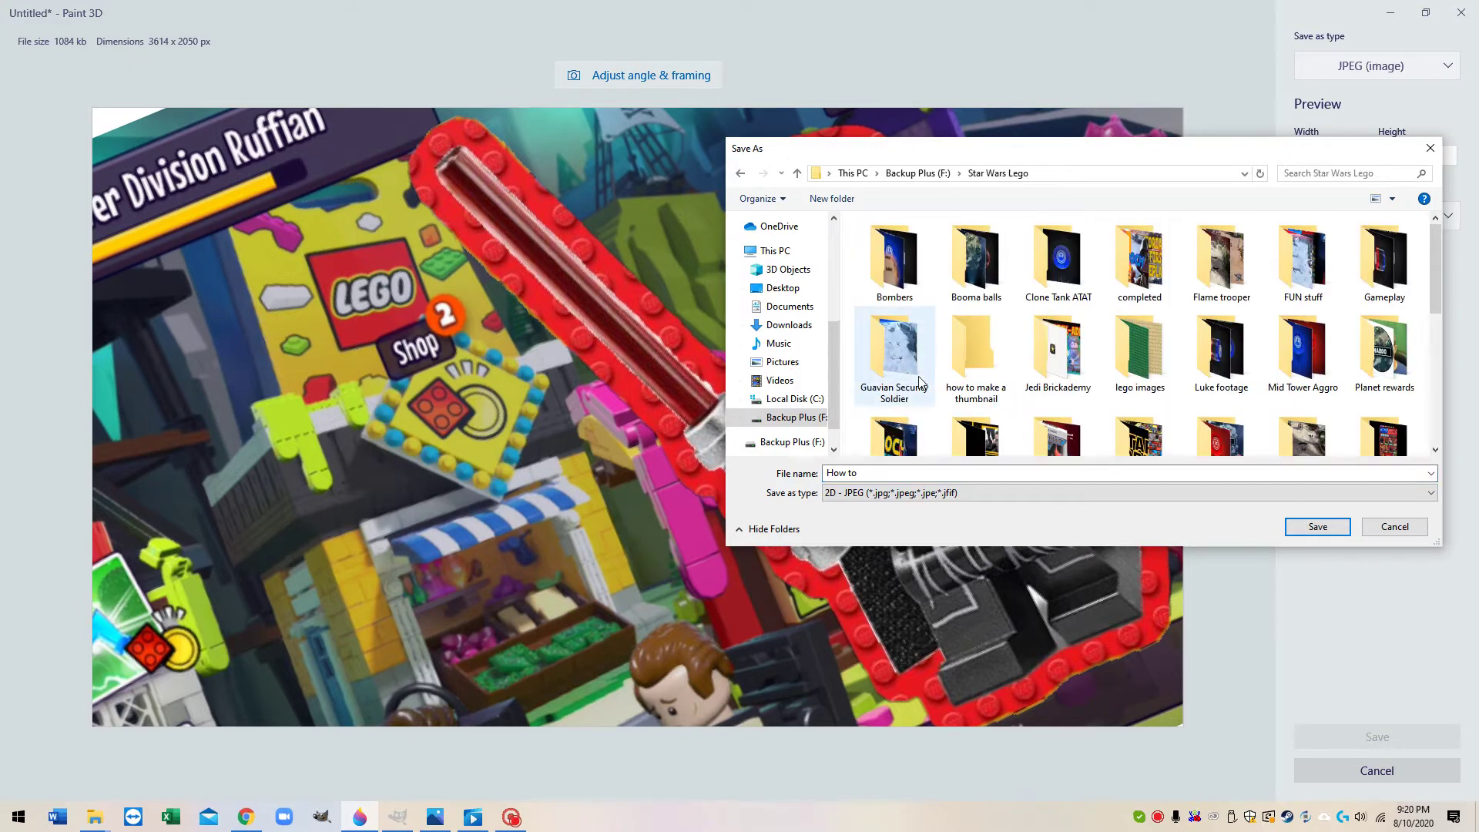
scroll(1200, 378, "down", 2)
scroll(1199, 377, "up", 1)
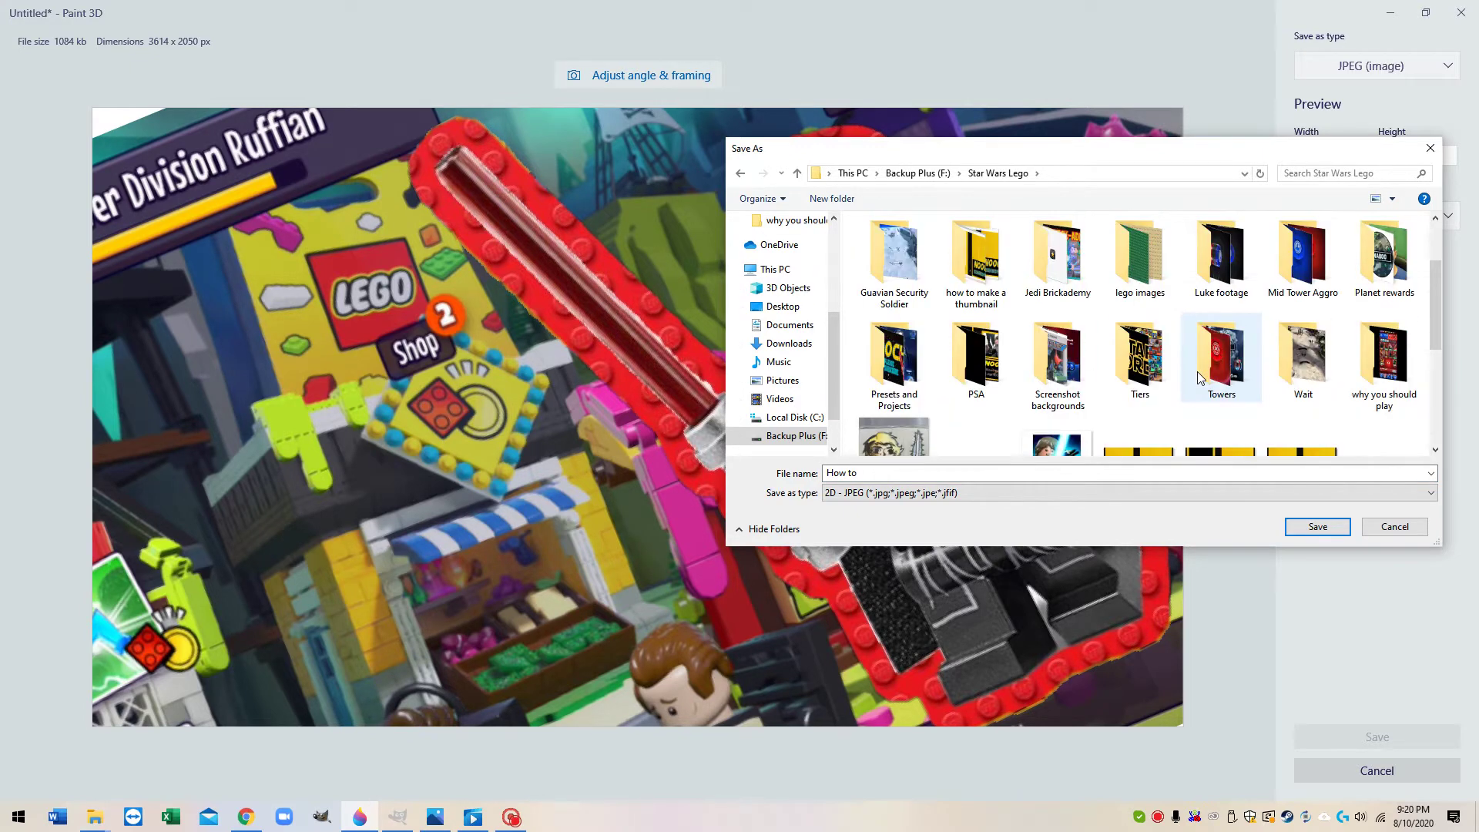
double_click(980, 281)
left_click(871, 474)
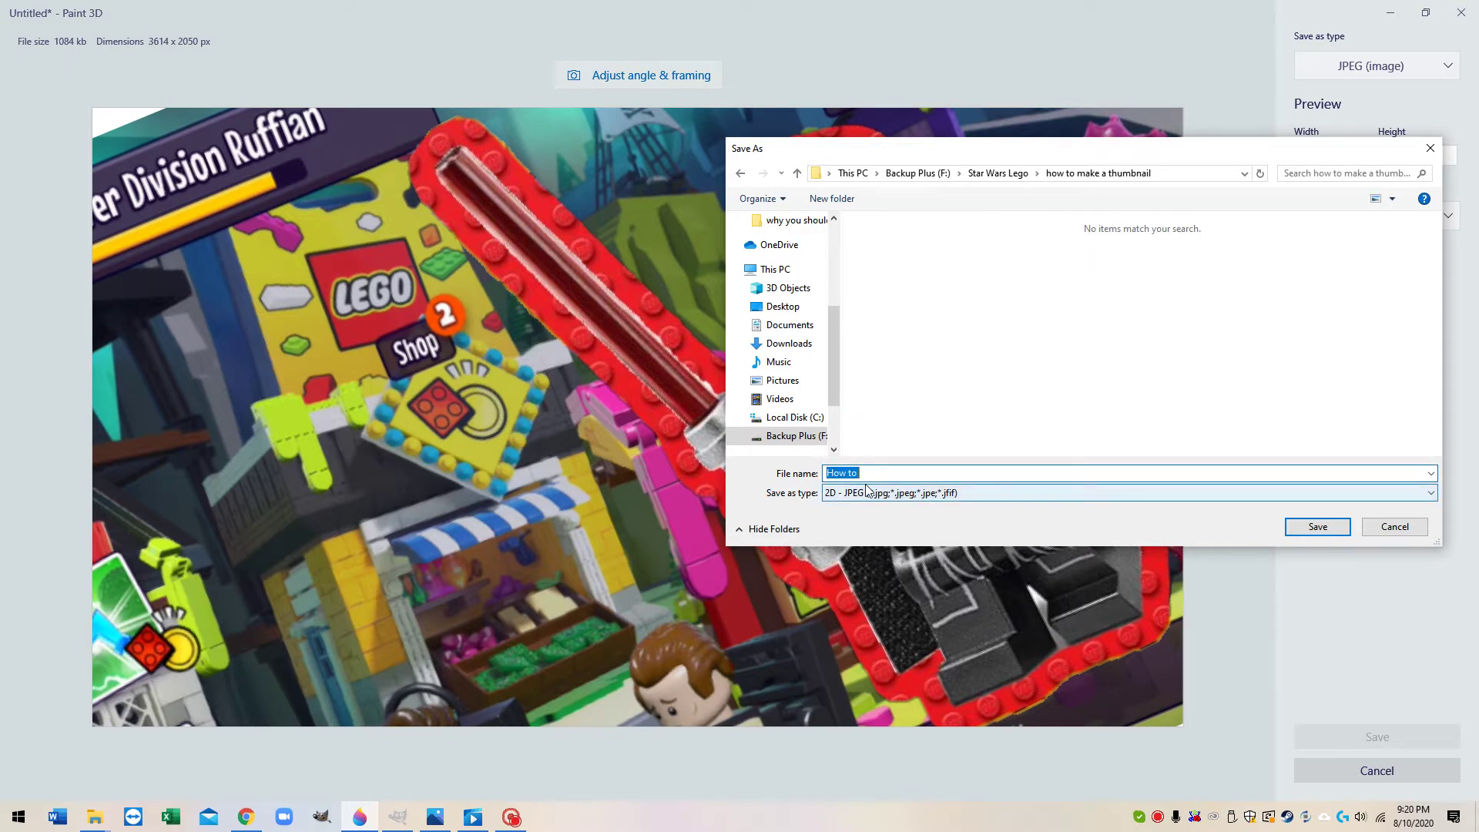
type("ho")
key("Return")
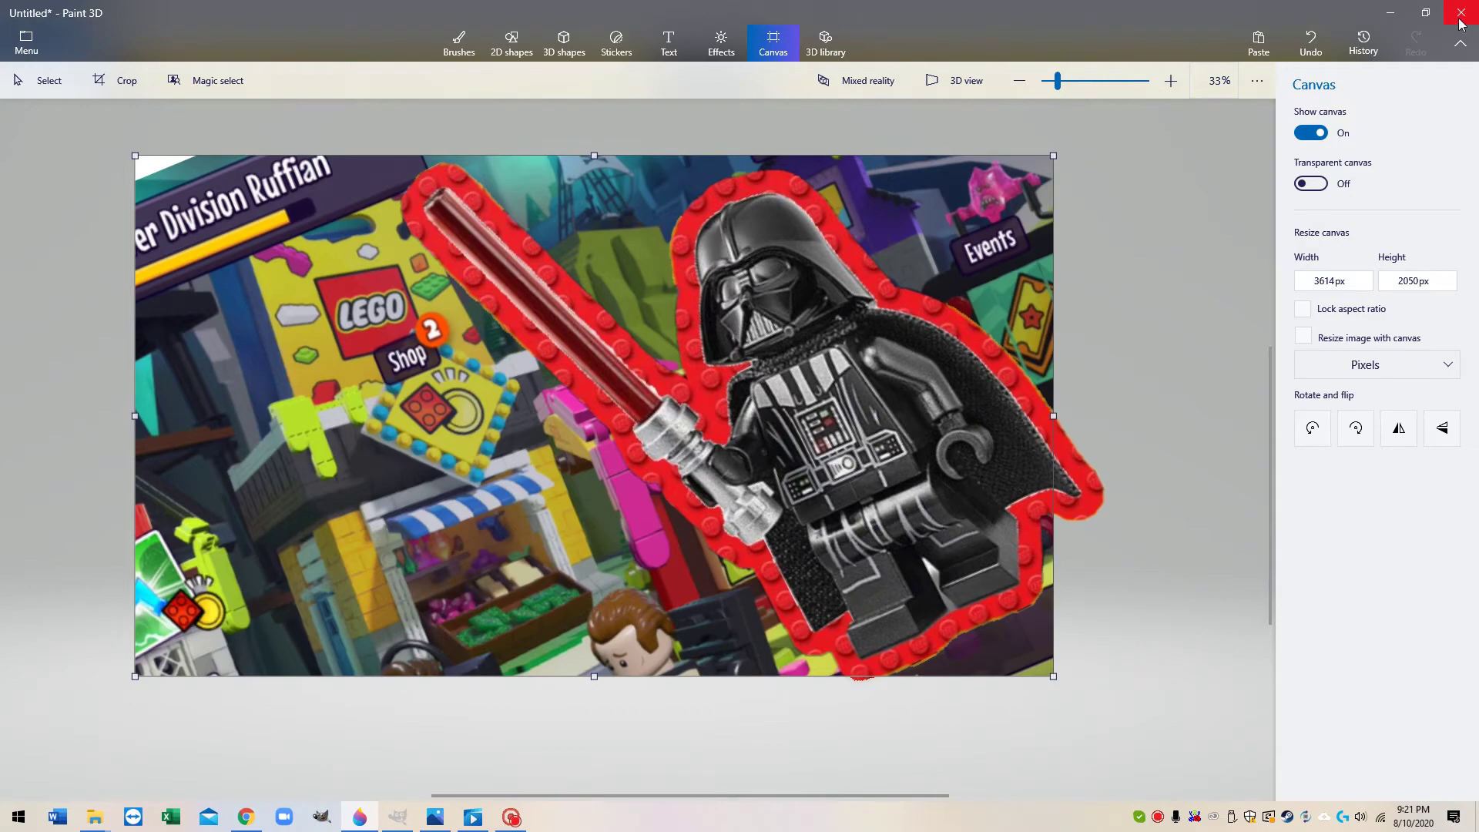
left_click(1462, 17)
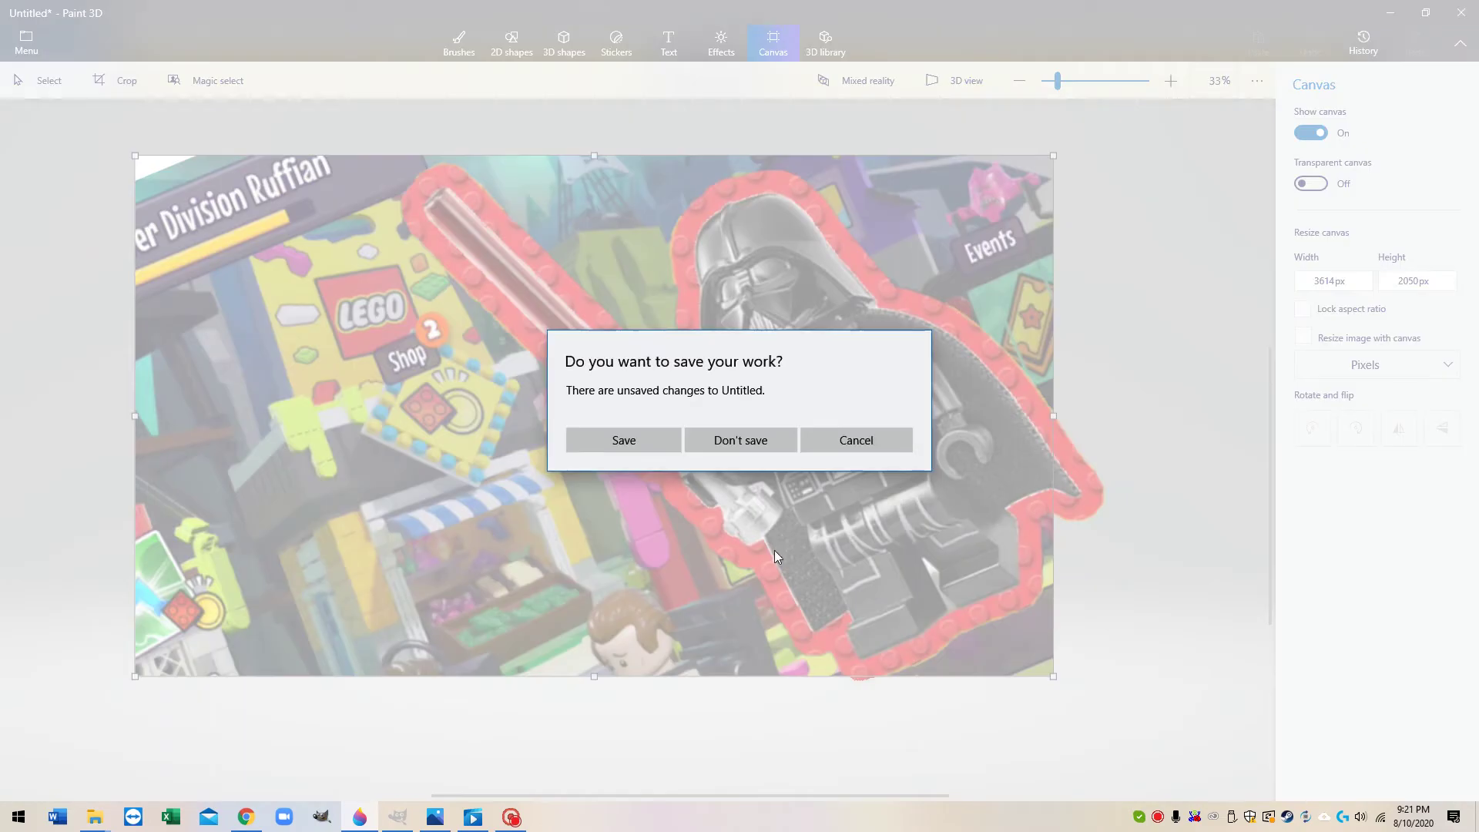
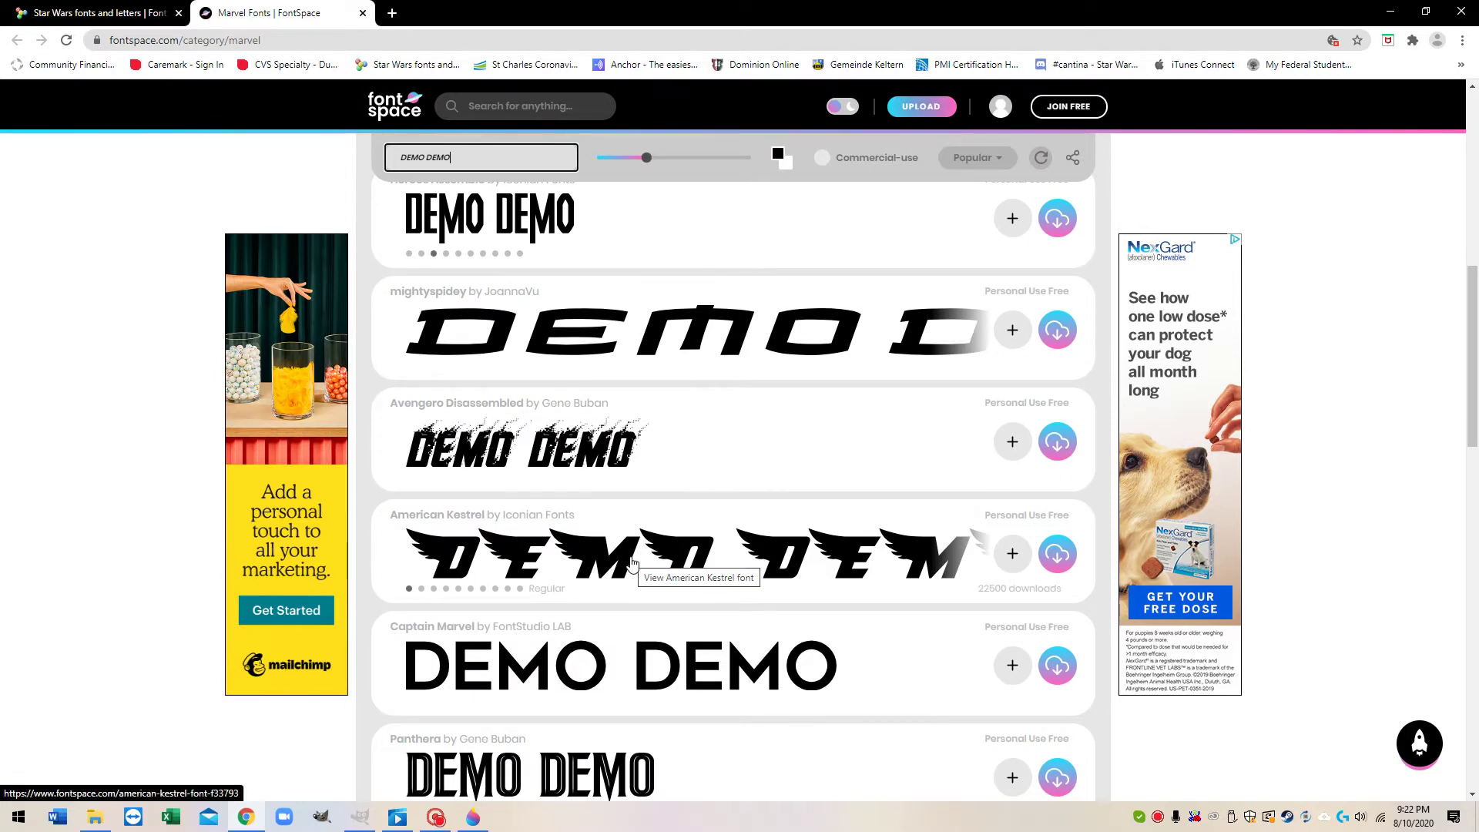
- In the browser, open the Starkiller version of "How to make a thumbnail" from font-generator.com's Star Wars fonts page
left_click(110, 15)
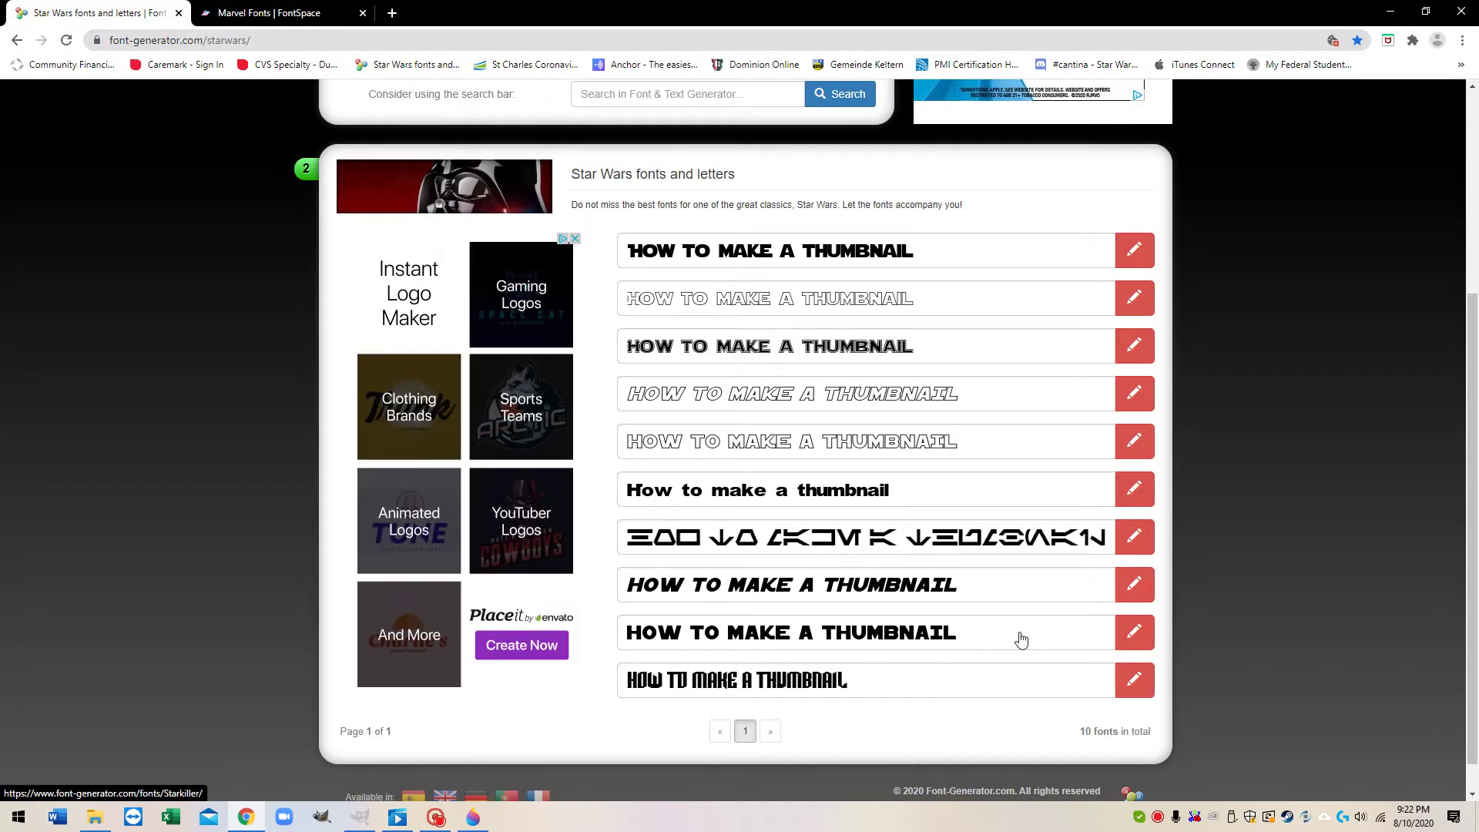
left_click(1134, 633)
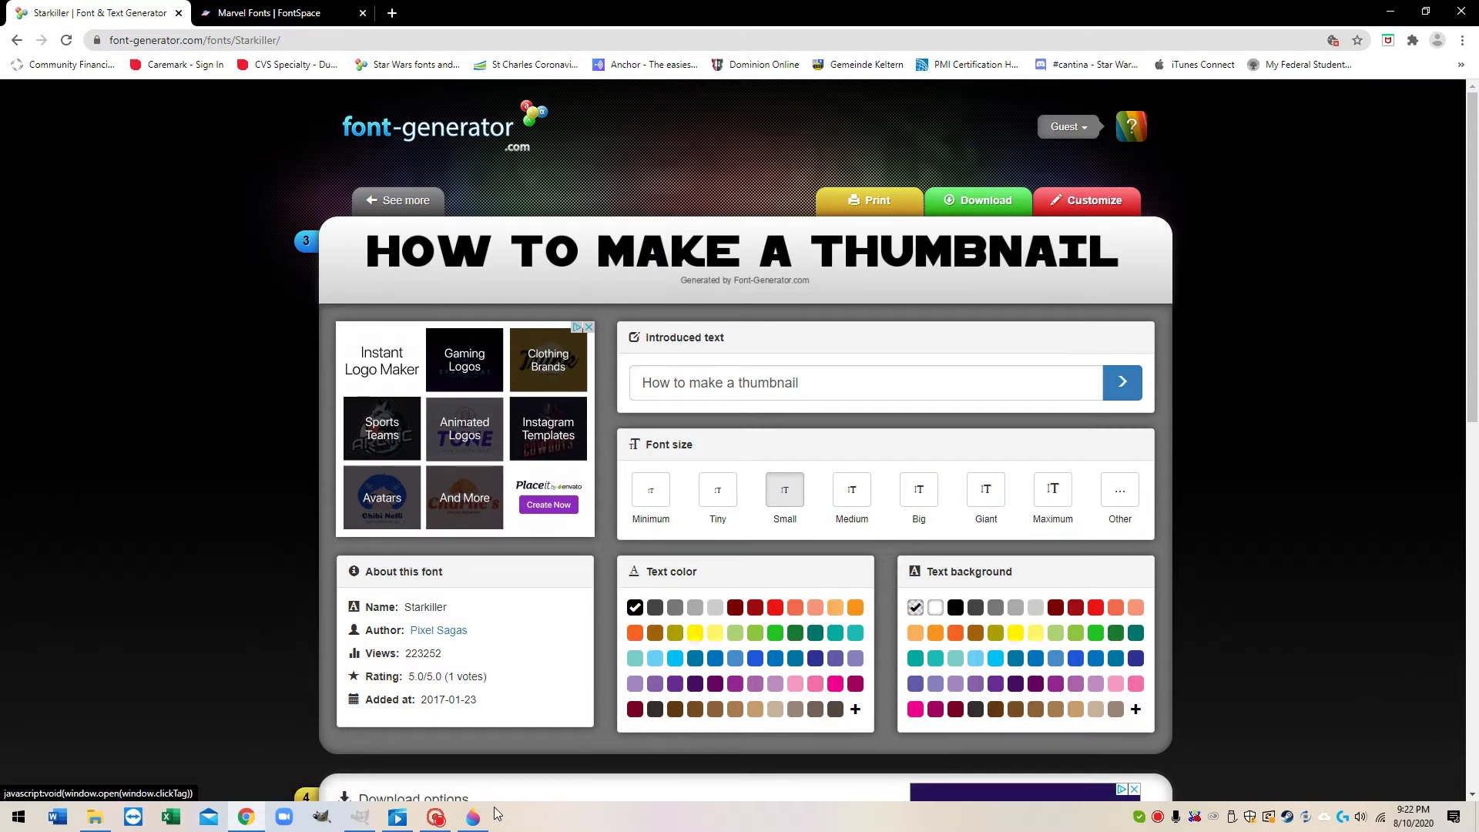
left_click(474, 817)
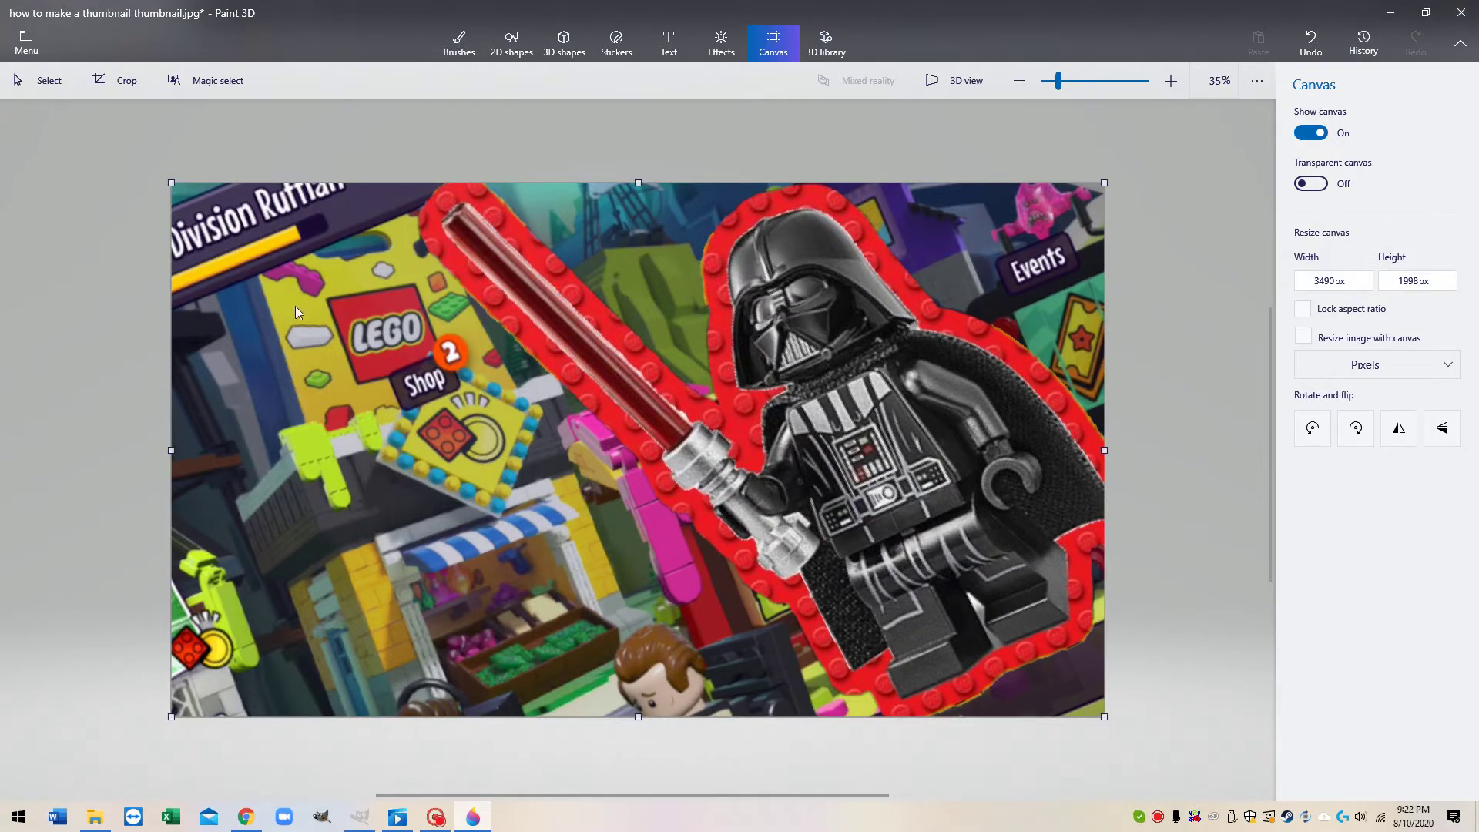
left_click(1399, 10)
- Download the generated Starkiller title text as a JPG image and open the downloaded file
scroll(287, 621, "down", 2)
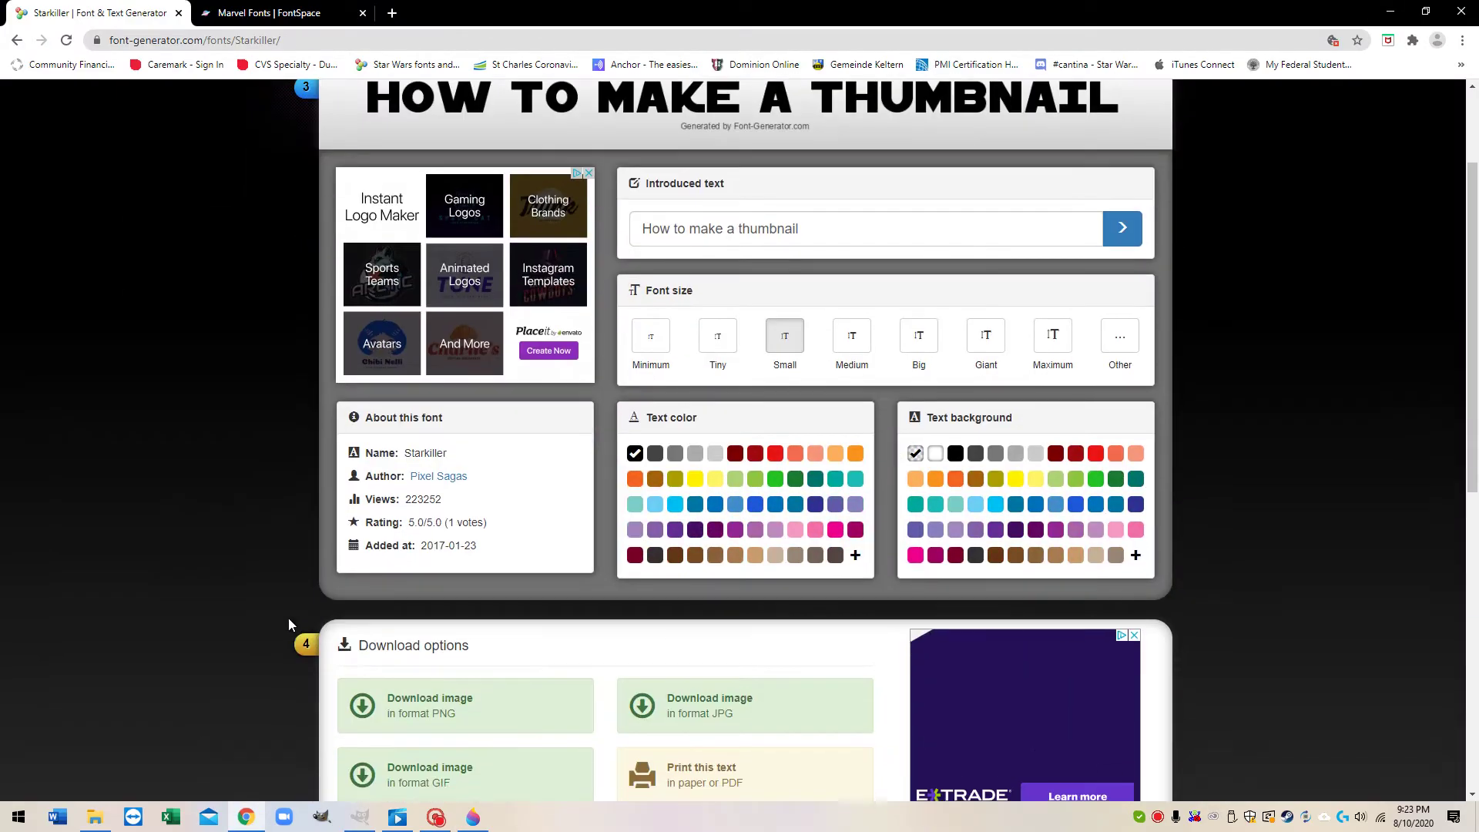
left_click(737, 701)
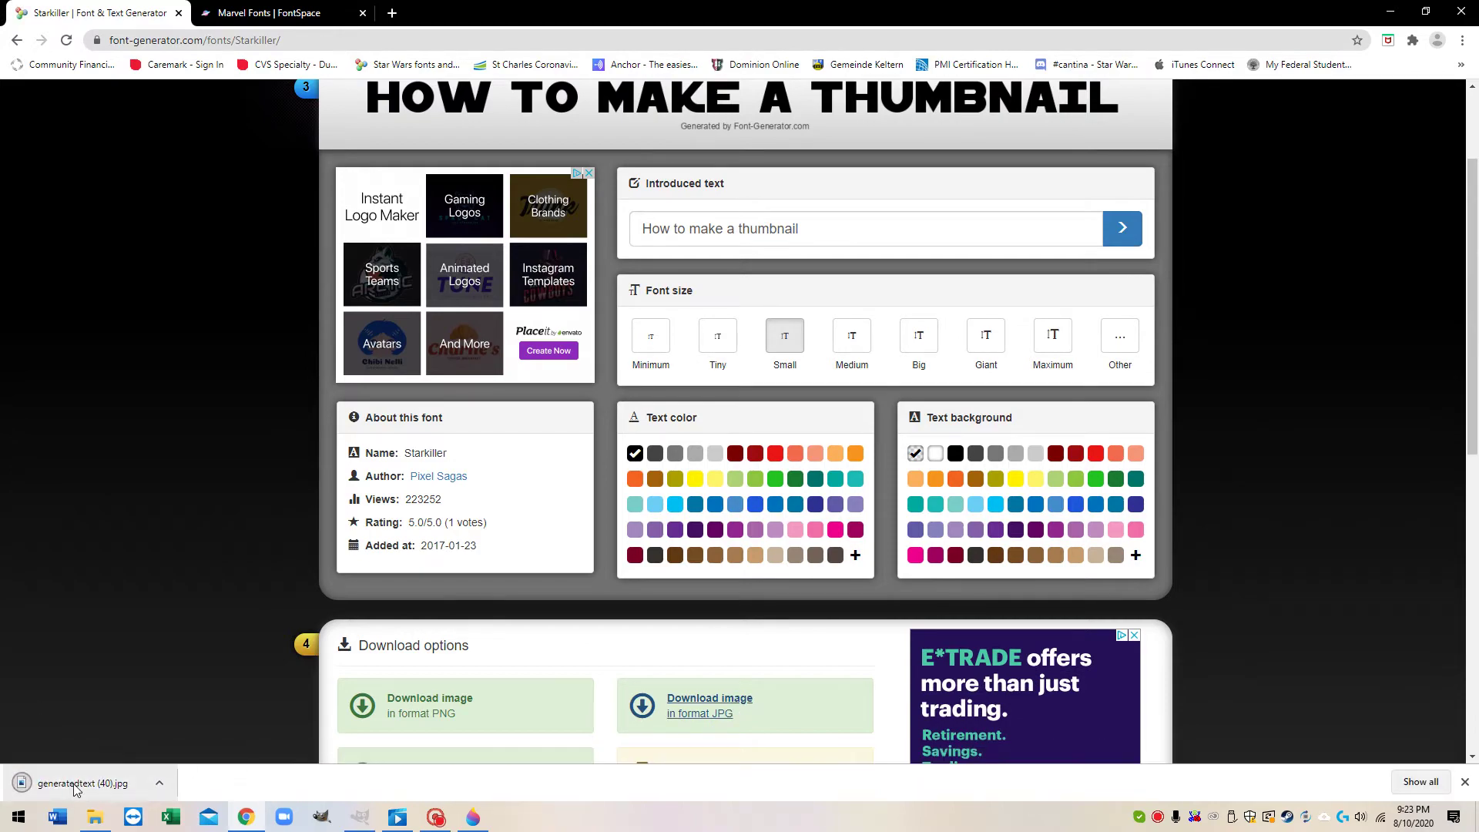
left_click(76, 786)
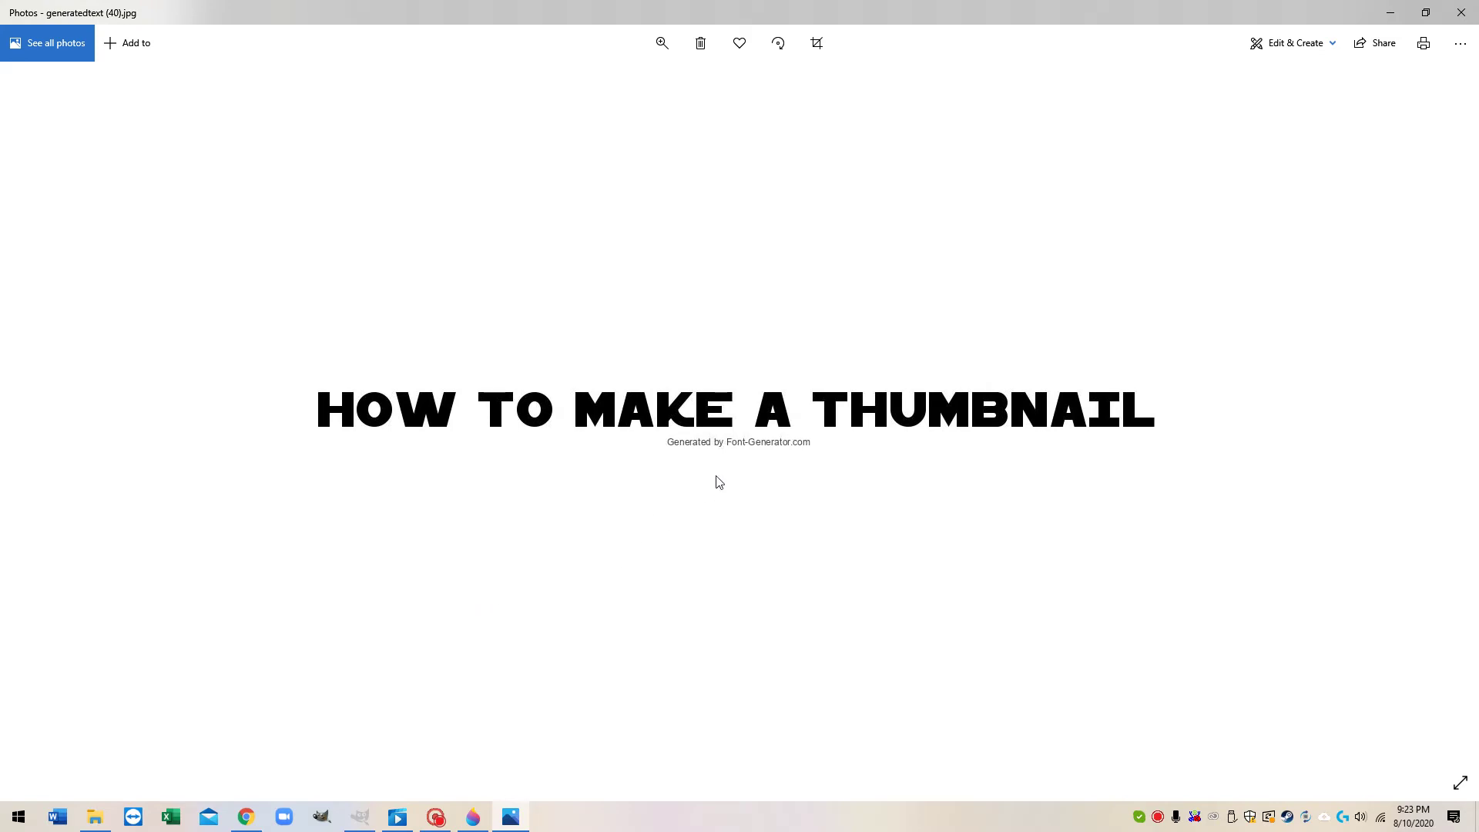
- Copy the title text image from the photo viewer and switch back to Paint 3D
right_click(660, 413)
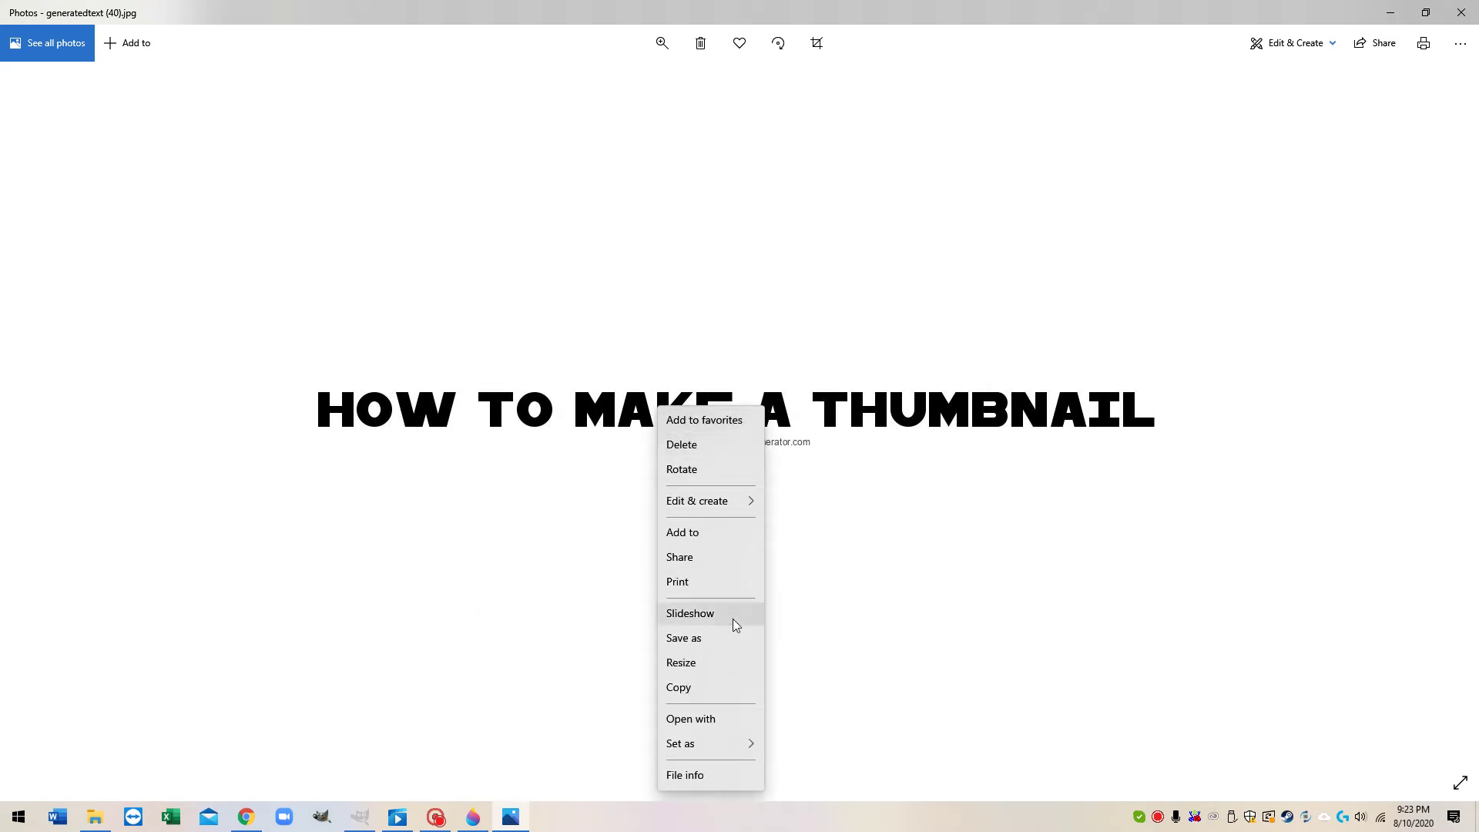
left_click(718, 685)
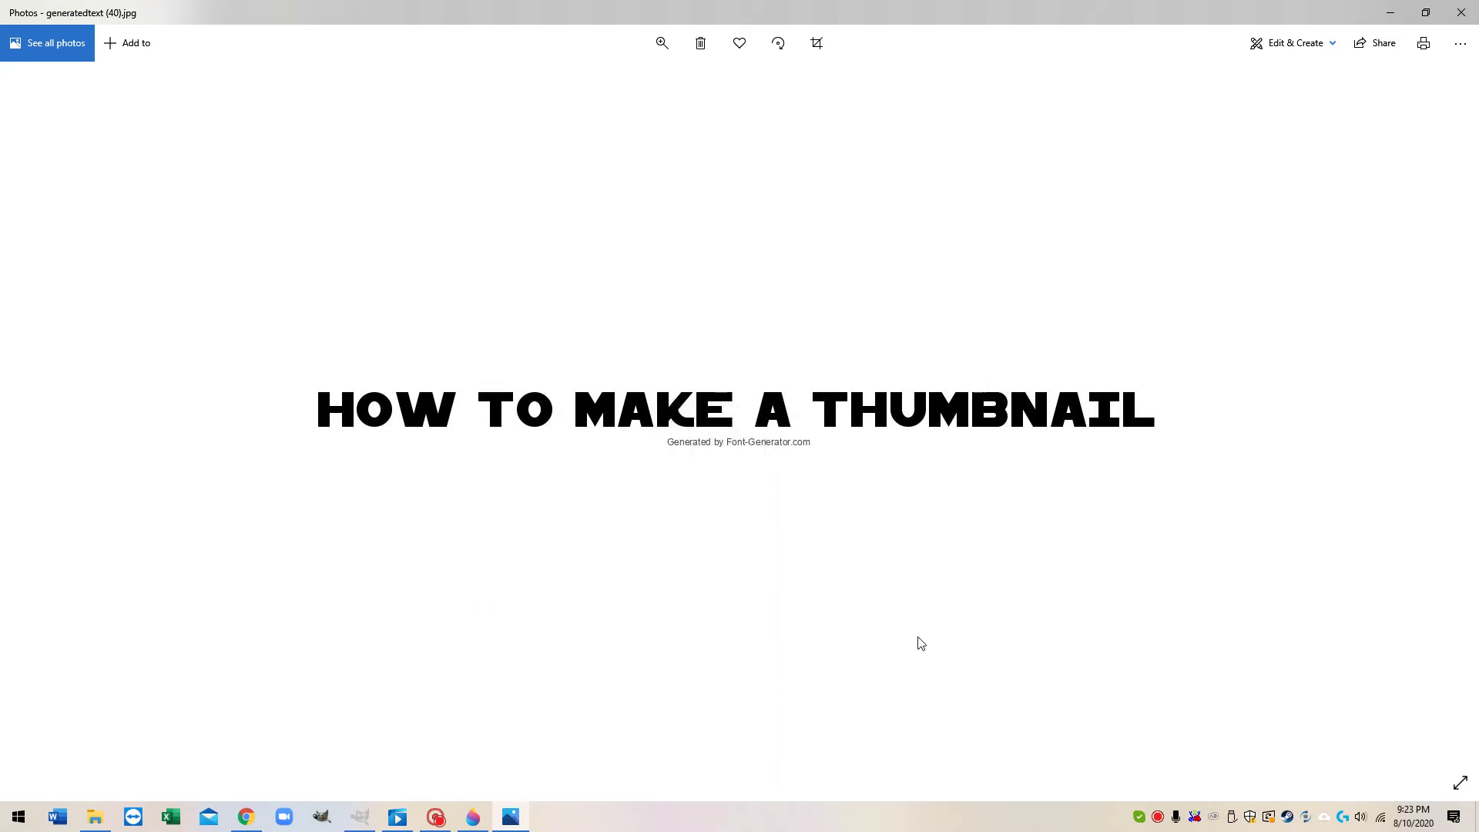
left_click(1387, 13)
left_click(1391, 11)
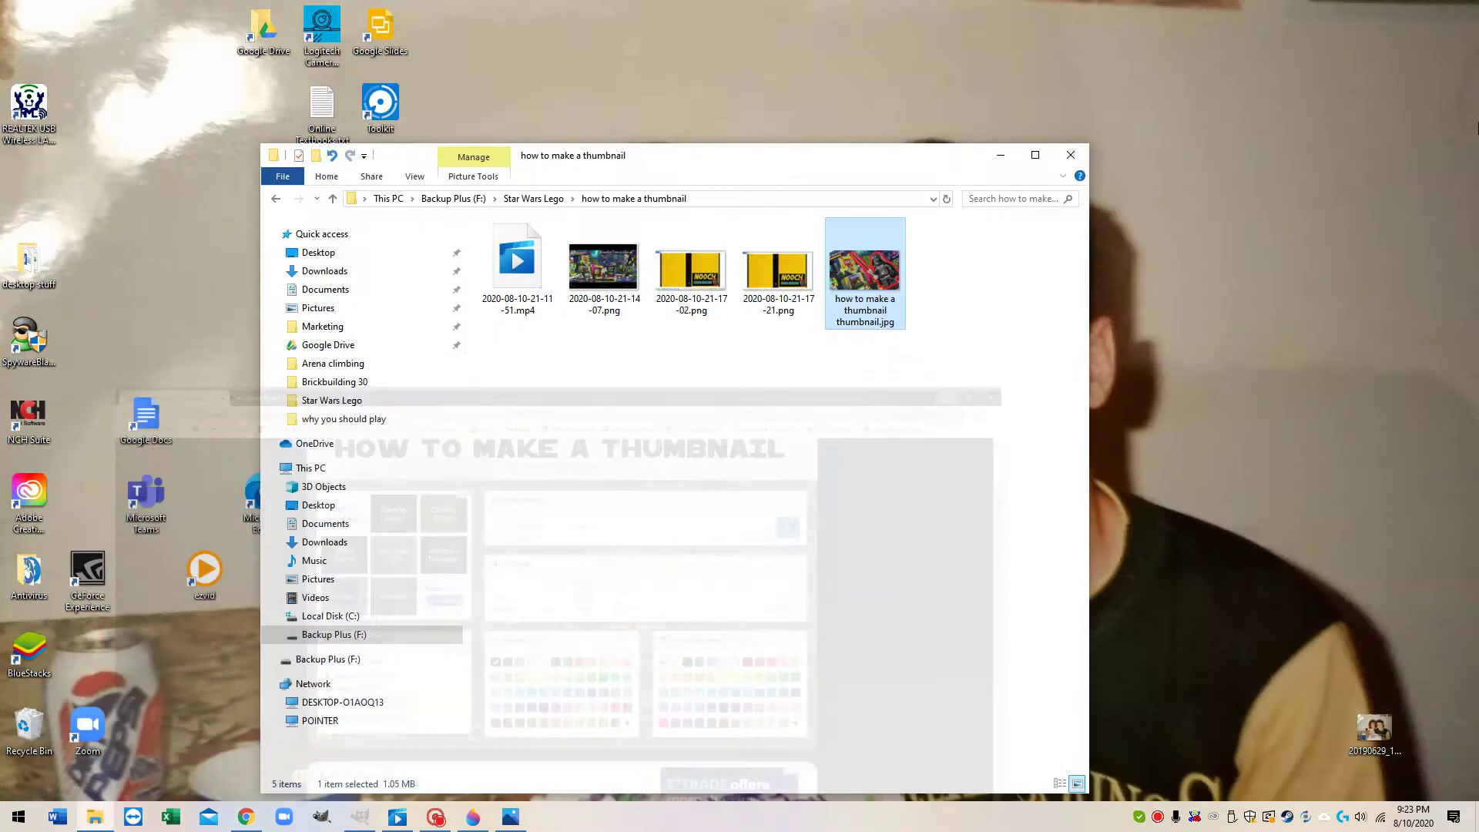
left_click(473, 816)
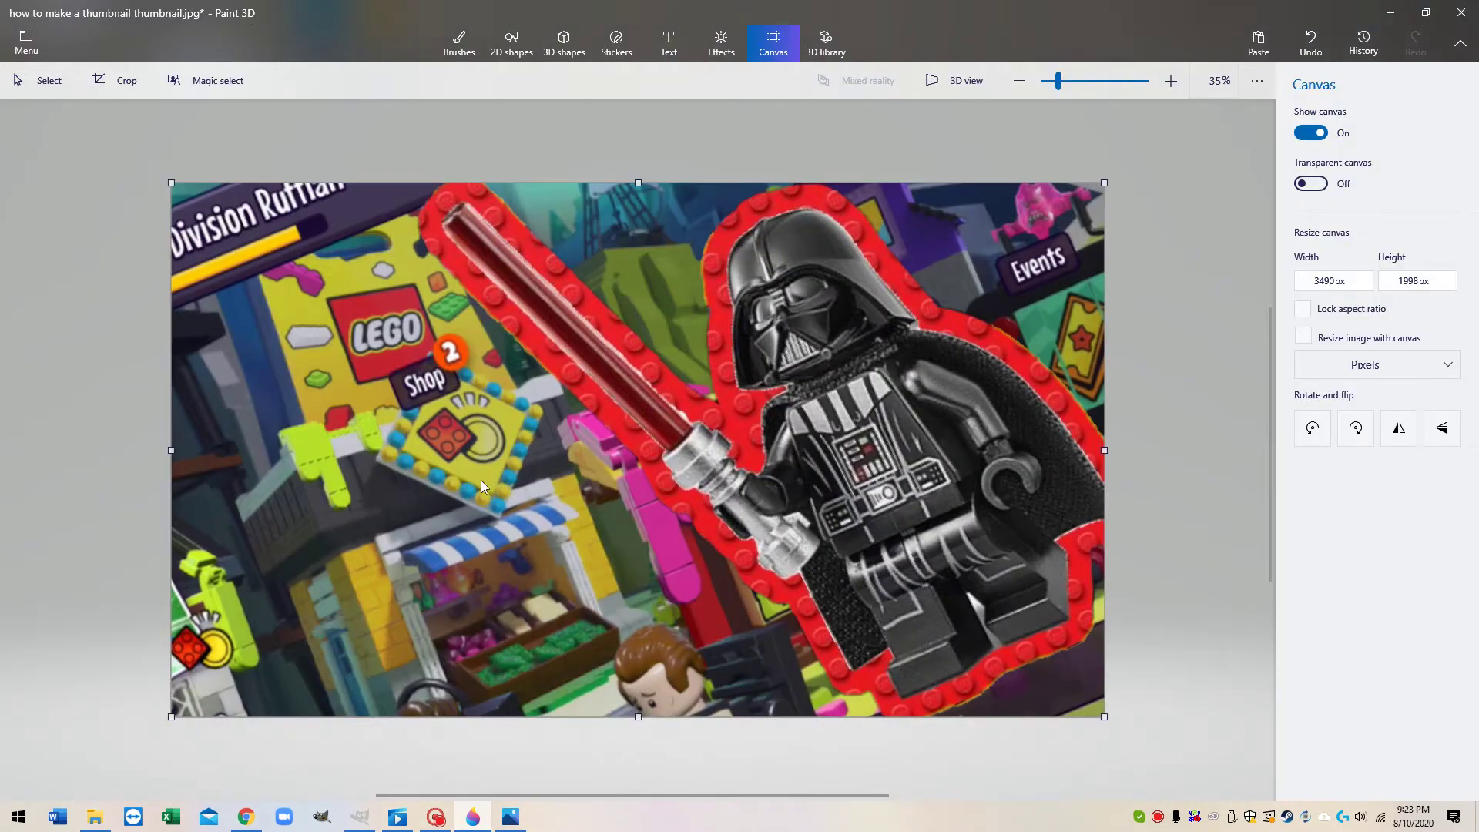
- Try pasting the title image, enlarging it to about 2553 by 590 px across the canvas and deselecting it, and undo that placement
right_click(272, 399)
left_click(316, 492)
left_click_drag(631, 452, 337, 392)
left_click_drag(511, 420, 894, 557)
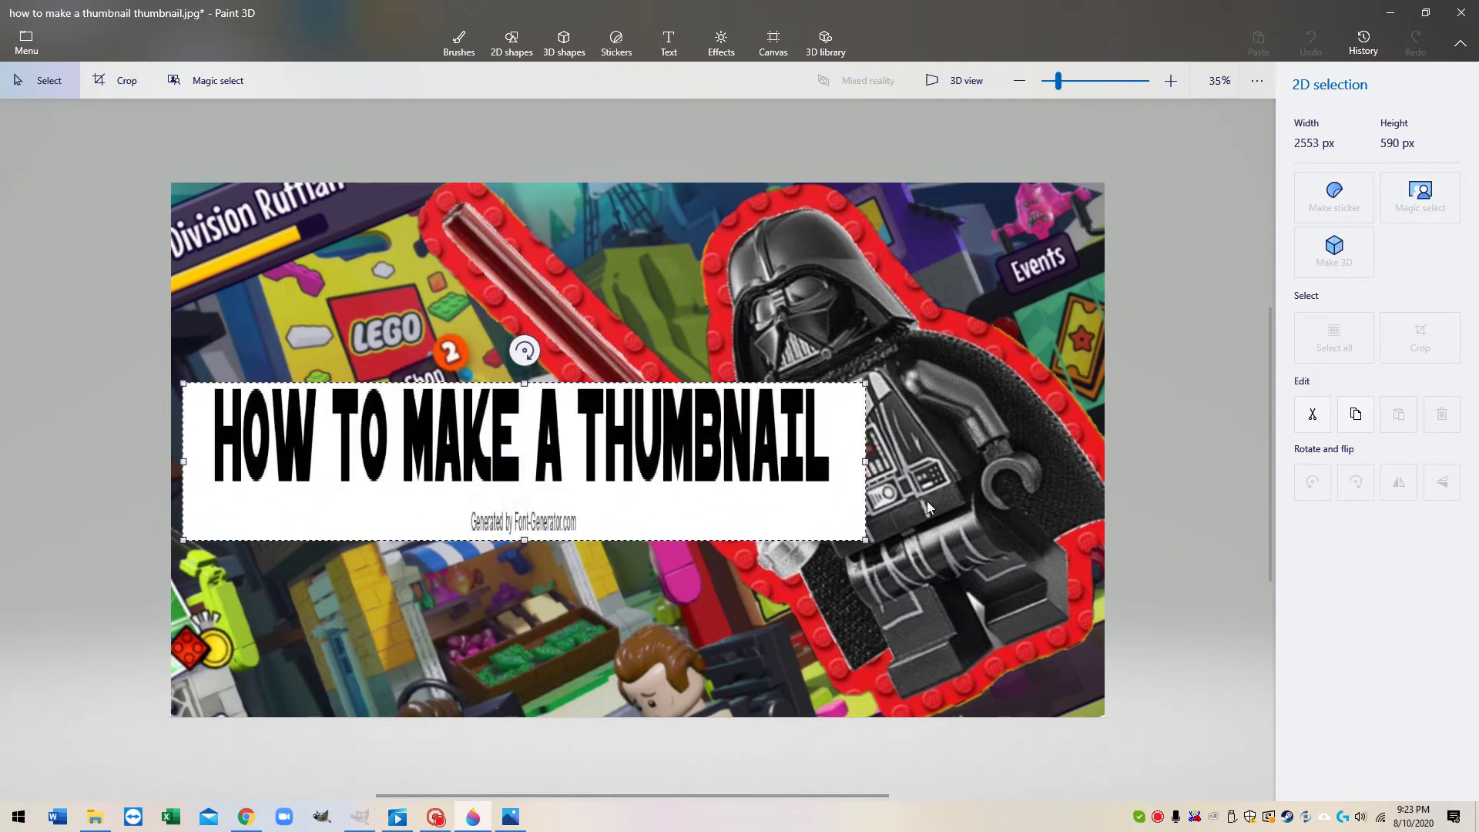
left_click(773, 43)
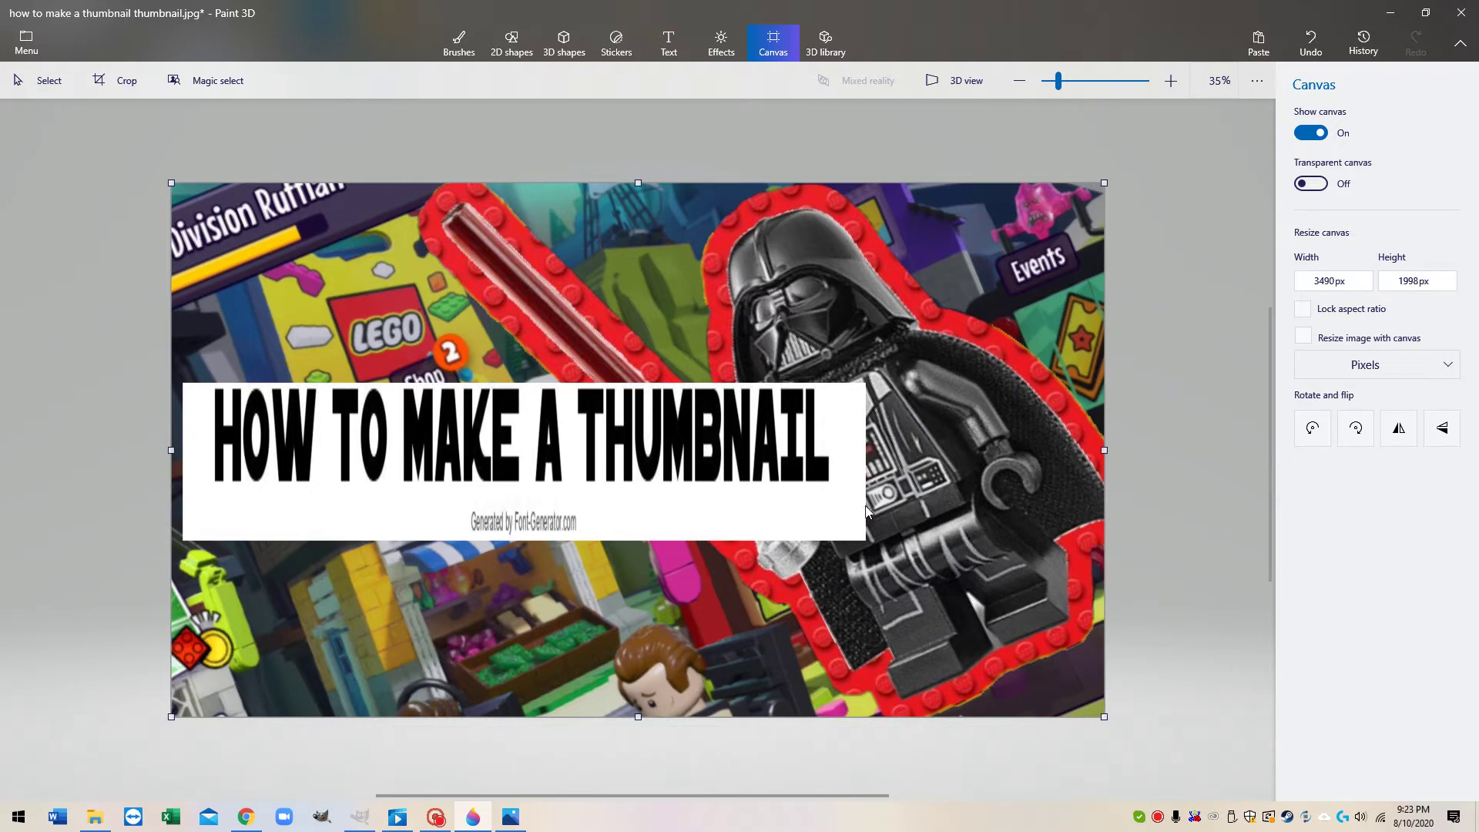
left_click(1312, 42)
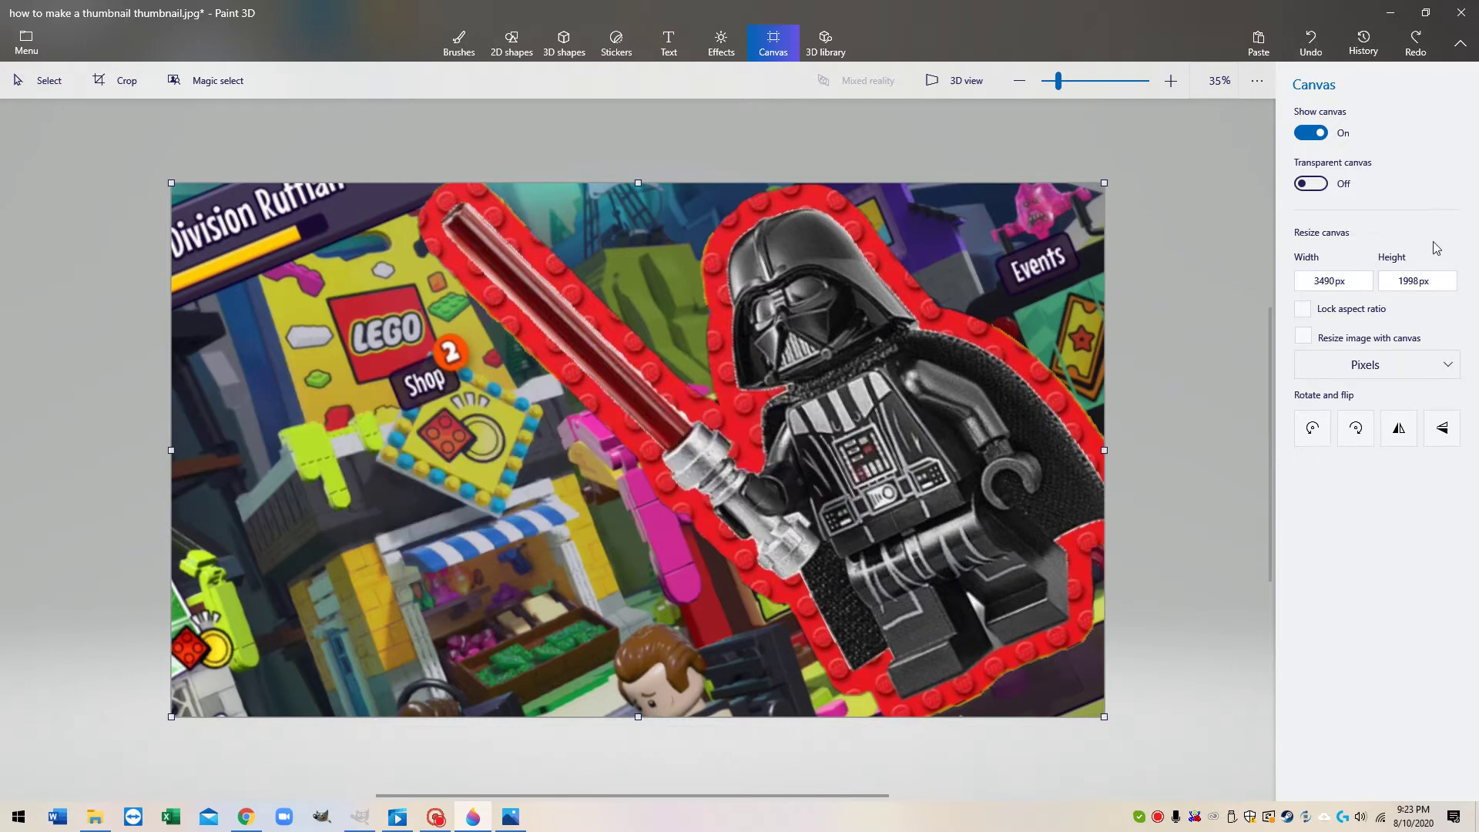
- Paste the title image again, move it to the canvas's left edge and stretch it to about 2956 by 716 px
right_click(249, 421)
left_click(309, 527)
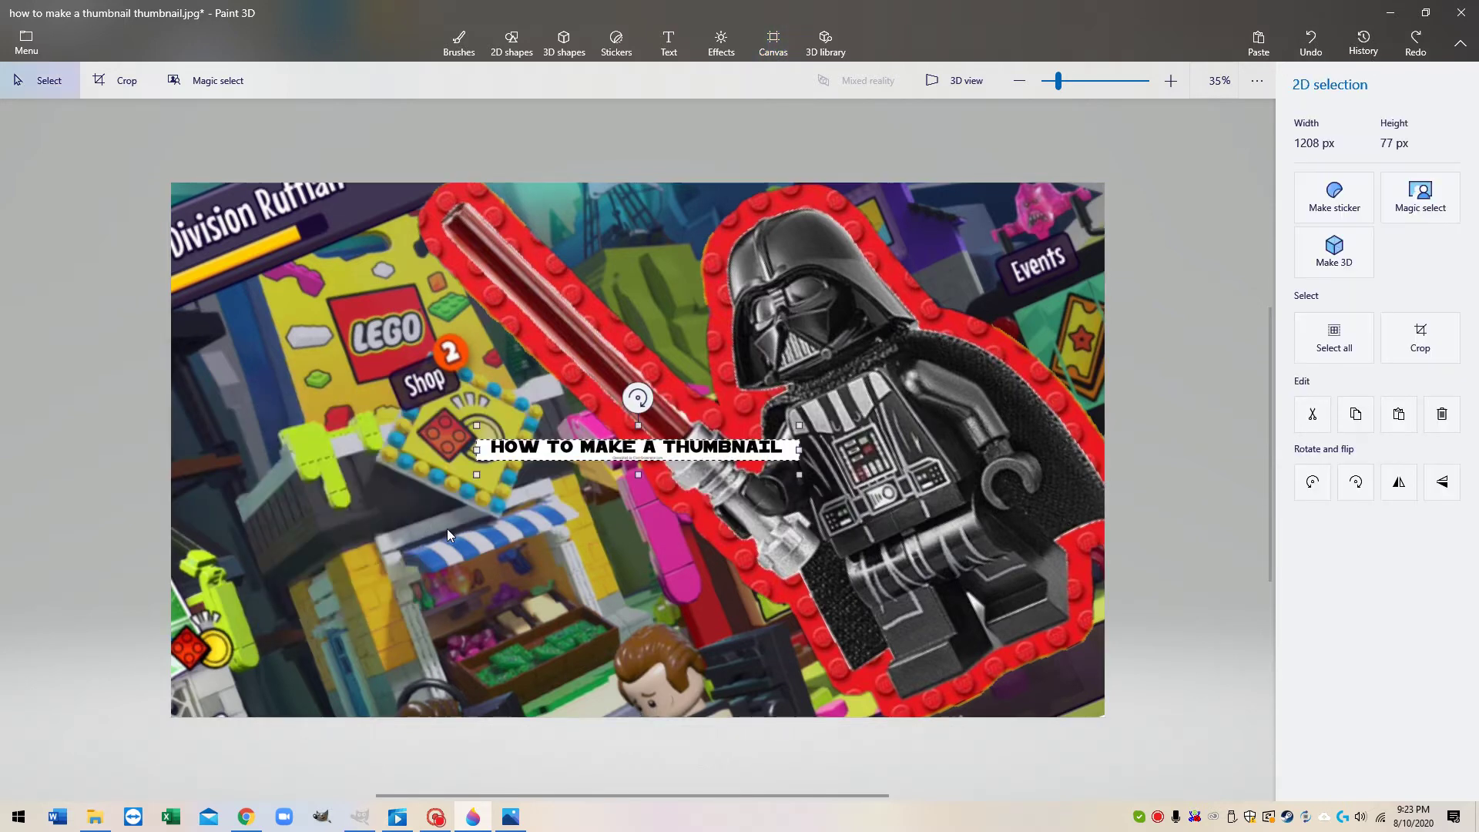
left_click_drag(631, 446, 337, 415)
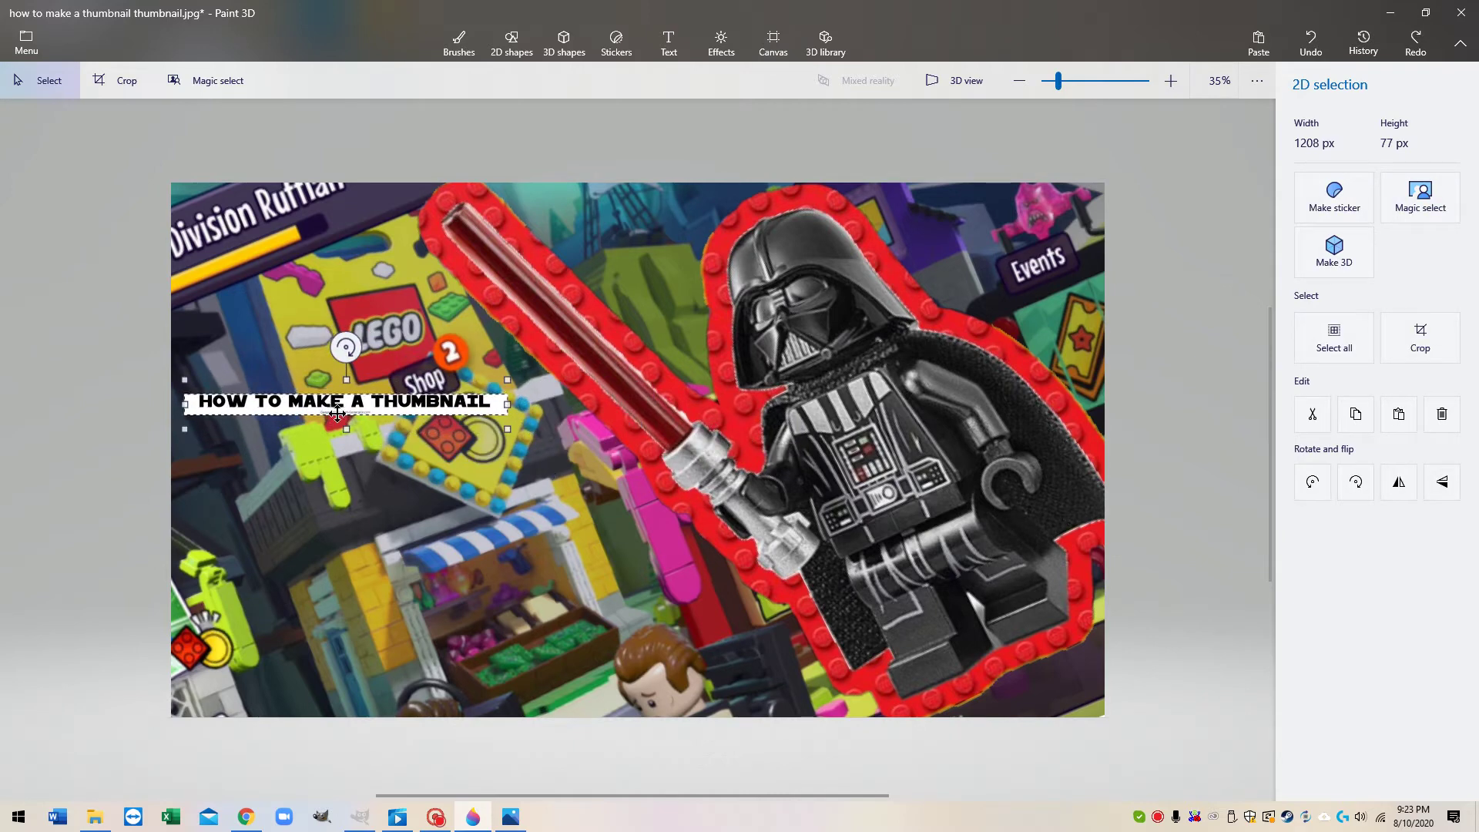
left_click_drag(507, 432, 965, 587)
left_click_drag(529, 451, 497, 423)
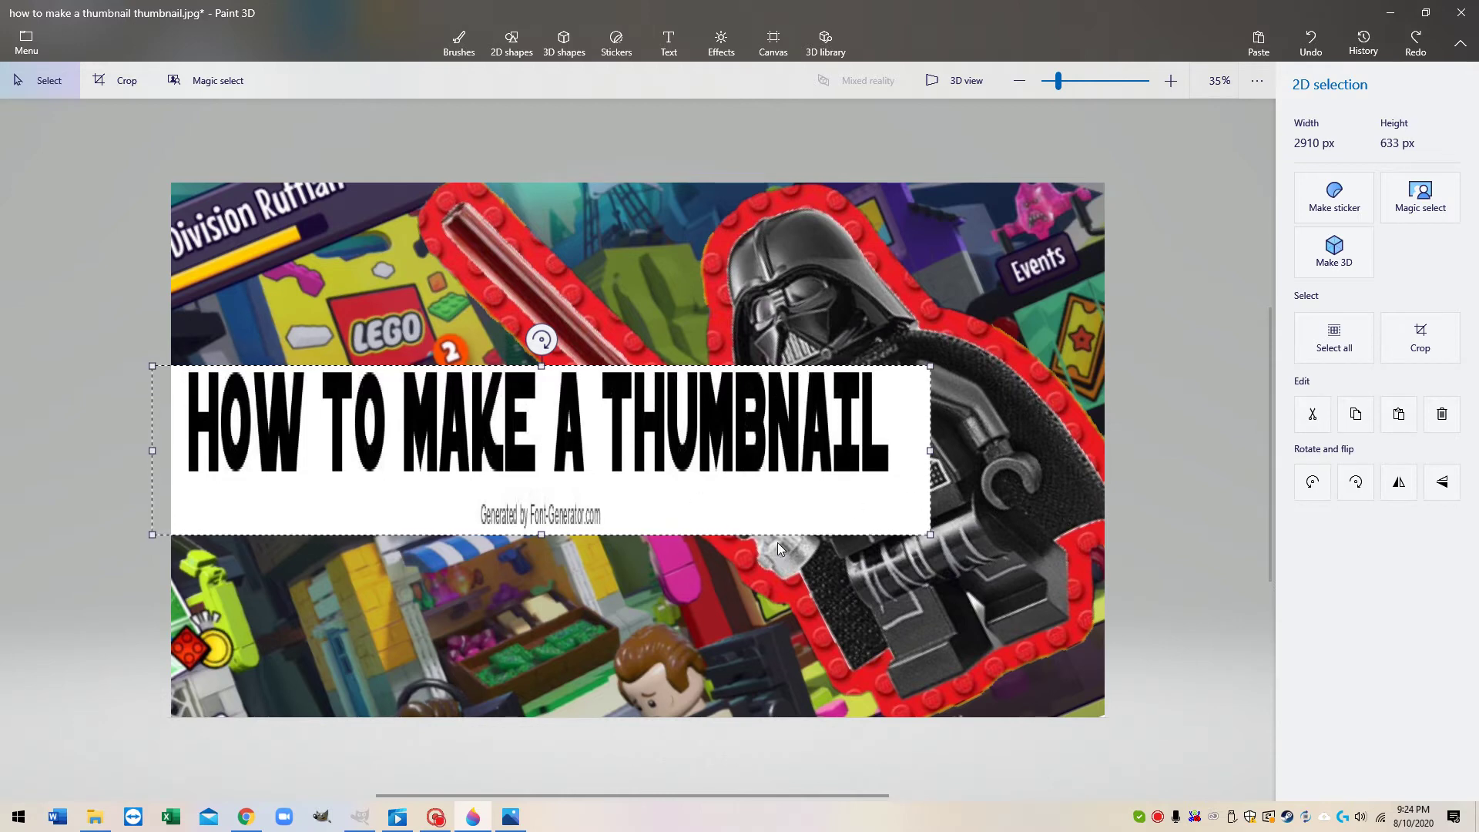
left_click_drag(546, 530, 546, 556)
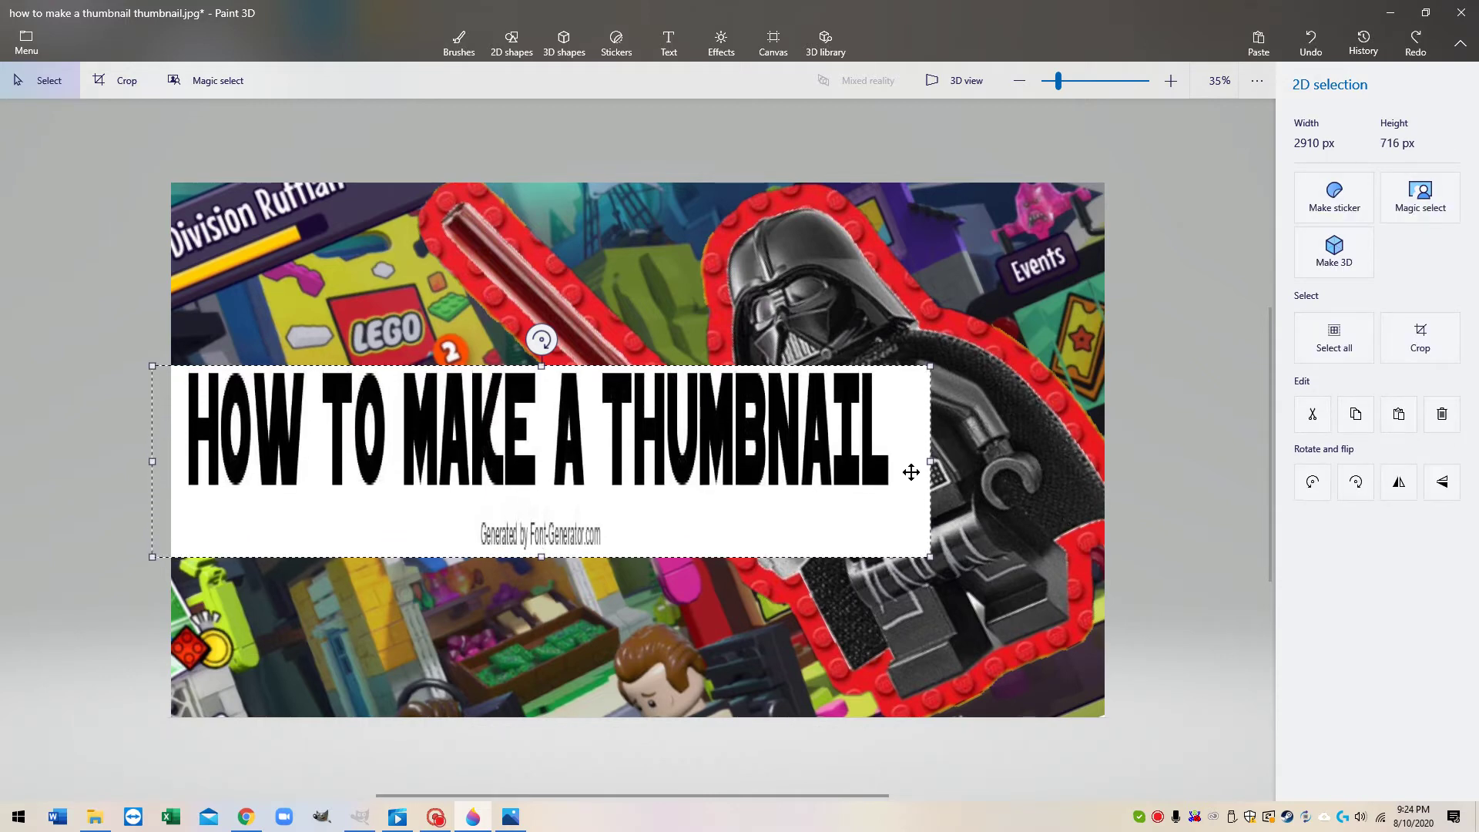
left_click_drag(932, 463, 947, 466)
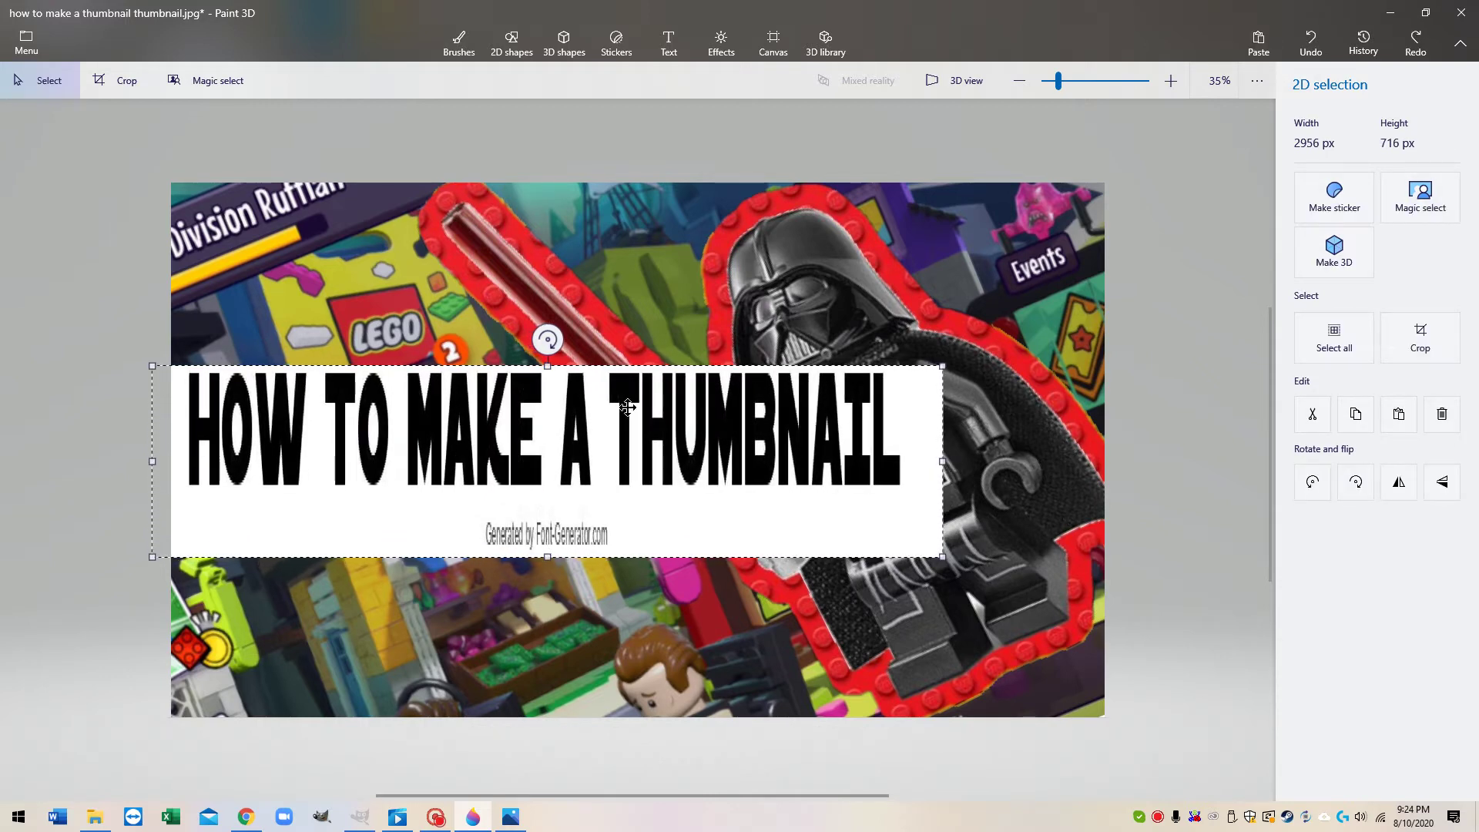
- Start a Magic select on the title image and limit its focus area to the words HOW TO MAKE
left_click(223, 83)
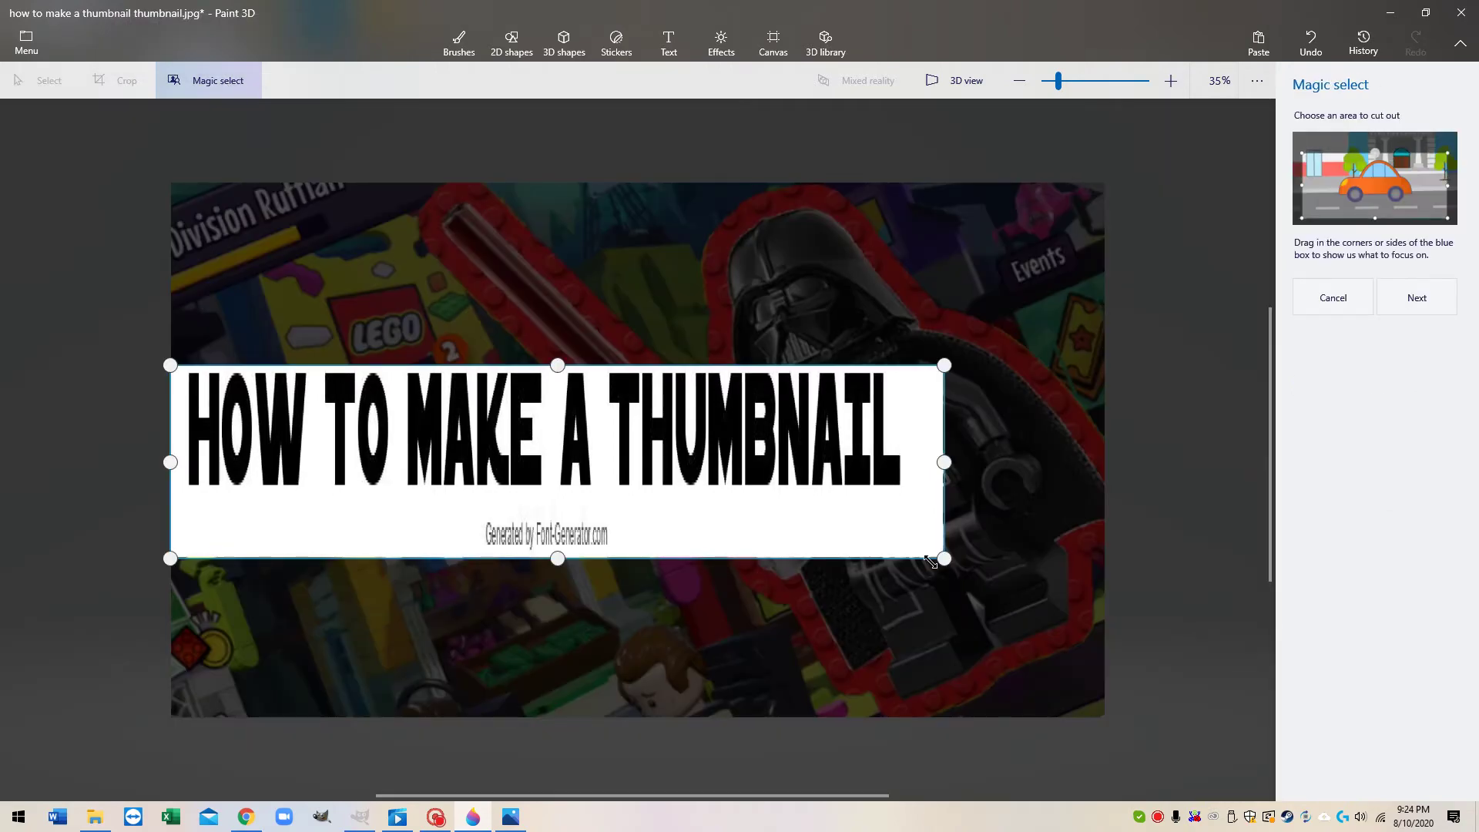
left_click_drag(953, 558, 565, 497)
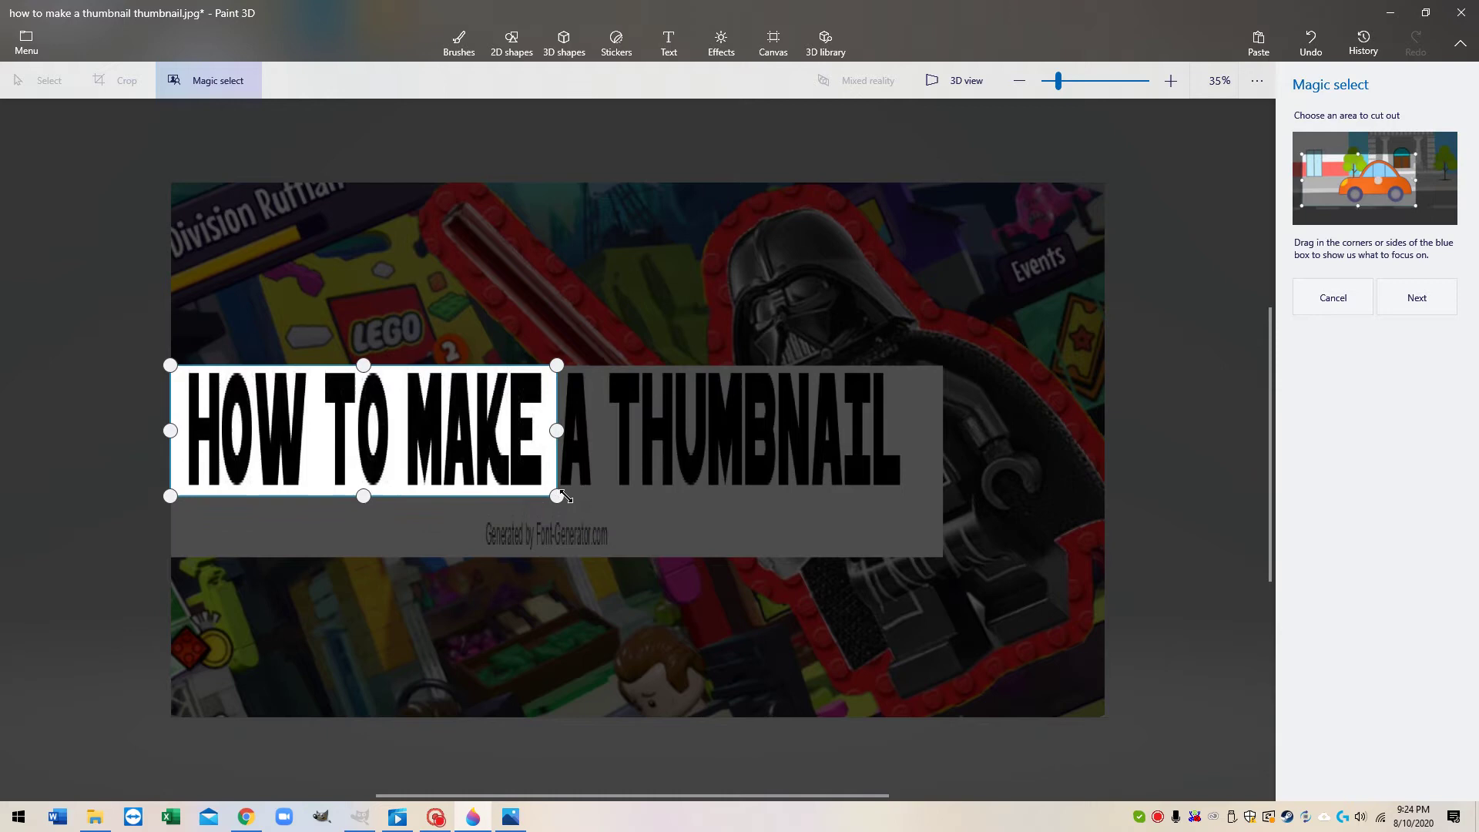
left_click(1418, 299)
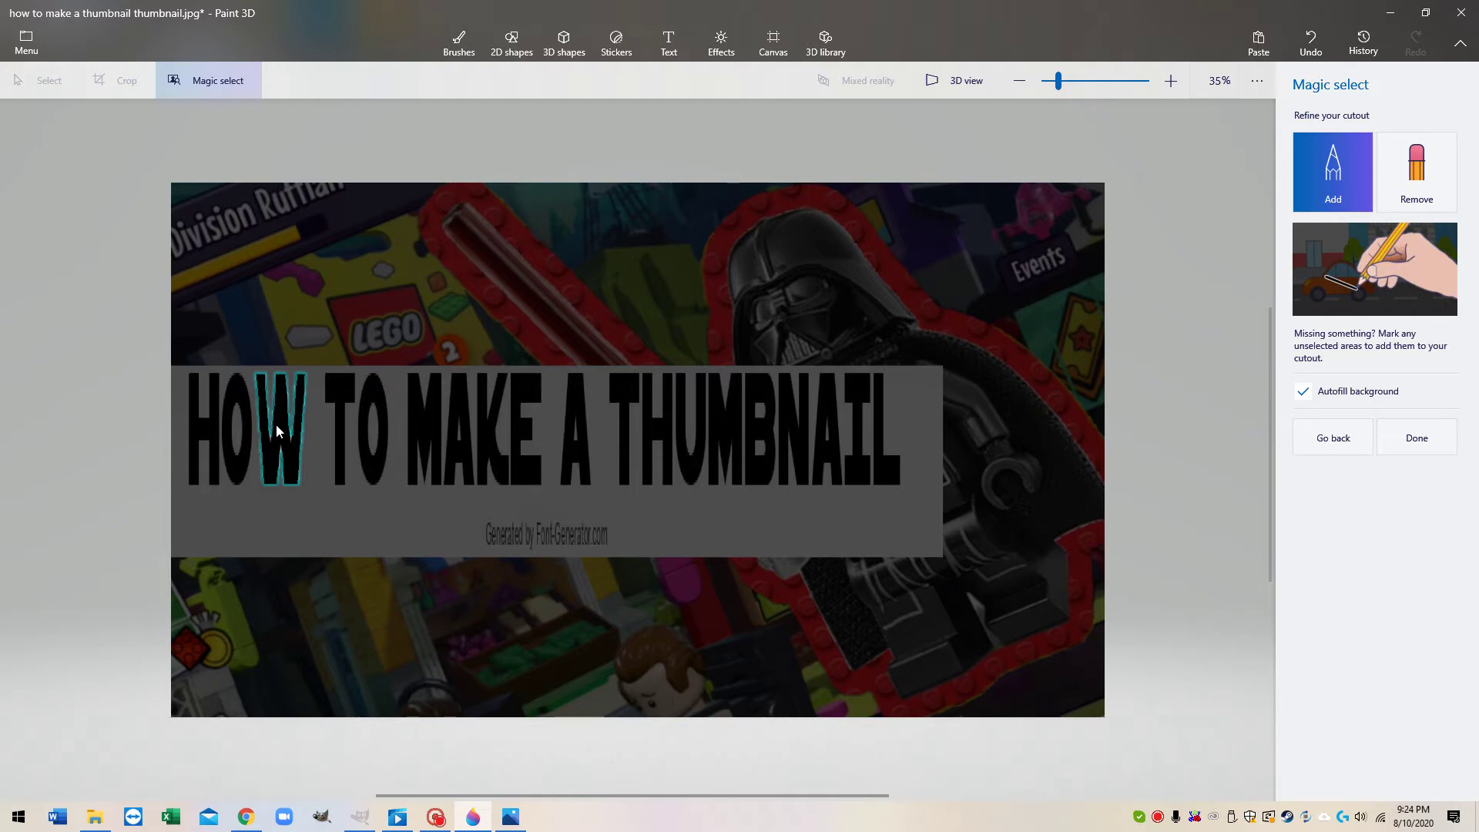
- Mark the unselected letters of HOW TO MAKE to add all three words to the cutout
left_click_drag(236, 404, 238, 455)
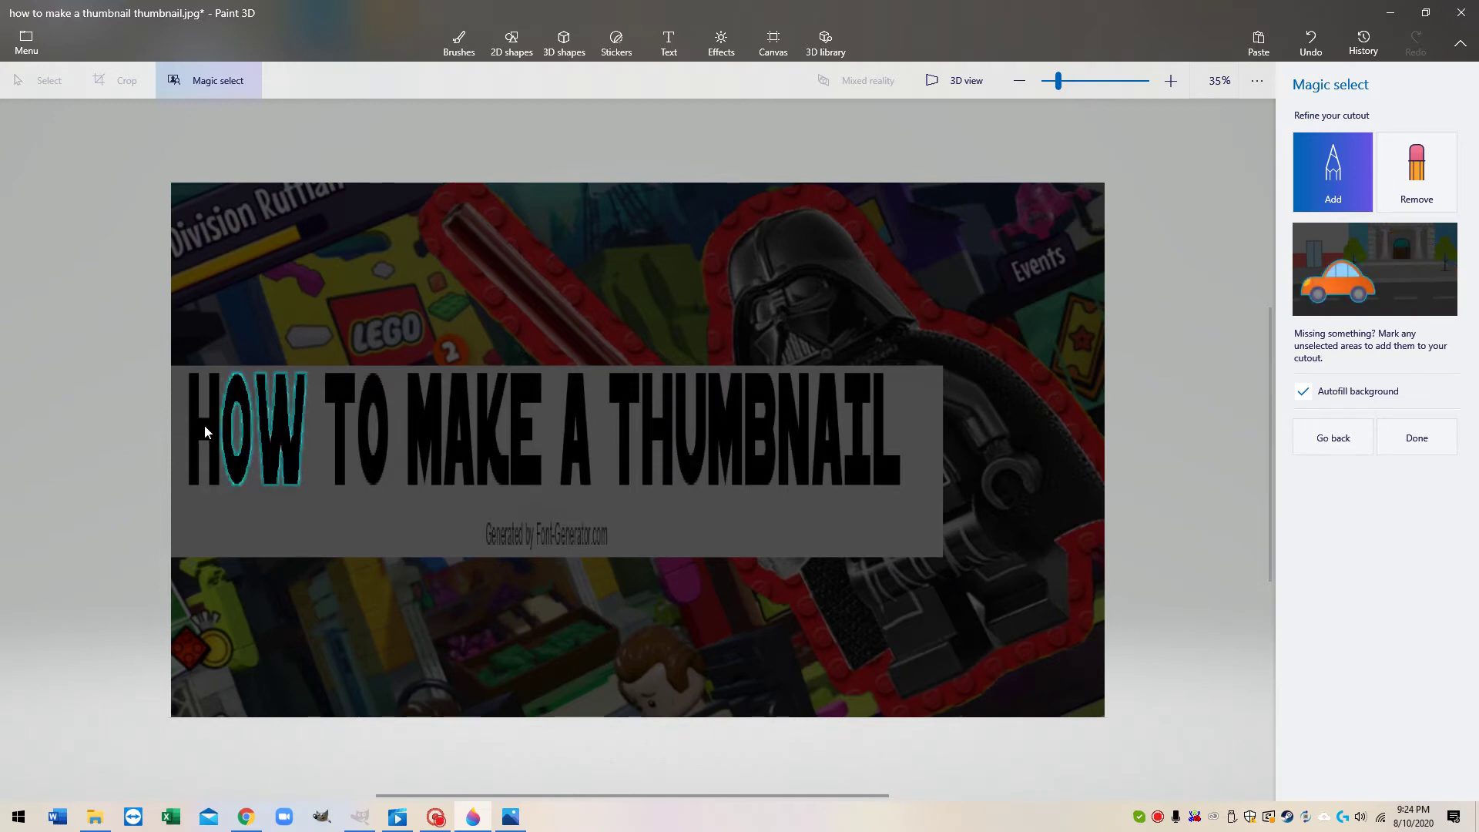
mouse_move(339, 387)
left_mouse_down()
mouse_move(366, 393)
mouse_move(403, 447)
left_mouse_up()
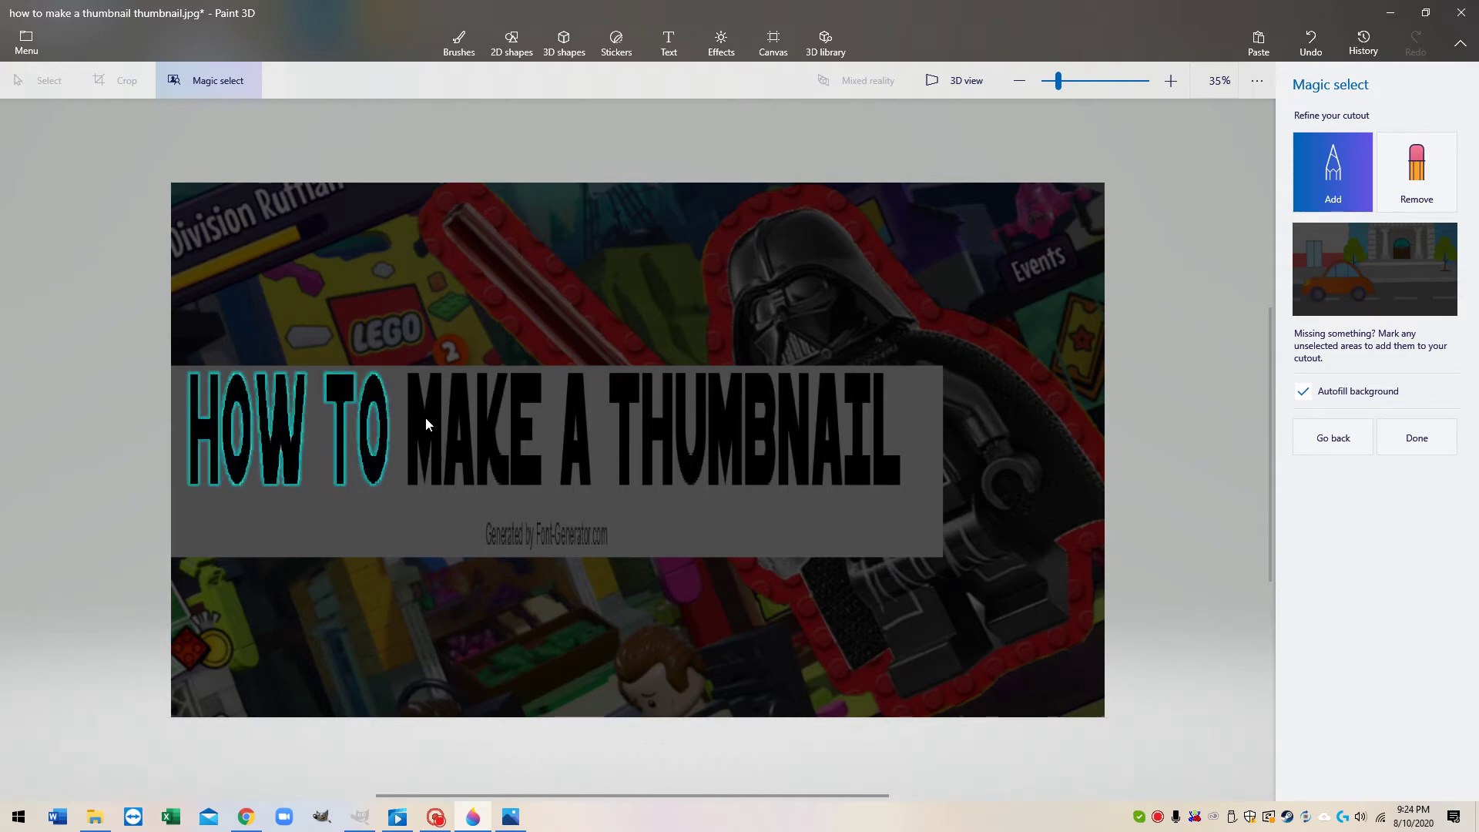
left_click(425, 416)
left_click(460, 406)
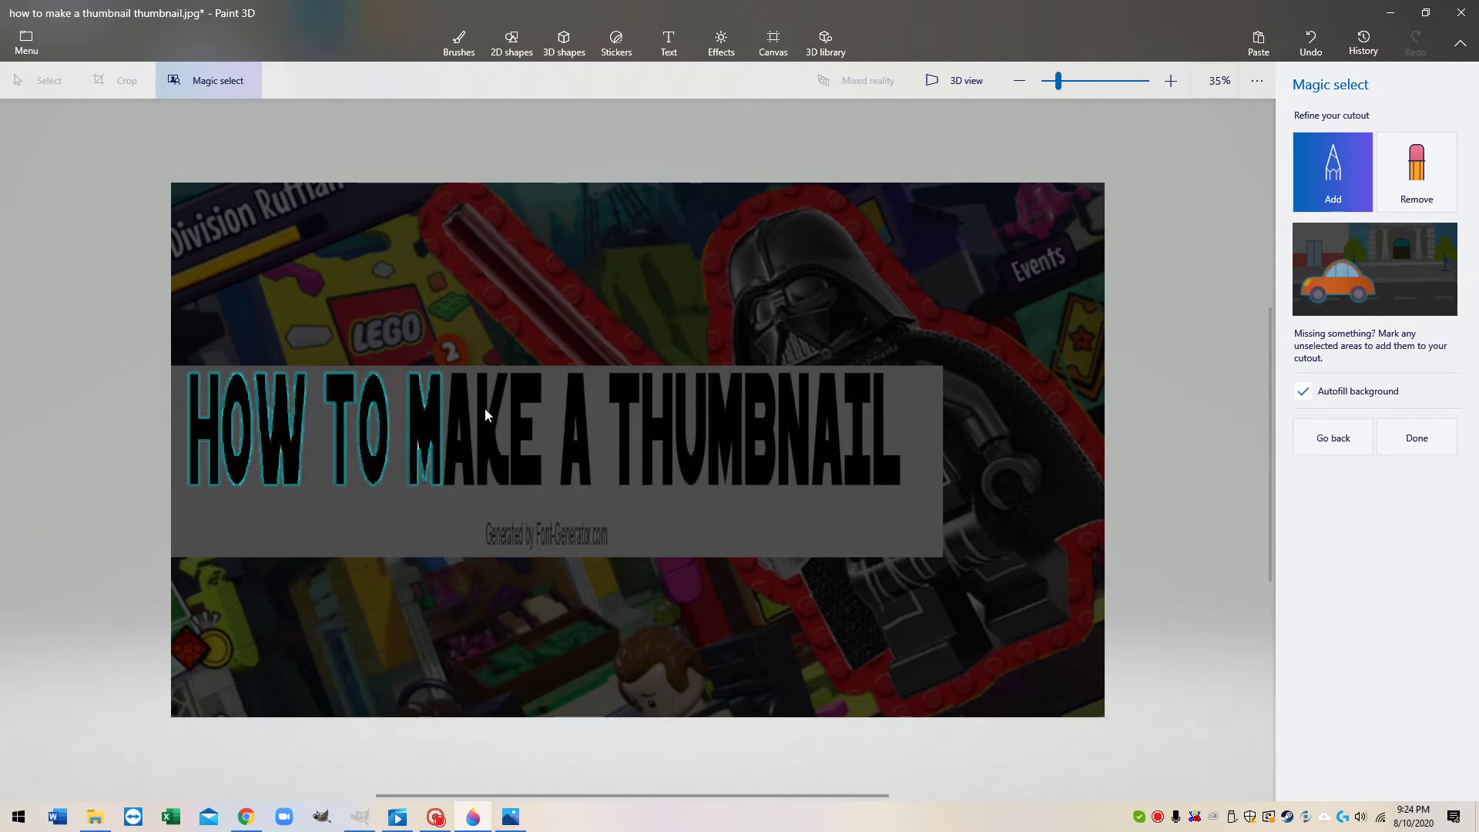
left_click_drag(489, 443, 497, 458)
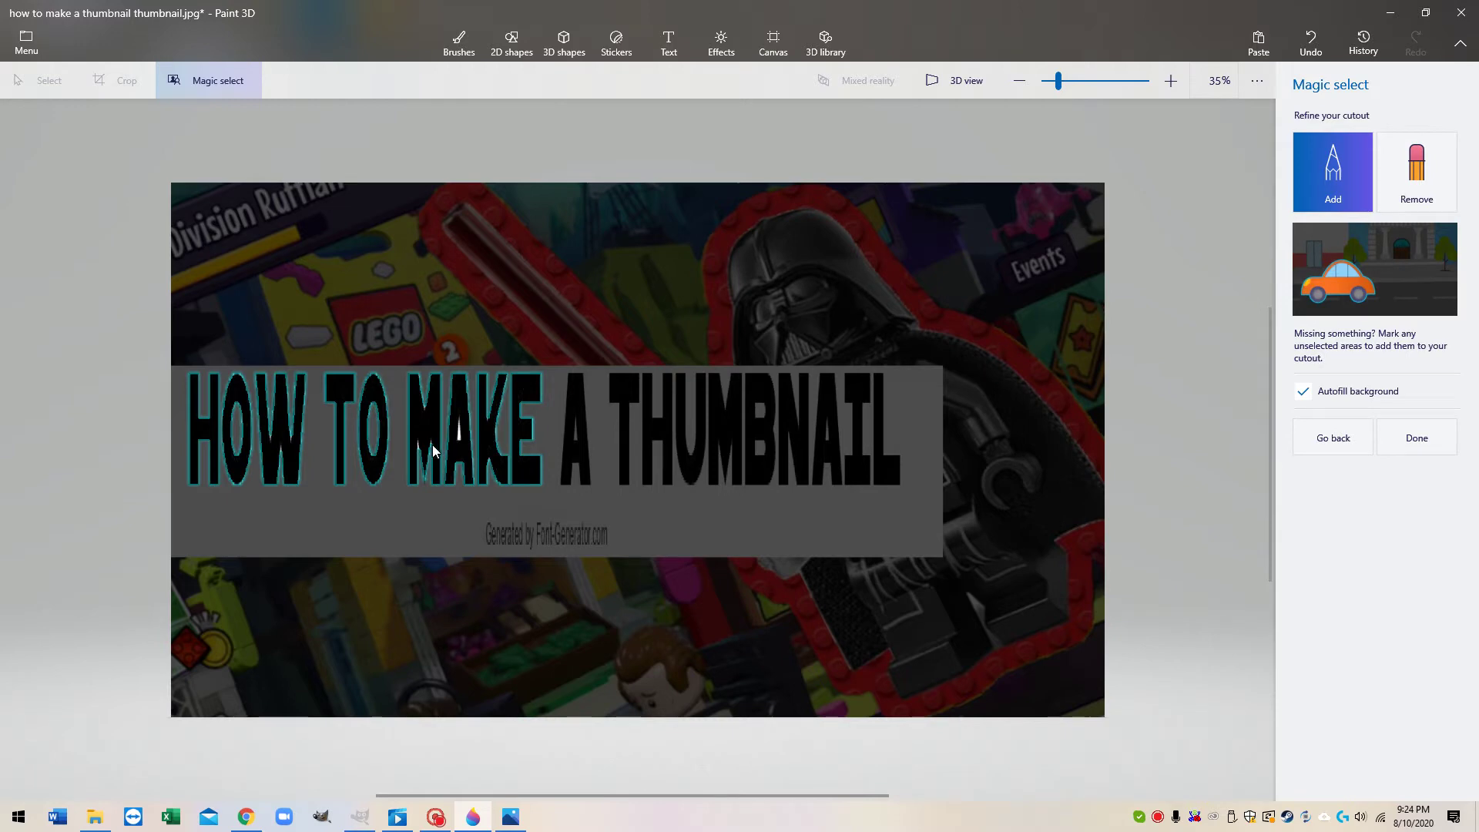
- Remove the white triangle inside the A of MAKE from the cutout
left_click(1414, 190)
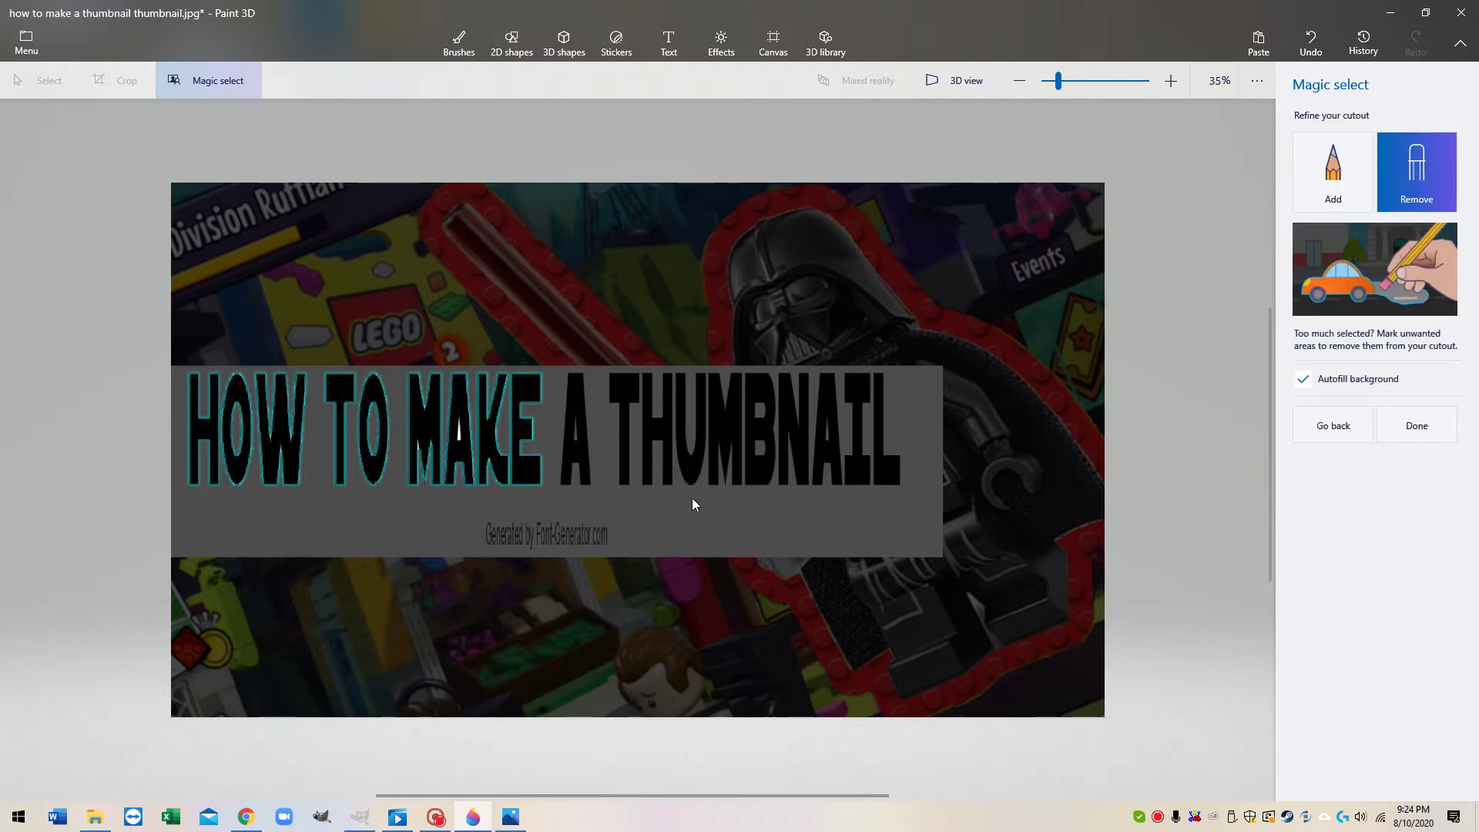
scroll(692, 498, "up", 3)
scroll(692, 498, "up", 2)
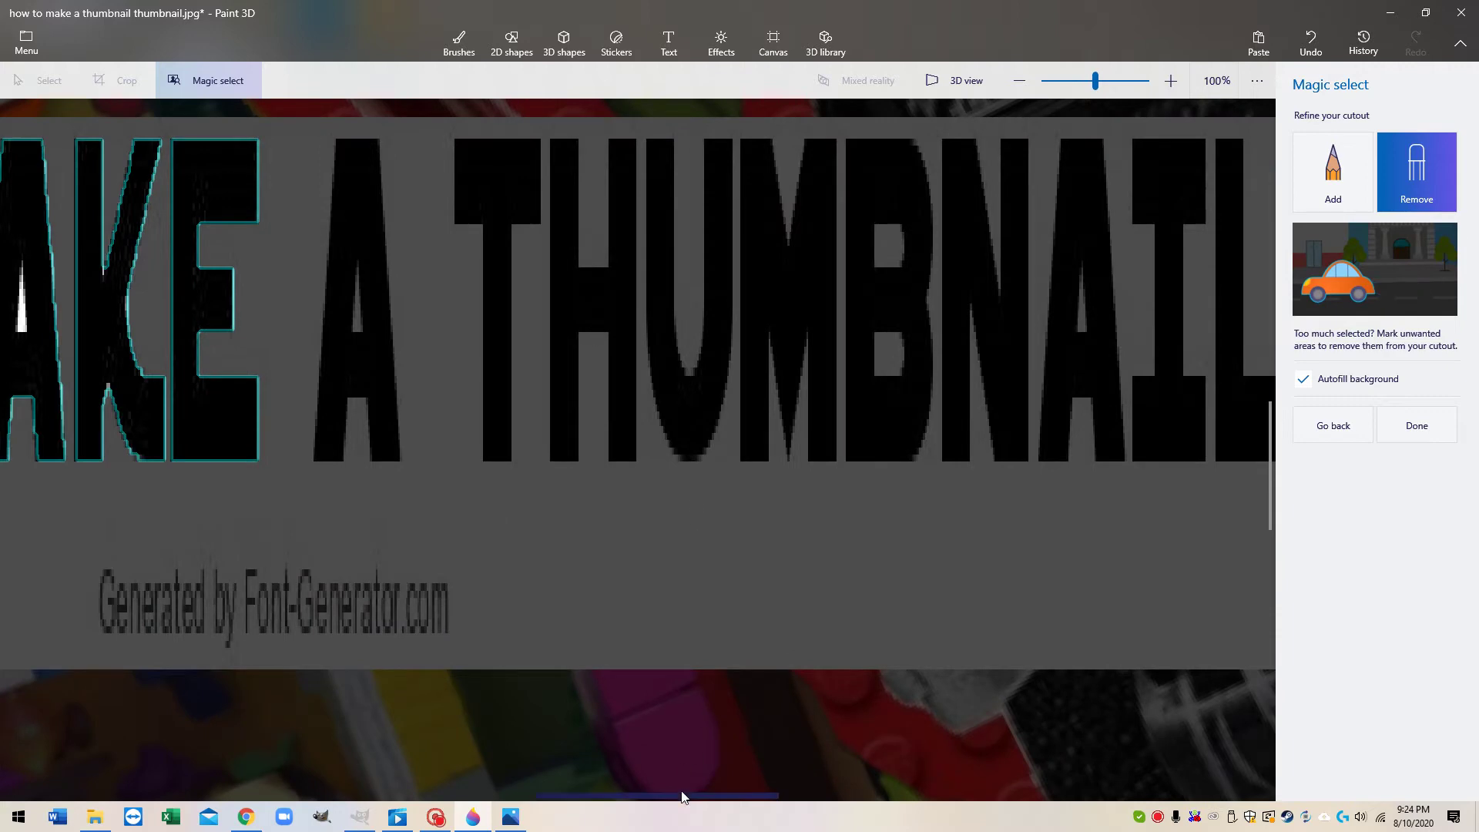
left_click_drag(683, 796, 552, 796)
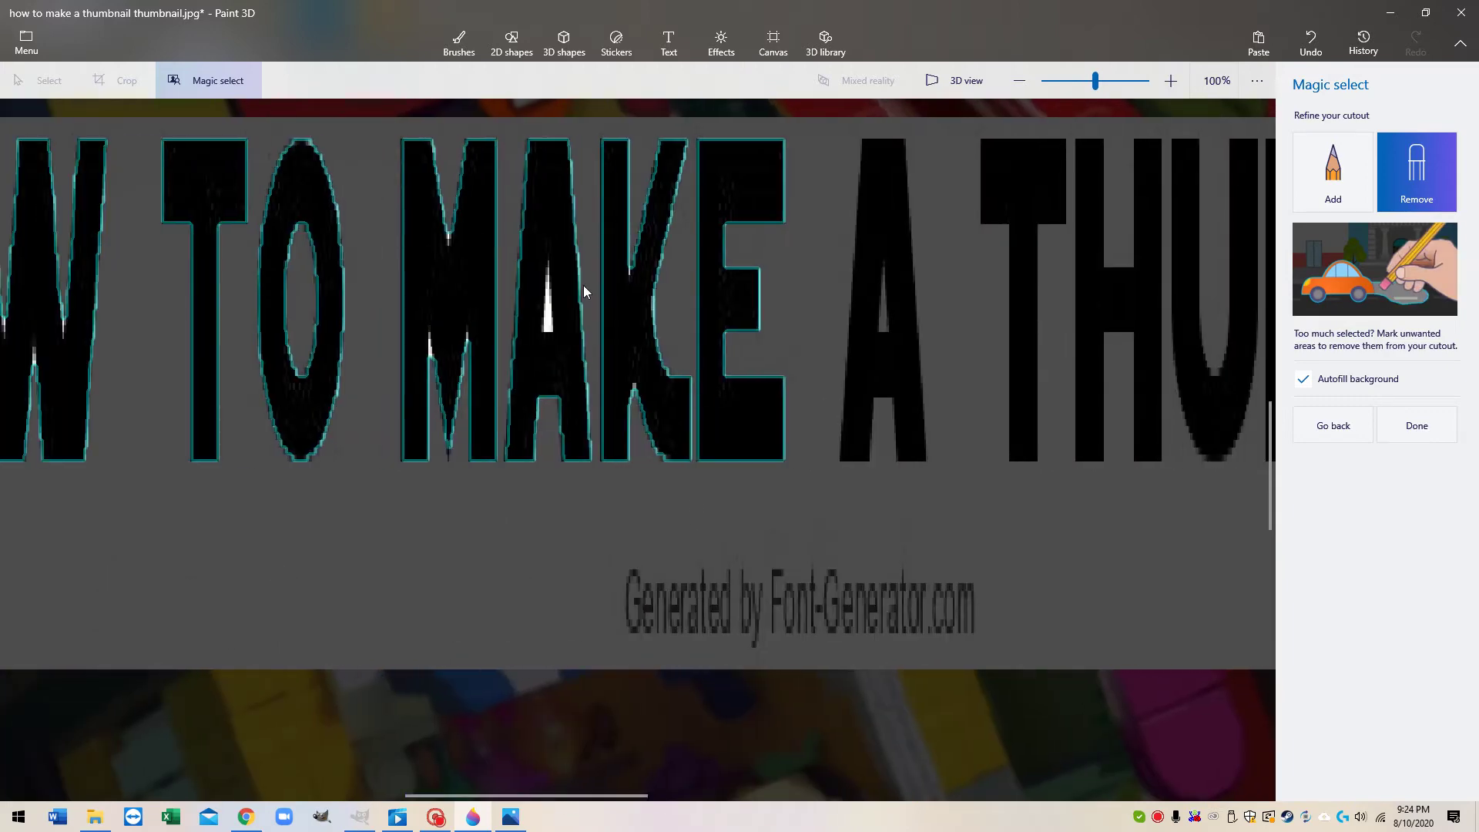
scroll(572, 349, "up", 1)
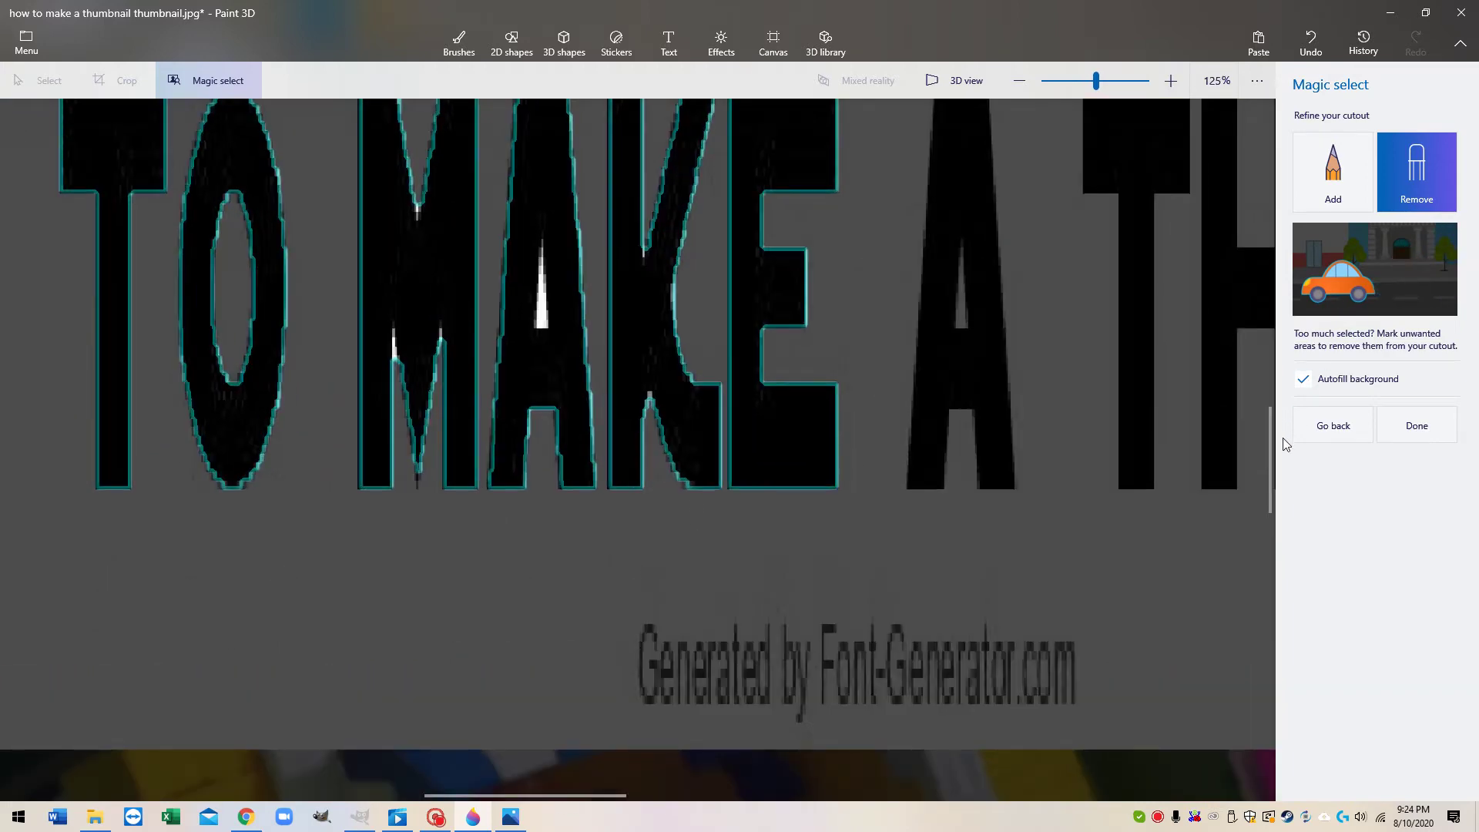
scroll(1273, 450, "up", 2)
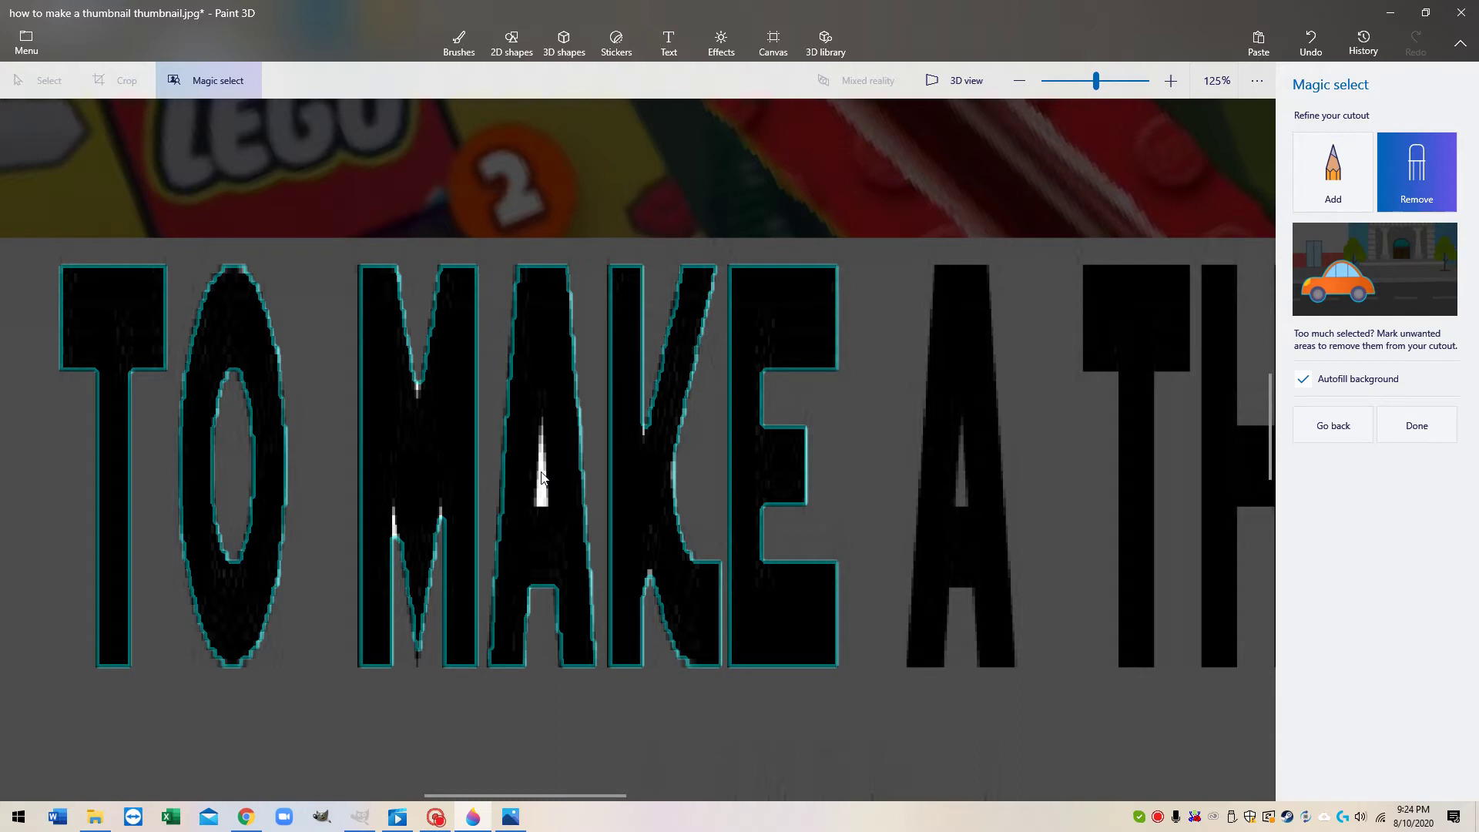
left_click_drag(542, 478, 545, 472)
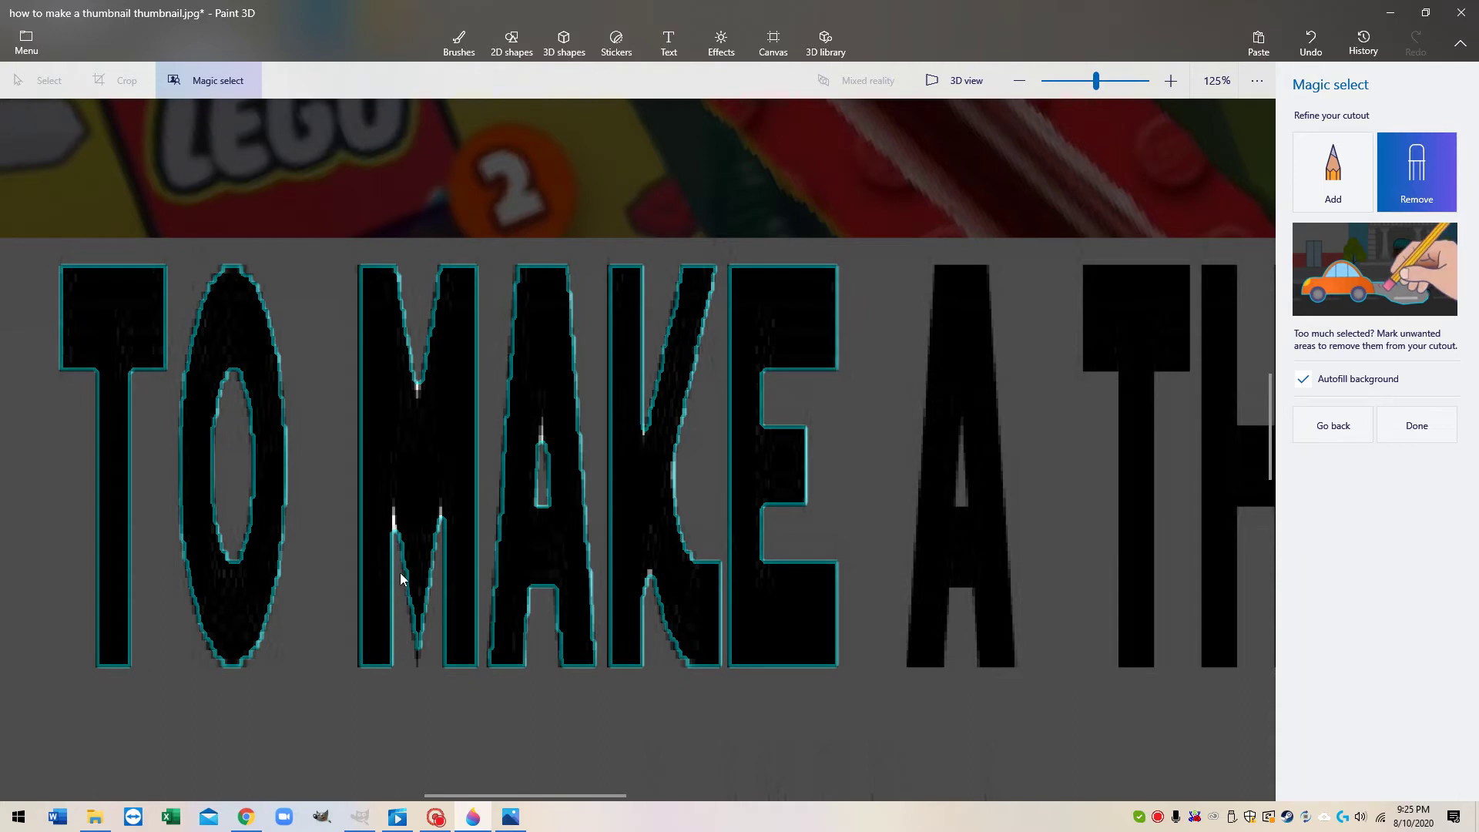
- Remove the white sliver at the lower inner edge of the M in MAKE and finish the cutout
scroll(395, 557, "up", 1)
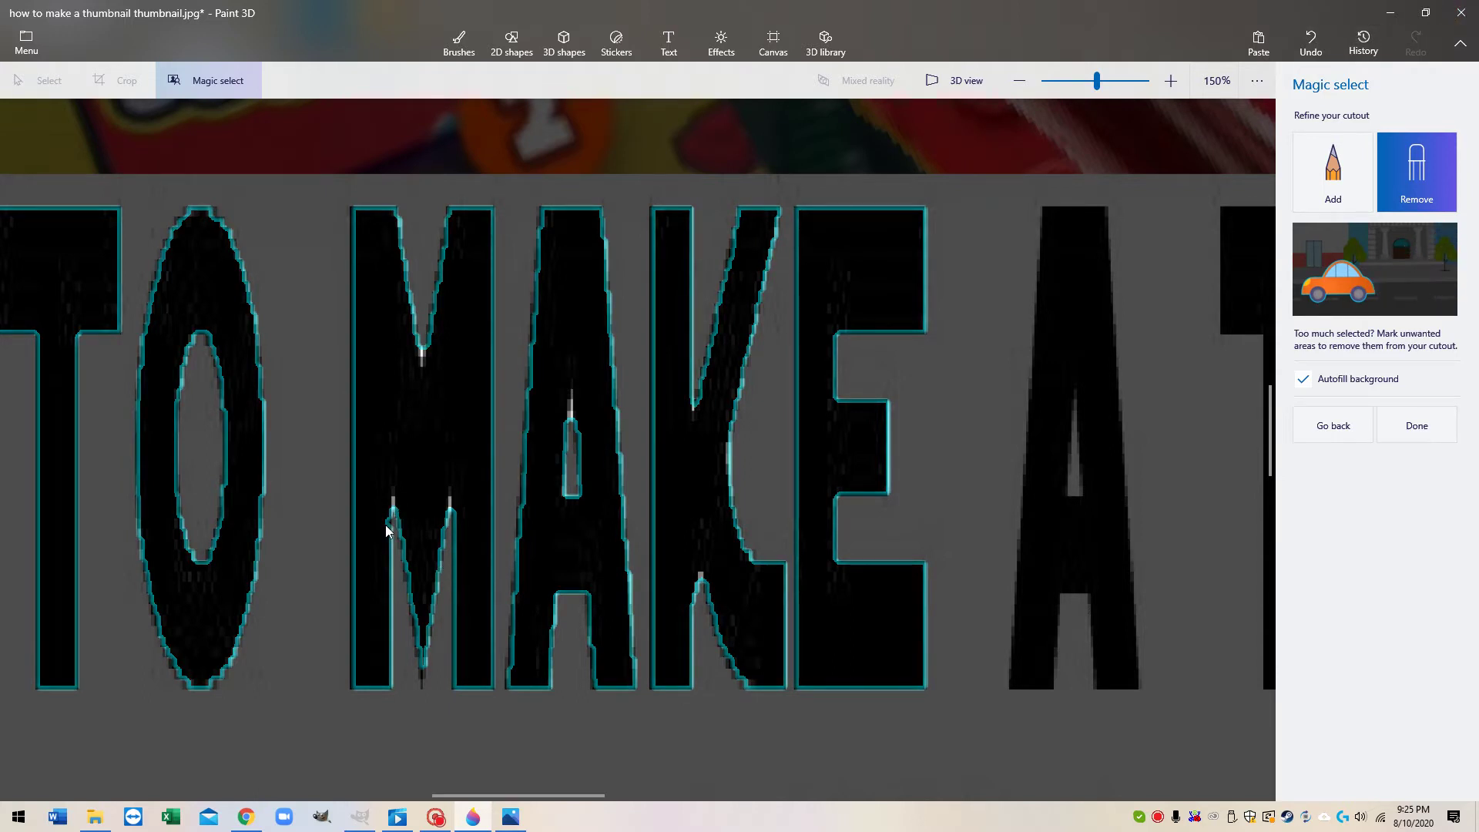
left_click(1321, 37)
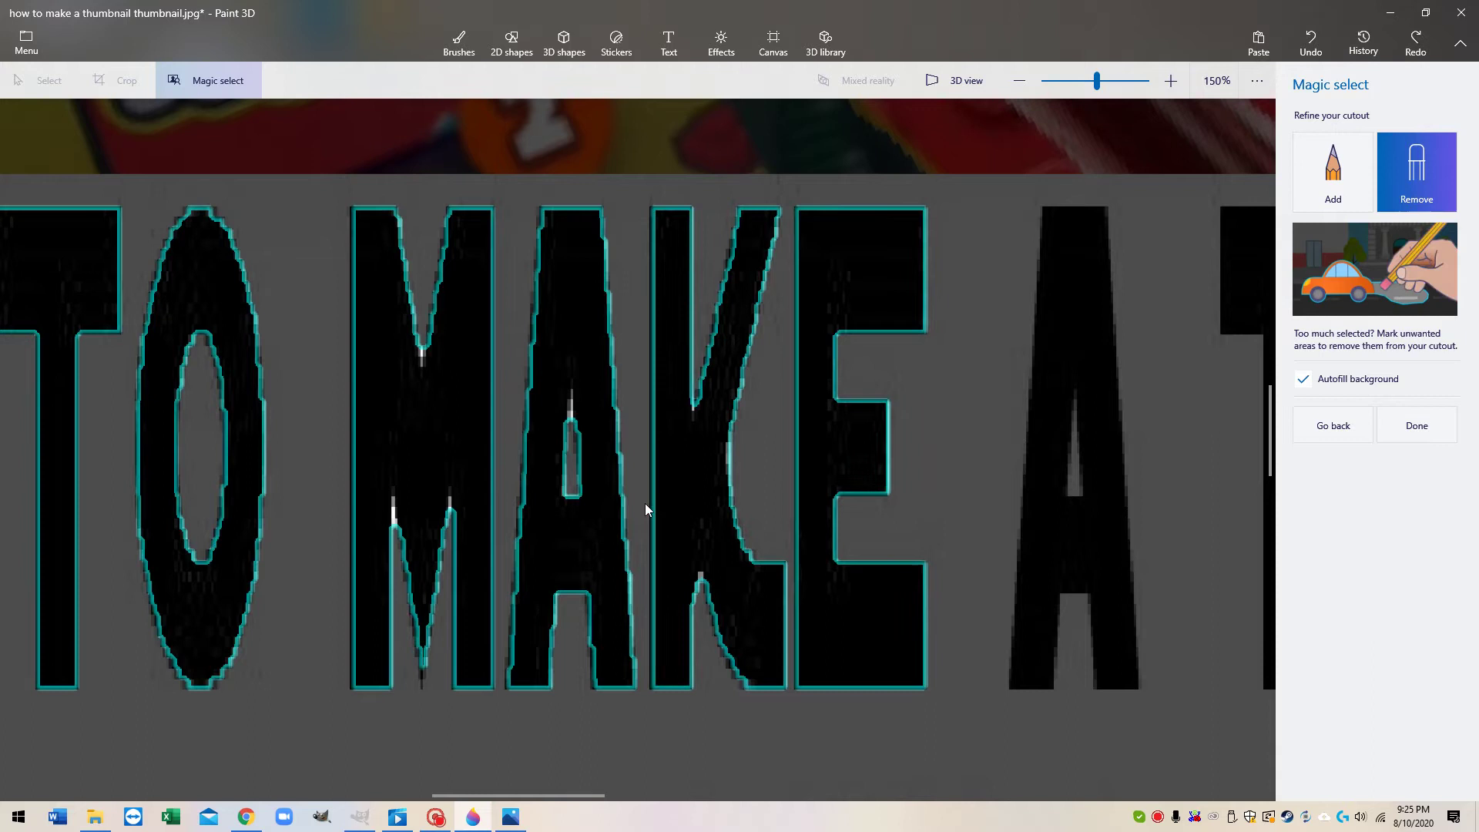
left_click(394, 524)
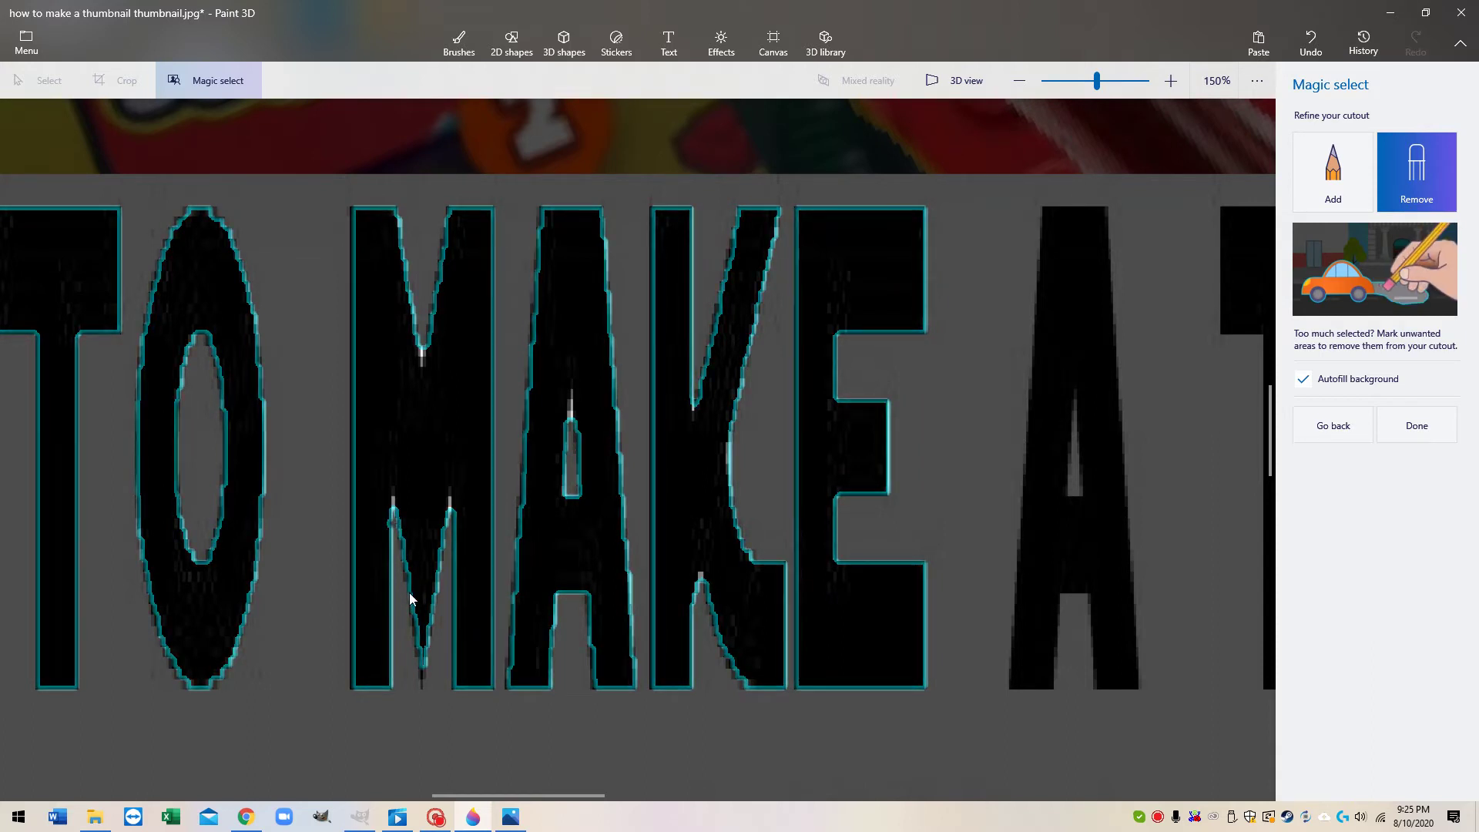
scroll(639, 527, "down", 6)
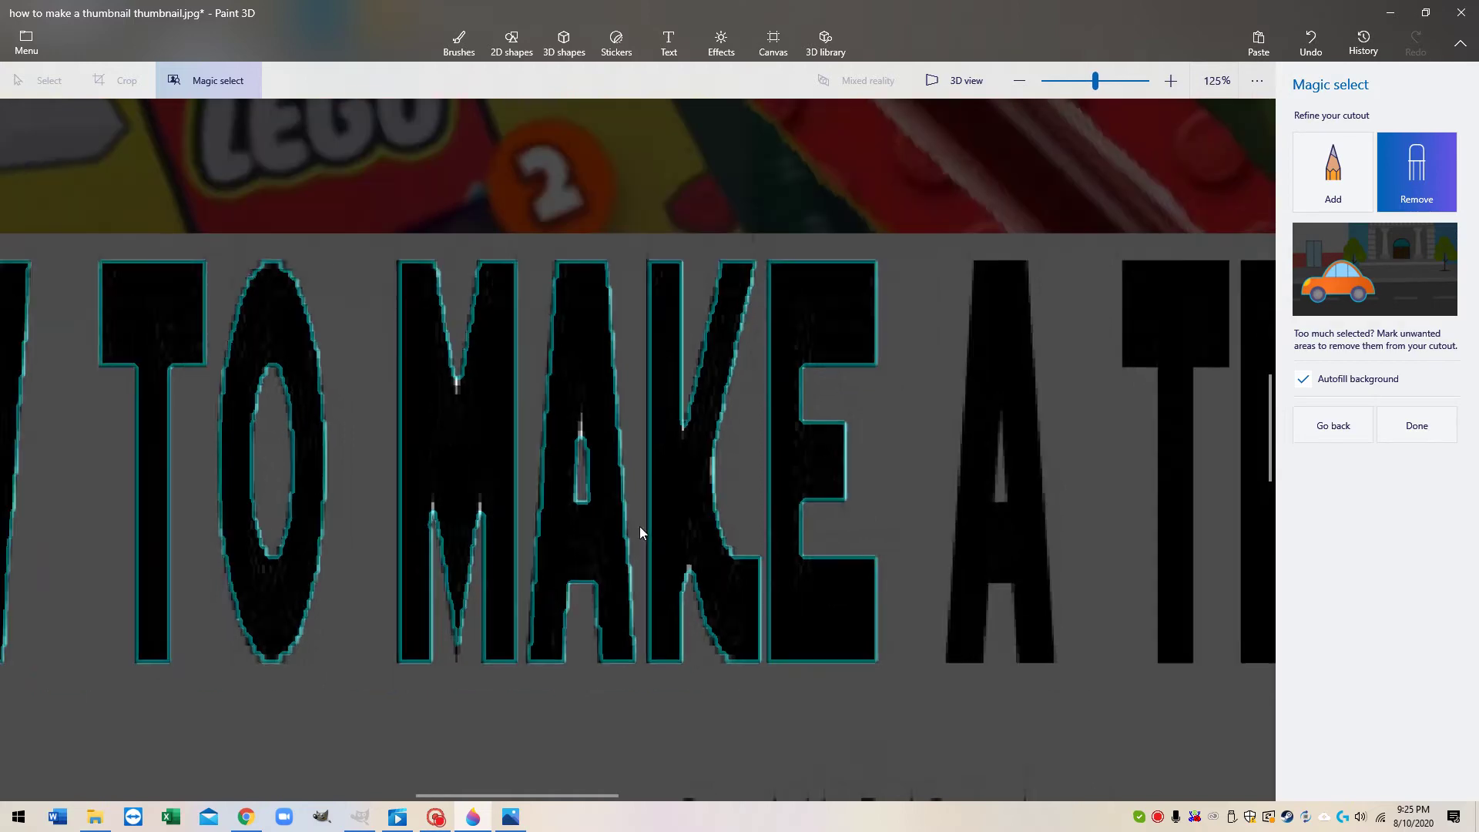
scroll(640, 530, "down", 1)
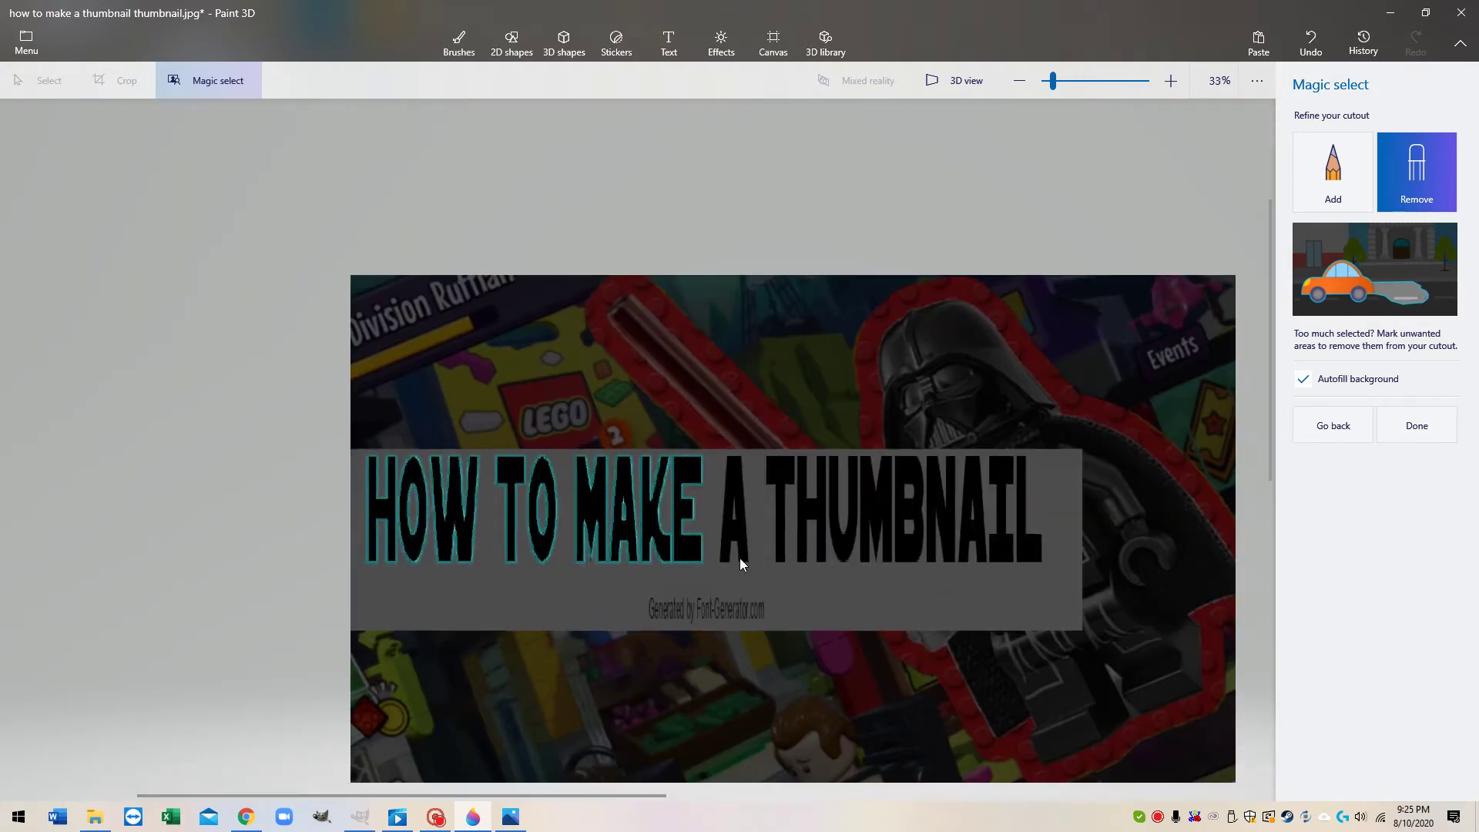
scroll(740, 558, "down", 1)
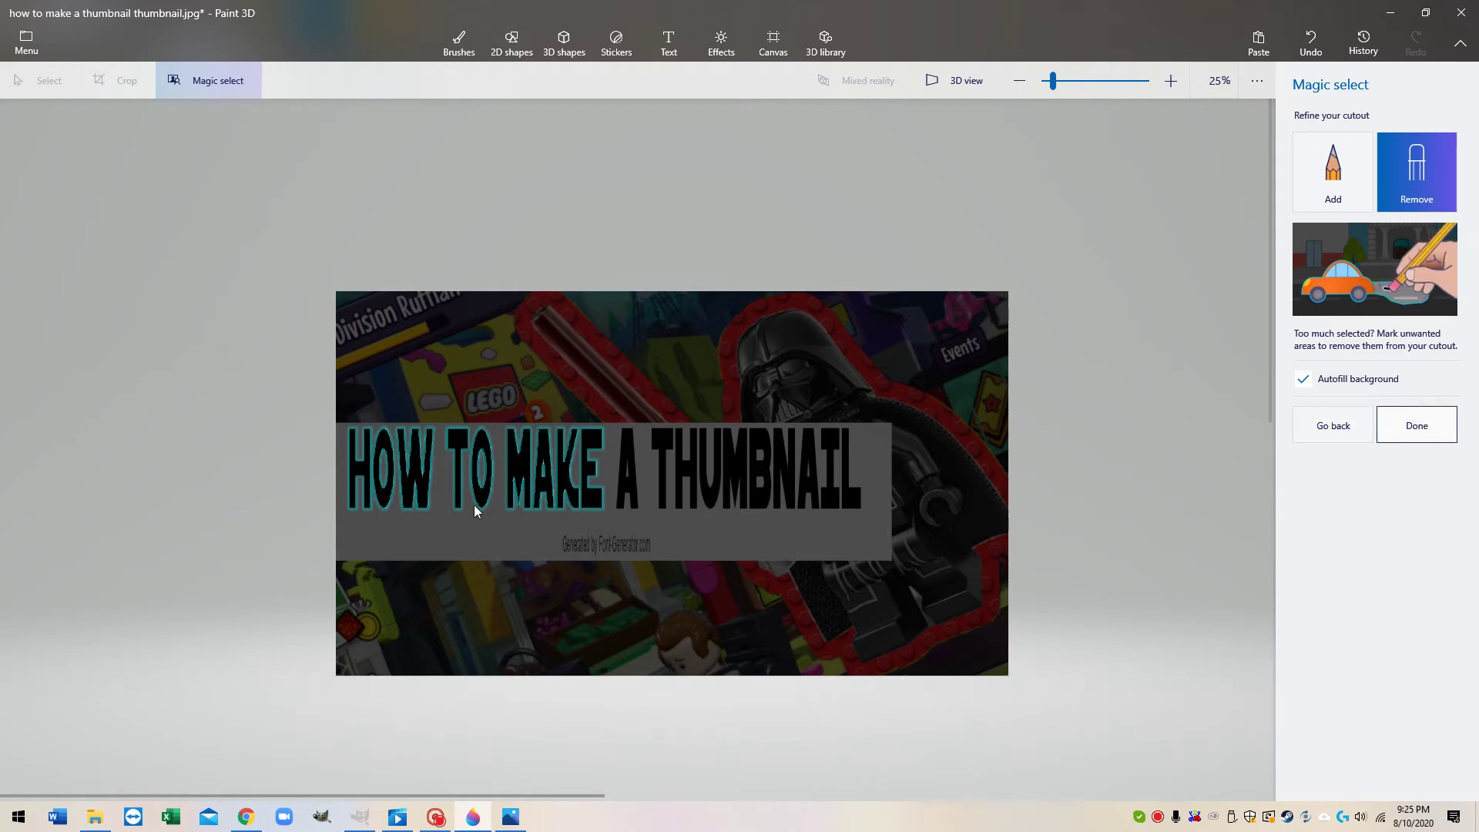
- Cut the HOW TO MAKE lettering to the clipboard and delete the leftover white title image
left_click_drag(491, 487, 554, 356)
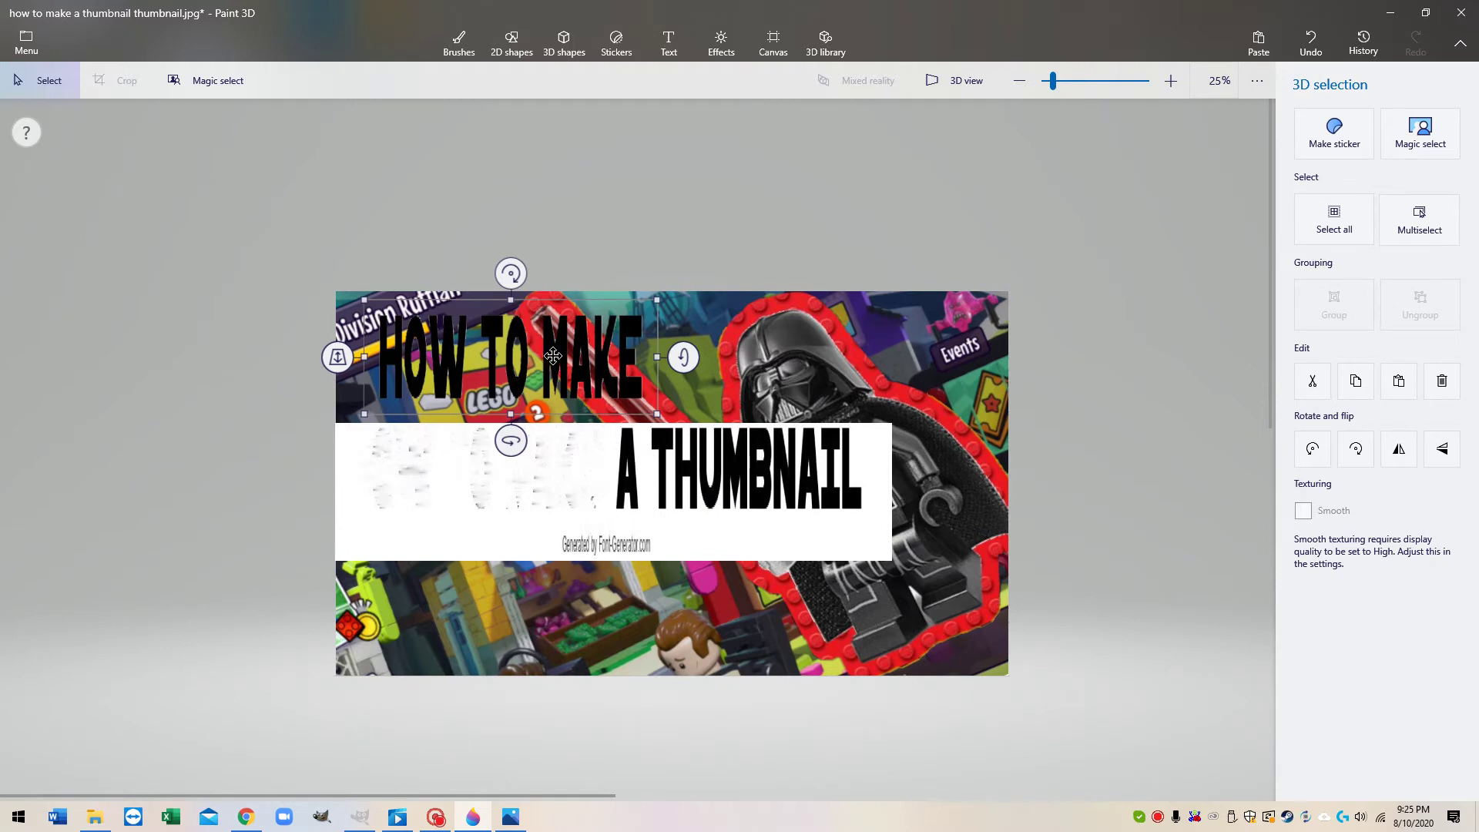
right_click(554, 356)
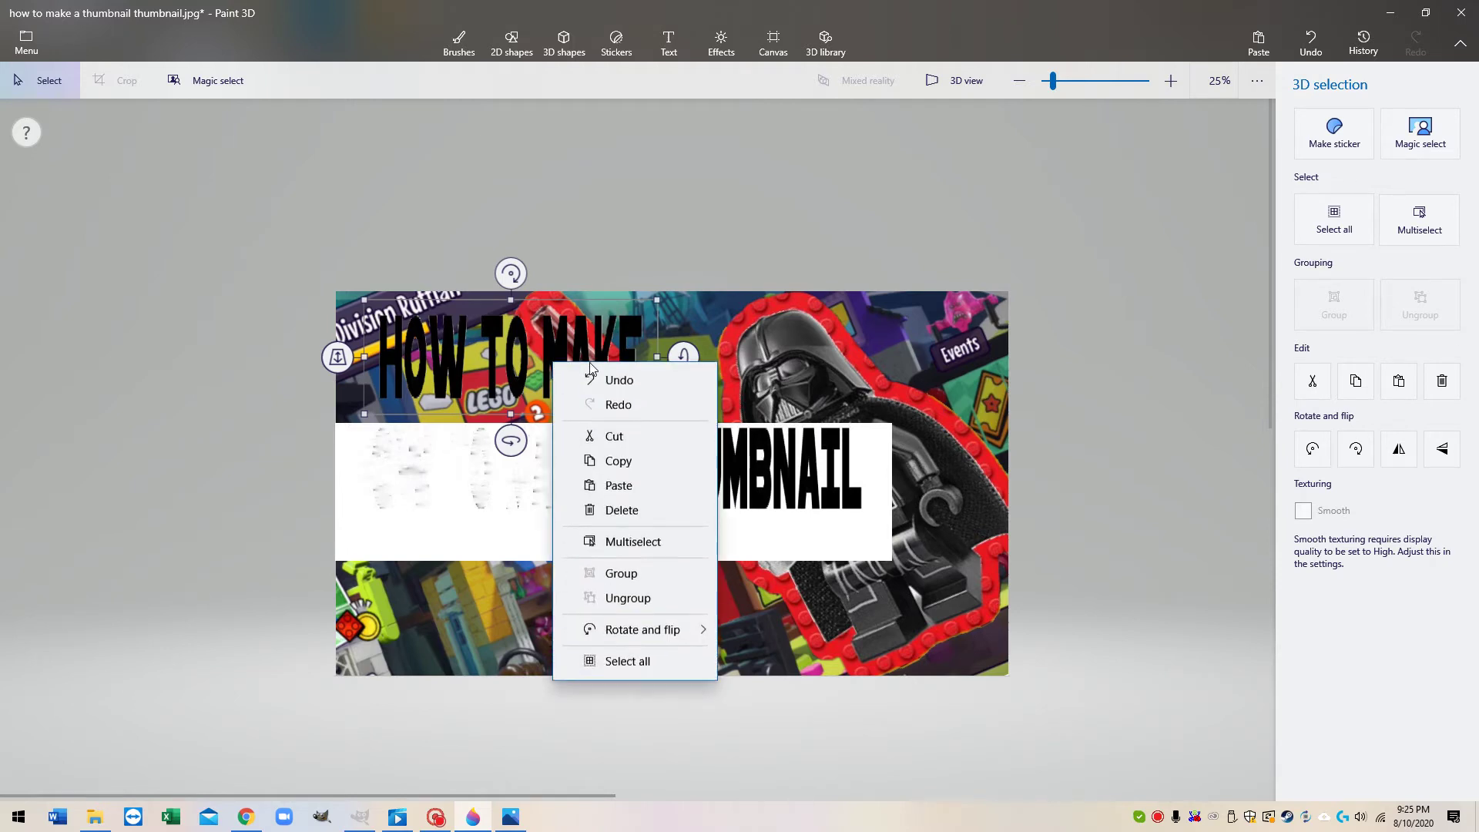
left_click(616, 437)
left_click(803, 513)
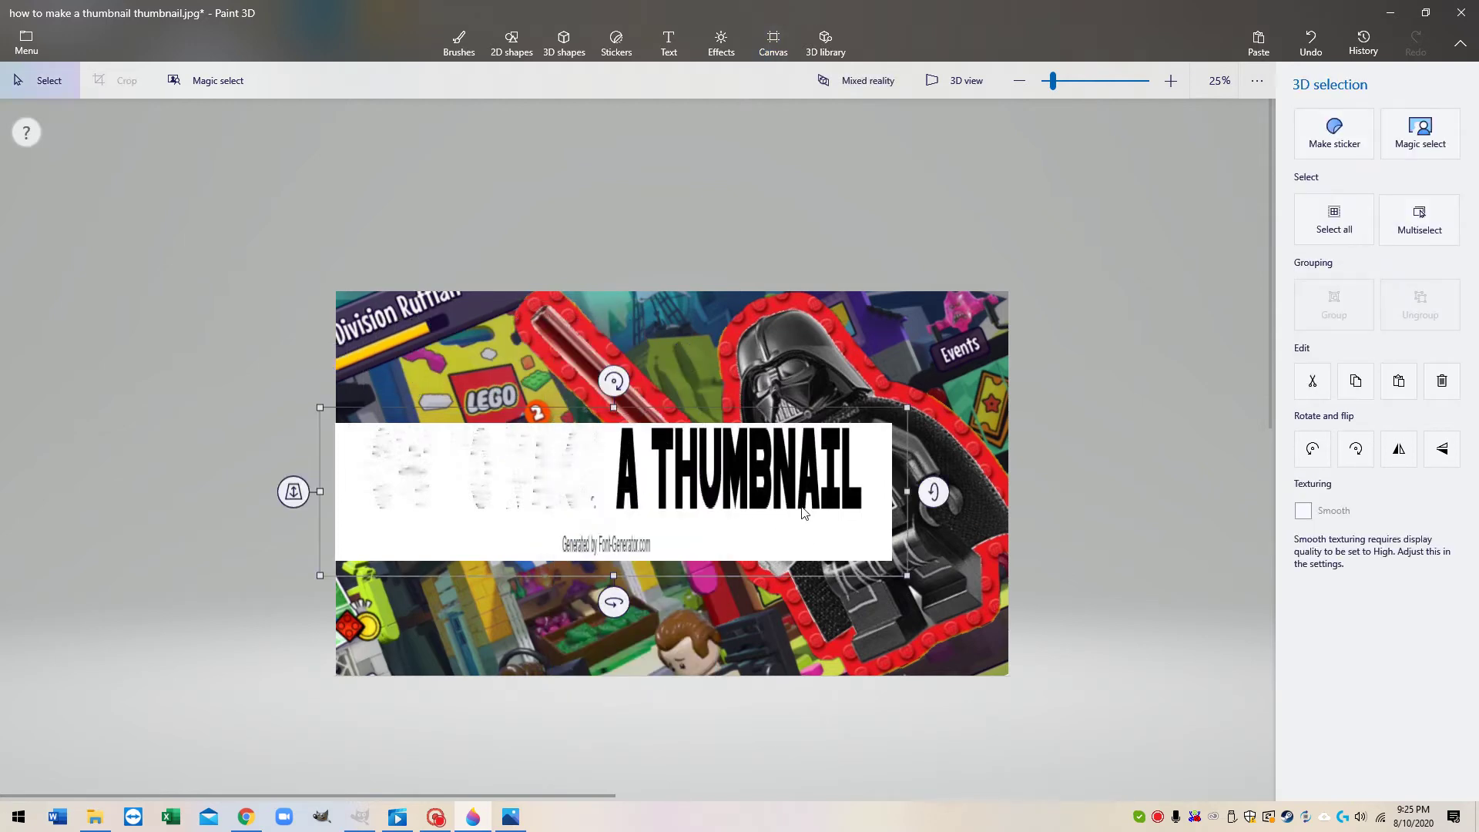
key("Delete")
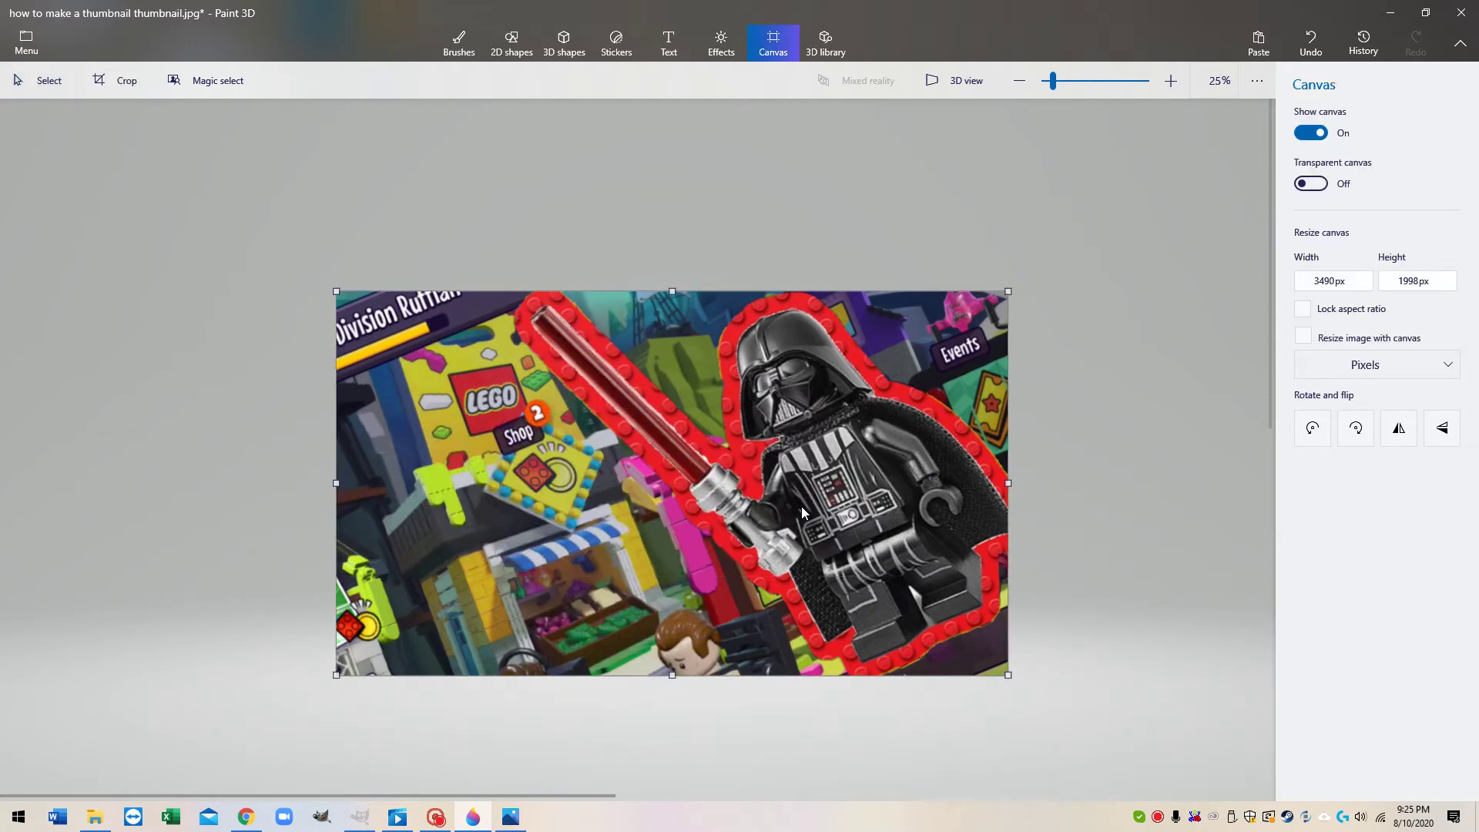
- Switch to GIMP and create a new 1920 × 1080 px image filled with transparency
left_click(366, 819)
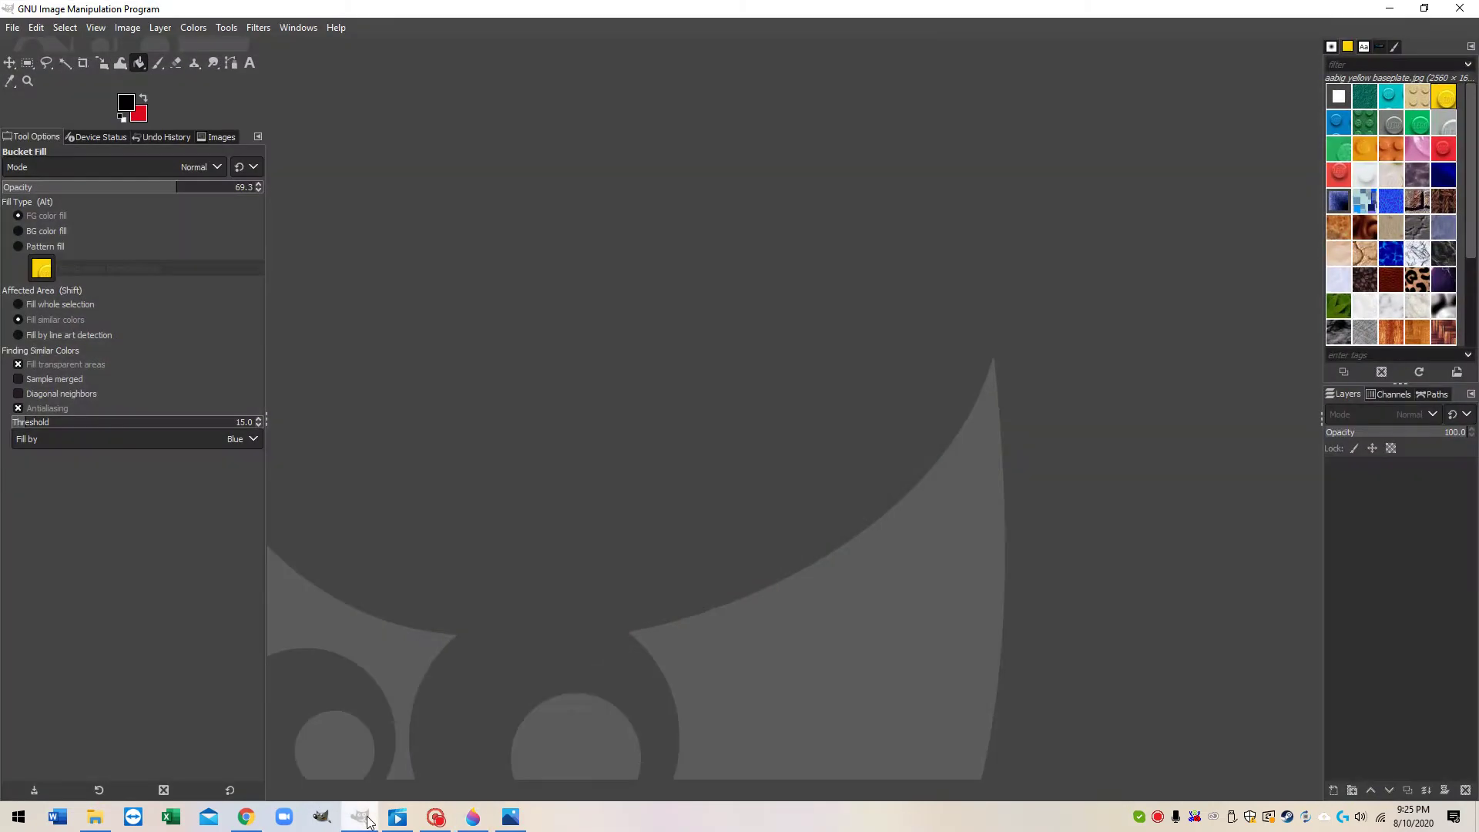
left_click(10, 29)
key("Escape")
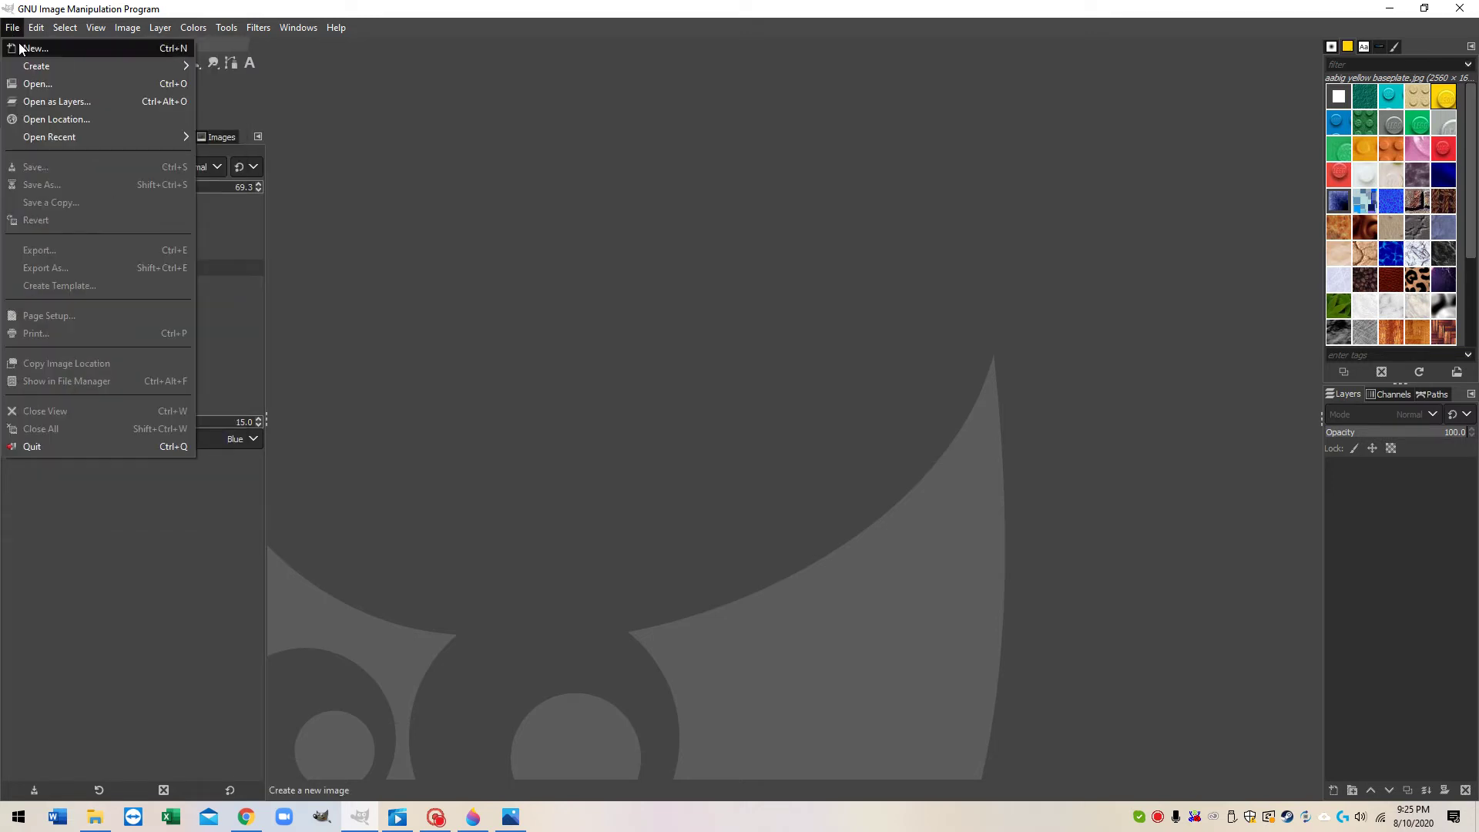
left_click(21, 48)
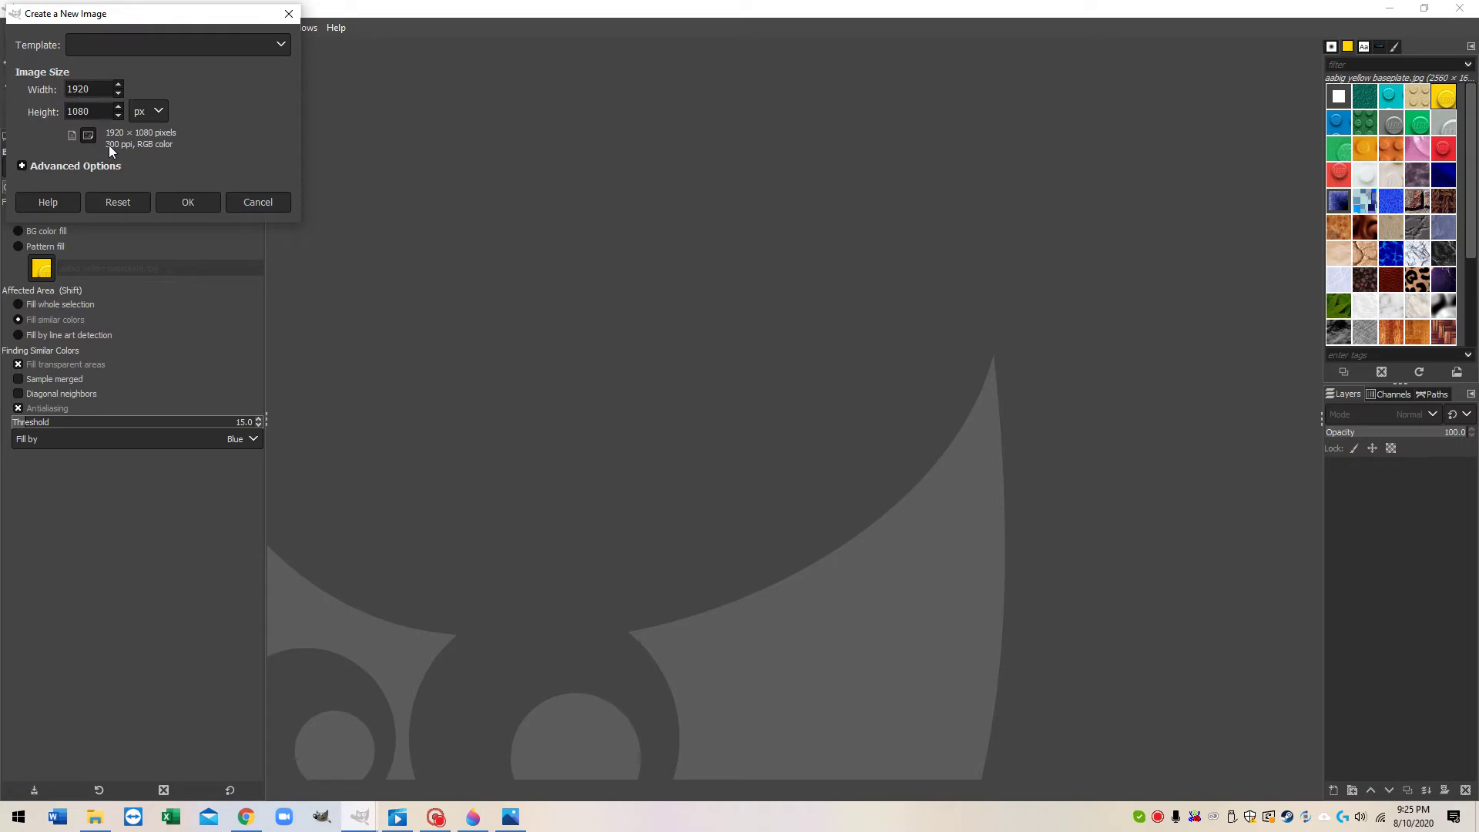
left_click(20, 165)
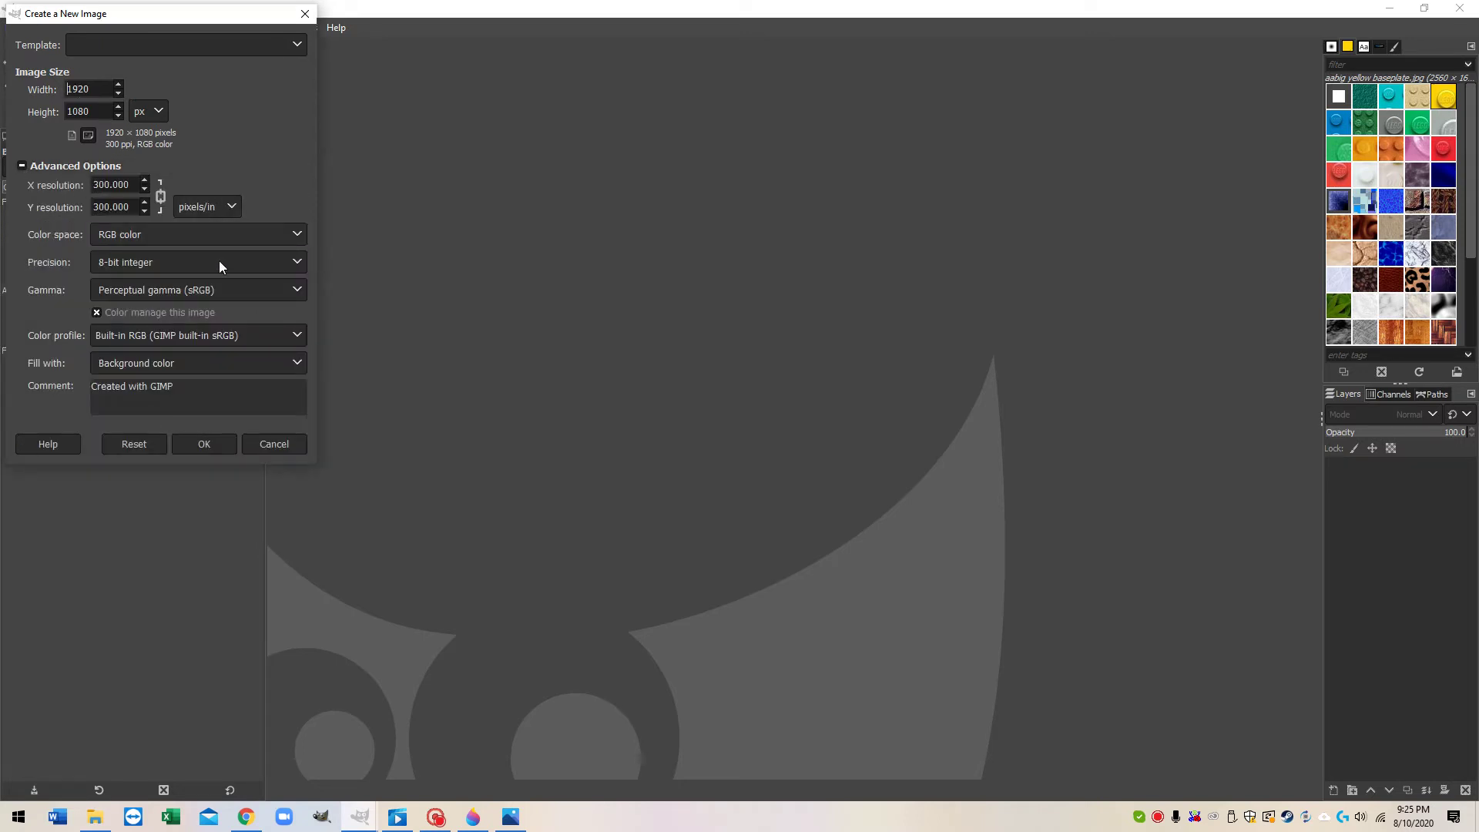
left_click(229, 365)
left_click(186, 434)
left_click(205, 445)
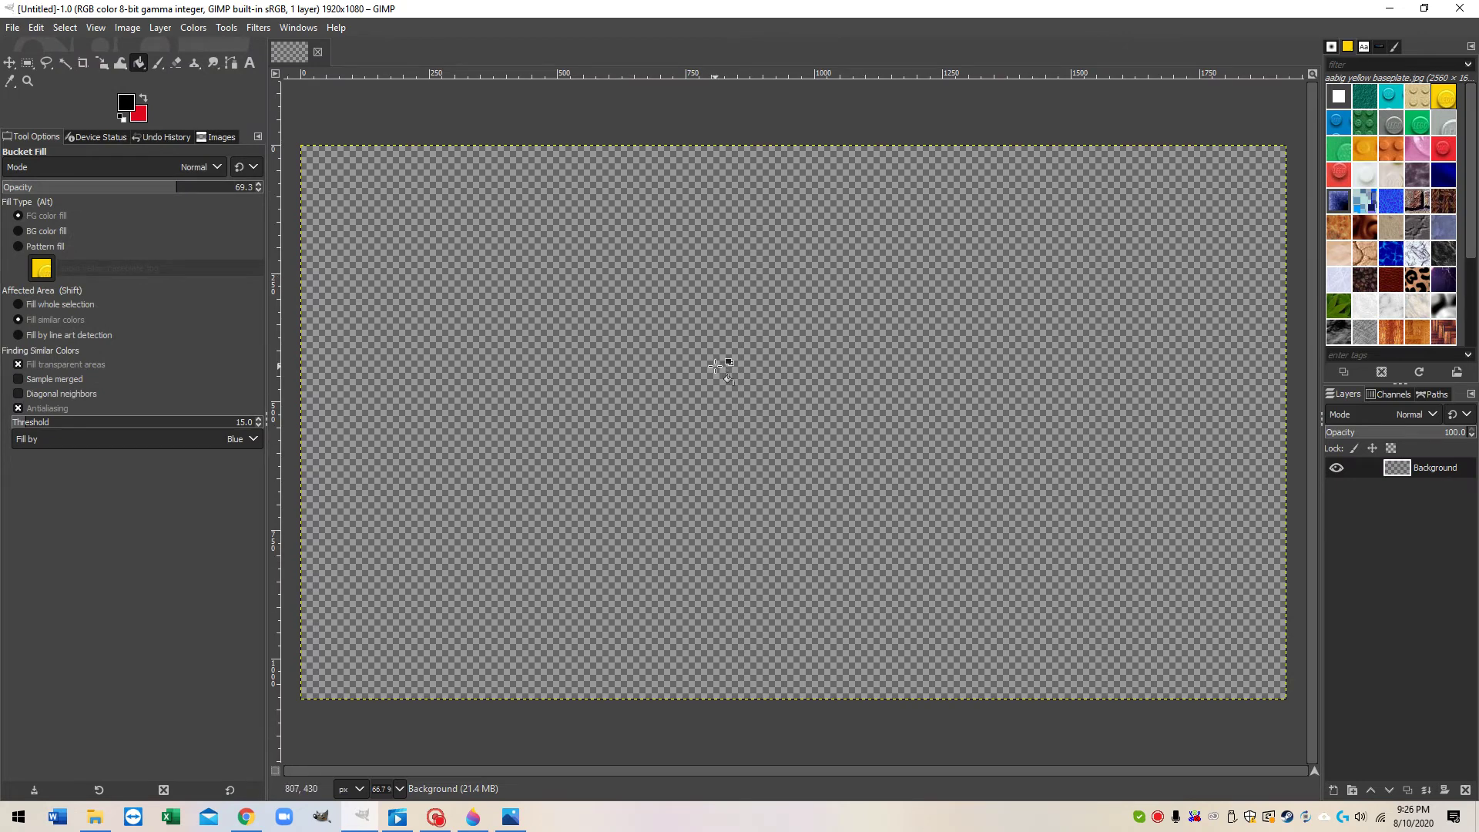
- Paste the cut-out HOW TO MAKE lettering into the new transparent image
right_click(598, 300)
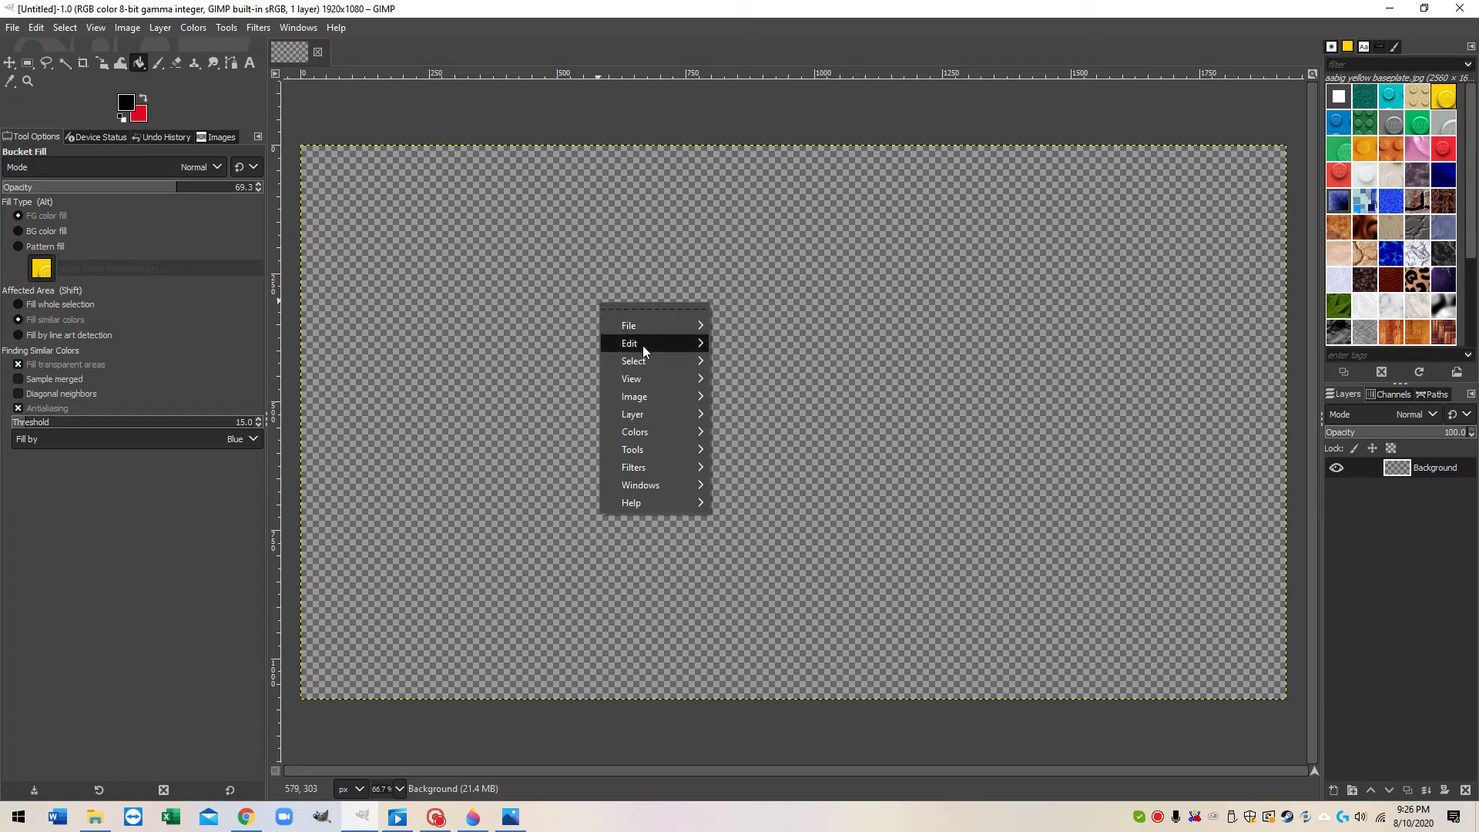
mouse_move(643, 344)
left_click(766, 473)
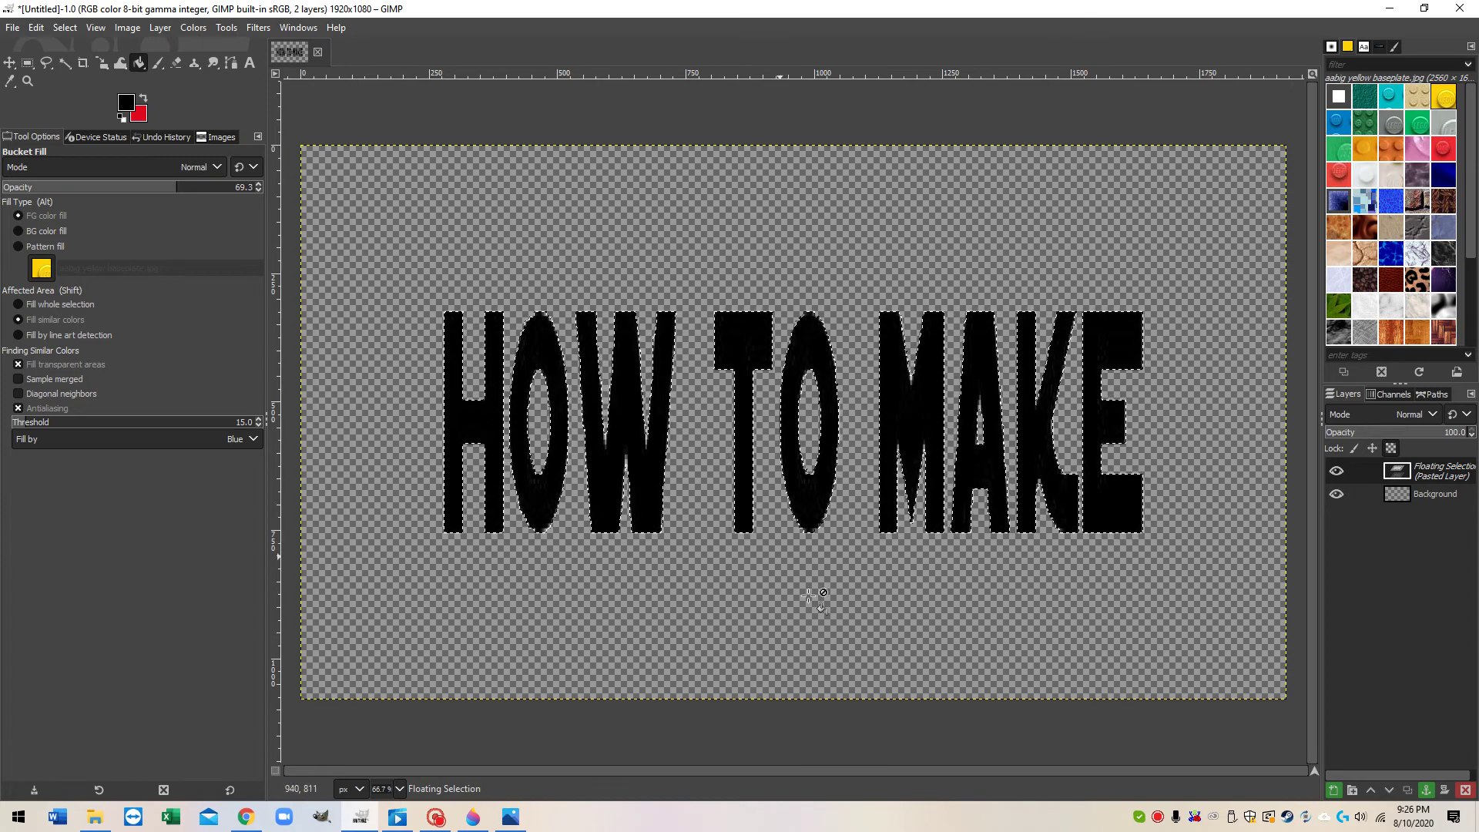
right_click(801, 445)
mouse_move(868, 544)
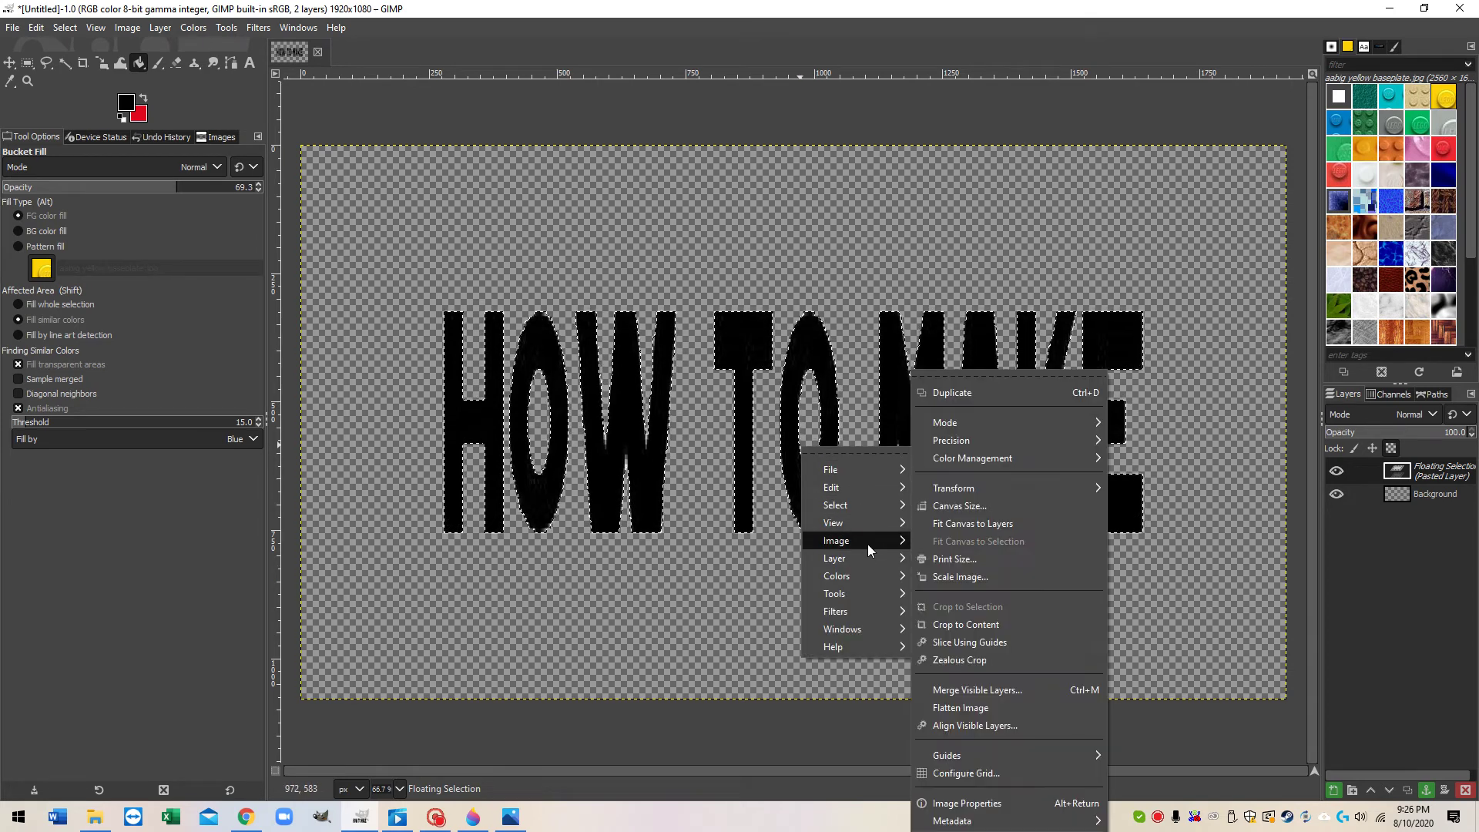
left_click(951, 575)
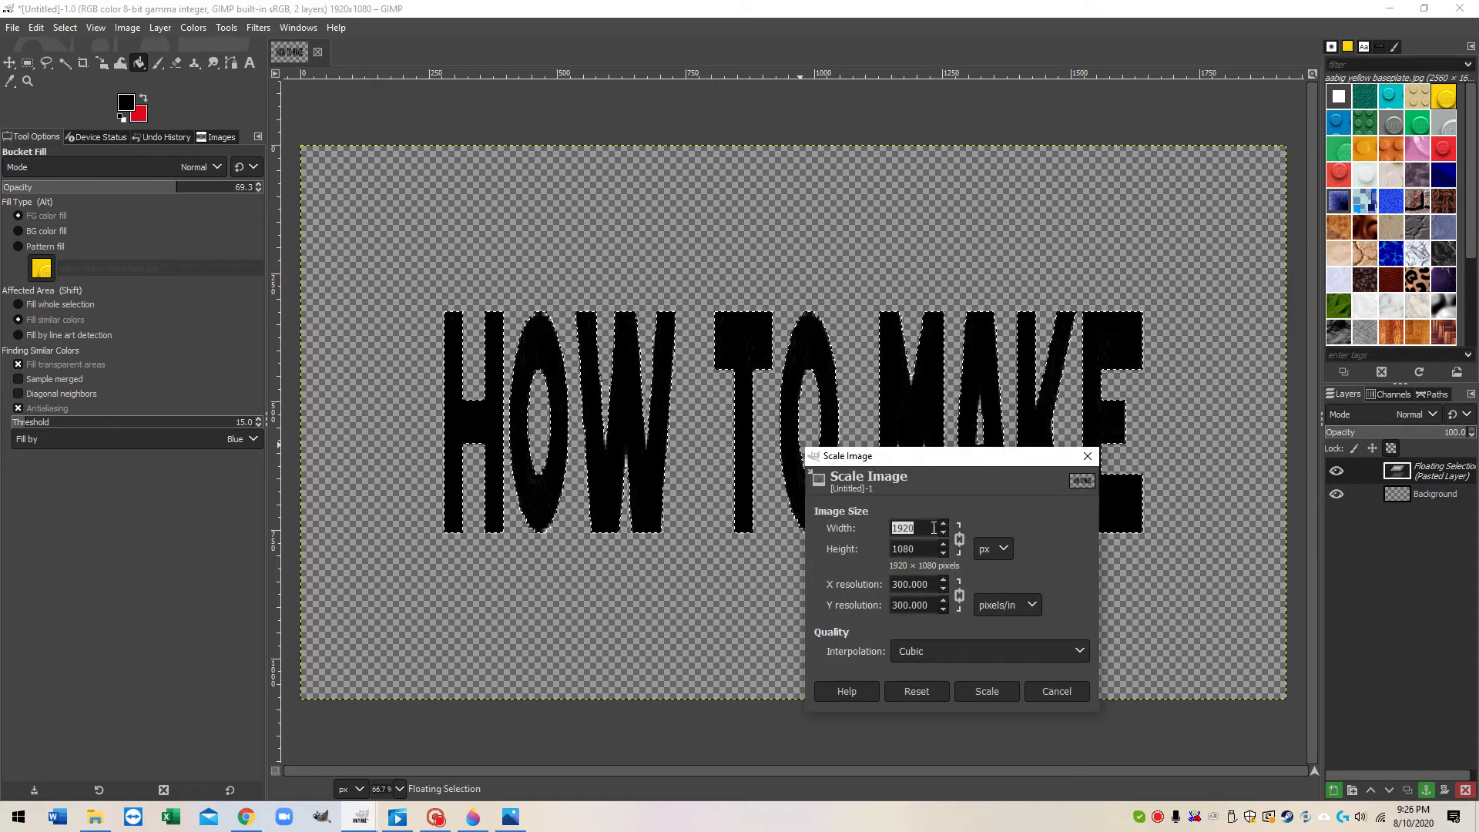
left_click(1088, 457)
right_click(836, 484)
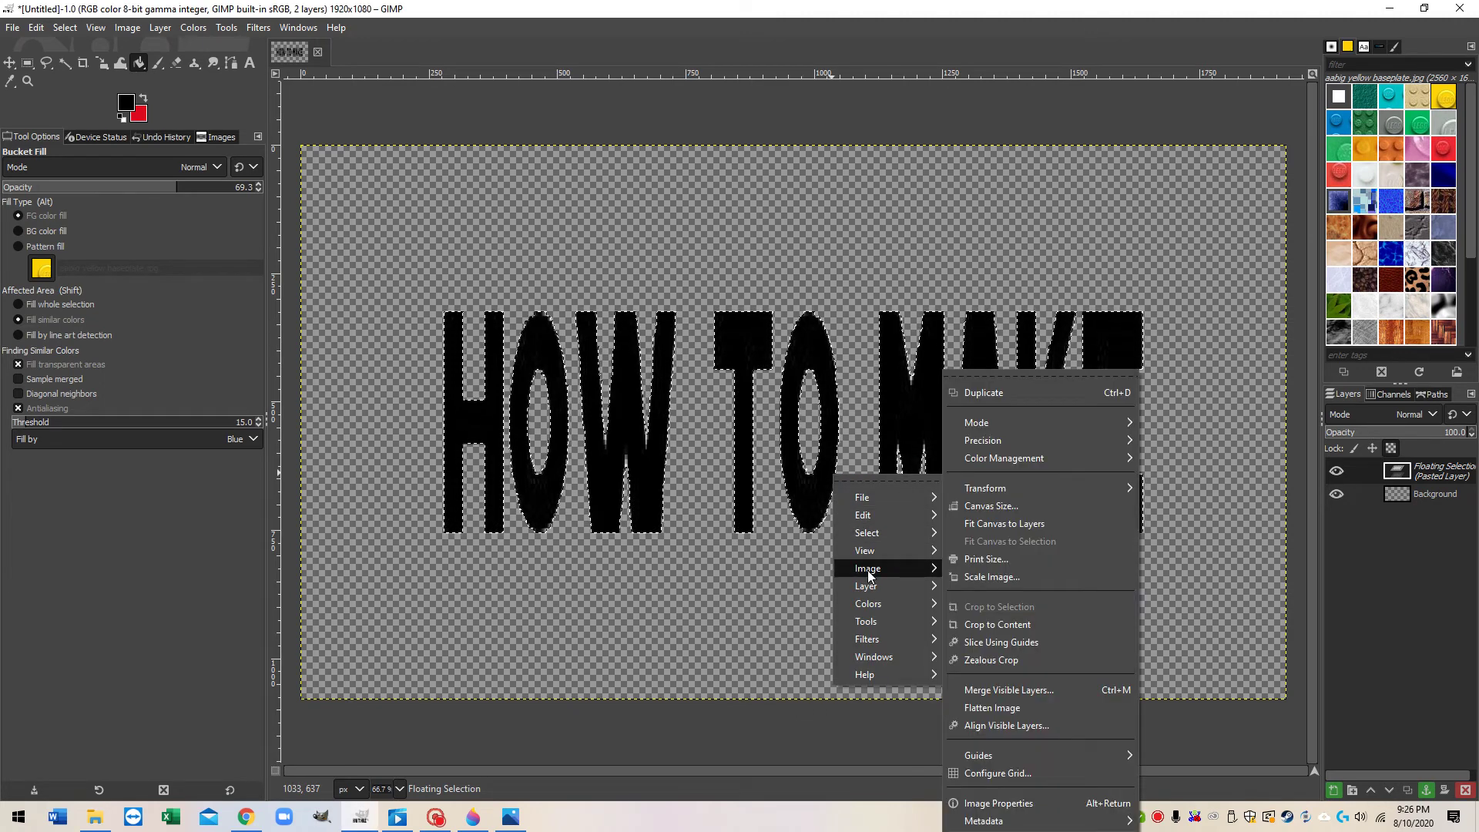
mouse_move(873, 587)
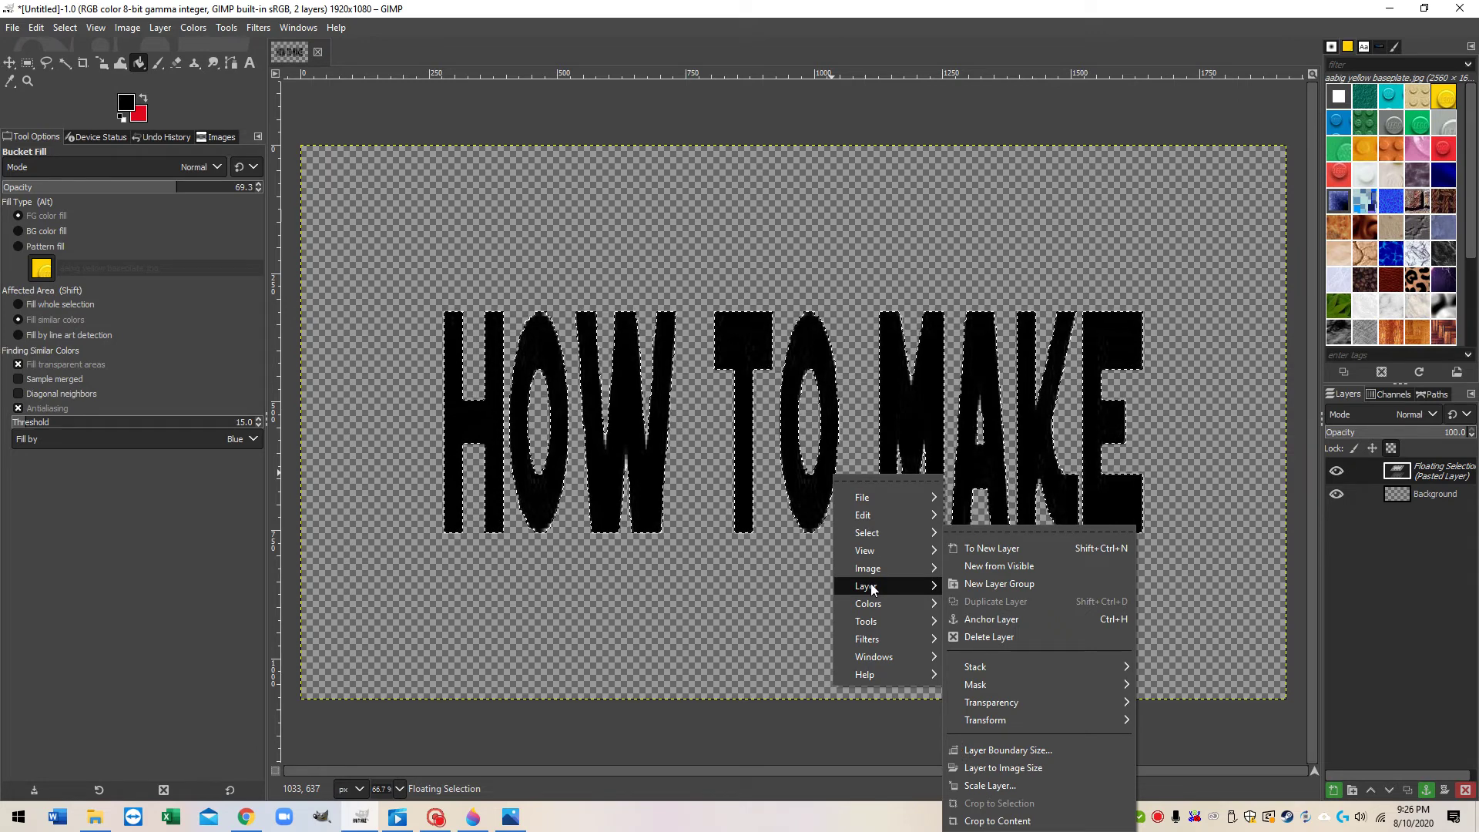
left_click(1024, 782)
left_click(1162, 570)
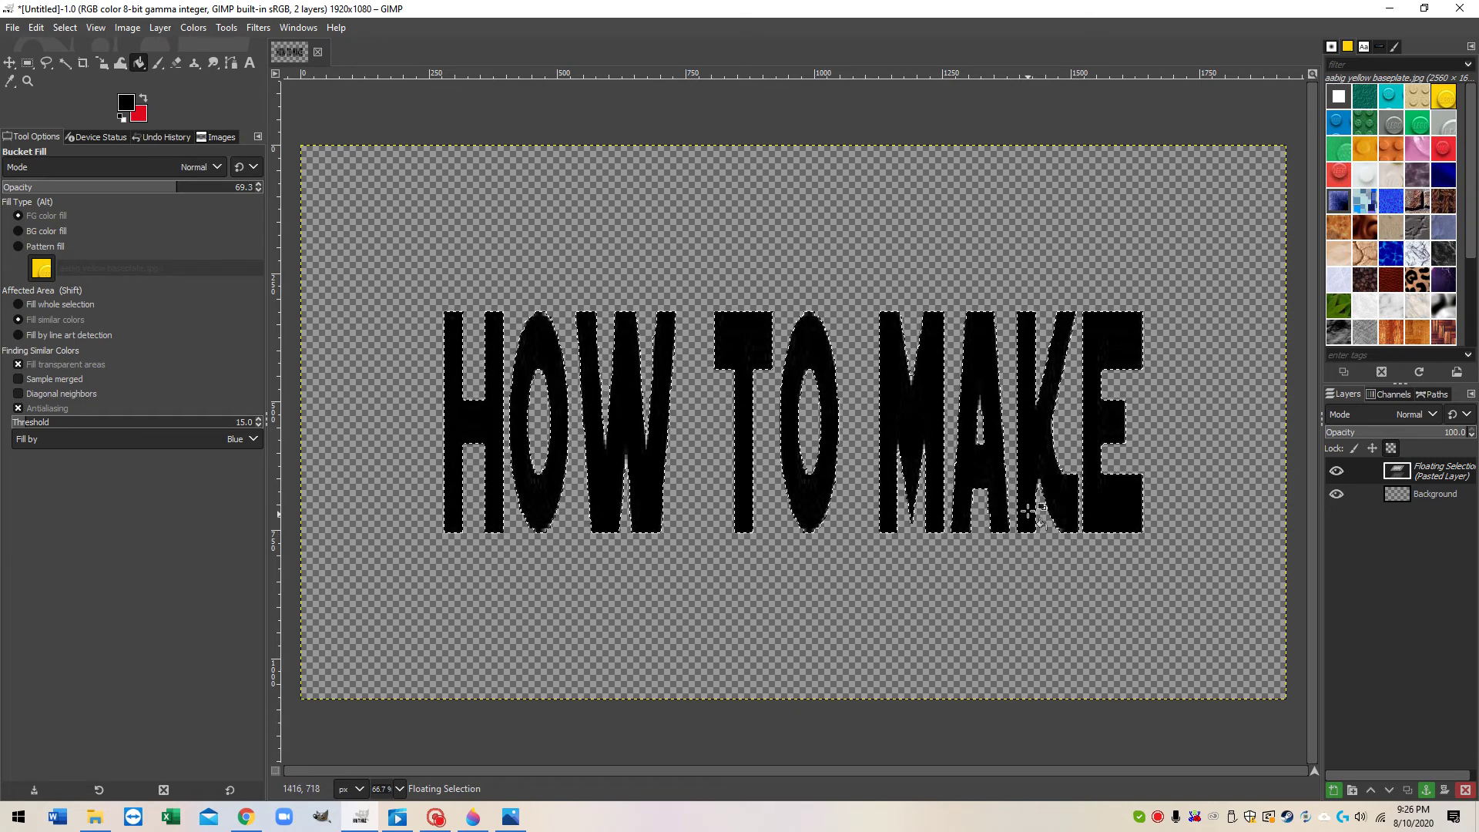
- Anchor the pasted HOW TO MAKE lettering to the background layer and turn the layer's alpha into a selection
left_click(65, 67)
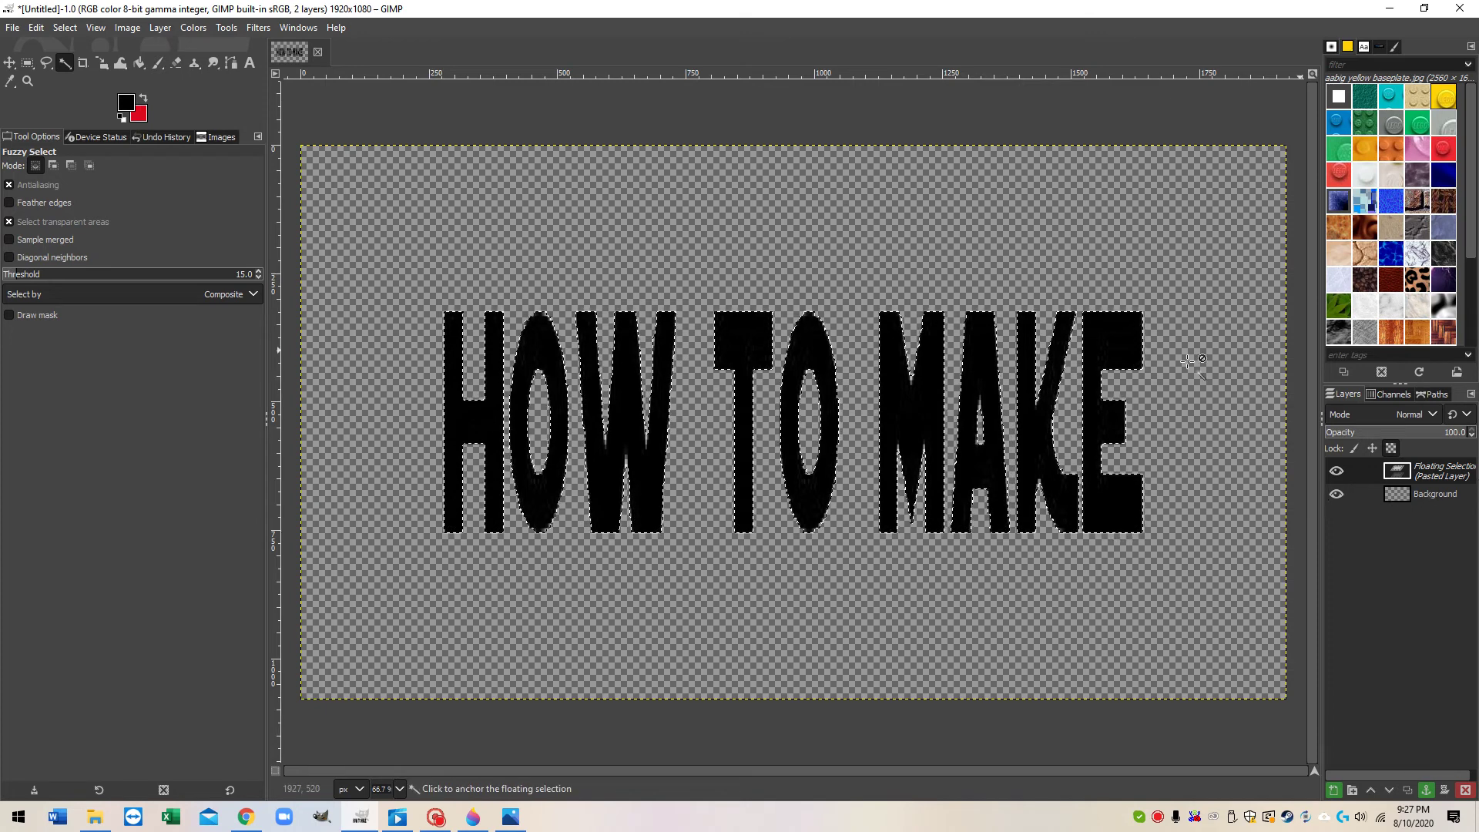
left_click(1426, 790)
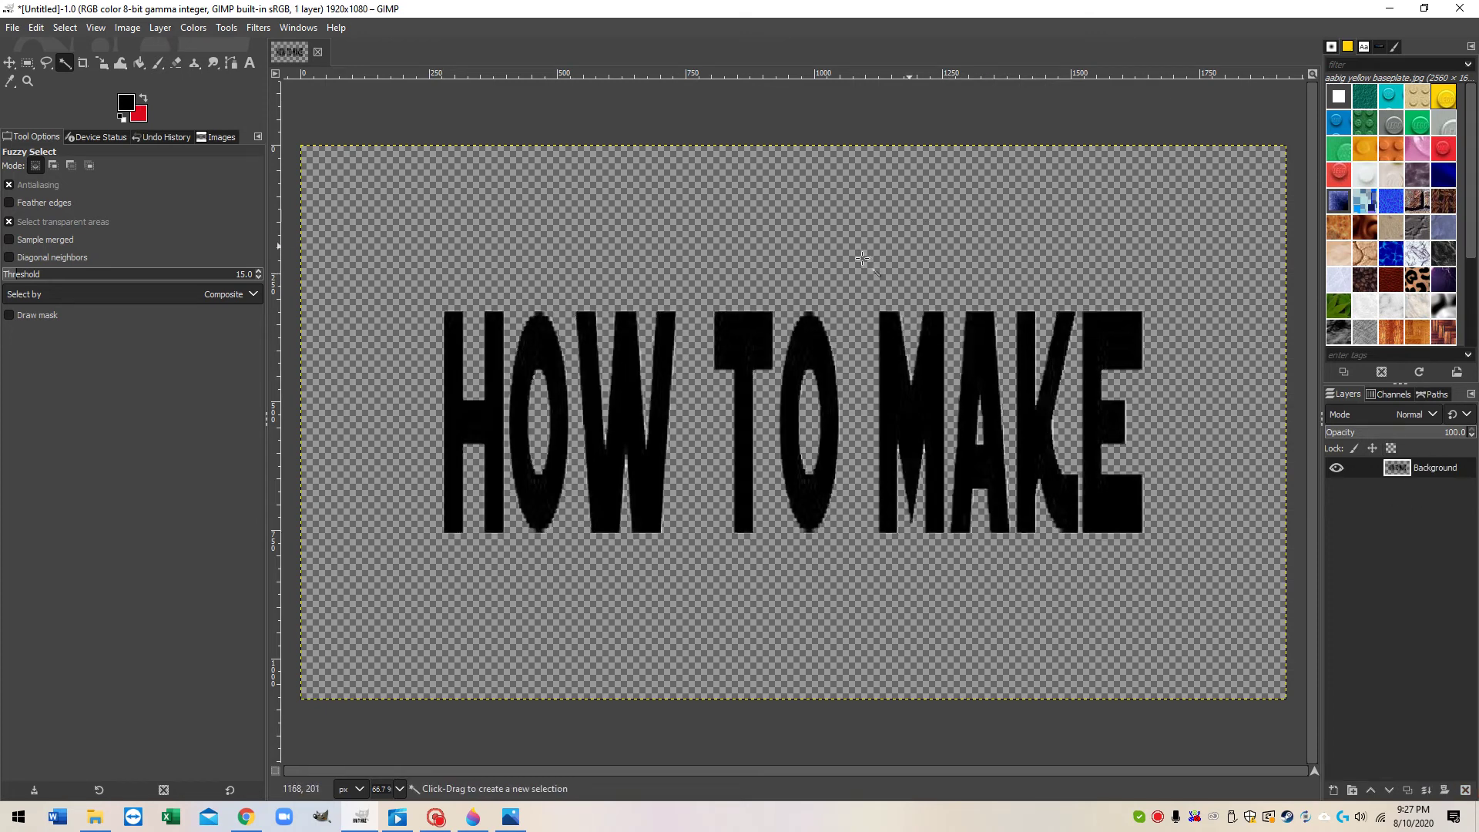
right_click(1360, 468)
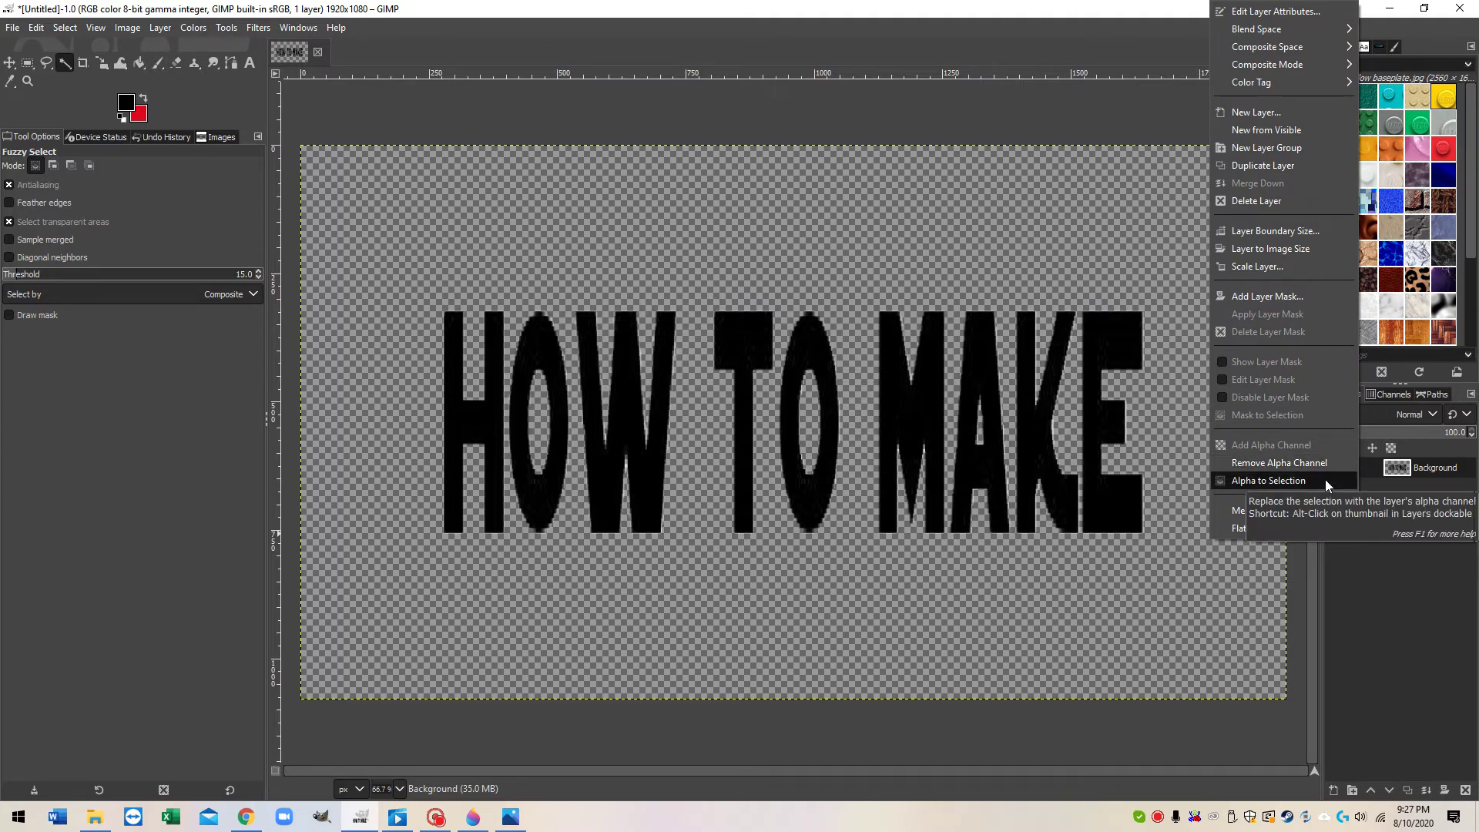
left_click(1325, 479)
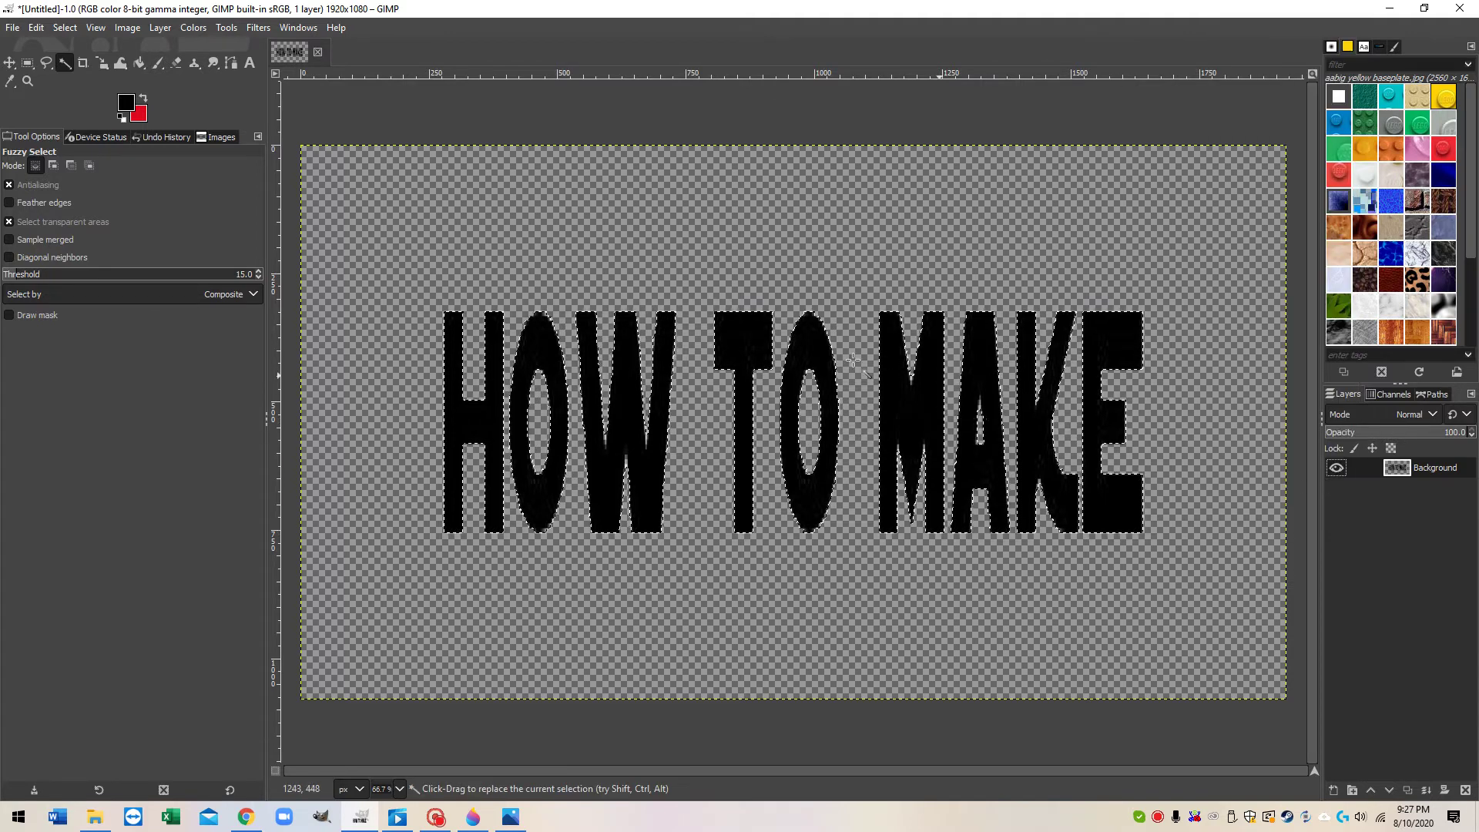
- Grow the selection around the HOW TO MAKE lettering by 20 px
right_click(903, 394)
mouse_move(934, 459)
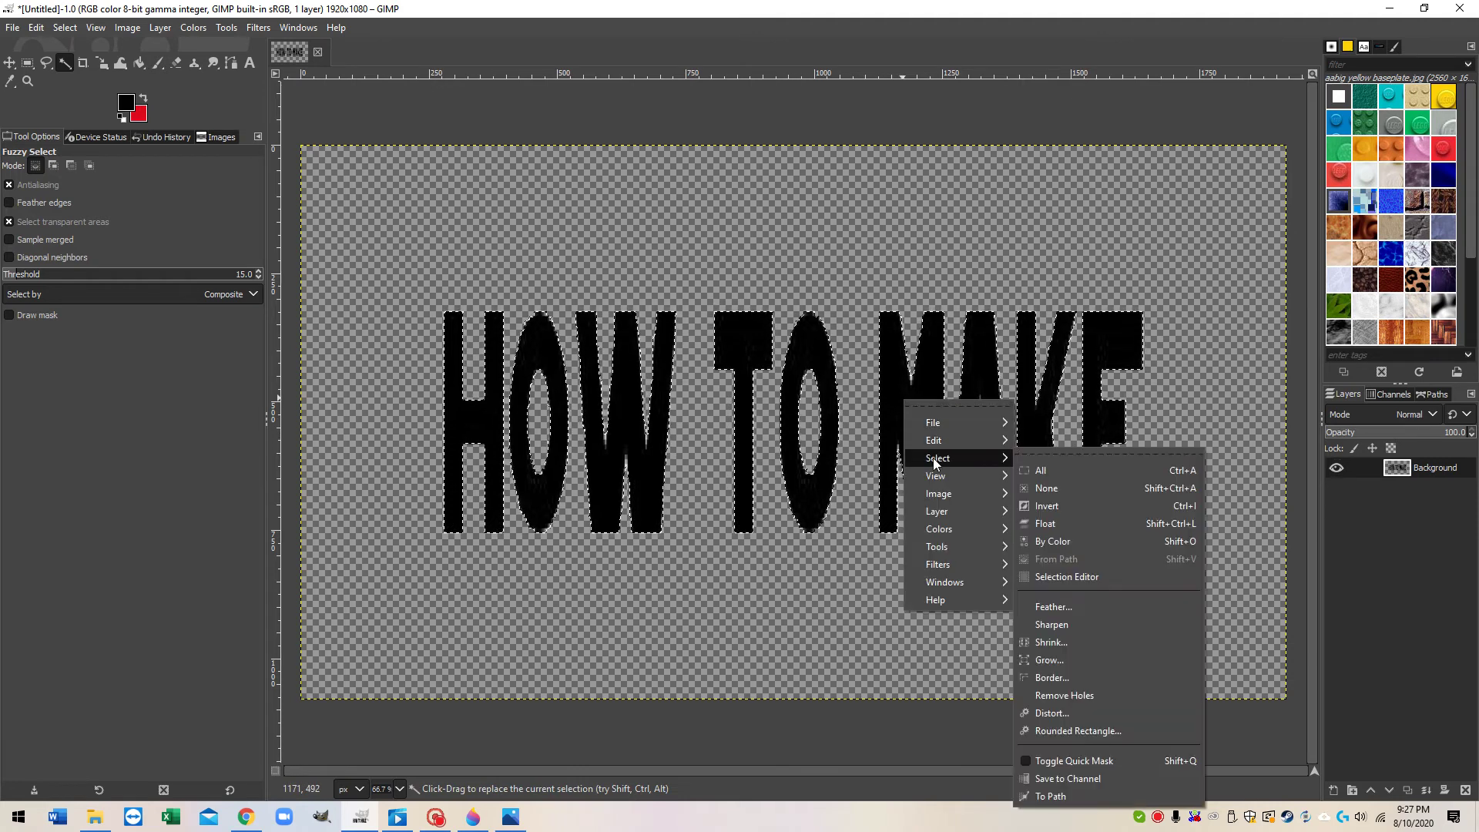
left_click(1071, 663)
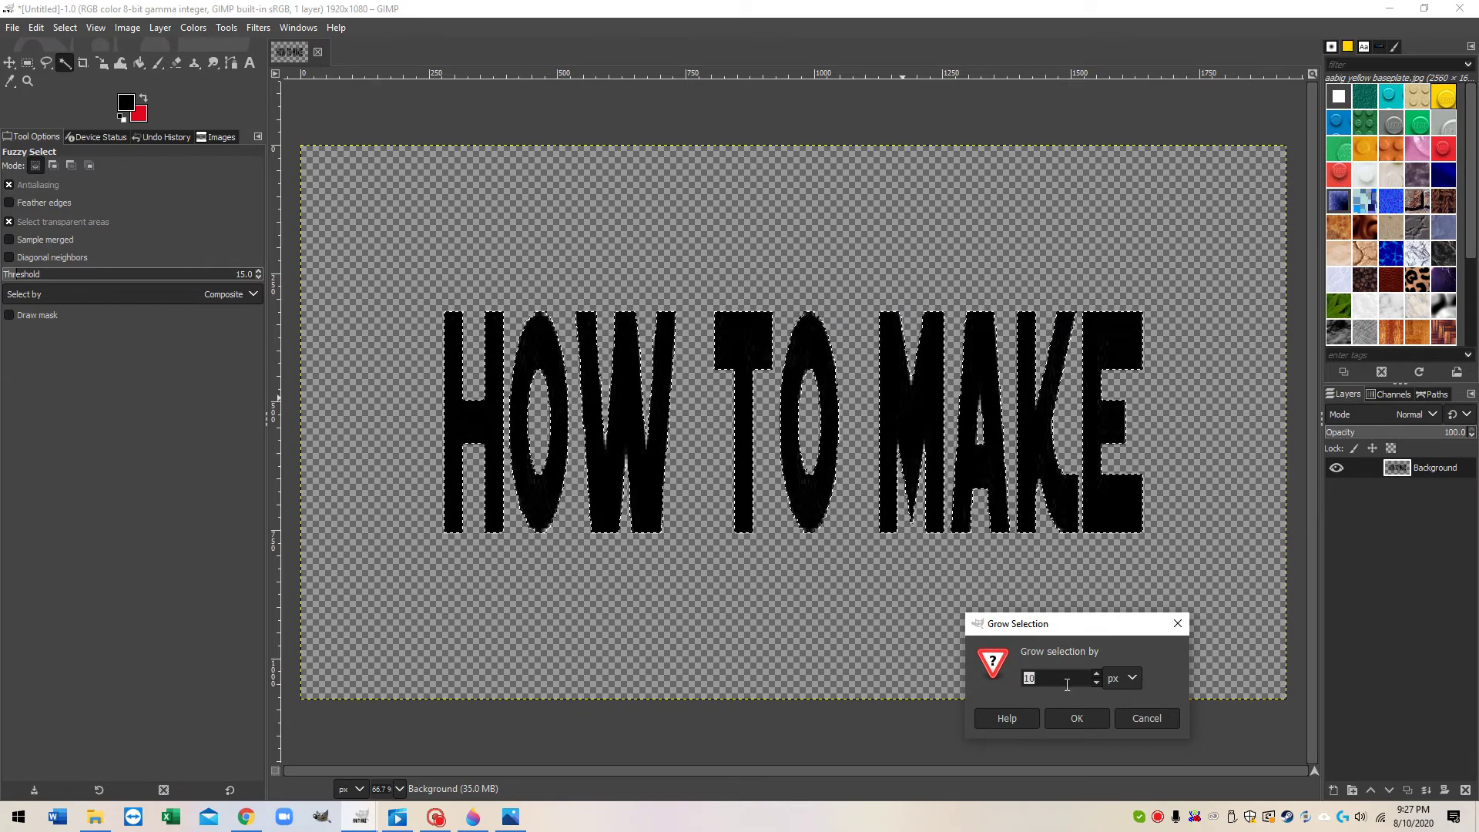
left_click(470, 822)
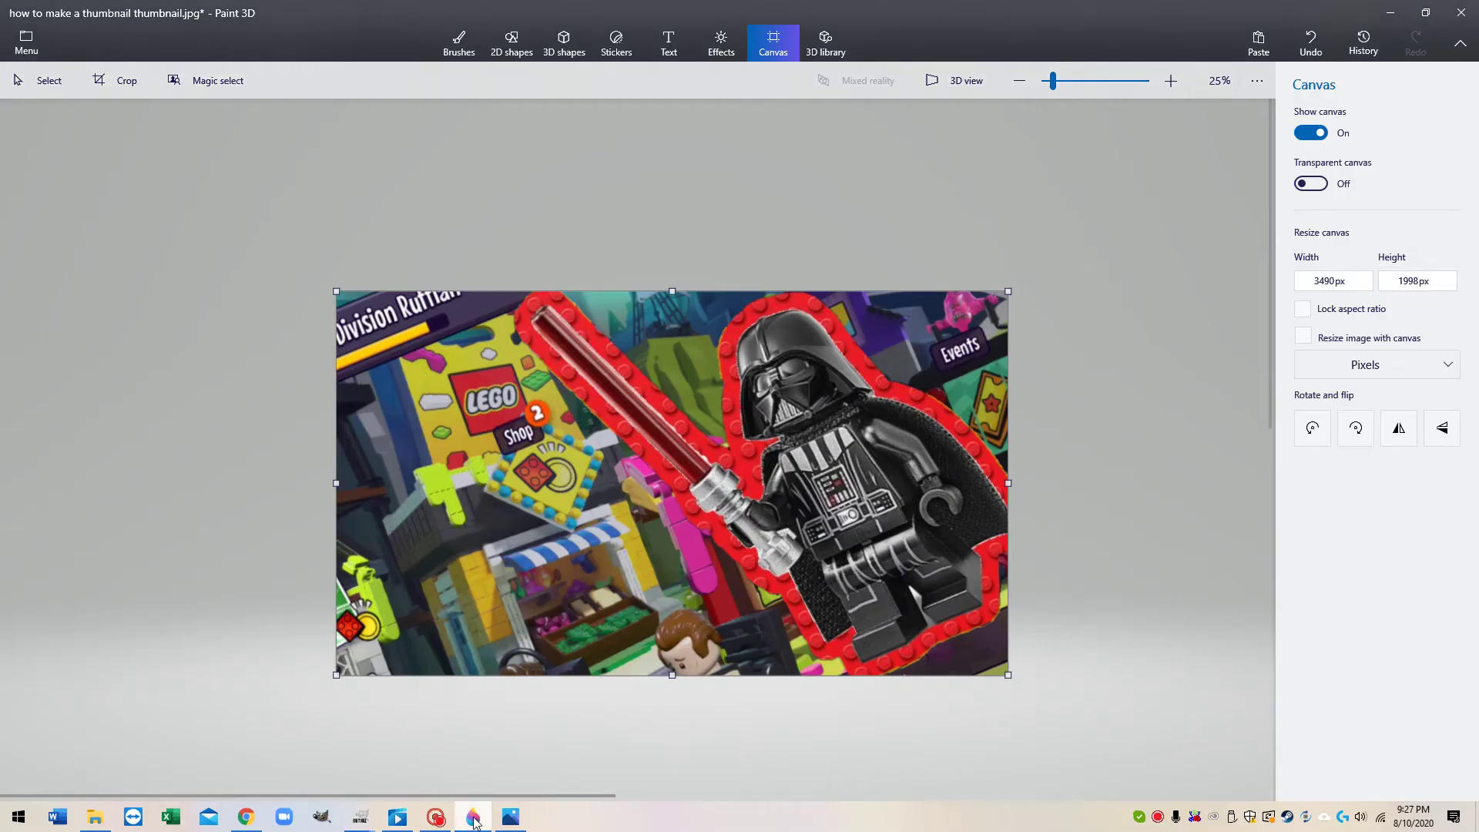
left_click(474, 821)
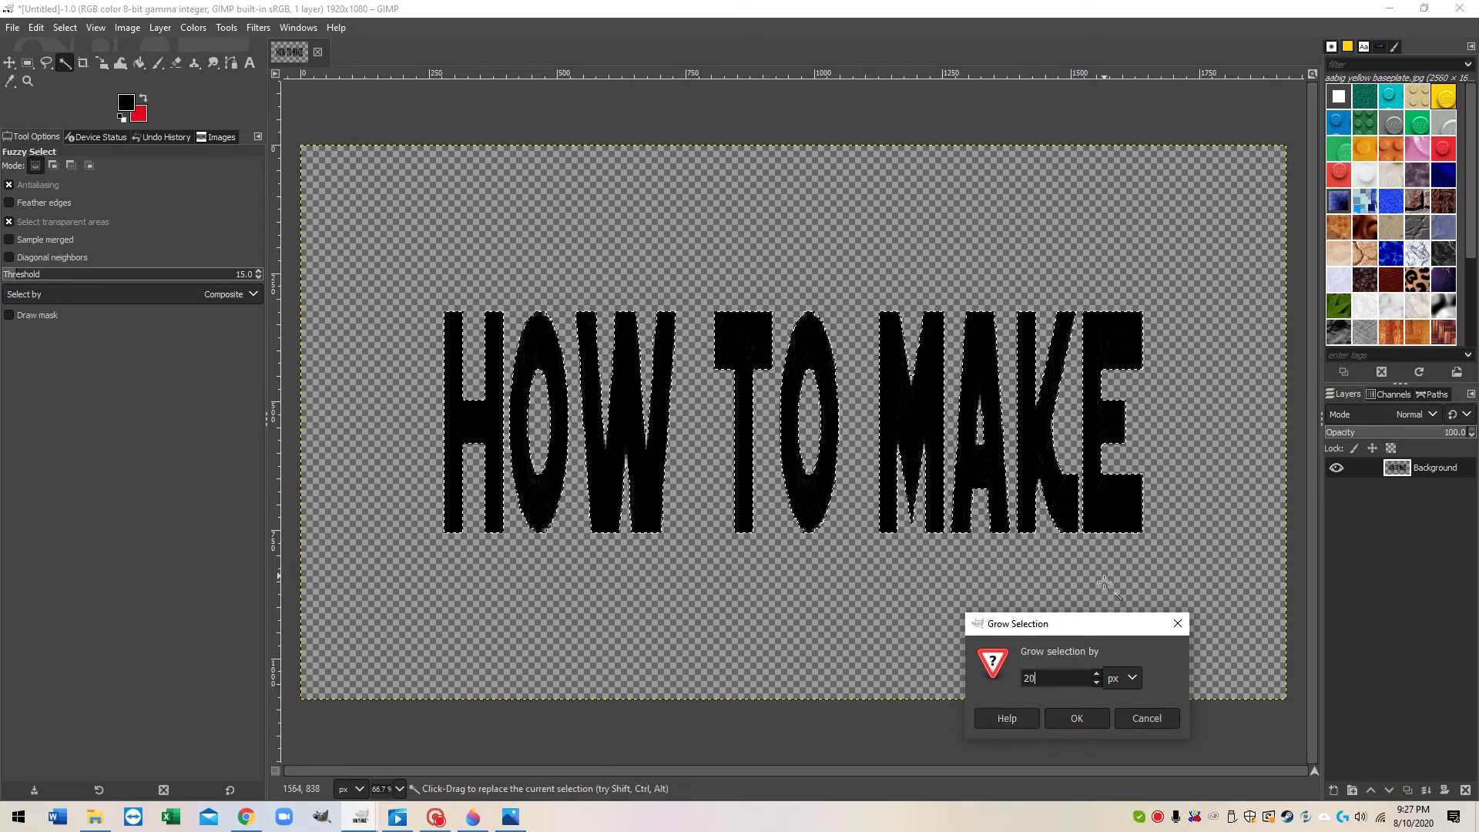
left_click(1078, 719)
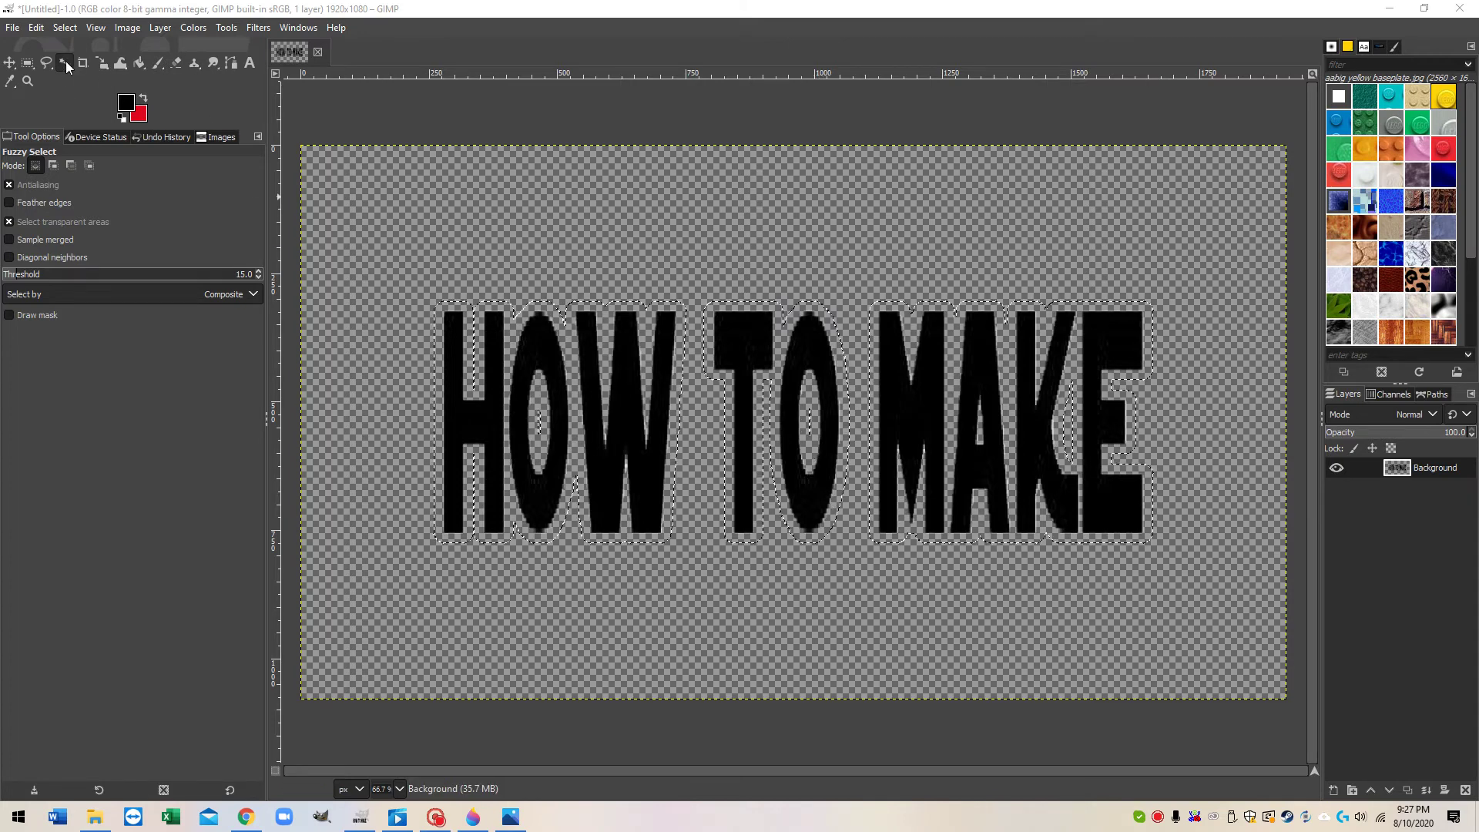
- Bucket-fill every letter of HOW TO MAKE with the aabig yellow baseplate.jpg pattern
left_click(139, 63)
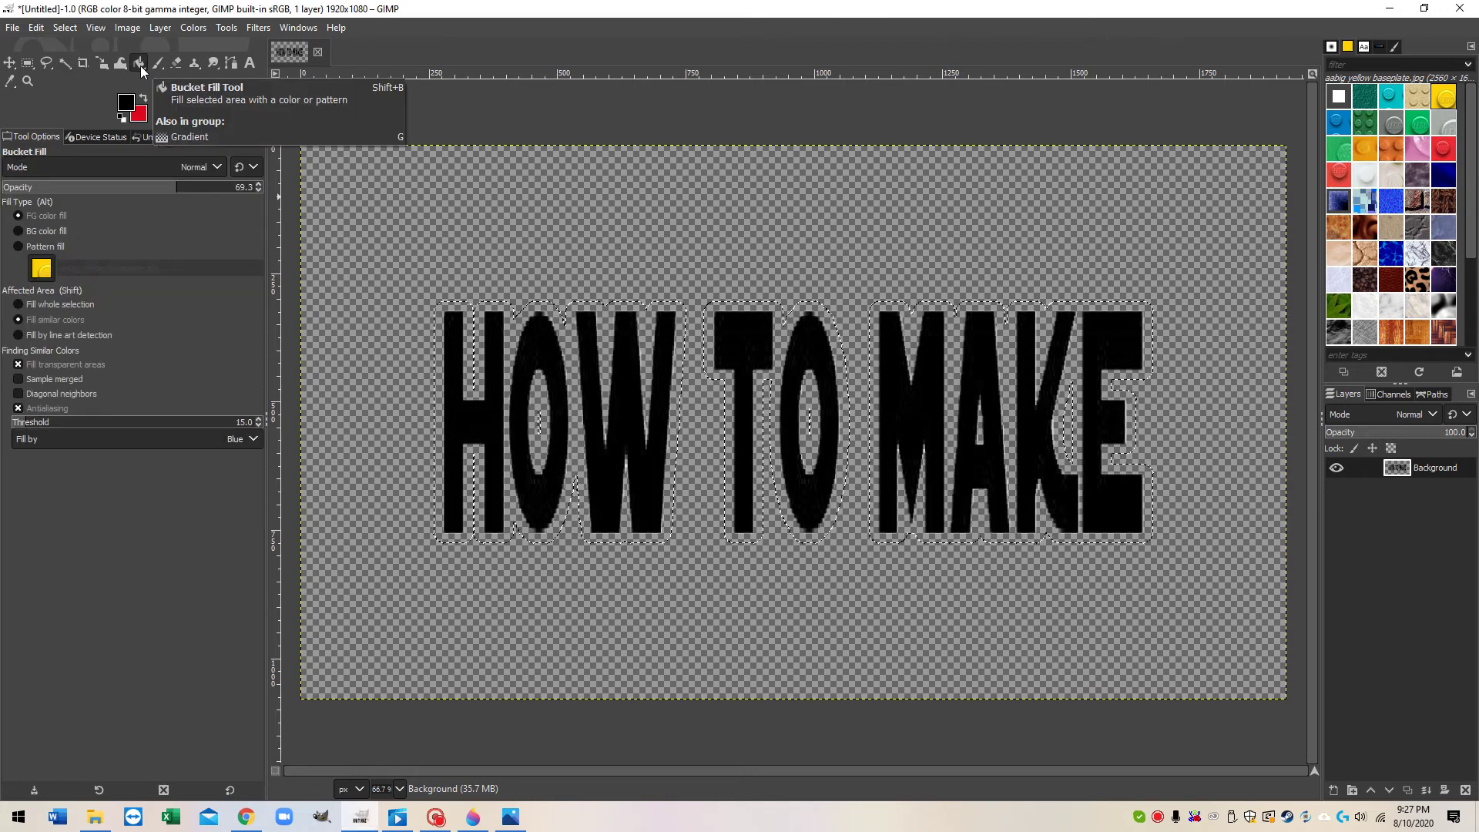
left_click(23, 247)
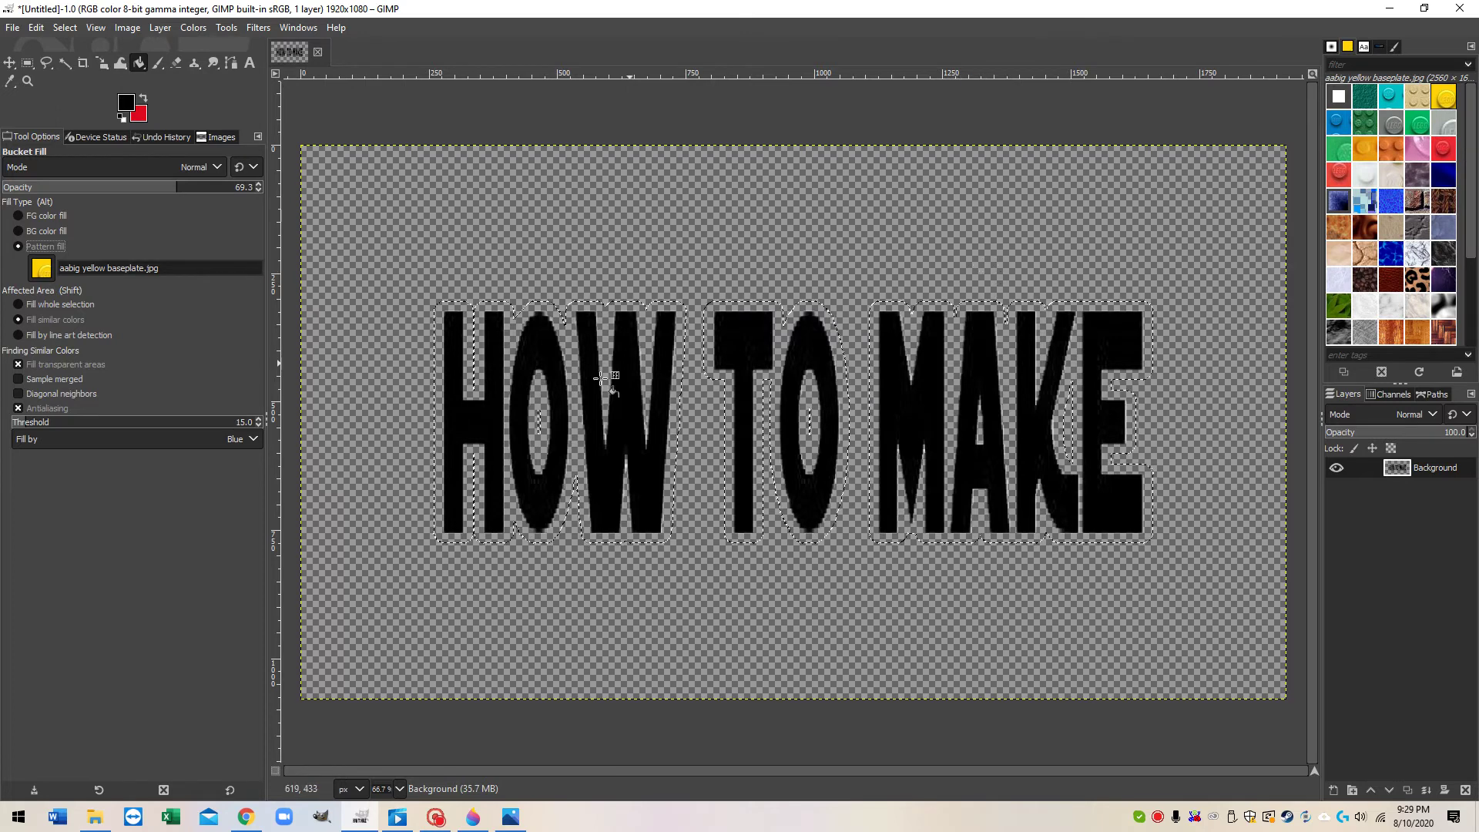
left_click(468, 420)
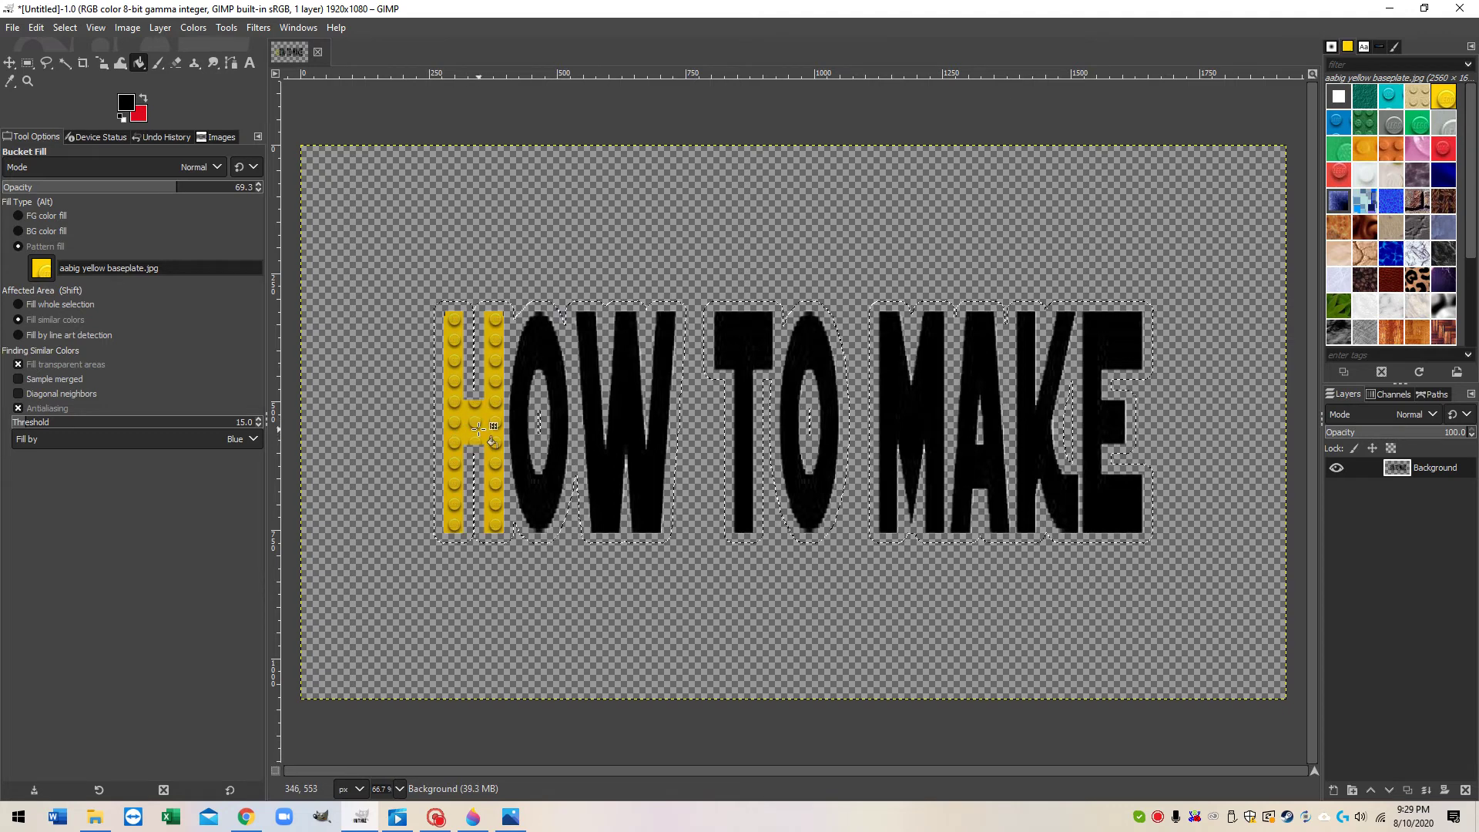
left_click(483, 437)
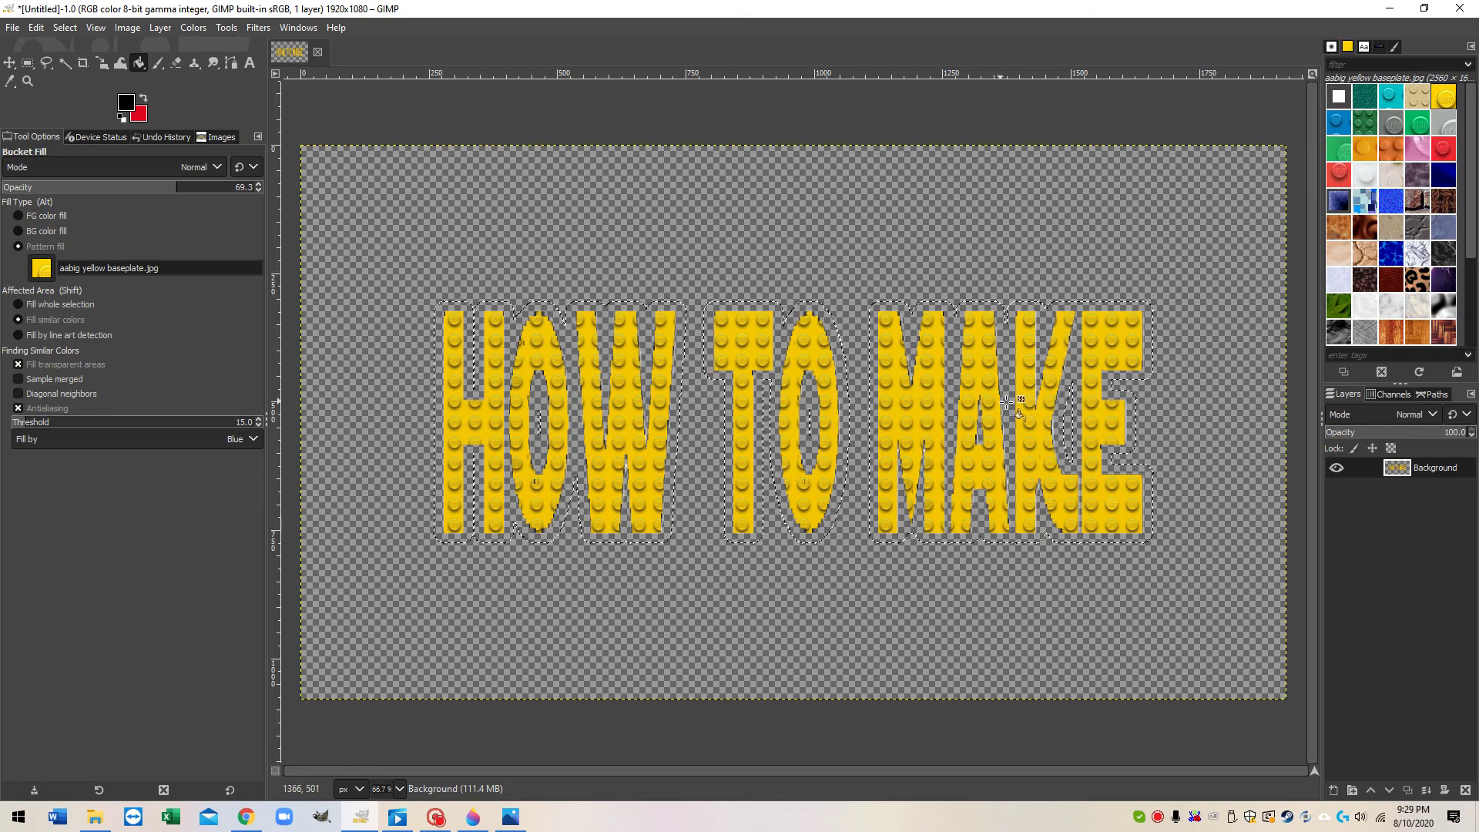
- Bucket-fill the grown border around the letters and the openings of both Os with the black foreground color
left_click(19, 216)
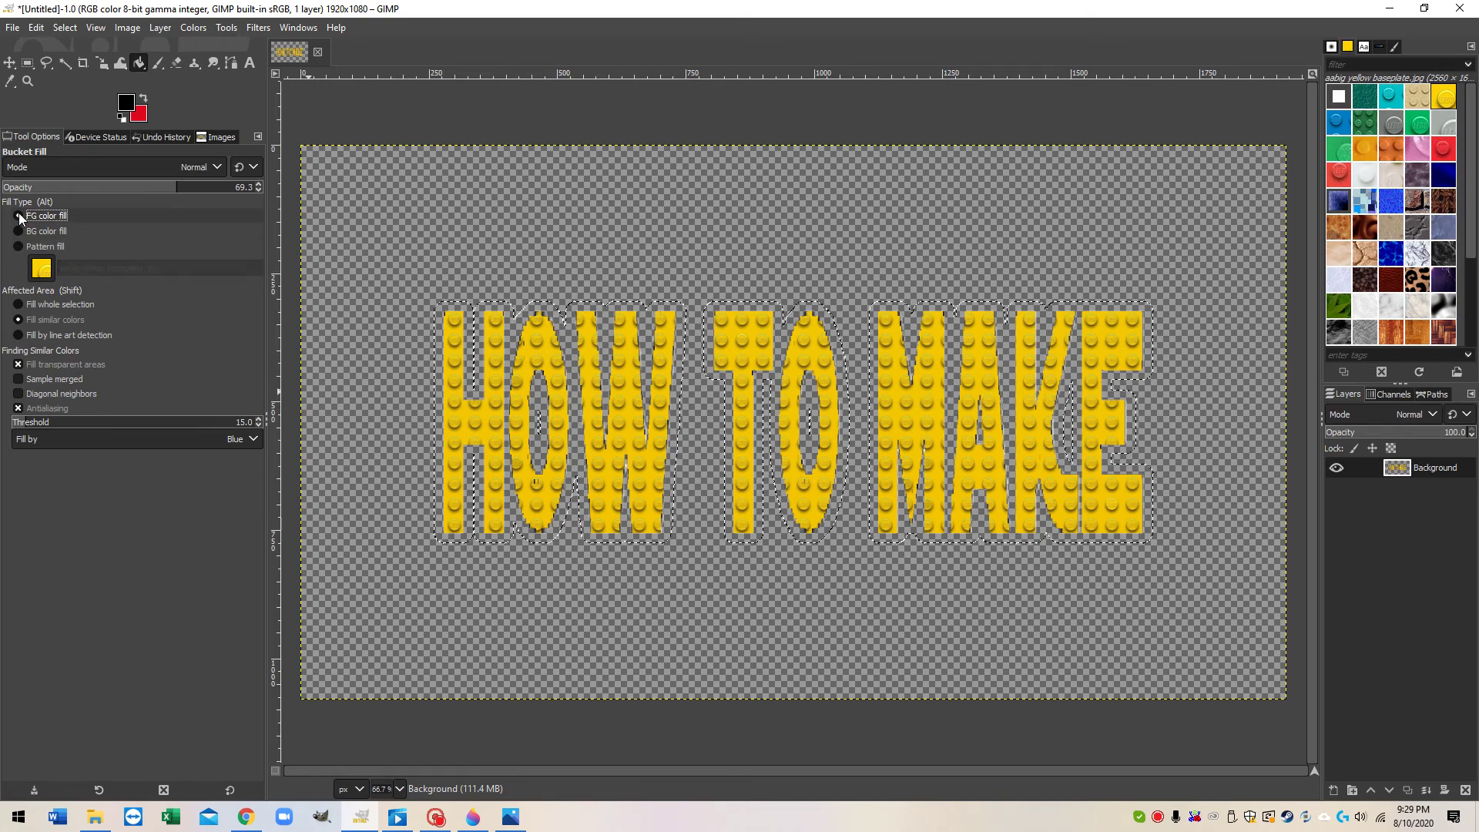
left_click(134, 106)
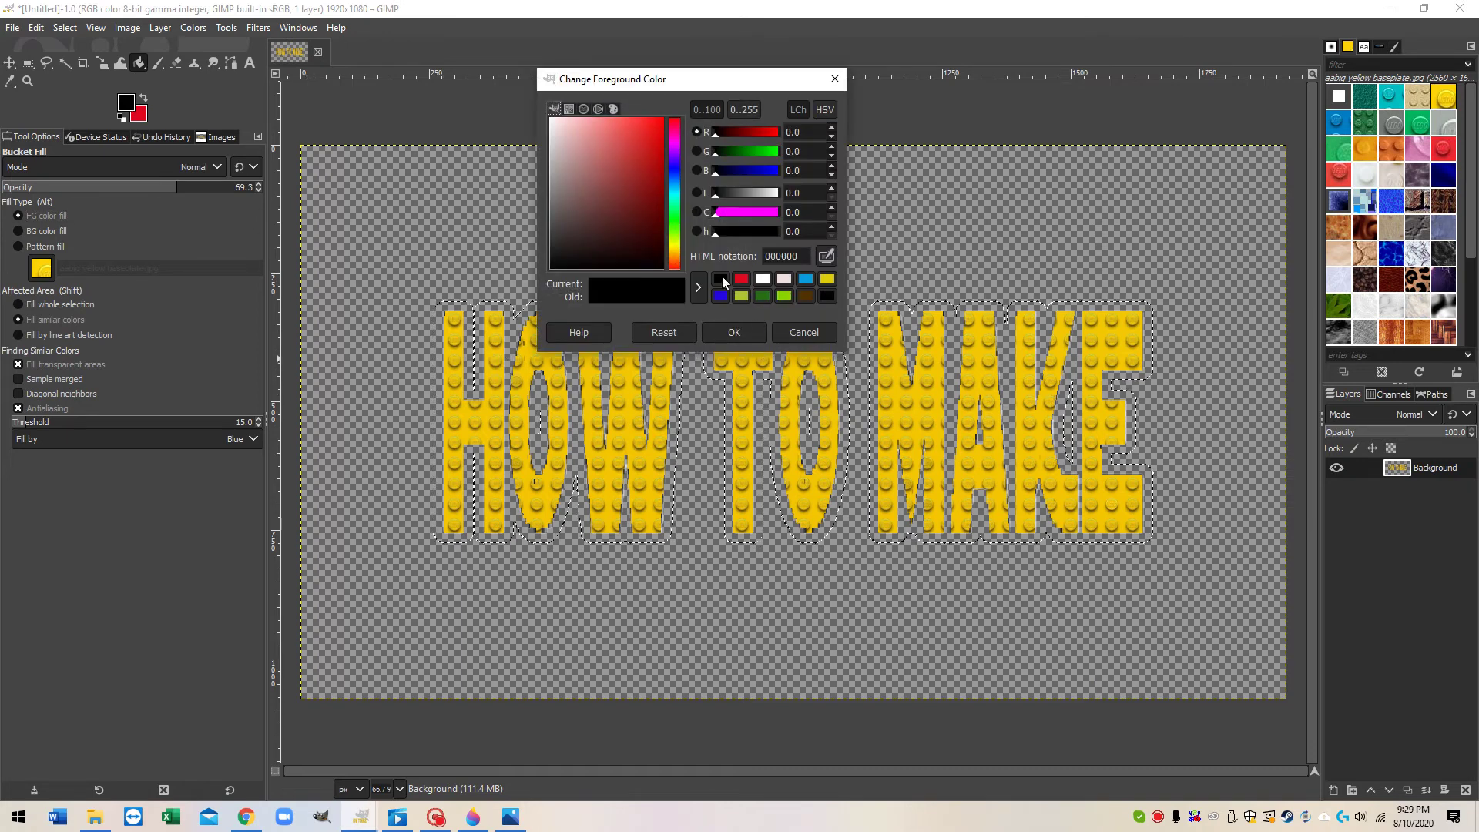
left_click(834, 80)
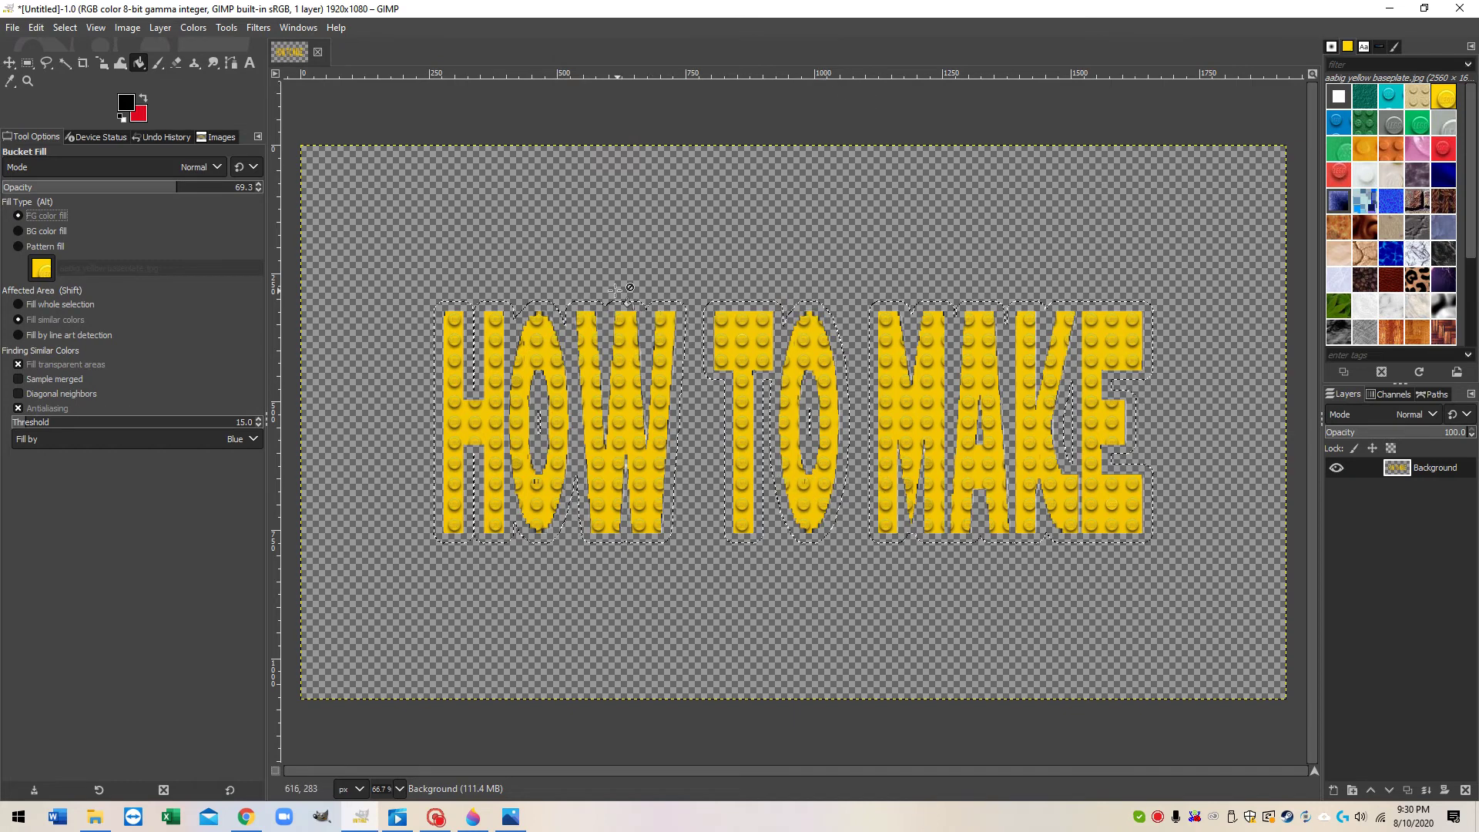
left_click(573, 340)
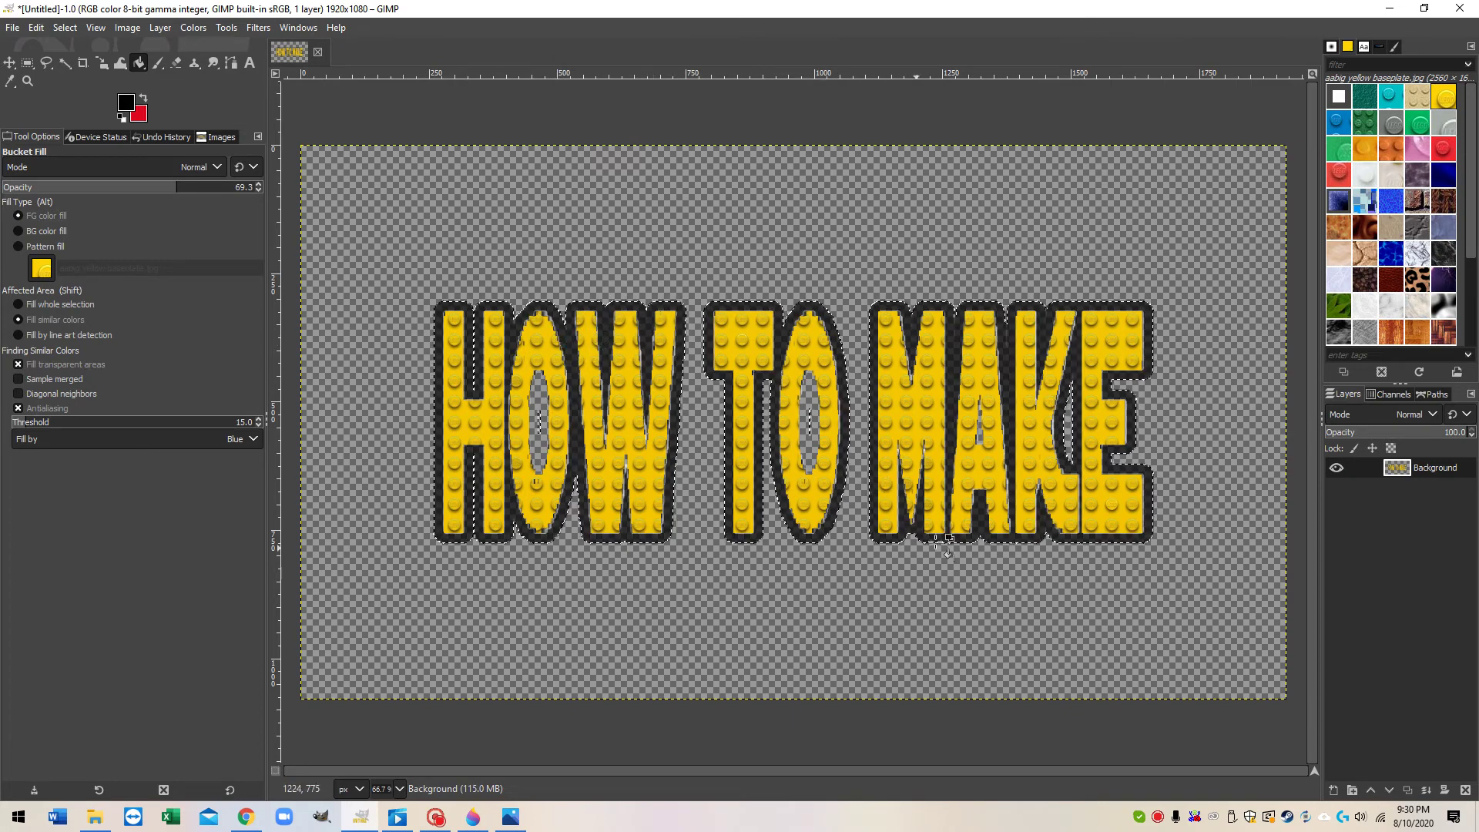
left_click(812, 390)
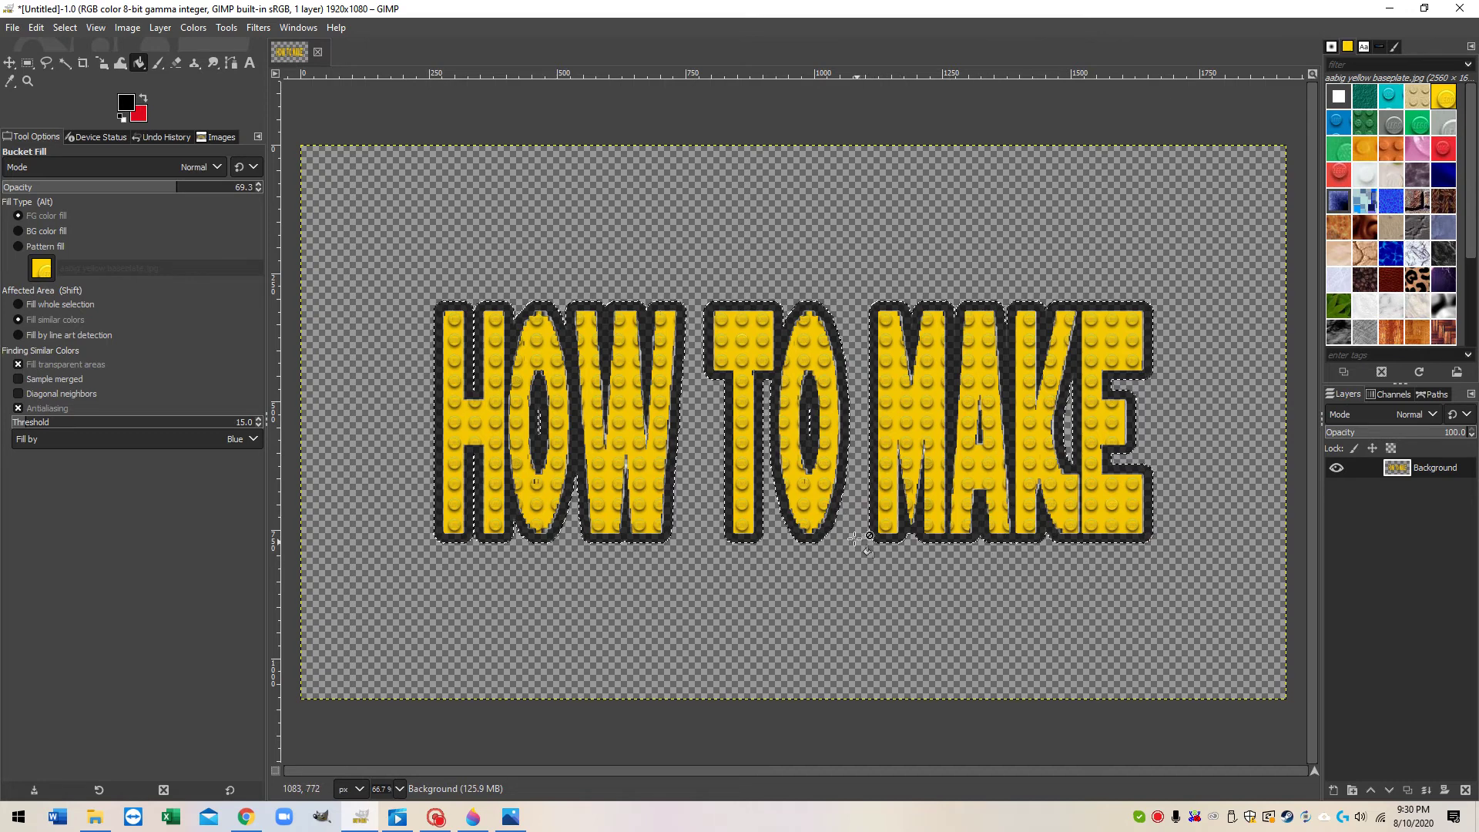
- Try to copy the outlined yellow lettering into the Paint 3D thumbnail, and undo the paste
right_click(903, 205)
mouse_move(918, 246)
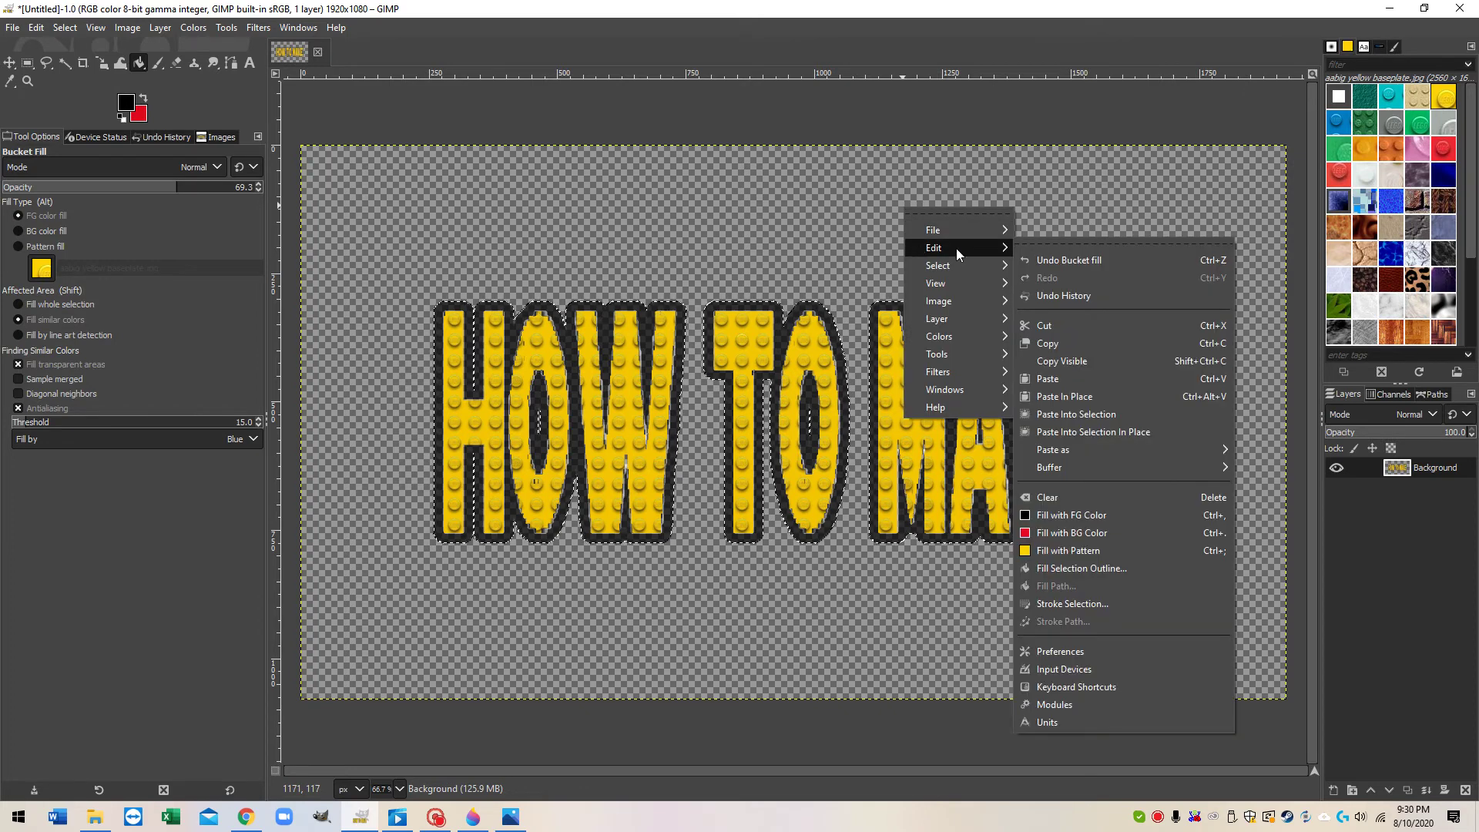
left_click(1084, 344)
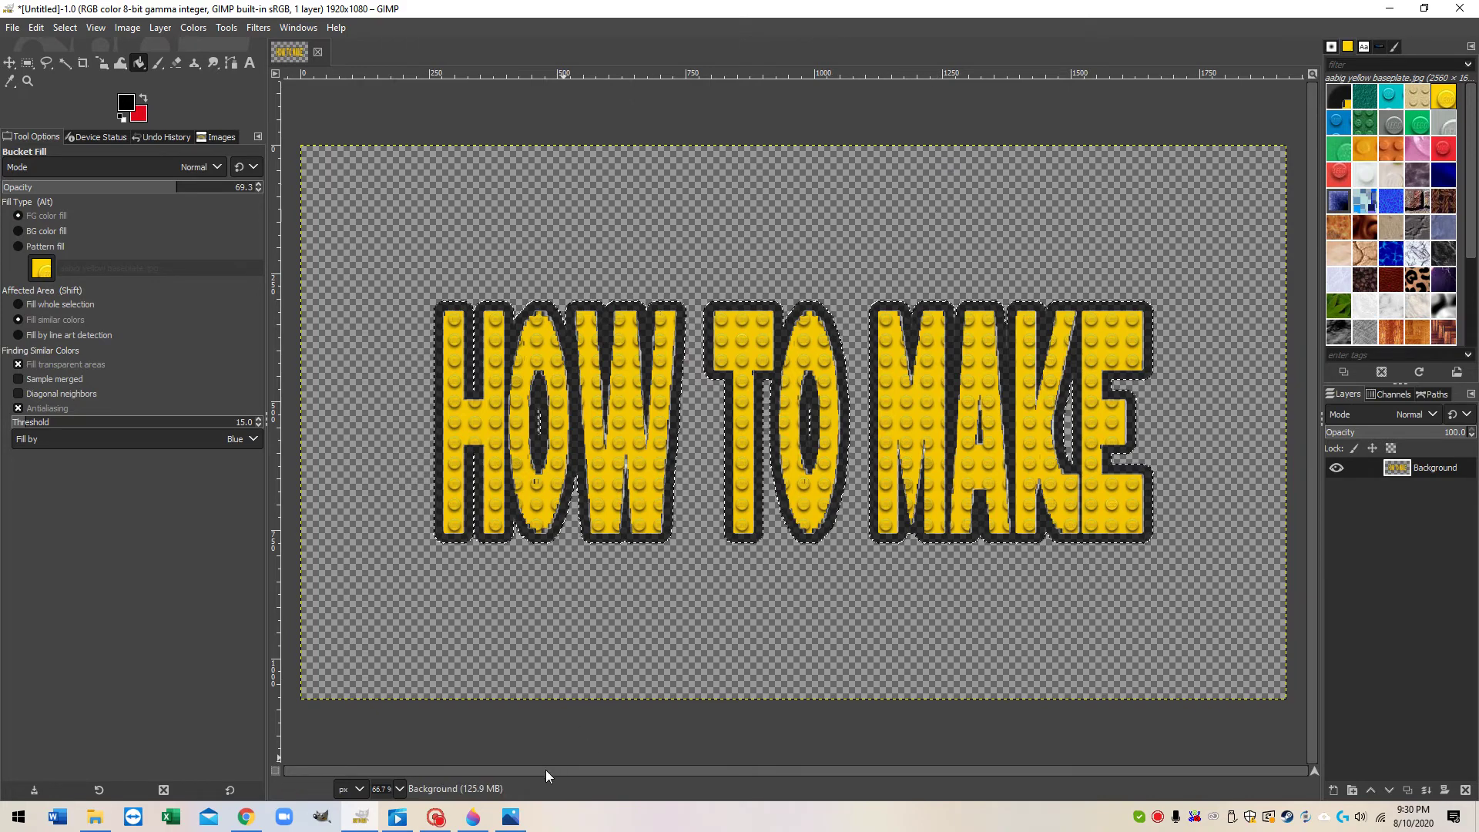
left_click(476, 820)
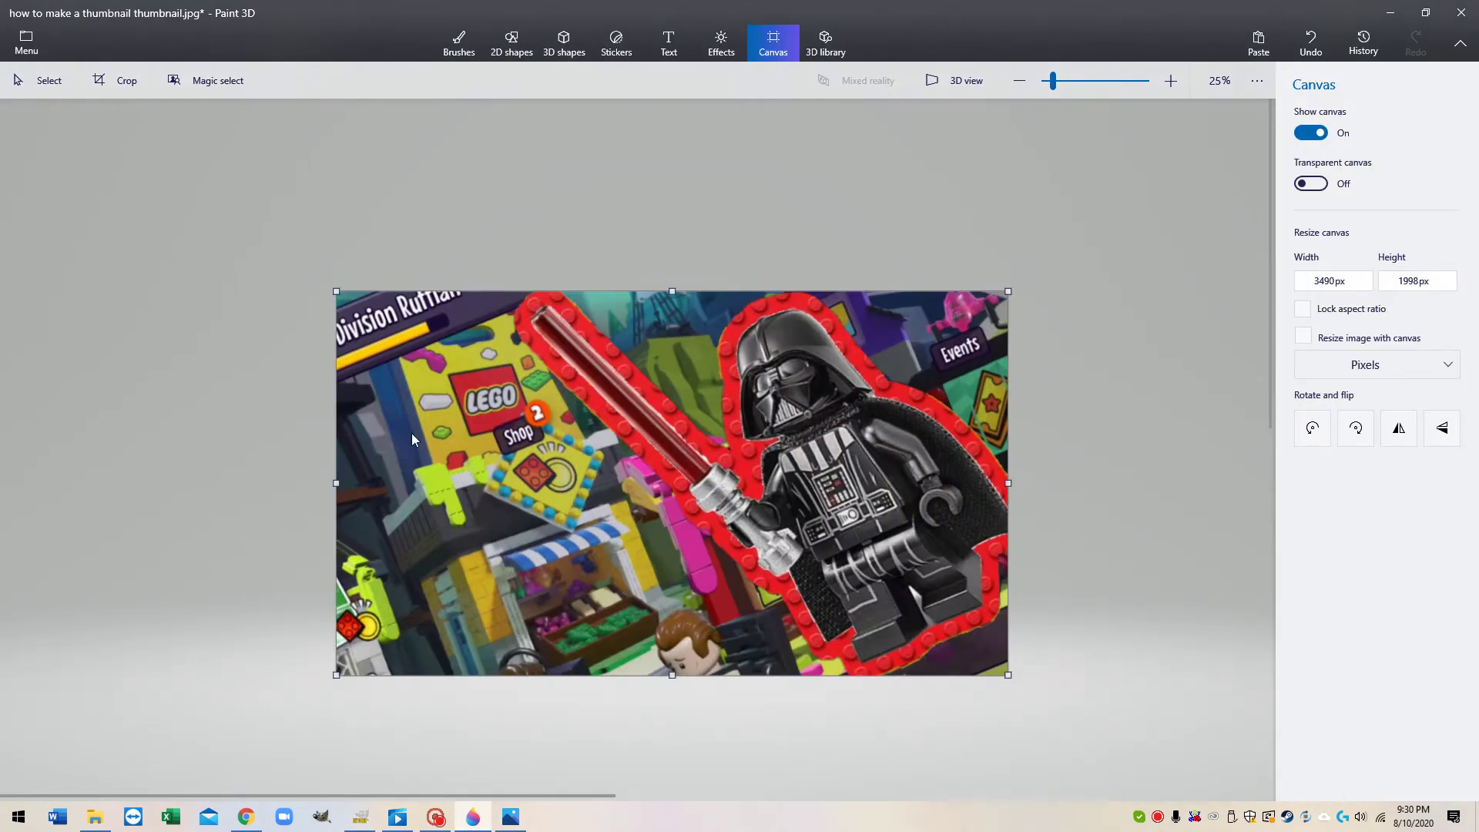
scroll(456, 467, "up", 3)
right_click(397, 443)
left_click(450, 556)
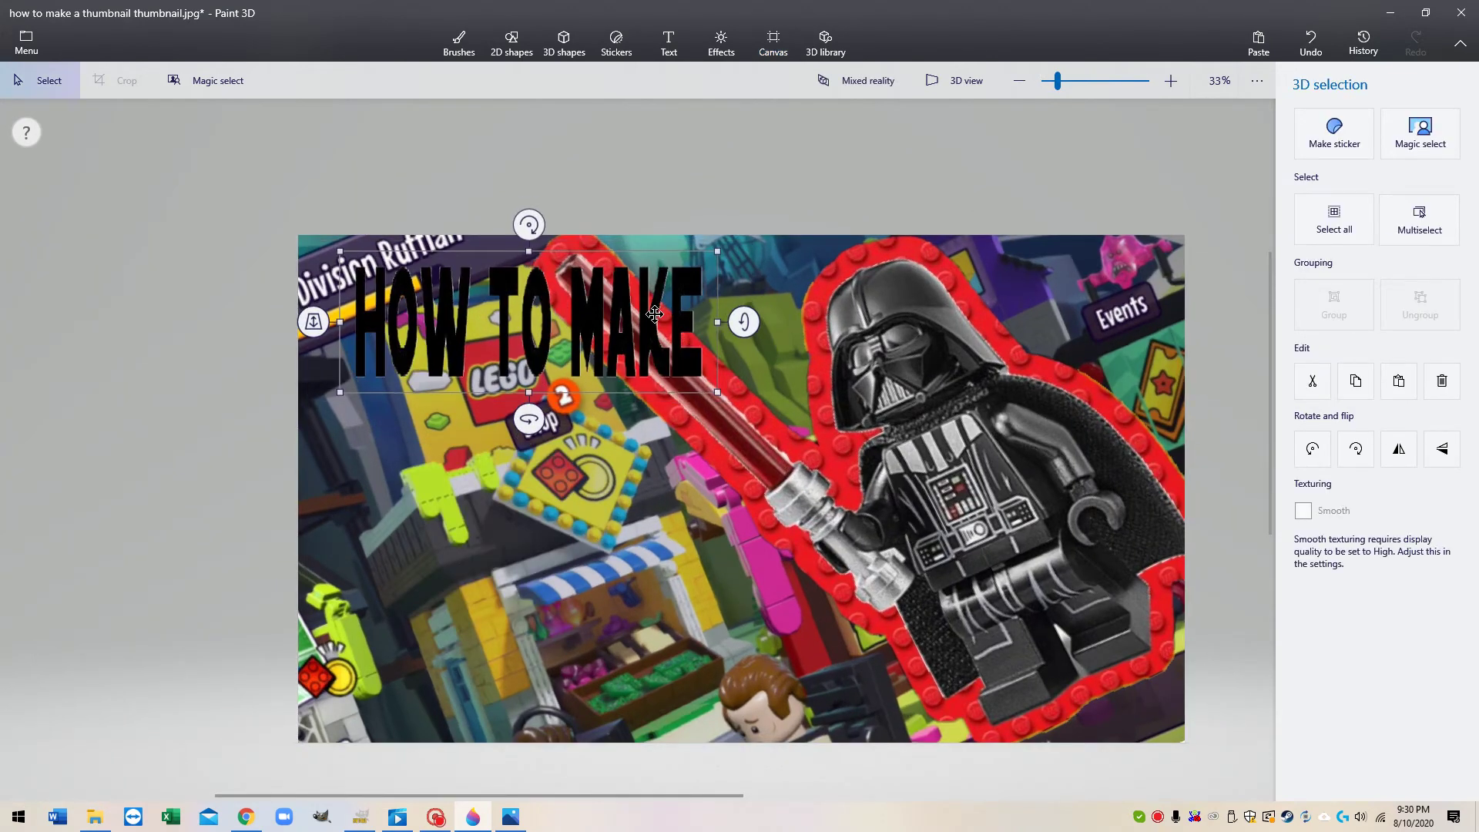
key("ctrl+z")
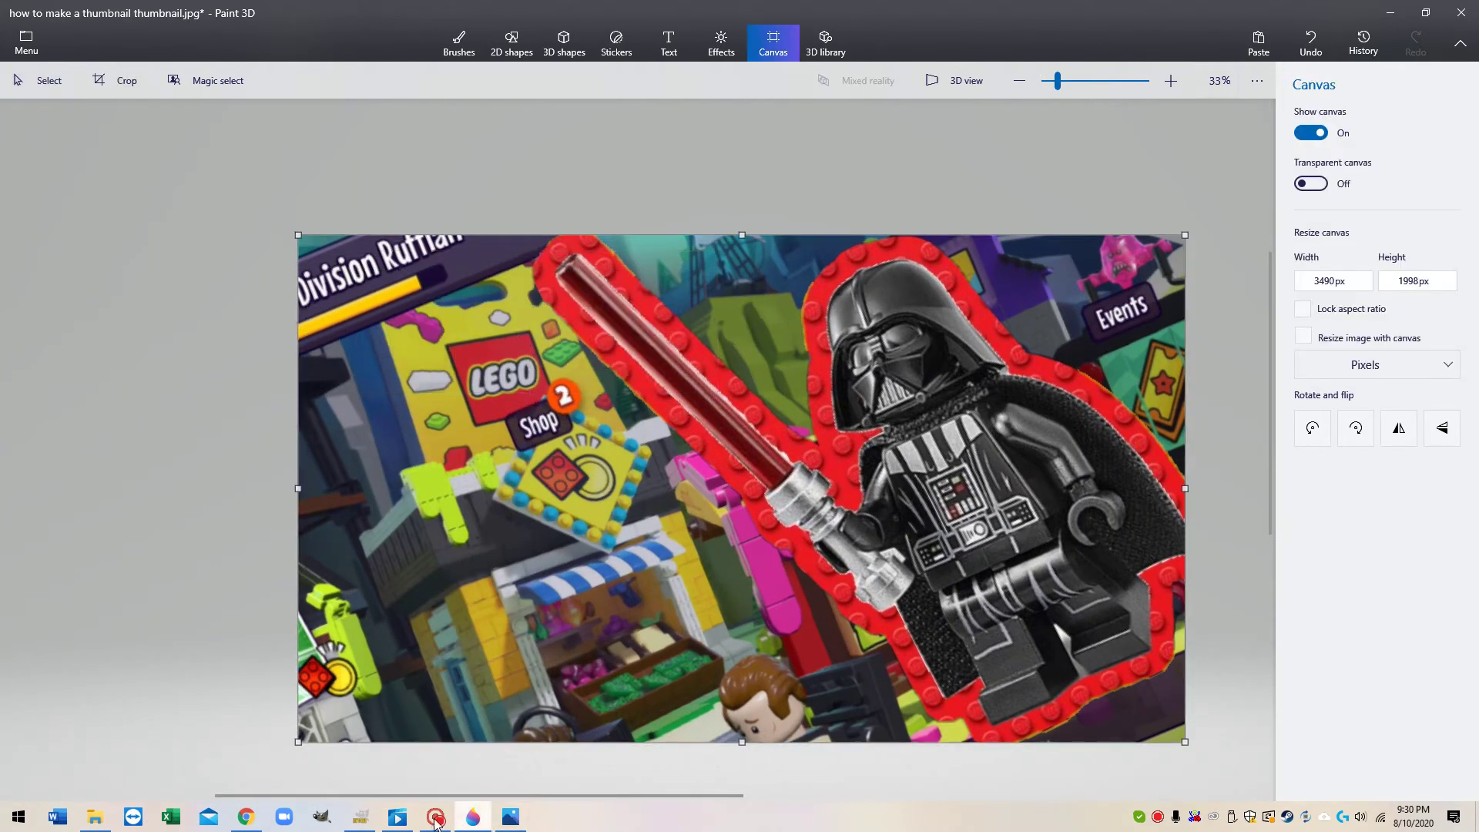
- Switch back to GIMP, copy the outlined yellow lettering, and paste it into the thumbnail in Paint 3D
left_click(360, 817)
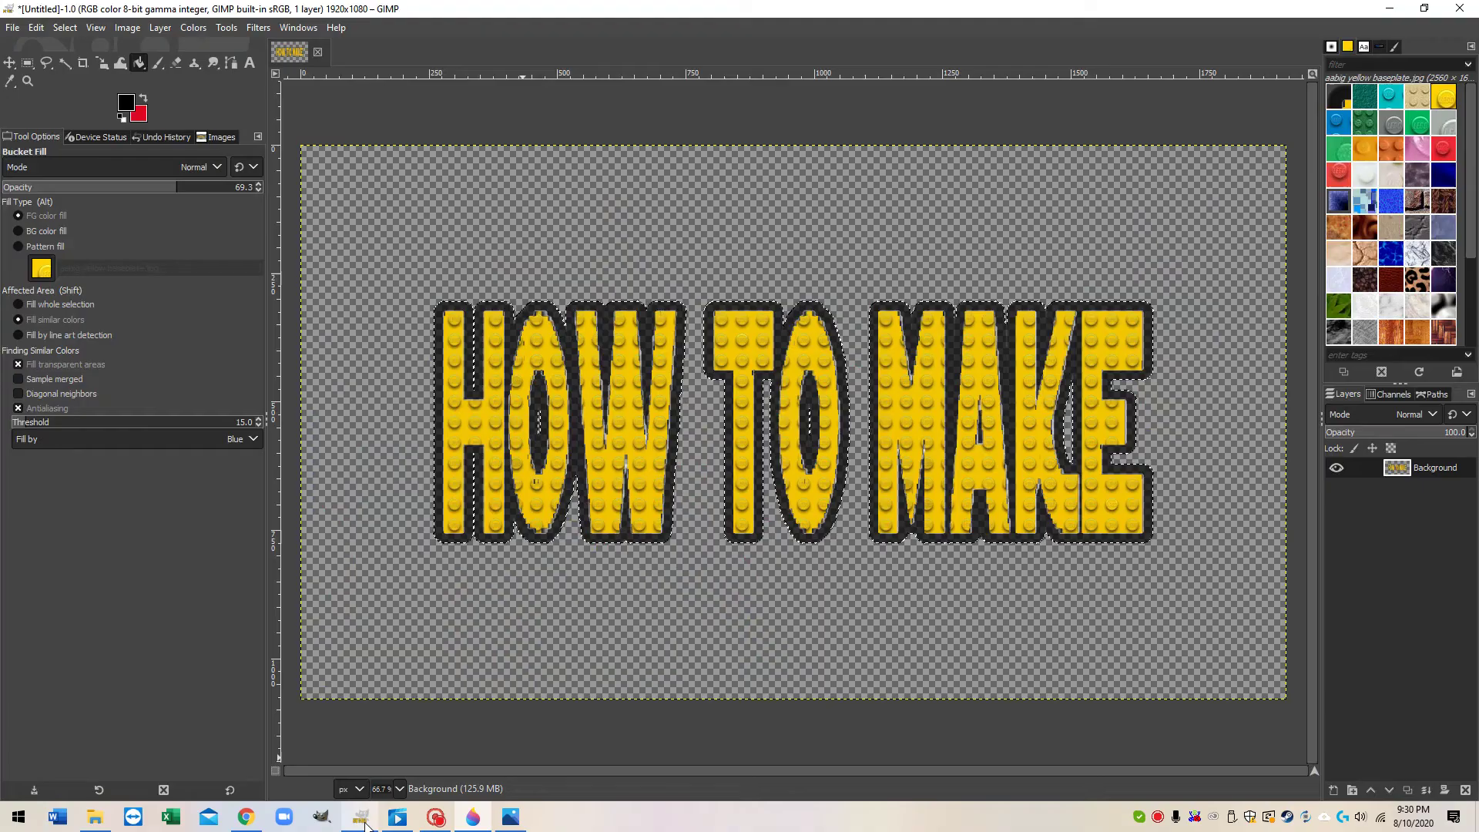
right_click(848, 262)
mouse_move(880, 296)
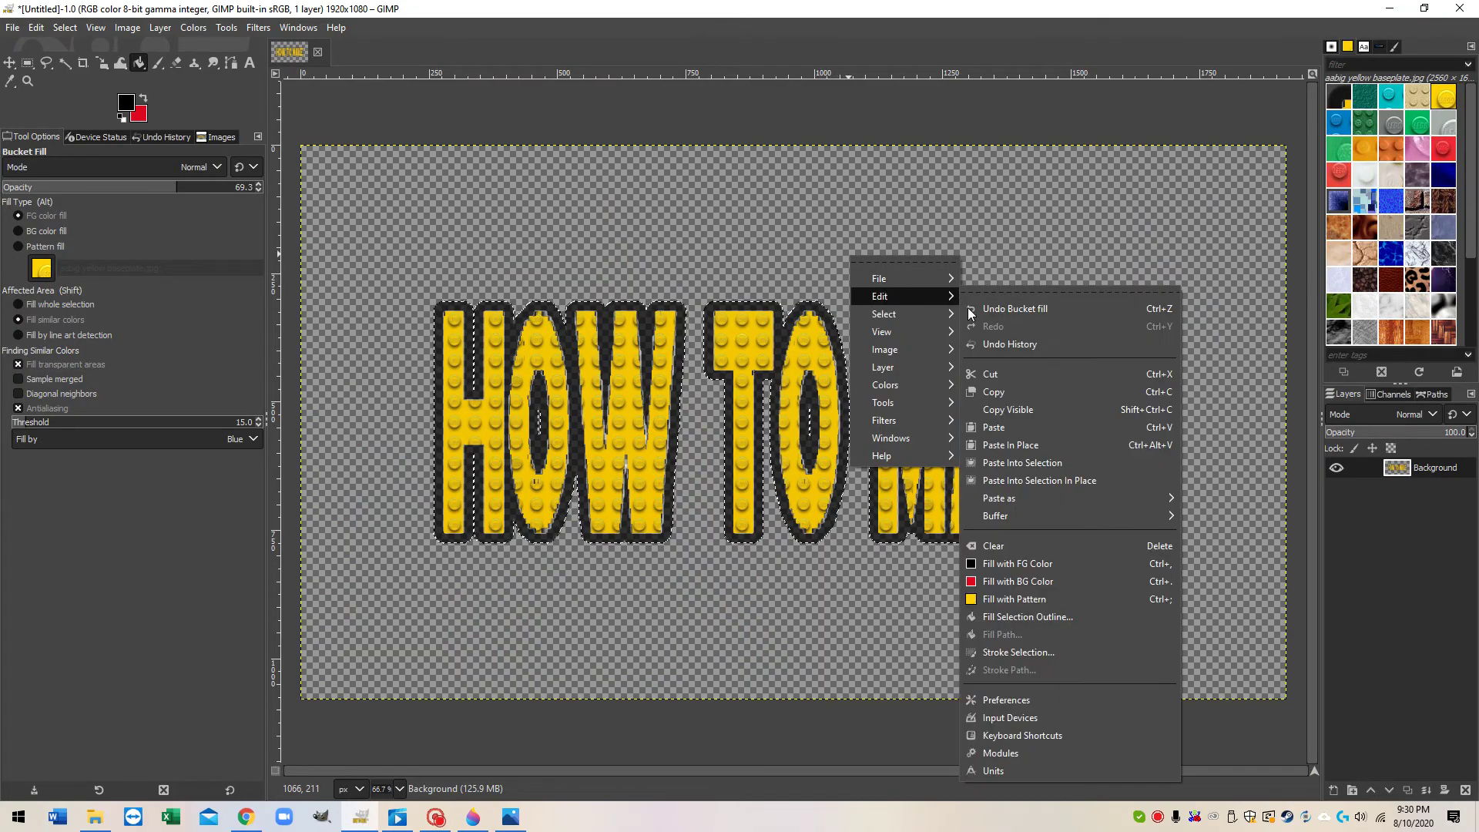
left_click(1032, 392)
left_click(472, 817)
right_click(375, 407)
left_click(437, 517)
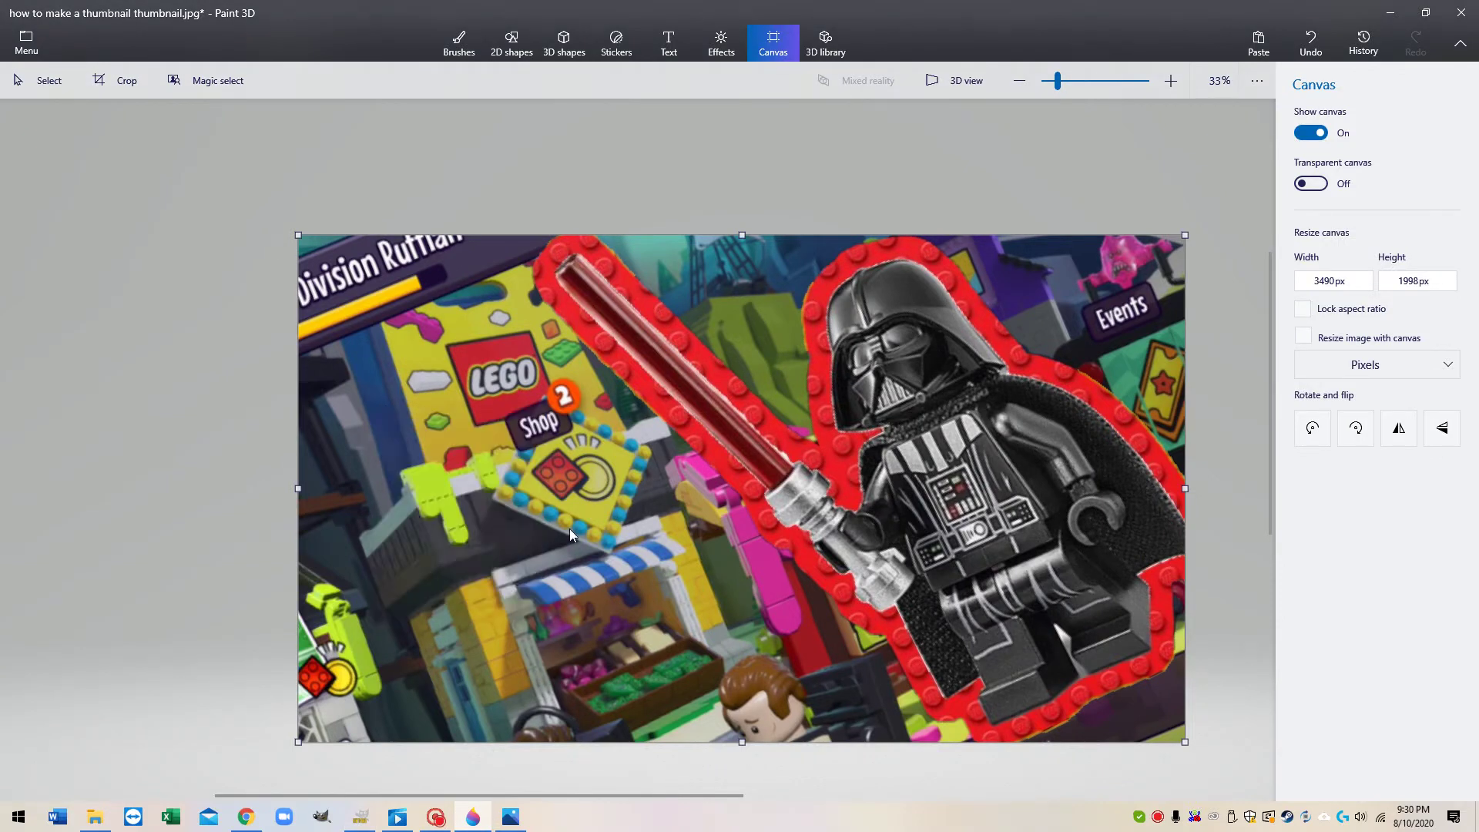
- Resize the yellow HOW TO MAKE lettering to about 1971 × 526 px and place it below the LEGO sign, beside the lightsaber hilt
left_click_drag(742, 479, 491, 449)
left_click_drag(668, 518, 816, 532)
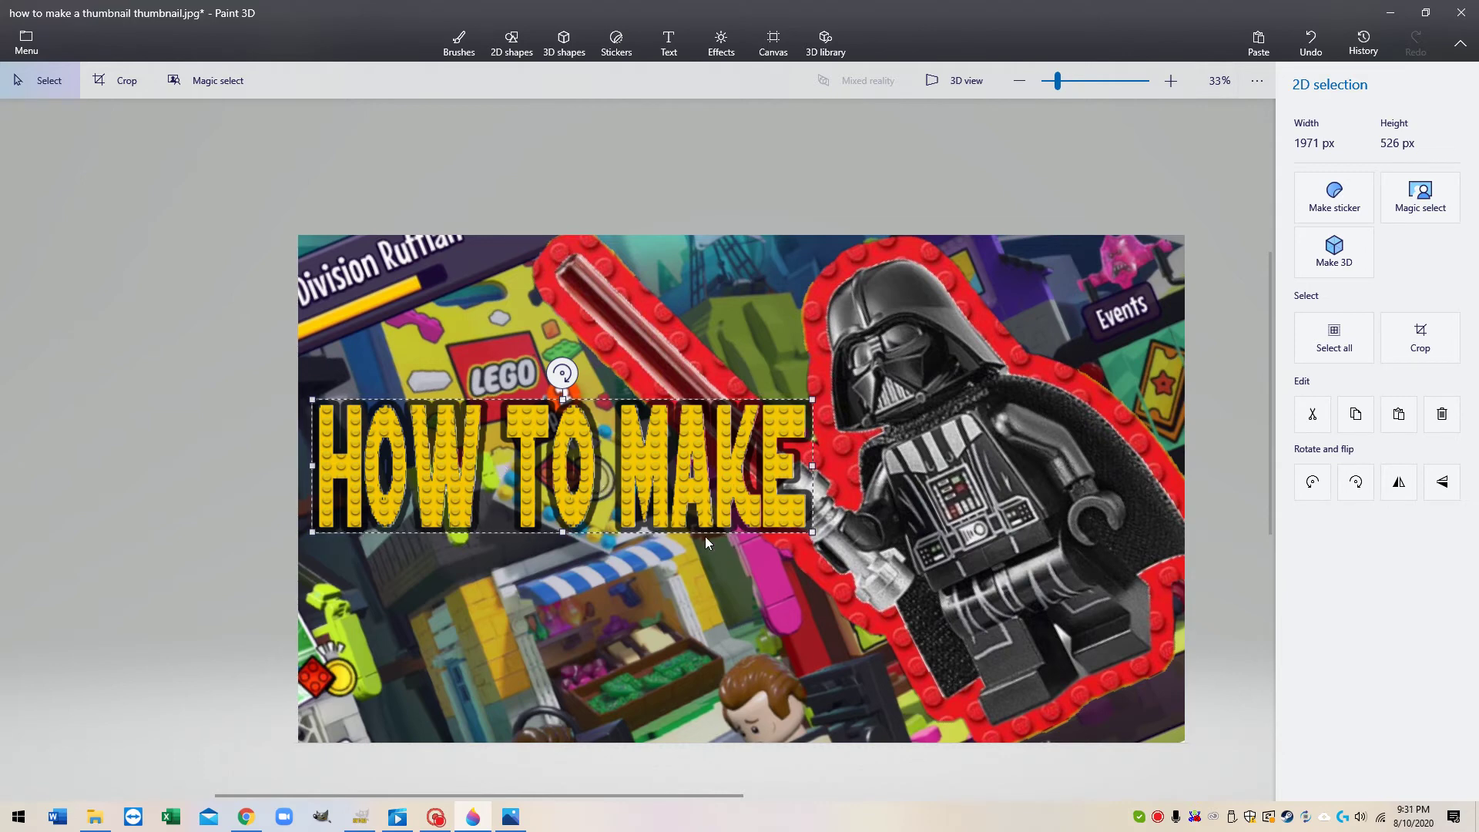
left_click_drag(686, 480, 686, 507)
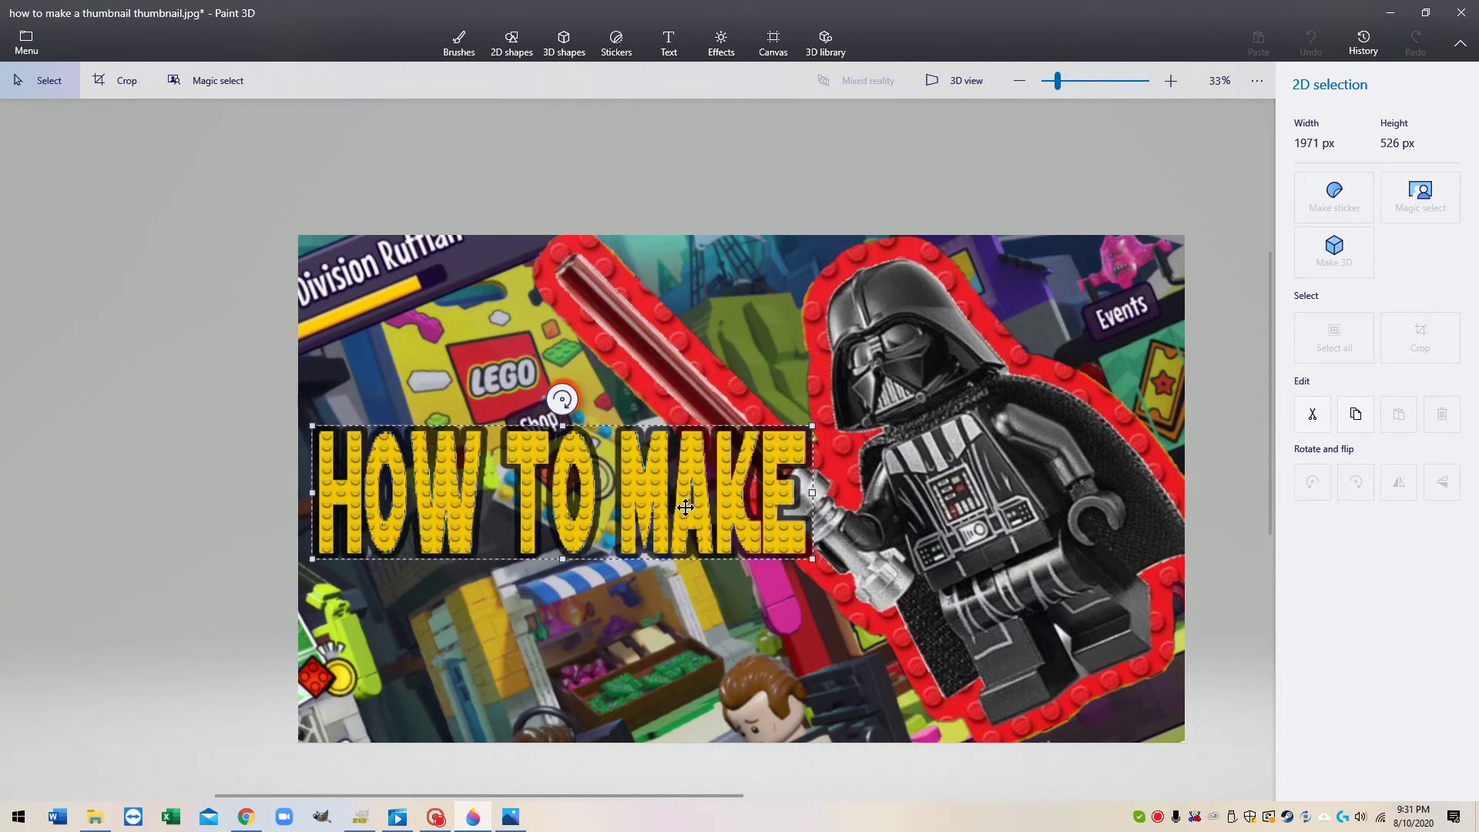
left_click_drag(685, 507, 686, 507)
left_click(1224, 431)
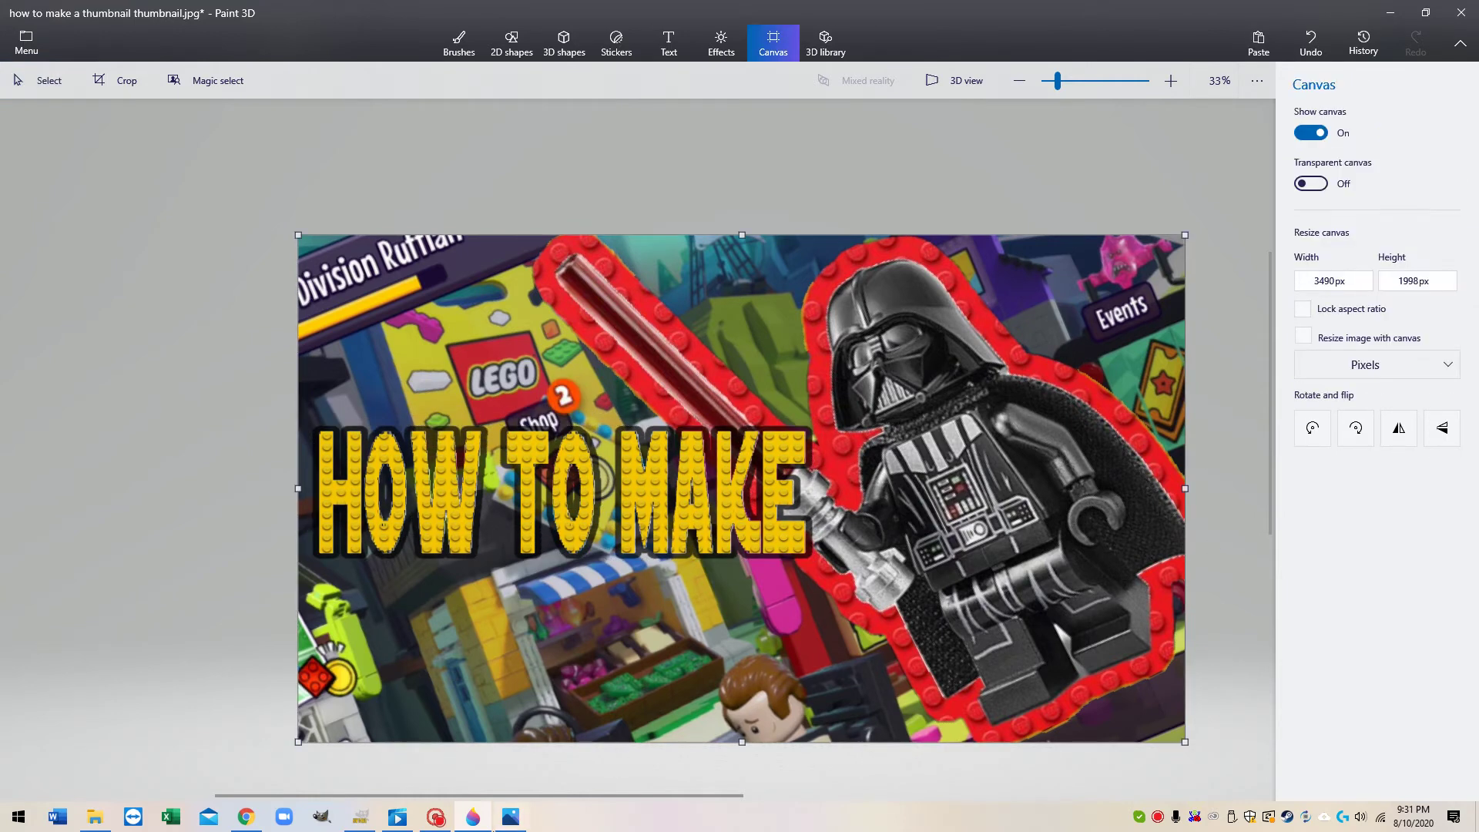
- Copy the HOW TO MAKE A THUMBNAIL title image from Photos and paste it into the Paint 3D thumbnail
left_click(512, 823)
right_click(784, 420)
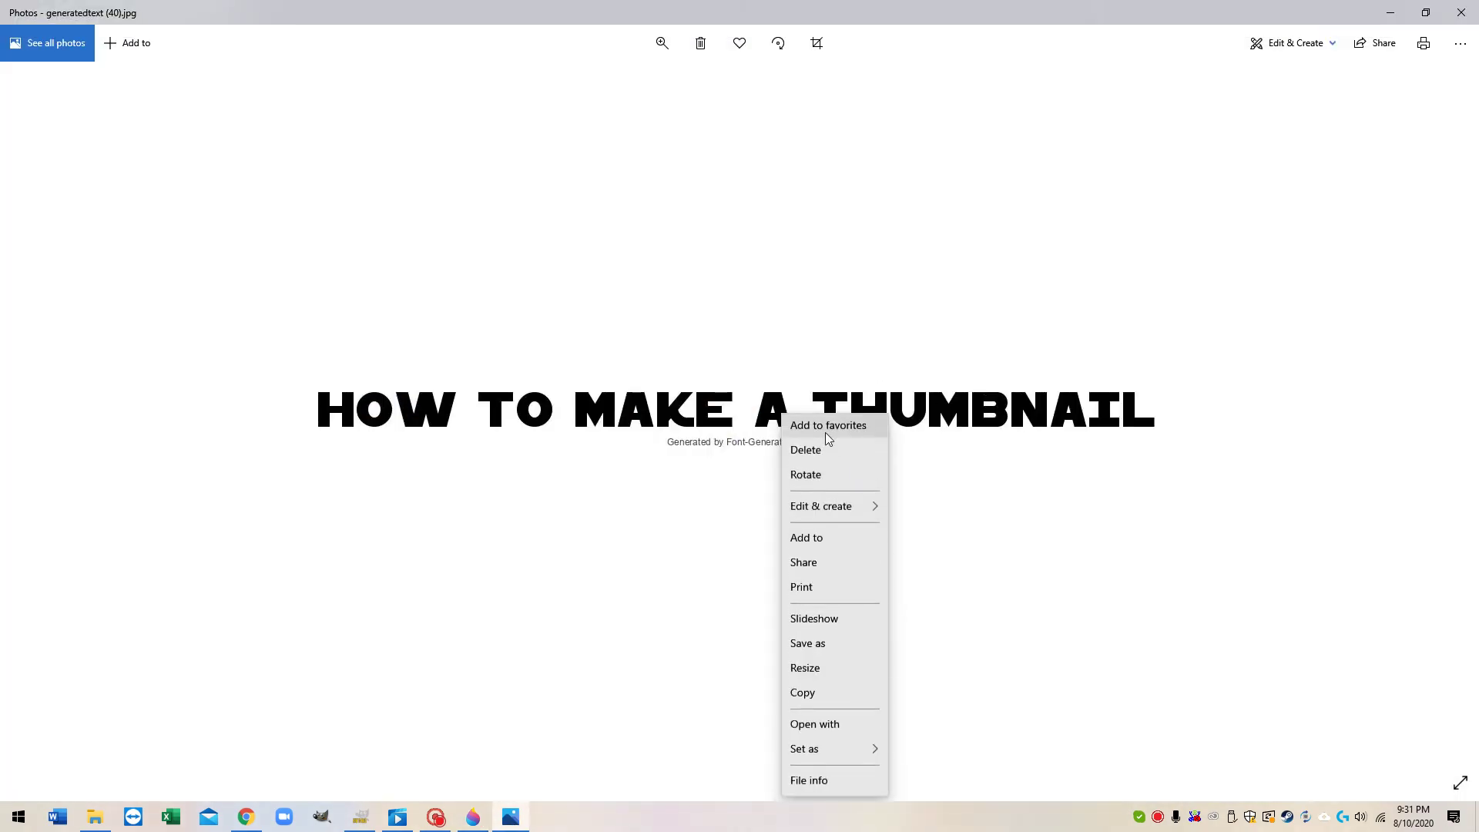
left_click(823, 696)
key("alt+Tab")
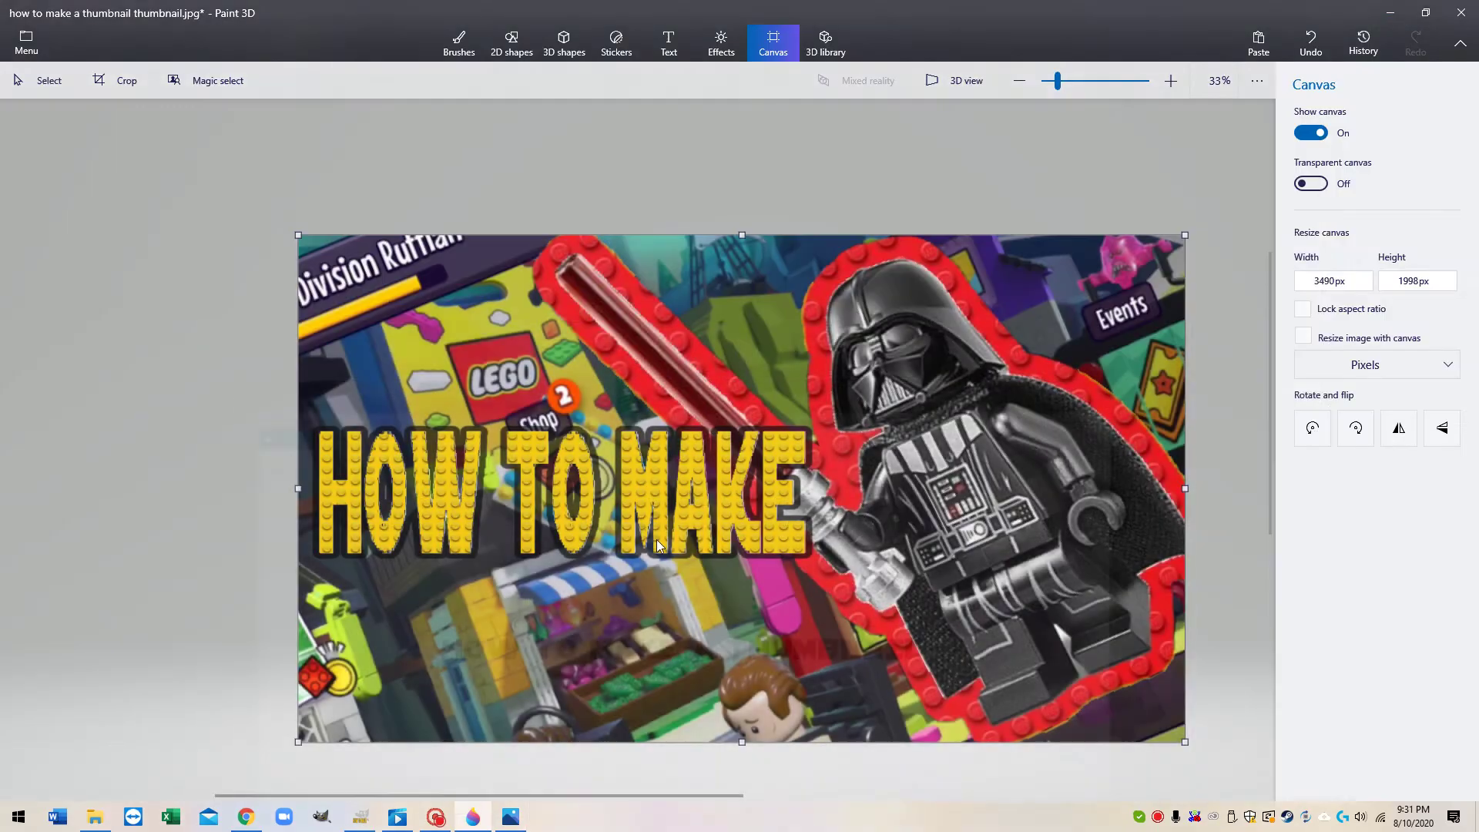
right_click(437, 627)
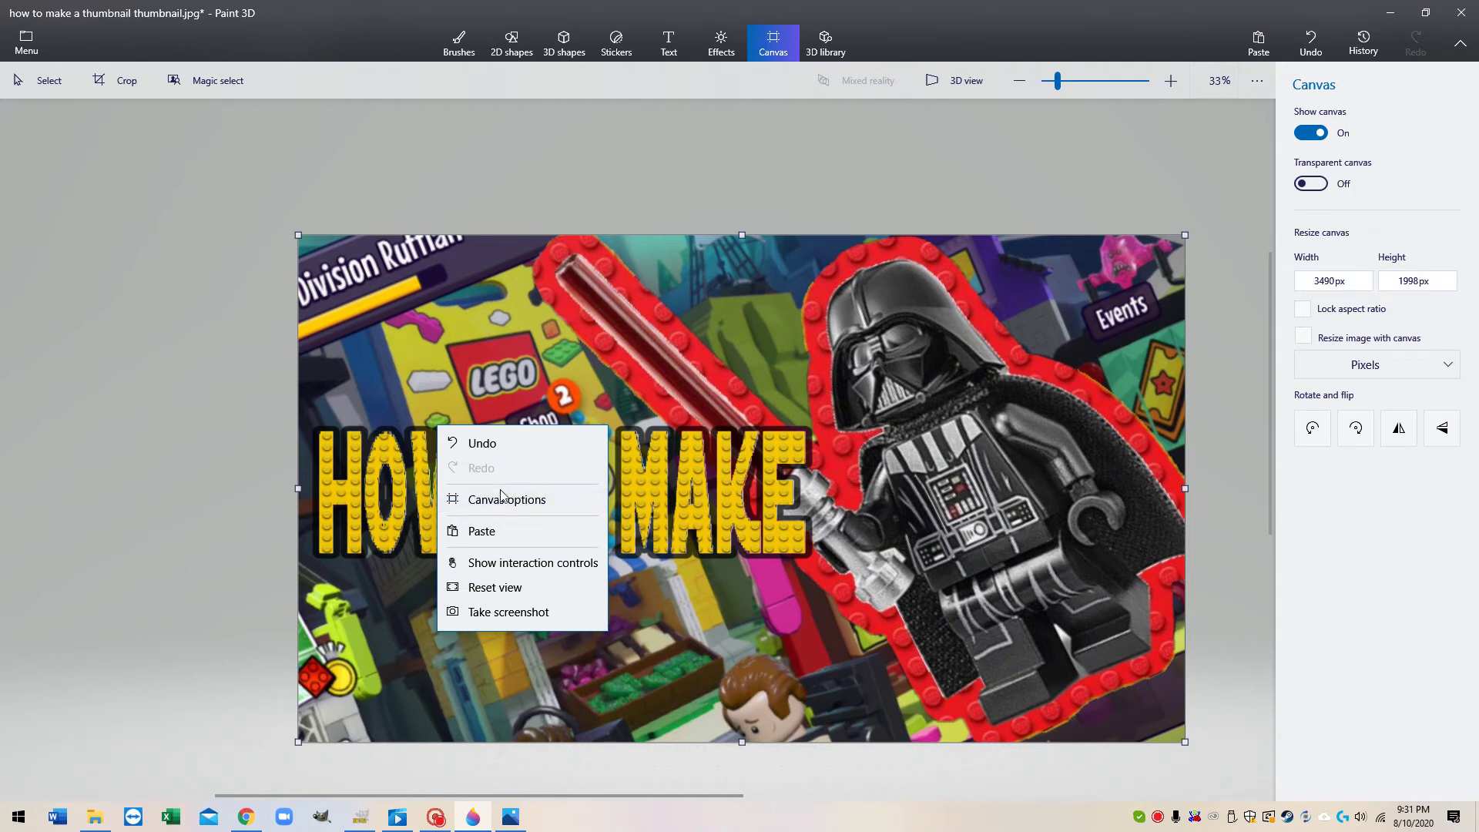
left_click(501, 531)
- Stretch the pasted white title image to about 4472 × 807 px and position it over the yellow HOW TO MAKE lettering
left_click_drag(754, 505, 560, 551)
left_click_drag(698, 528, 992, 407)
left_click_drag(389, 569, 304, 645)
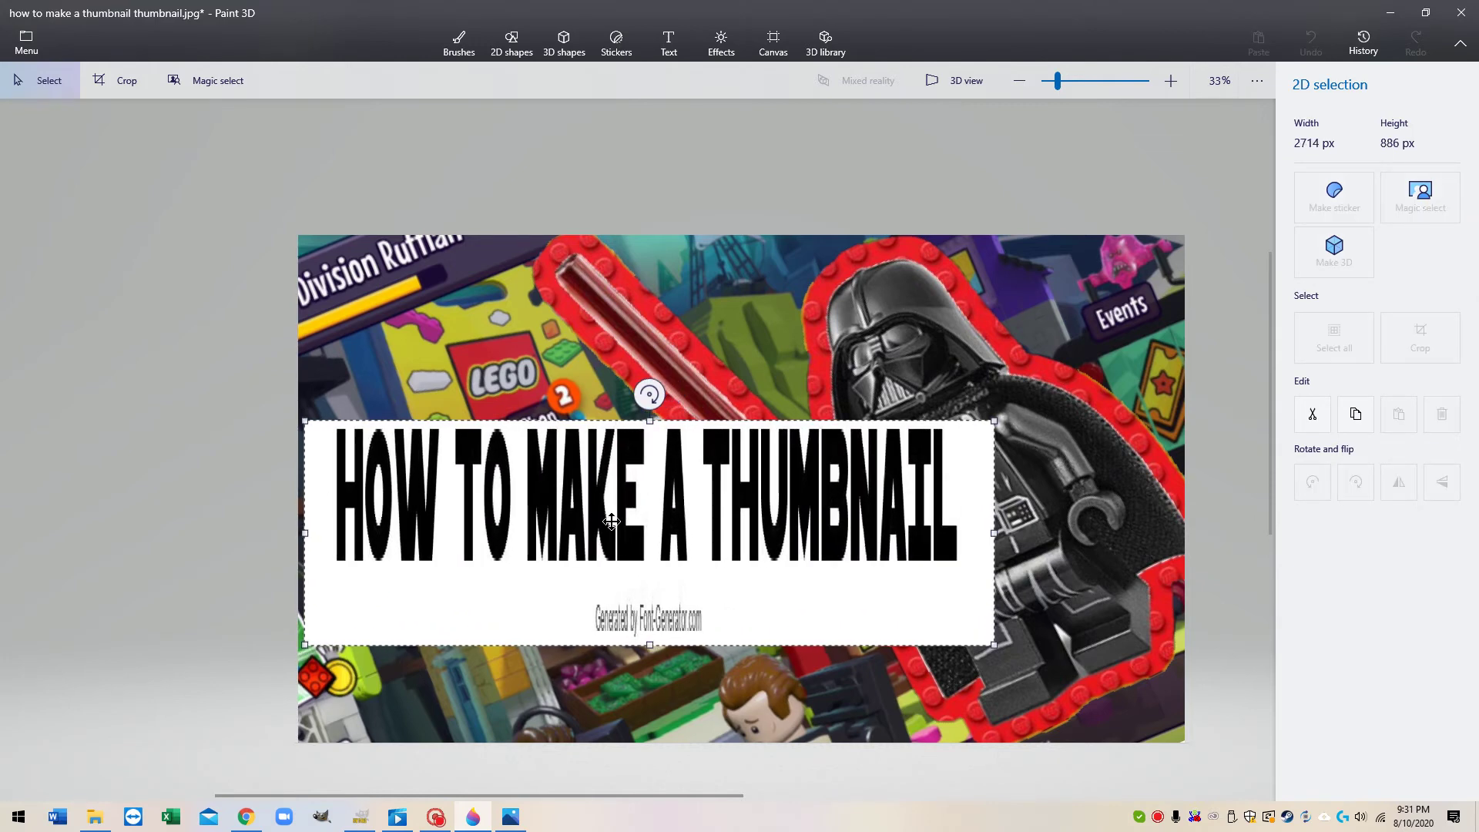
left_click_drag(611, 522, 676, 521)
left_click_drag(1057, 534, 1224, 533)
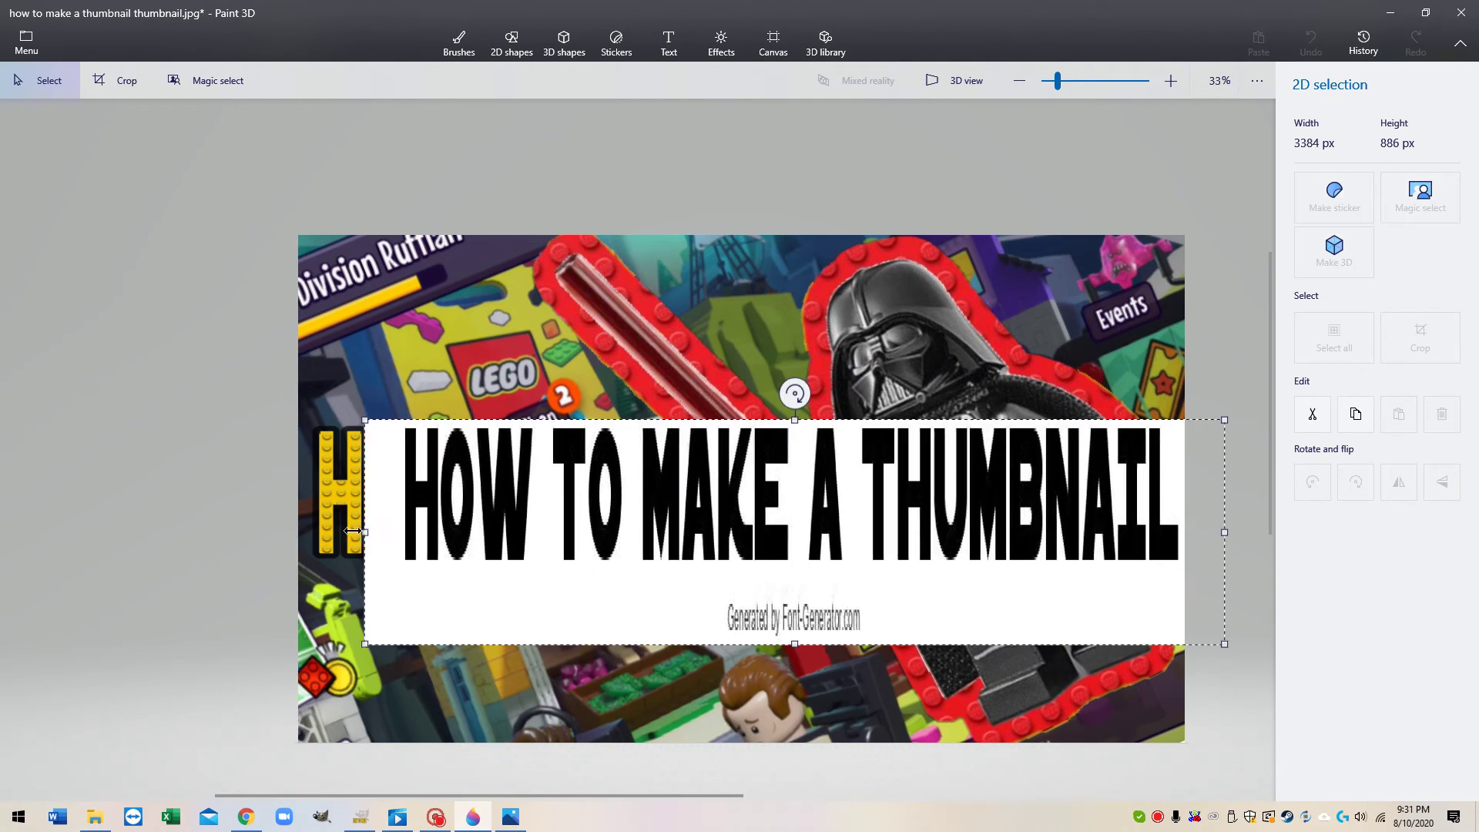
left_click_drag(353, 532, 282, 532)
left_click_drag(540, 520, 534, 594)
left_click_drag(282, 613, 87, 620)
left_click_drag(614, 621, 882, 553)
left_click_drag(909, 652, 911, 632)
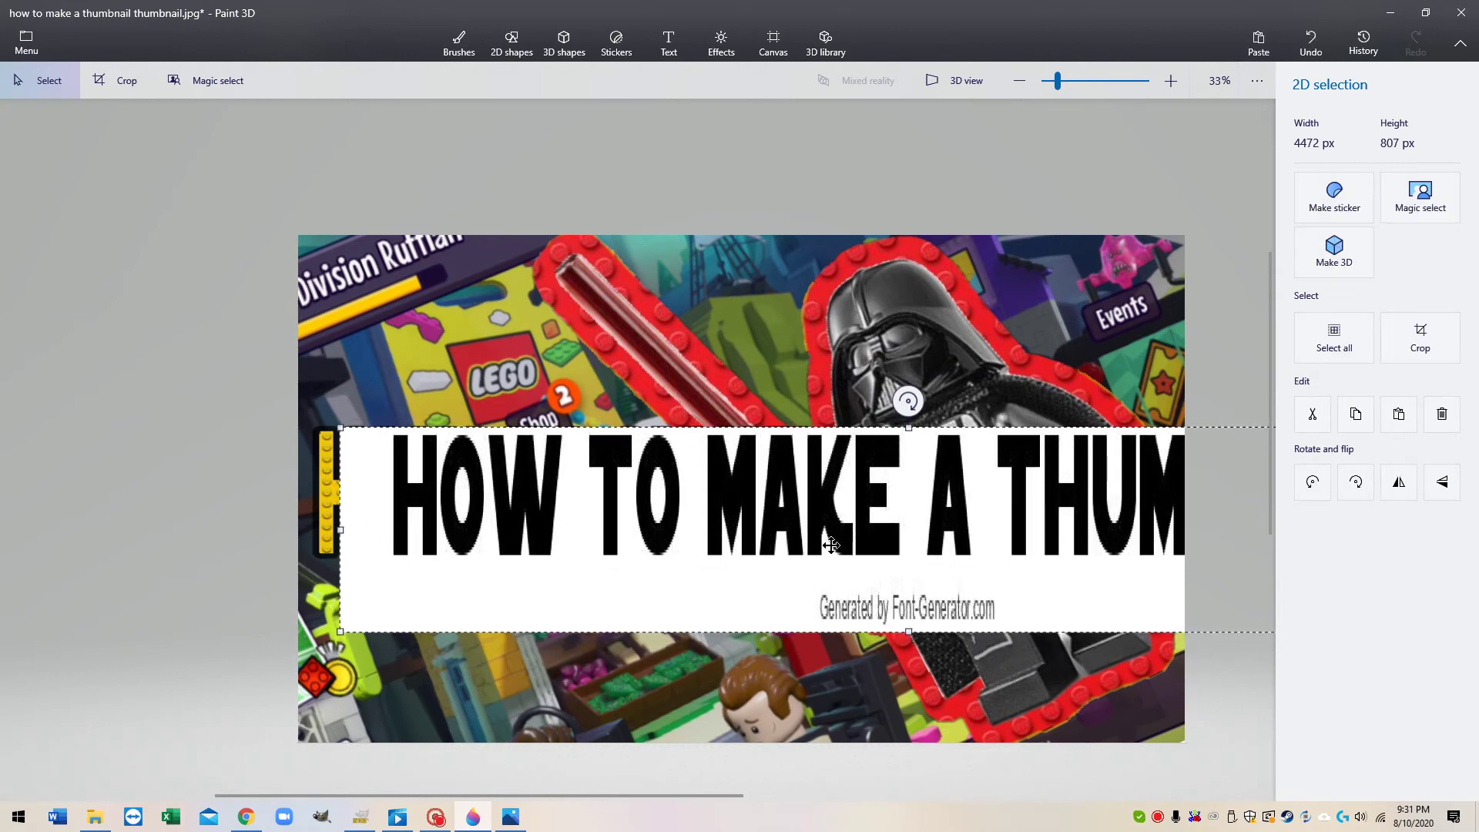
left_click_drag(782, 526, 257, 647)
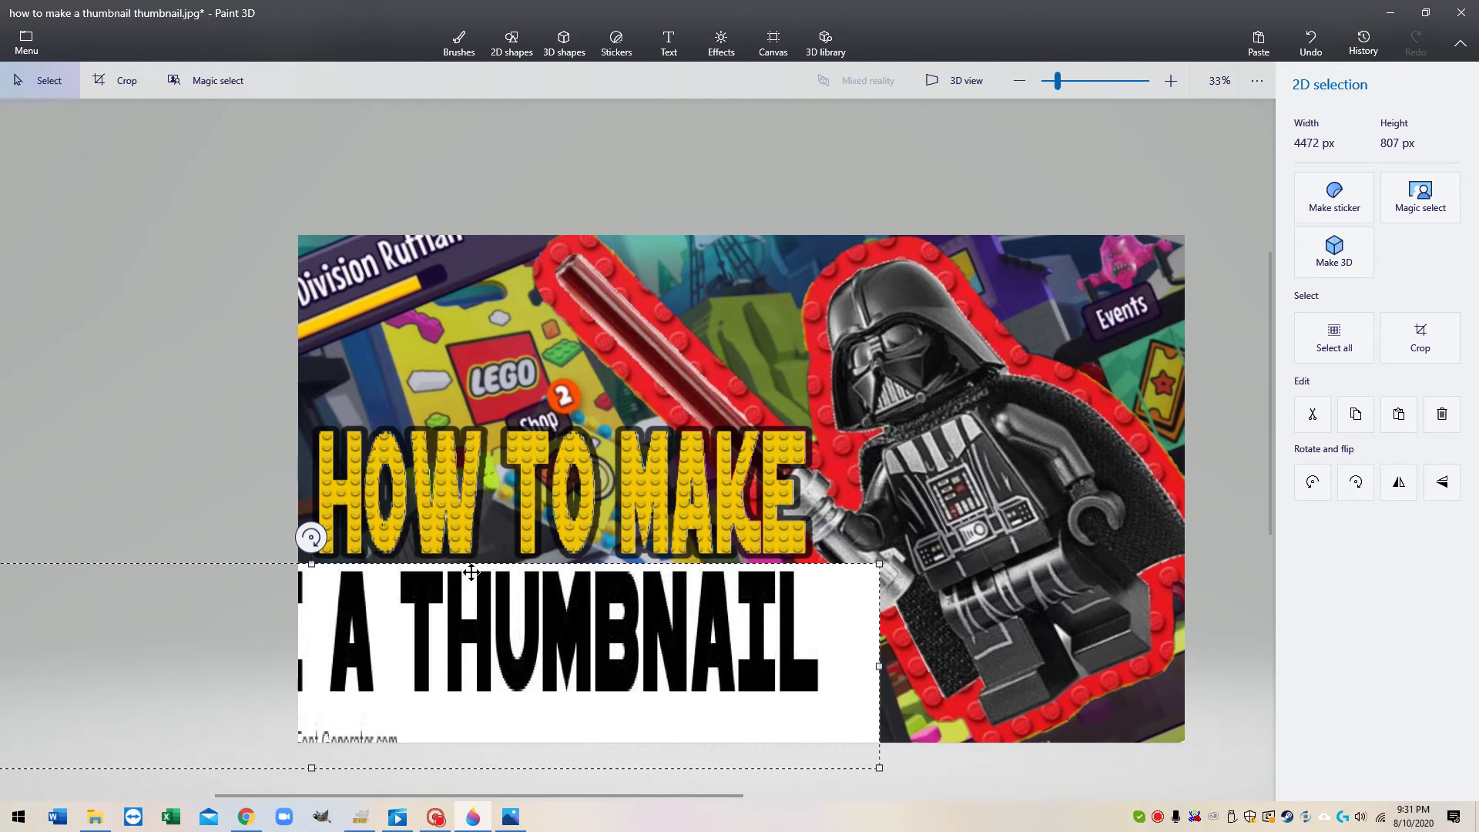
left_click(127, 92)
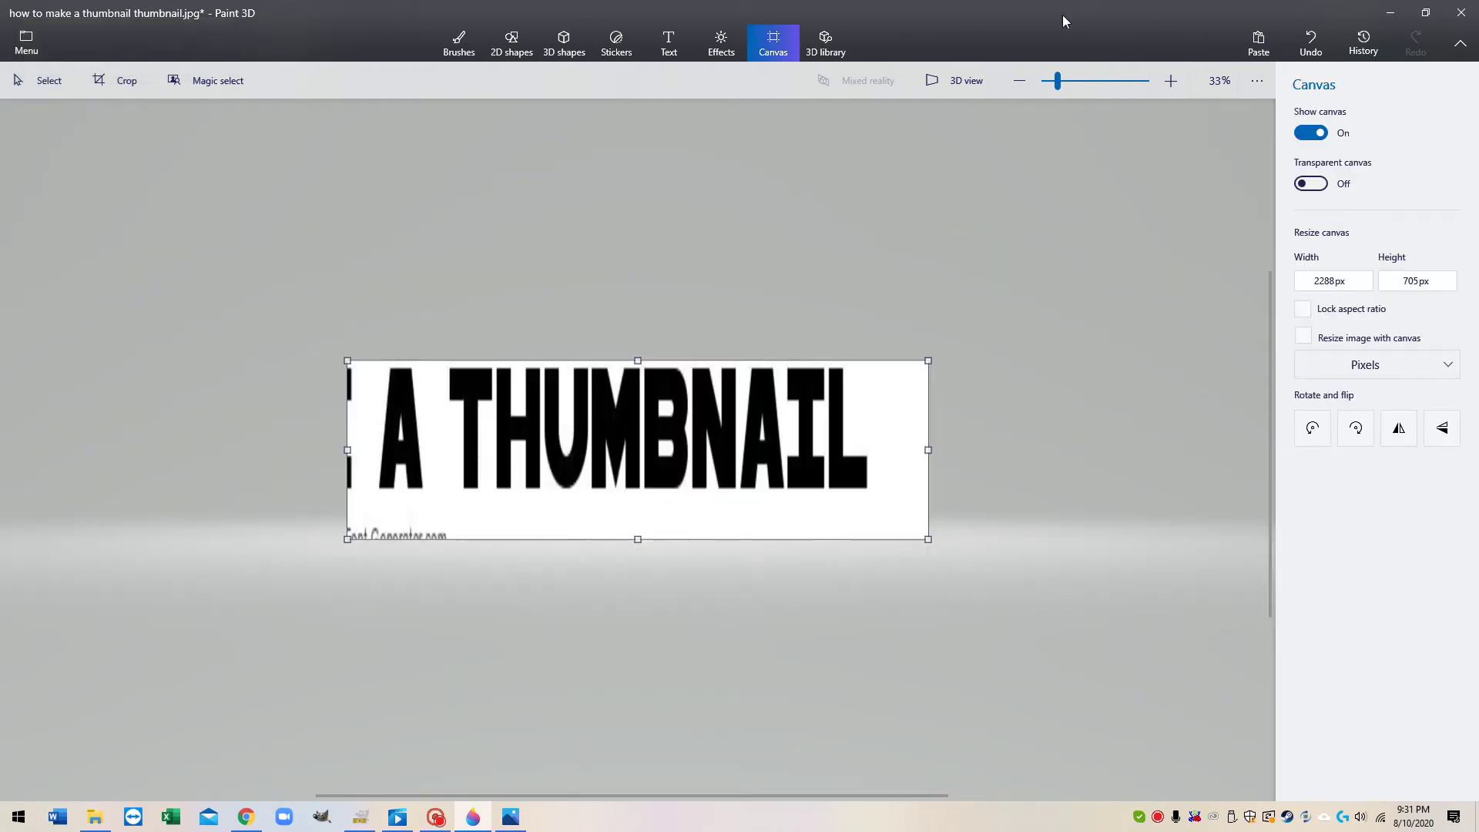
left_click(1319, 48)
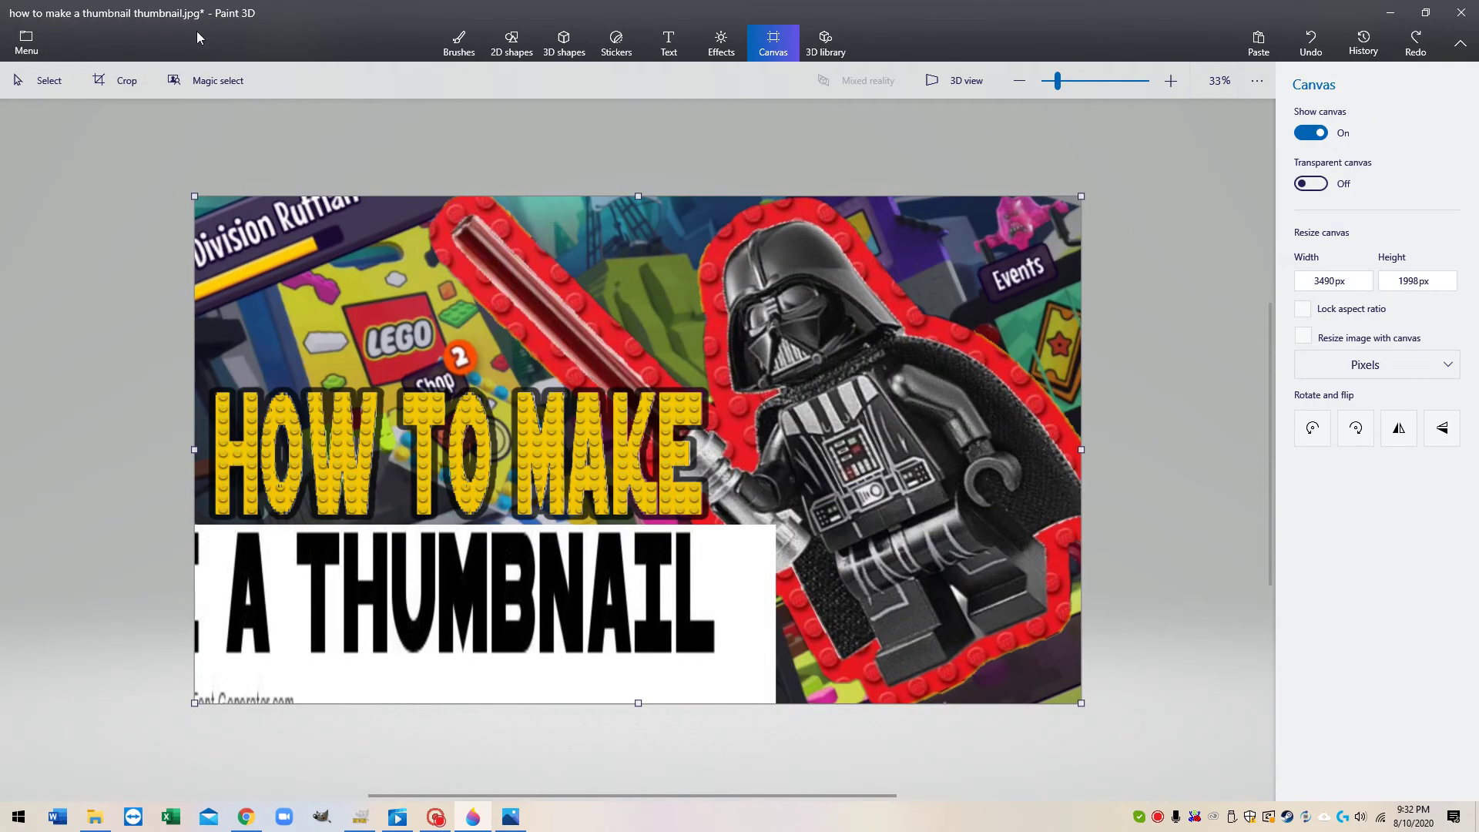
left_click(209, 85)
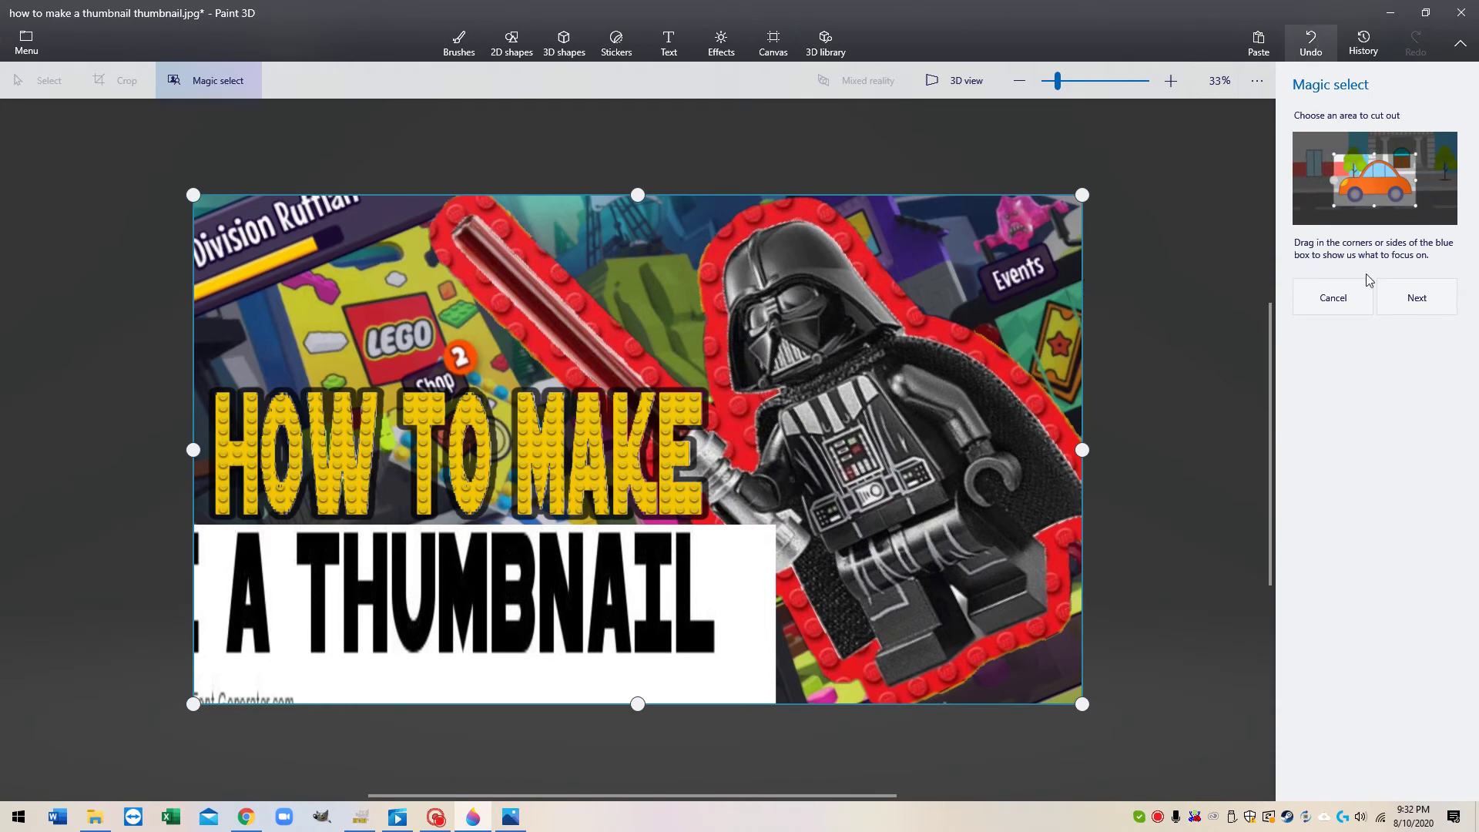
left_click(1361, 299)
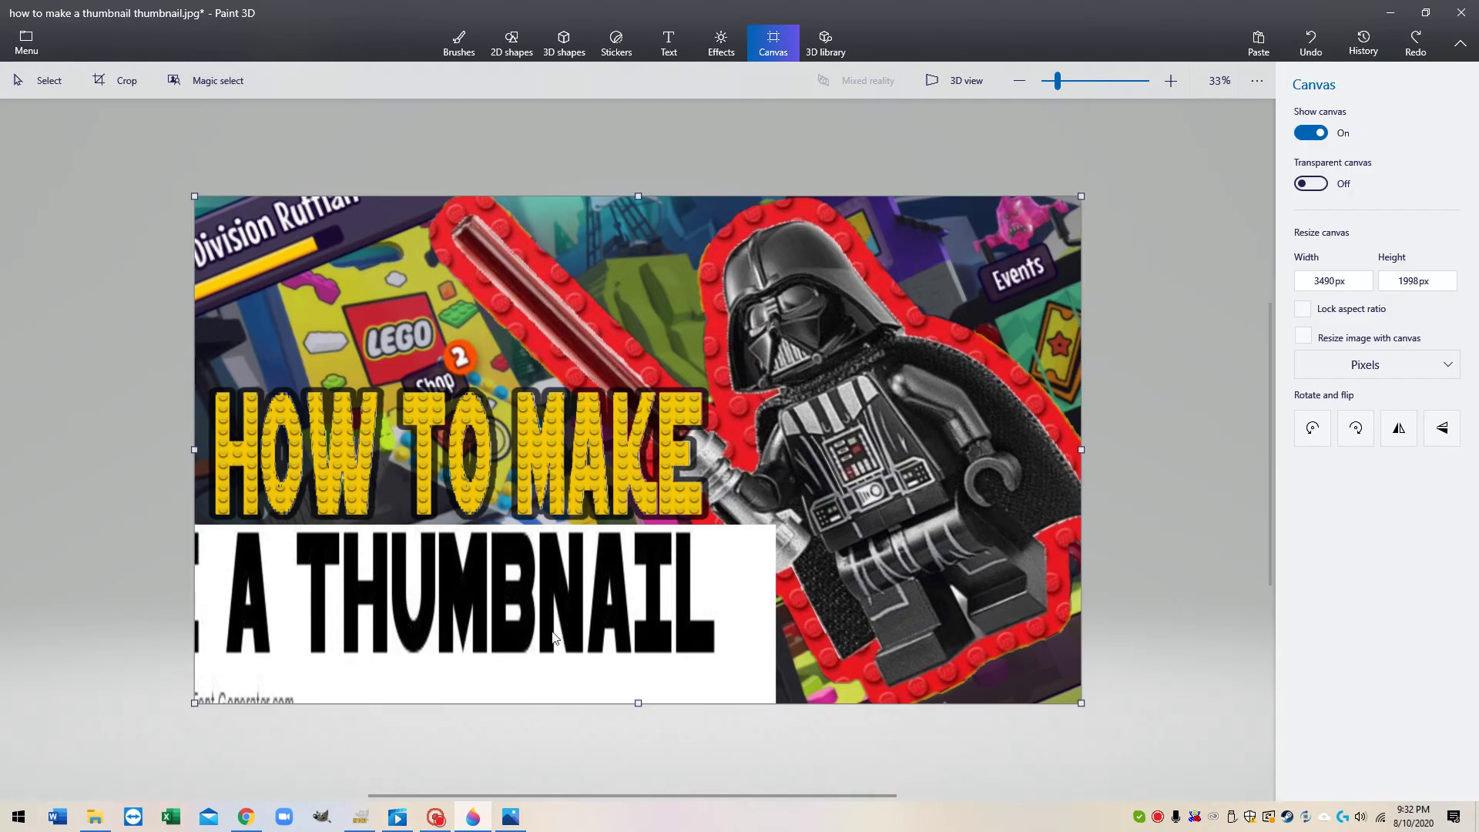
left_click(1309, 51)
- Paste the title image into the thumbnail again and stretch it to about 4550 × 892 px
right_click(287, 599)
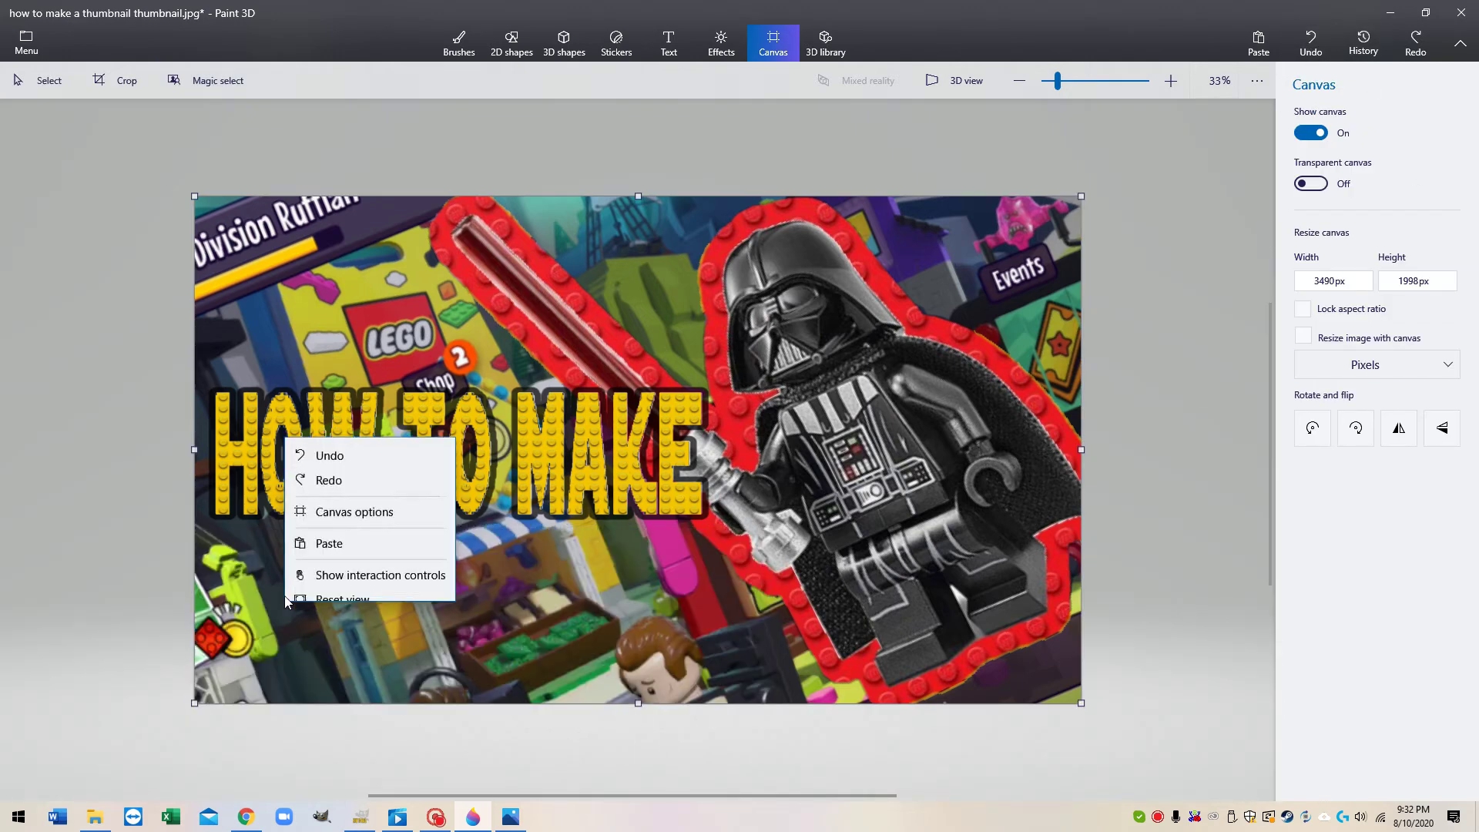
left_click(332, 502)
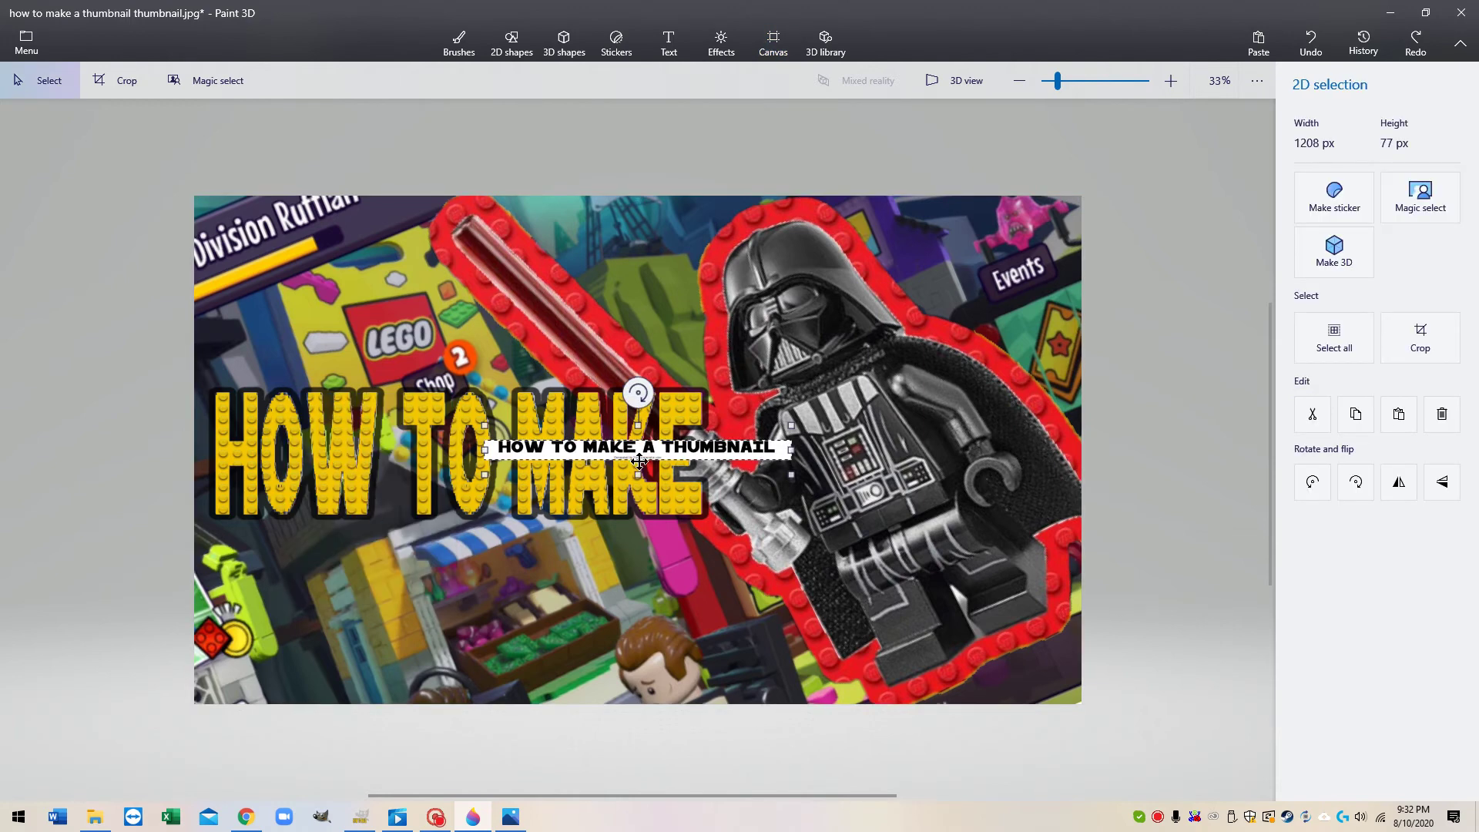
left_click_drag(485, 475, 0, 584)
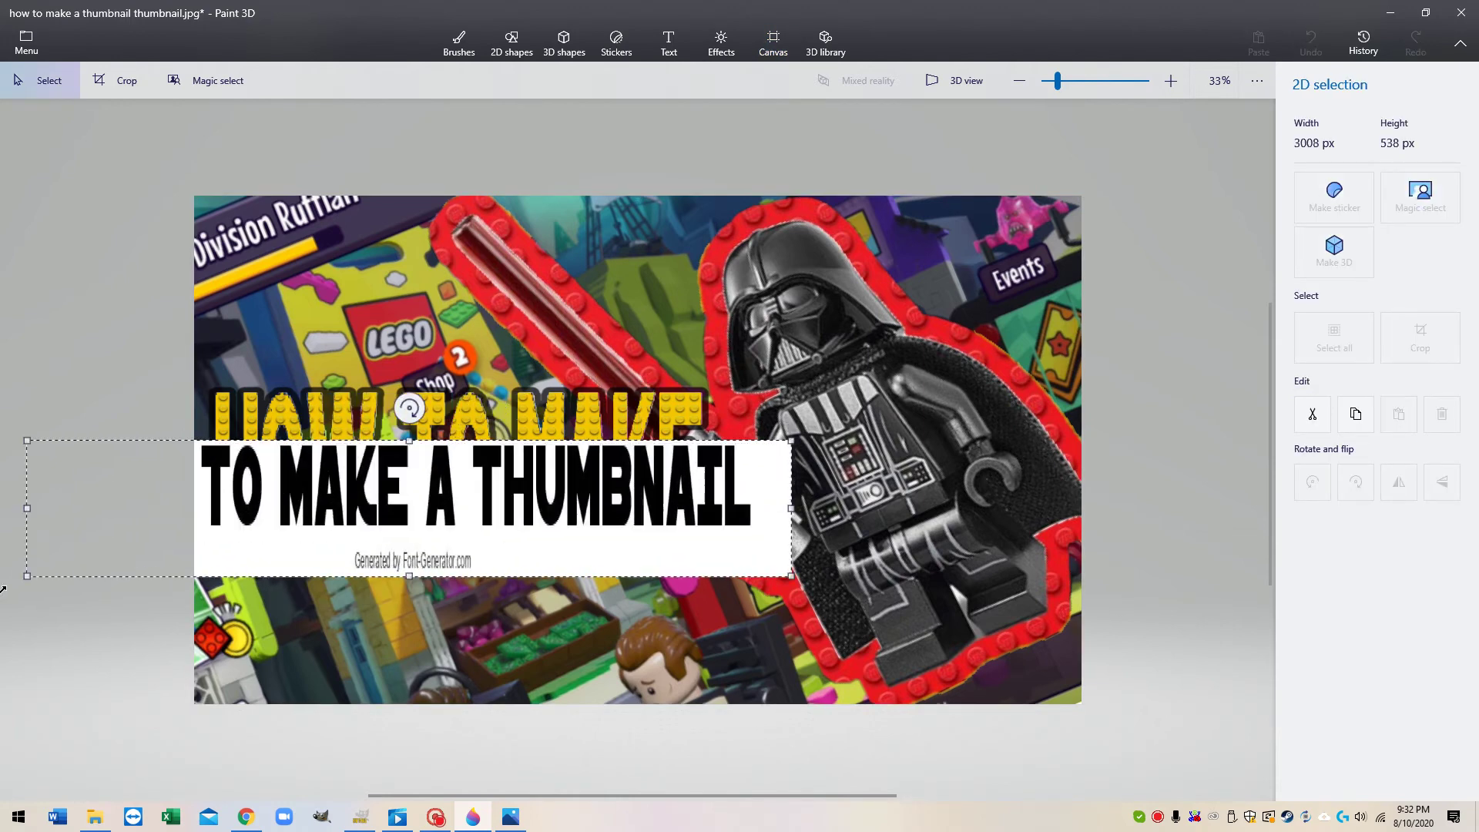
left_click_drag(791, 583, 384, 565)
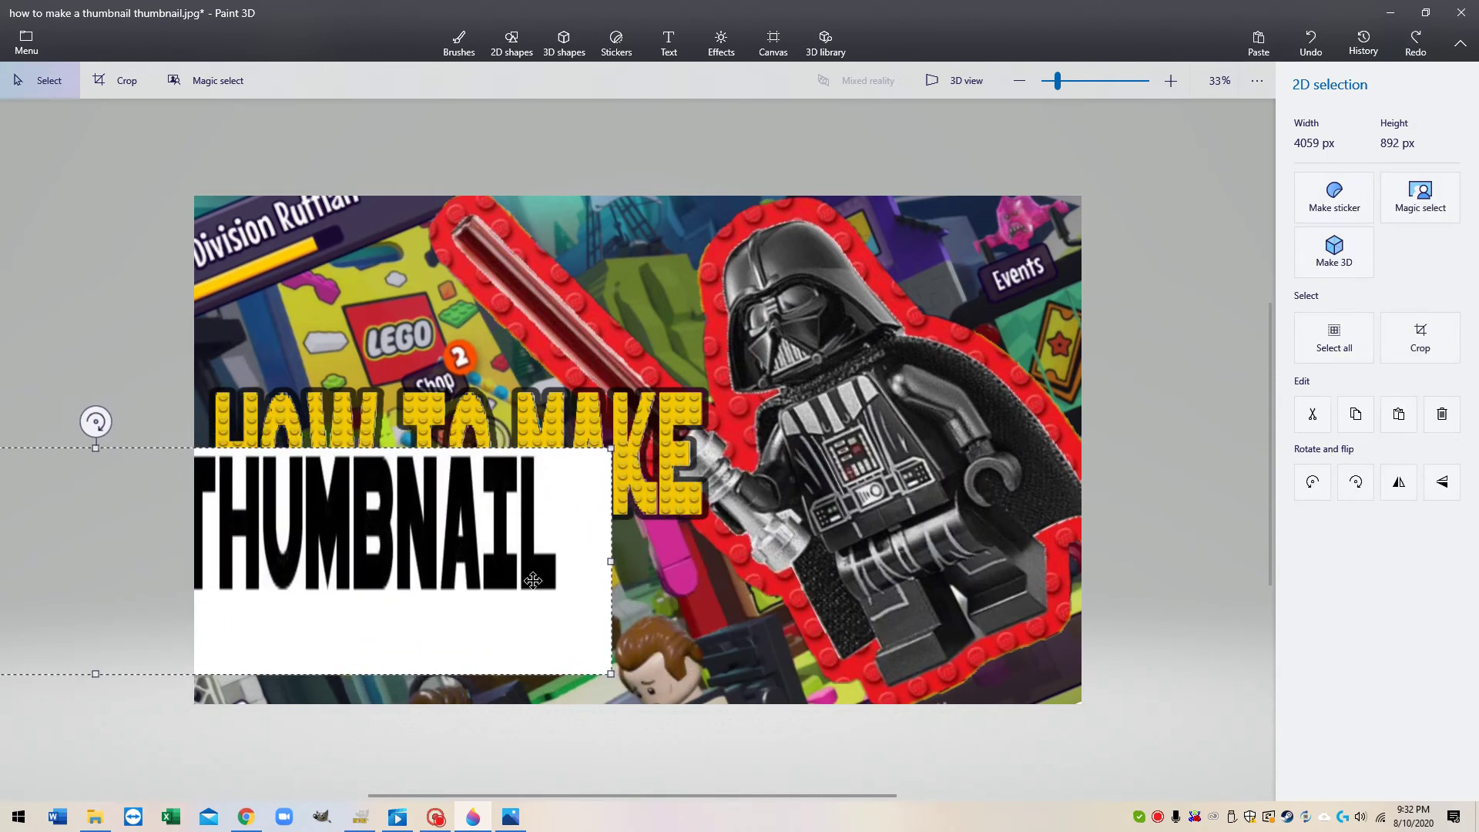
left_click_drag(615, 558, 825, 561)
left_click_drag(473, 528, 336, 499)
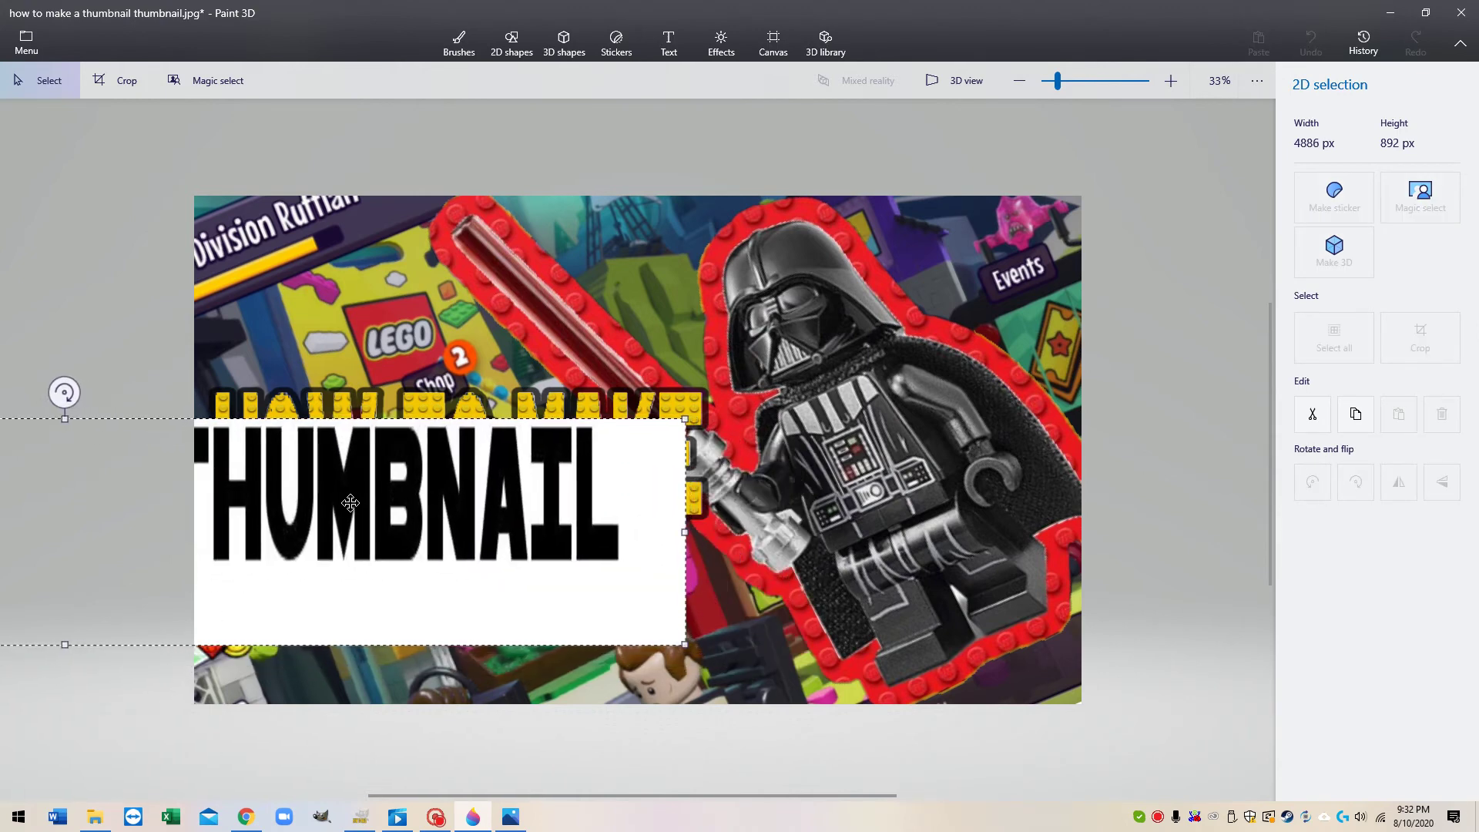
left_click_drag(685, 532, 625, 529)
left_click_drag(409, 529, 448, 529)
left_click_drag(667, 546, 641, 541)
left_click_drag(494, 532, 1258, 497)
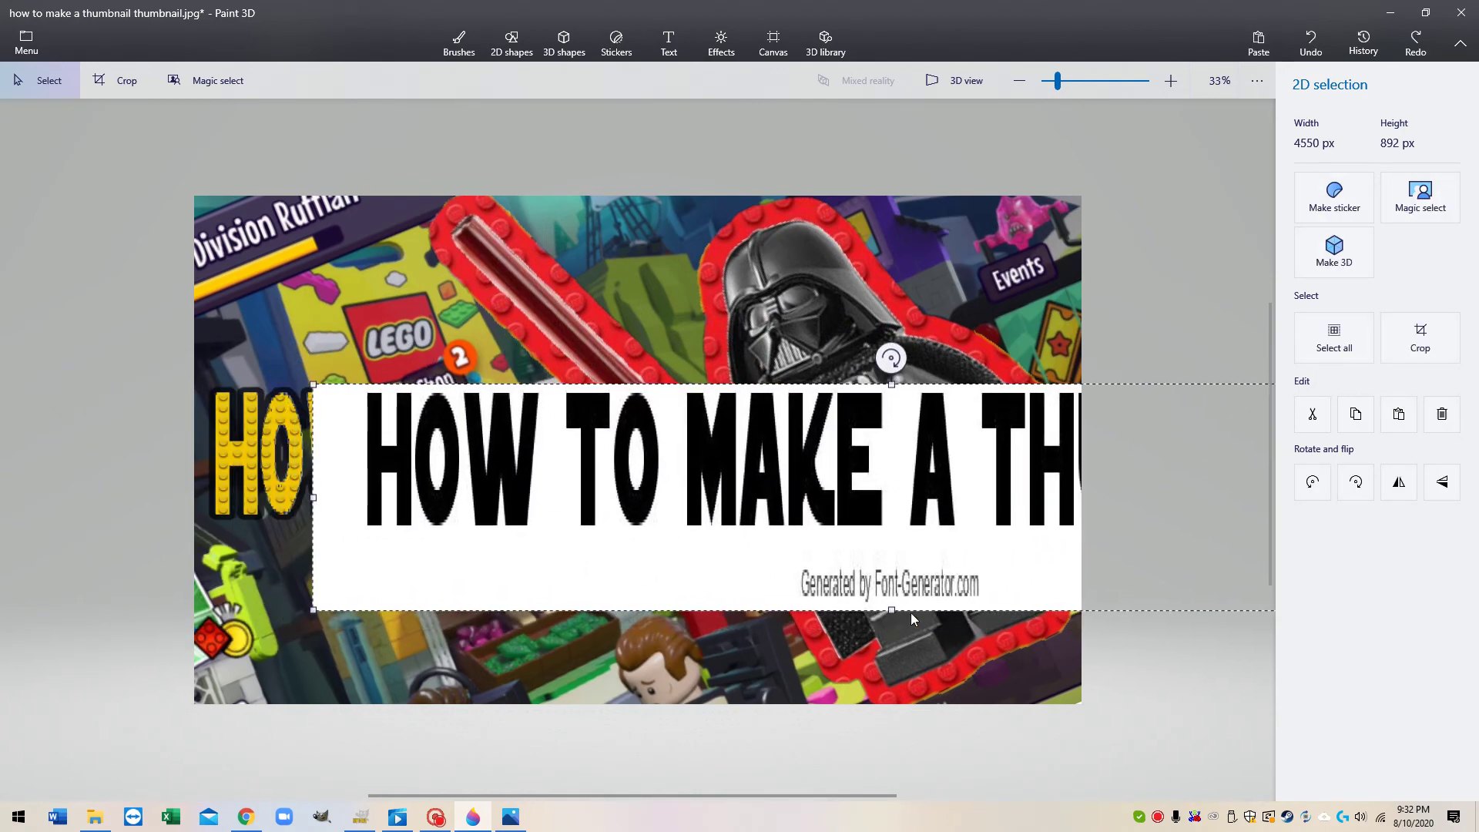
- Shrink the title image to about 4483 × 789 px and place its A THUMBNAIL part directly below the yellow HOW TO MAKE lettering
left_click_drag(892, 611, 894, 591)
left_click_drag(902, 458, 152, 594)
left_click_drag(410, 618, 490, 620)
left_click_drag(801, 731, 784, 724)
left_click_drag(522, 565, 517, 565)
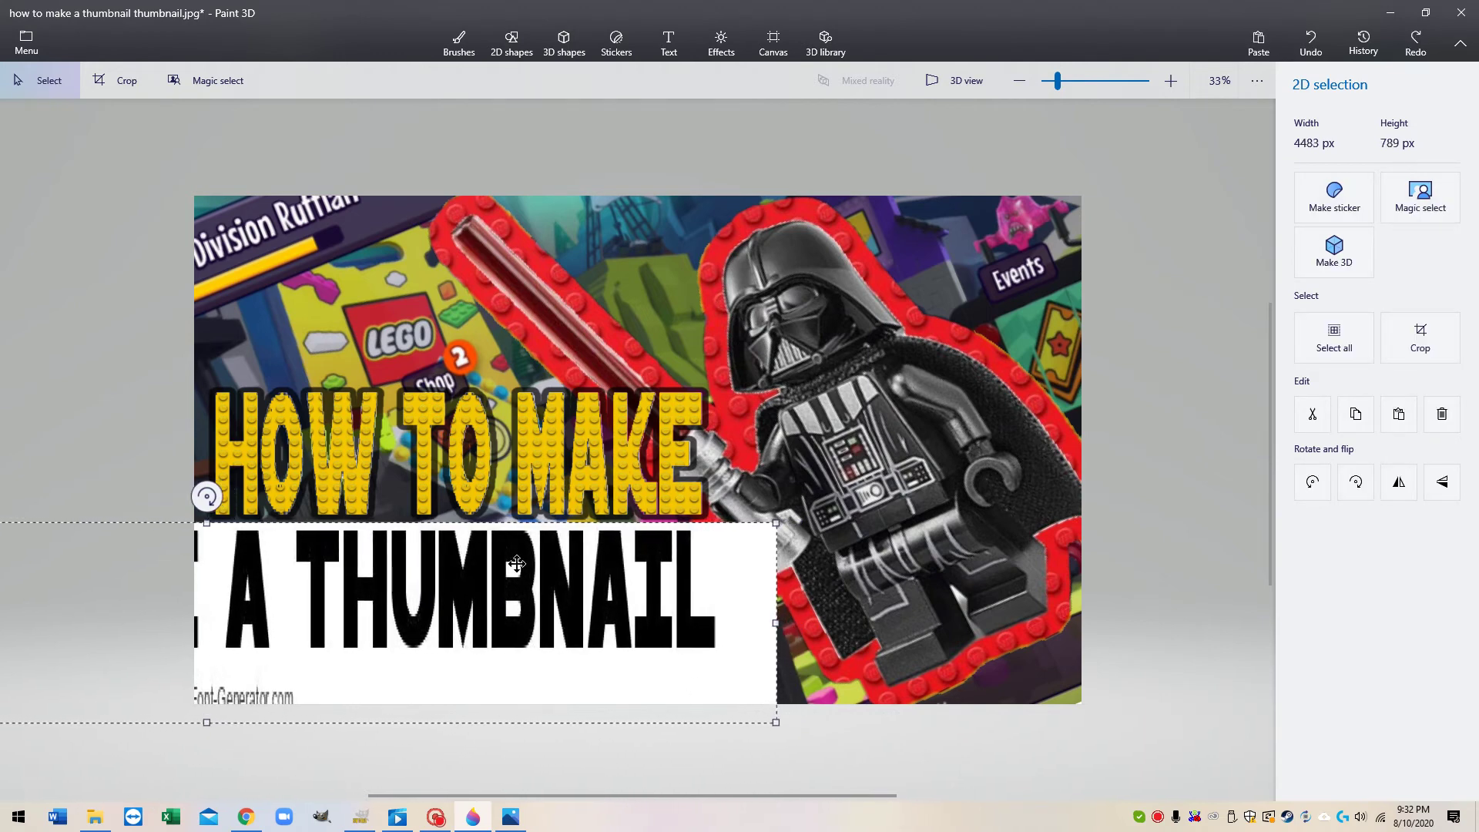
- Start a Magic select on the title image with the cutout area tightened around the words A THUMBNAIL
left_click(207, 82)
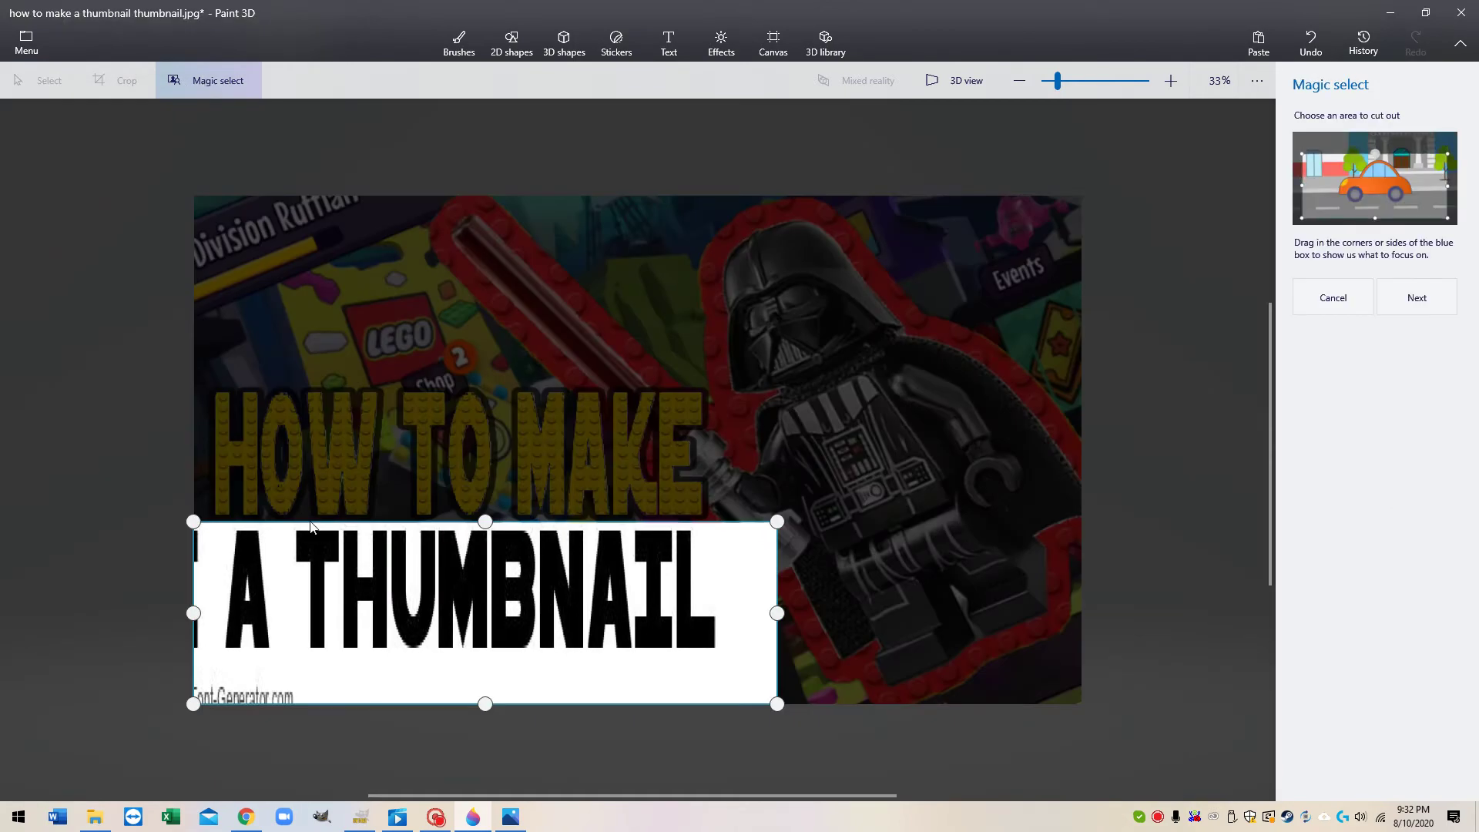
left_click_drag(186, 612, 206, 613)
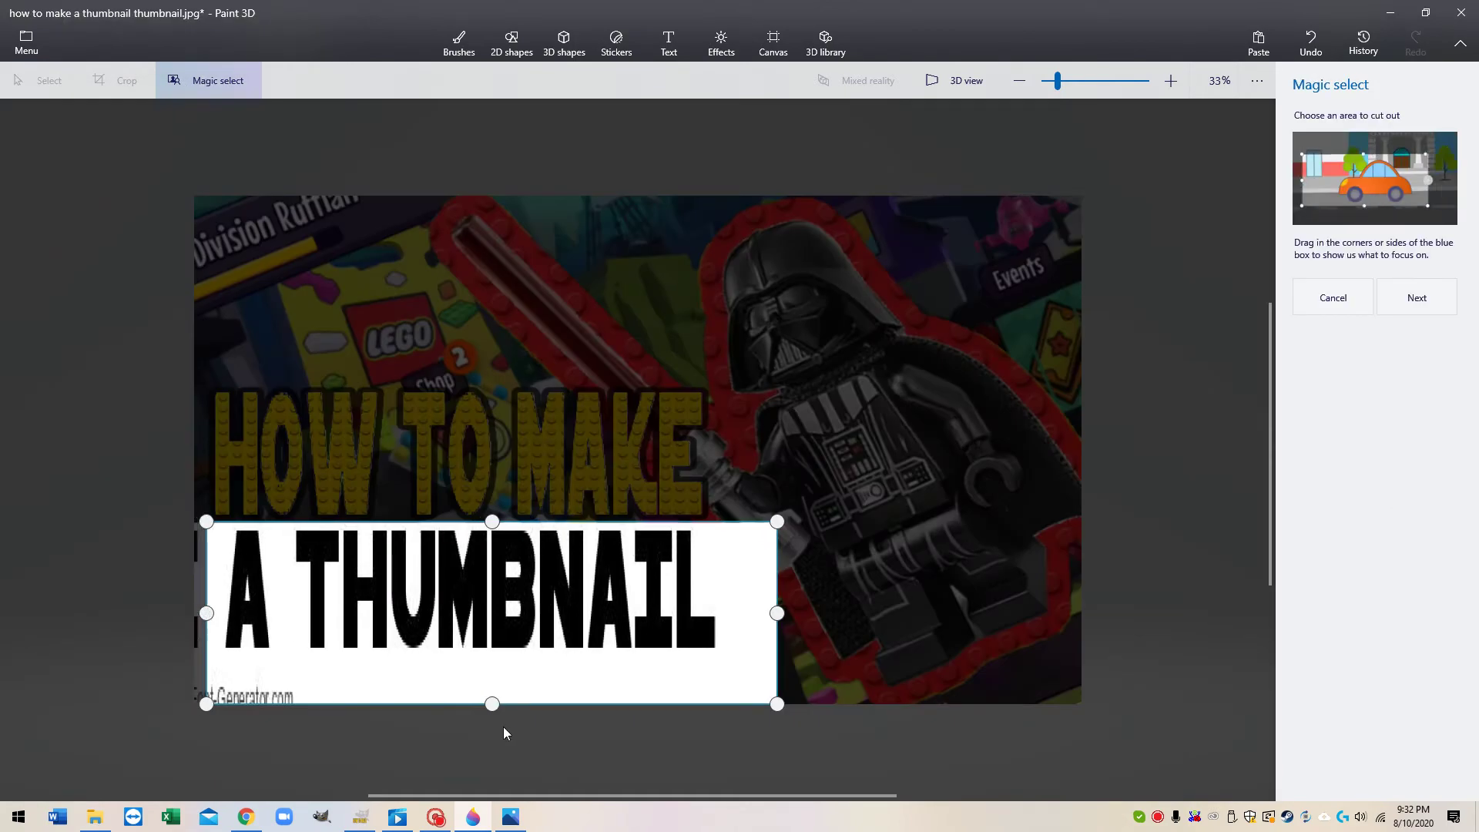
left_click_drag(492, 703, 492, 669)
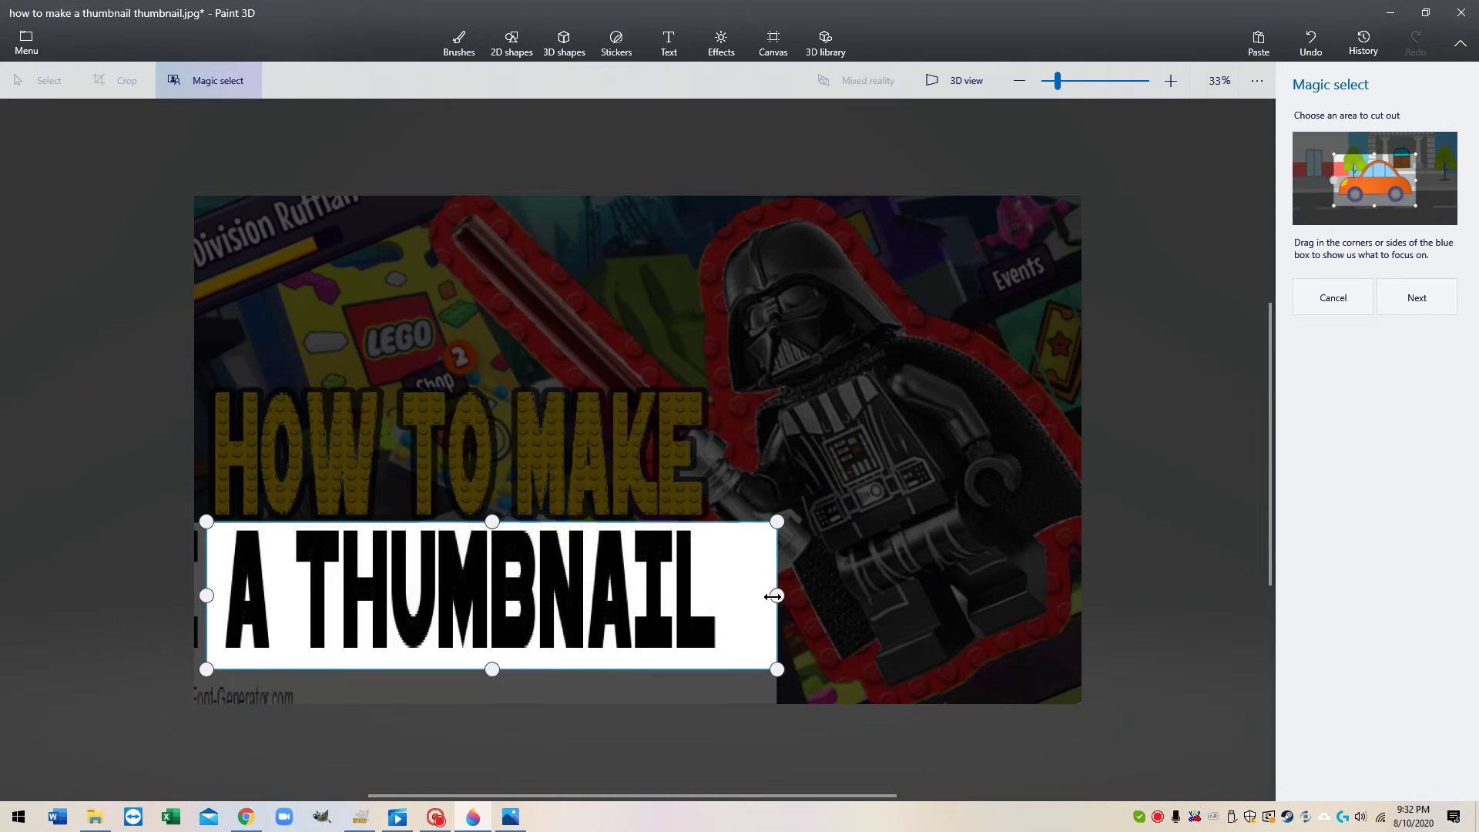
left_click_drag(777, 596, 753, 596)
left_click(1417, 298)
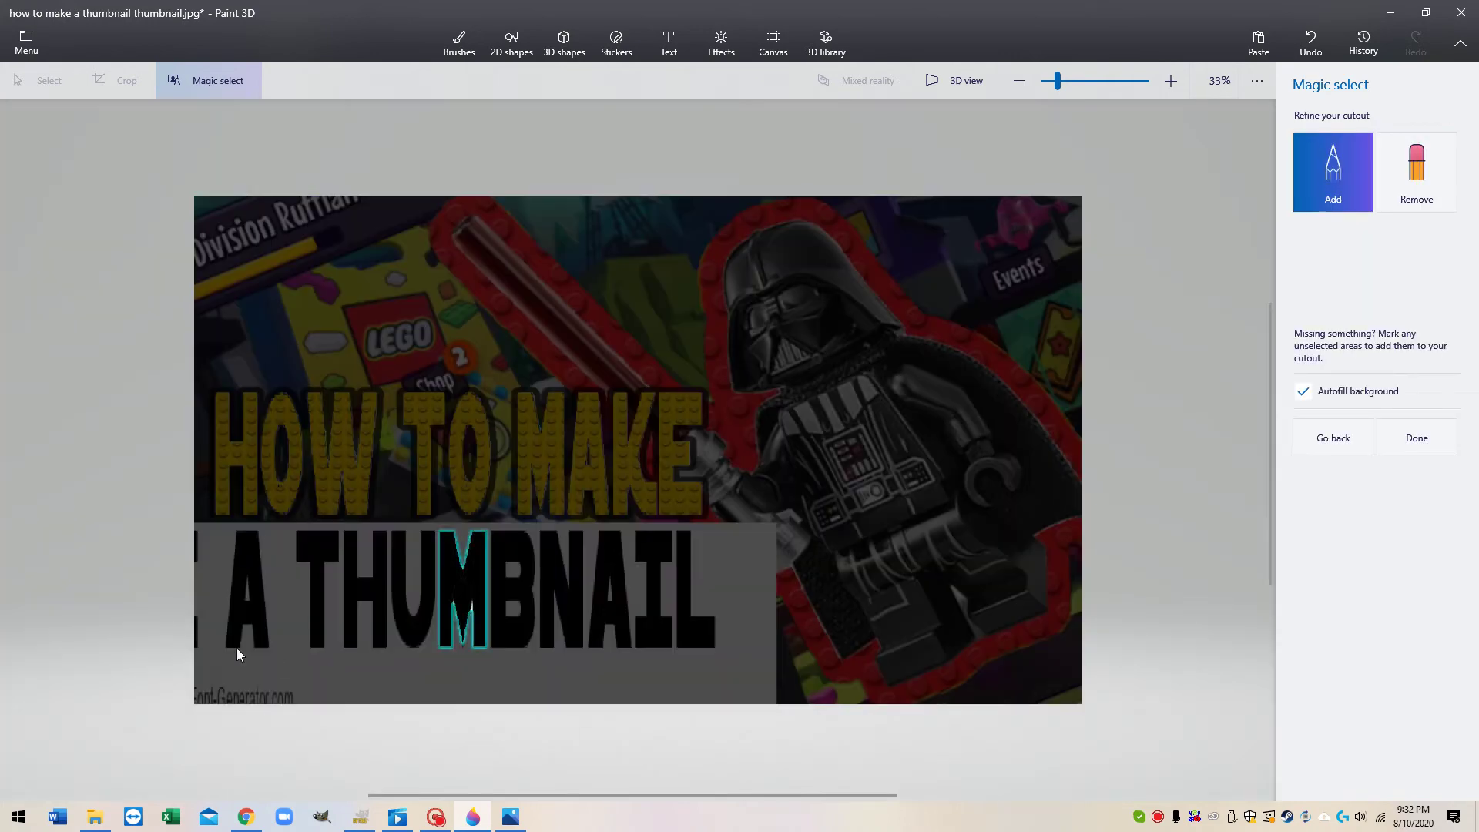
- Add all the remaining letters of A THUMBNAIL to the cutout, undoing the mark that opens a gap beside the U
left_click_drag(408, 629, 393, 613)
left_click(365, 595)
left_click(324, 542)
left_click(247, 560)
left_click(517, 547)
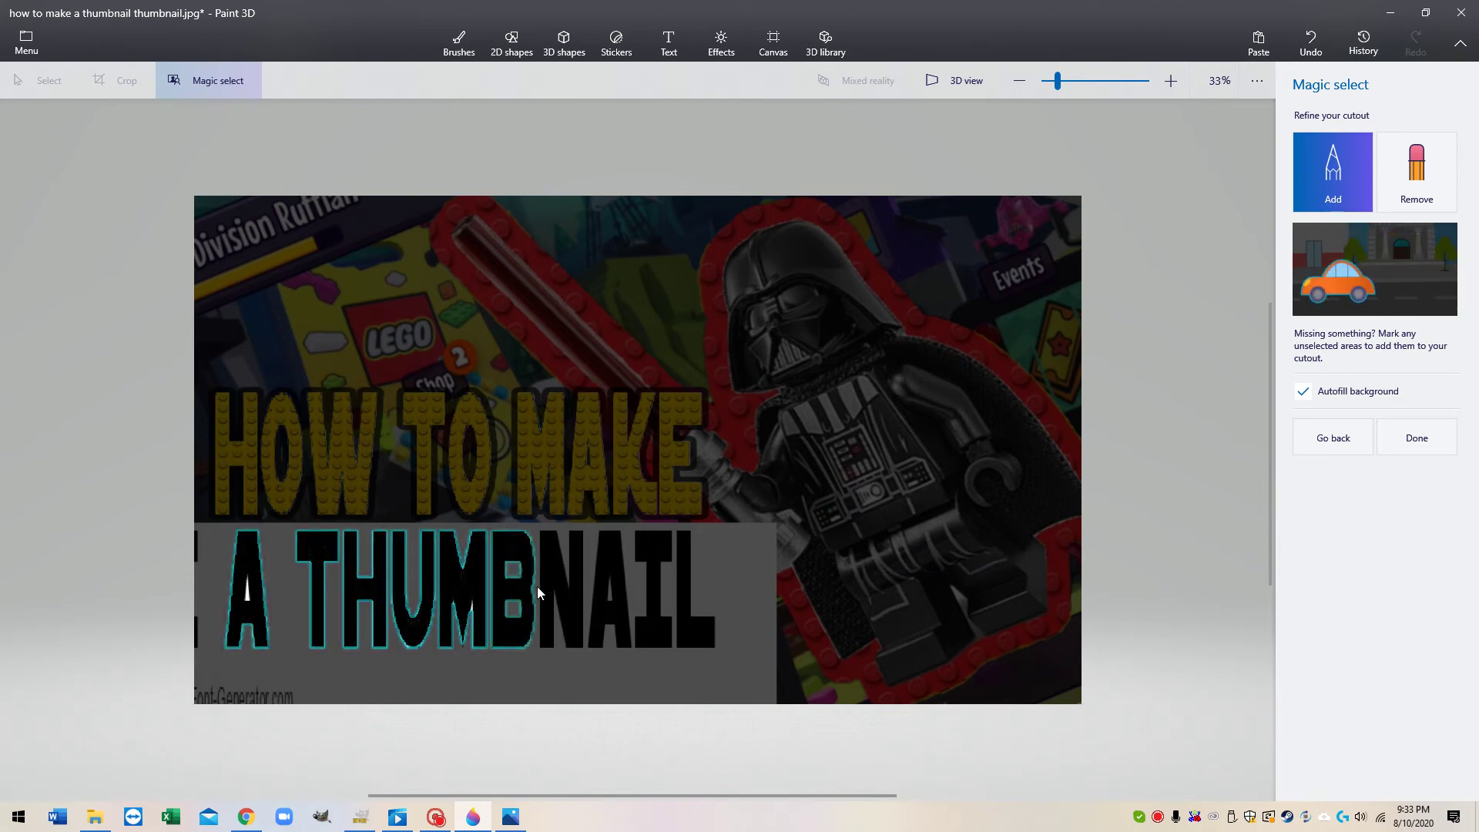
left_click(558, 574)
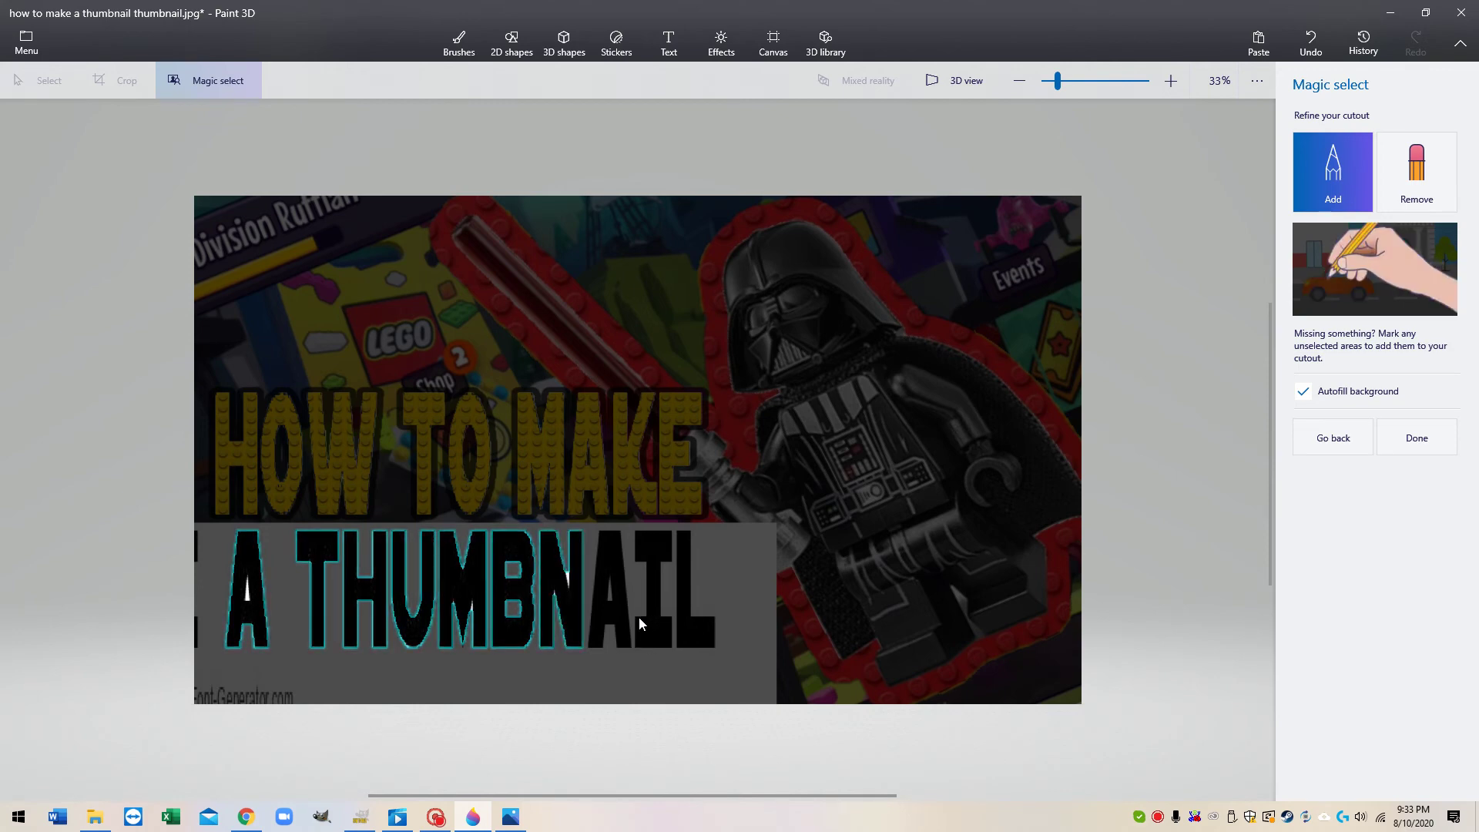
left_click(644, 578)
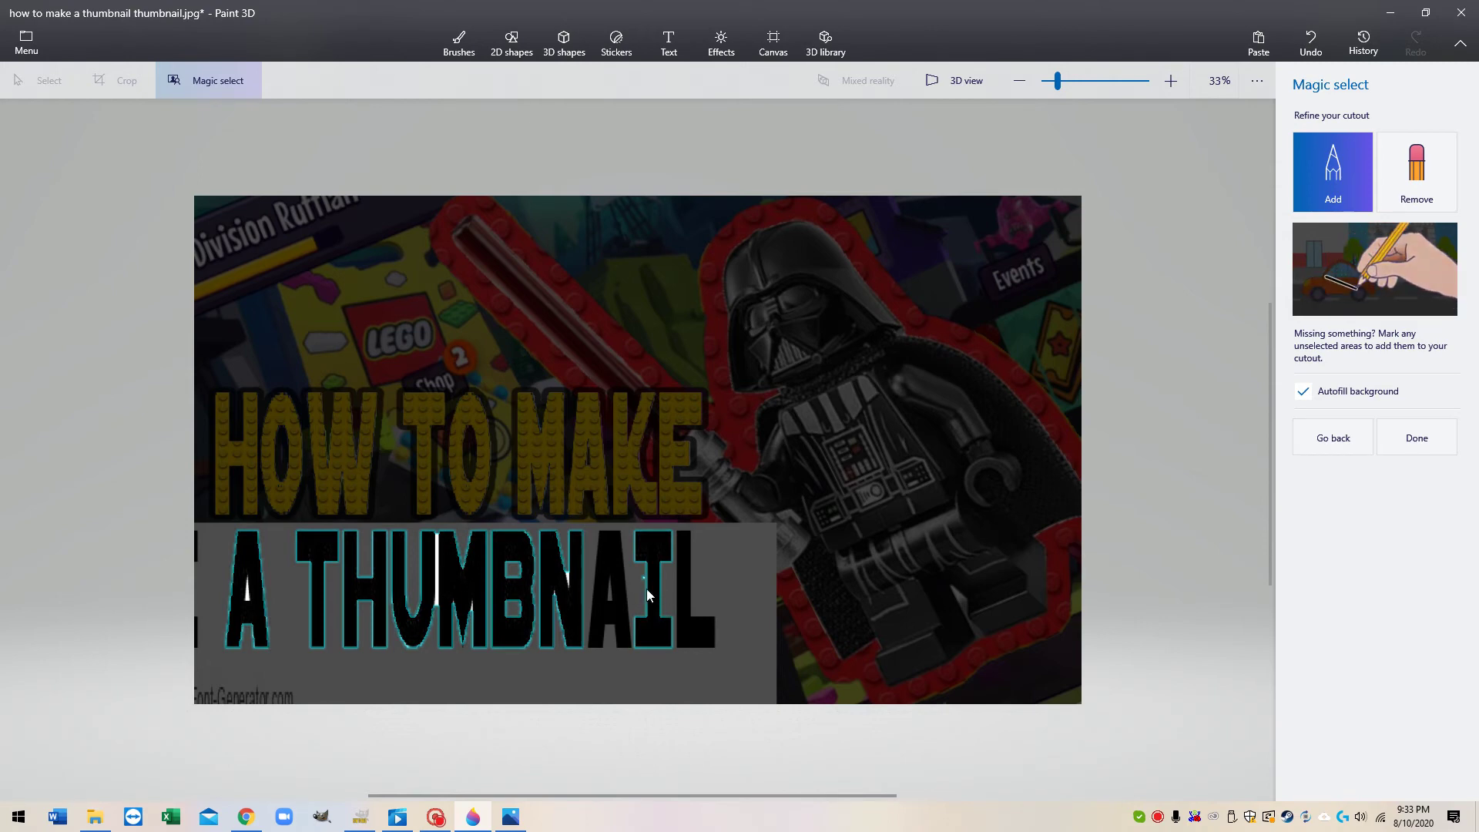
left_click(1311, 40)
left_click_drag(654, 547, 663, 600)
left_click_drag(708, 643, 711, 644)
left_click_drag(606, 556, 623, 618)
- Remove the white gaps inside the two A letters and the M from the cutout, and finish the Magic select
left_click(1394, 202)
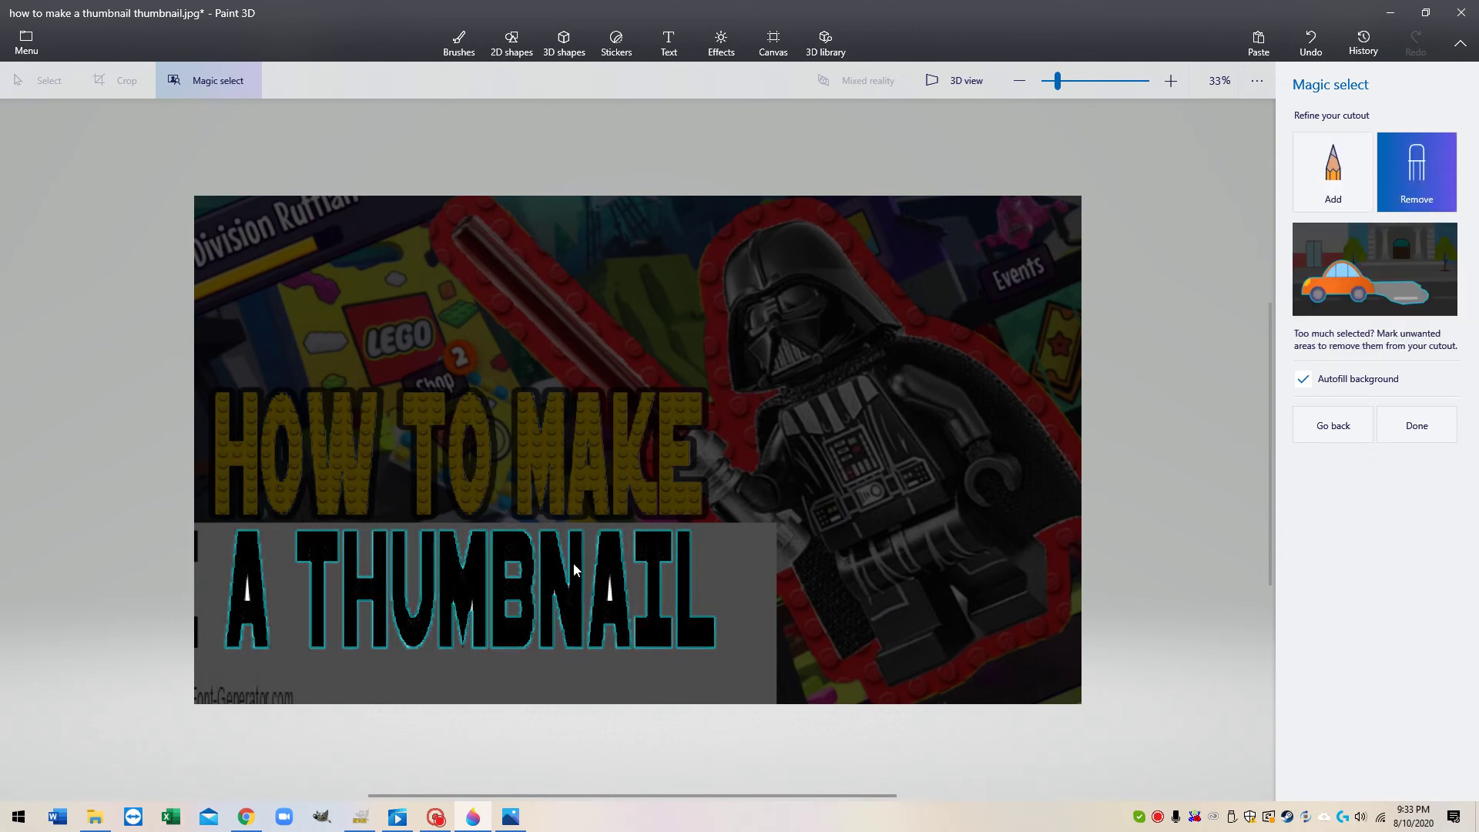
scroll(572, 579, "up", 6)
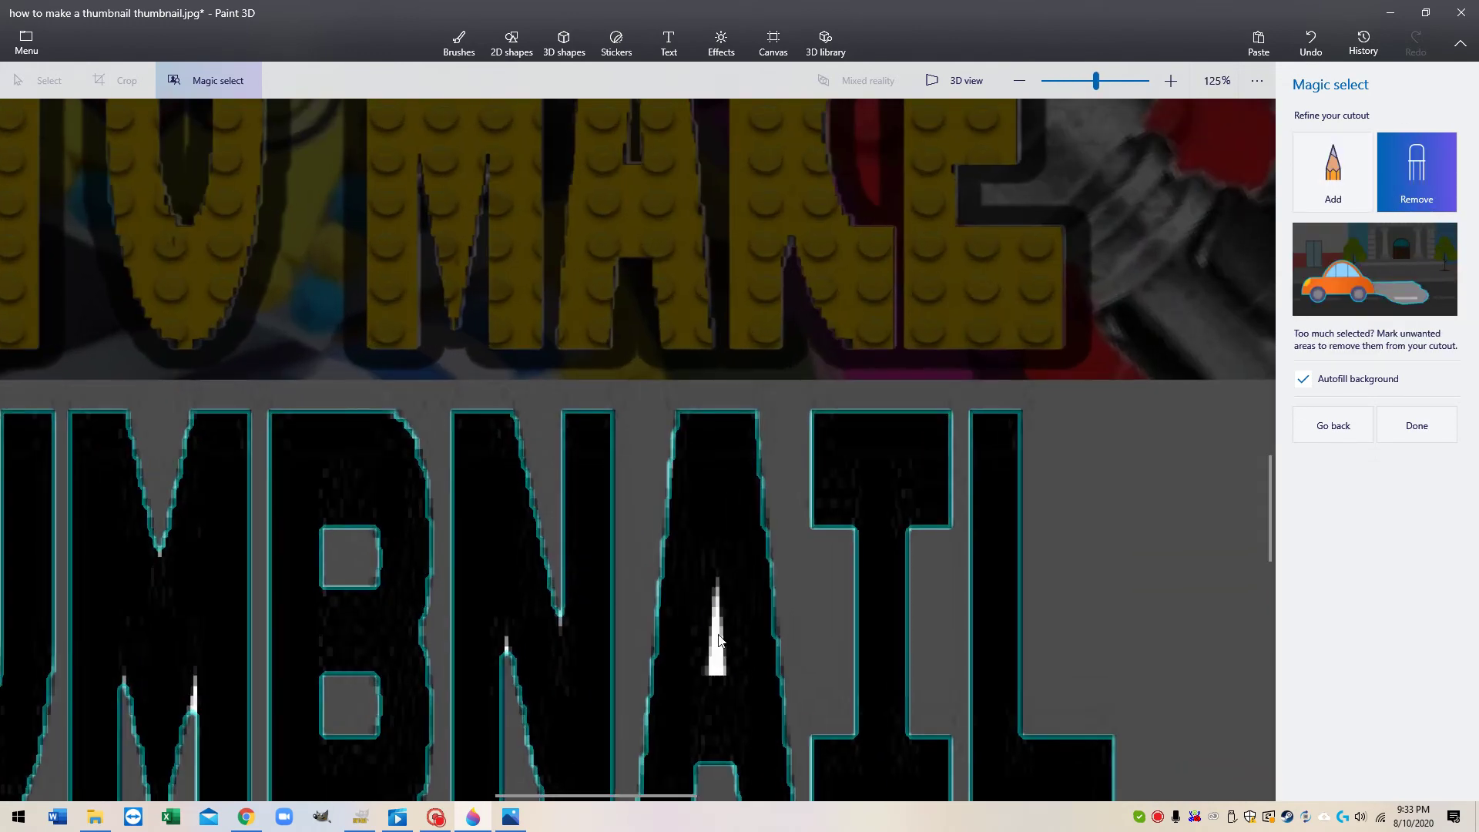
scroll(950, 598, "down", 1)
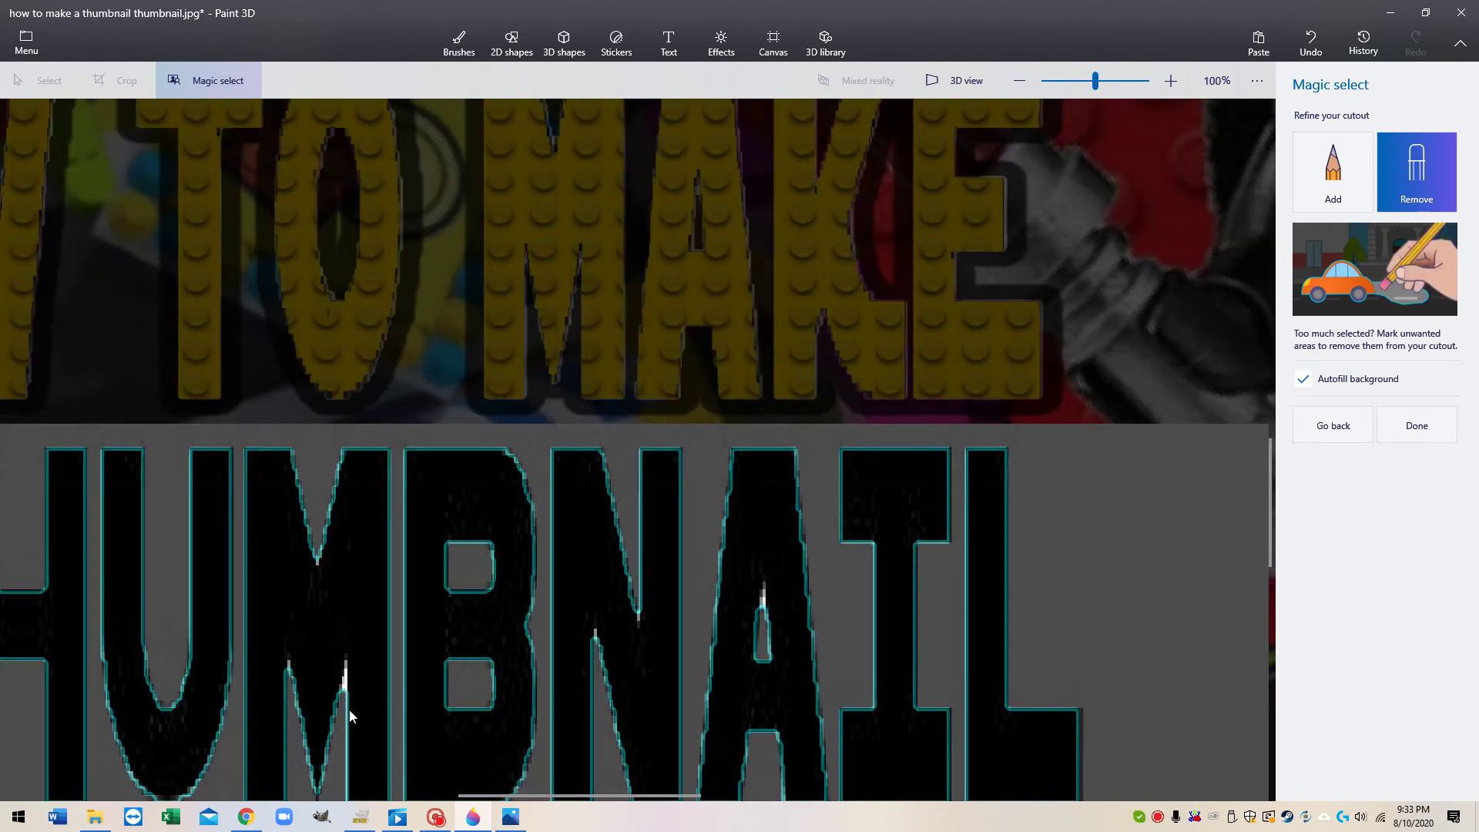
scroll(1031, 603, "down", 1)
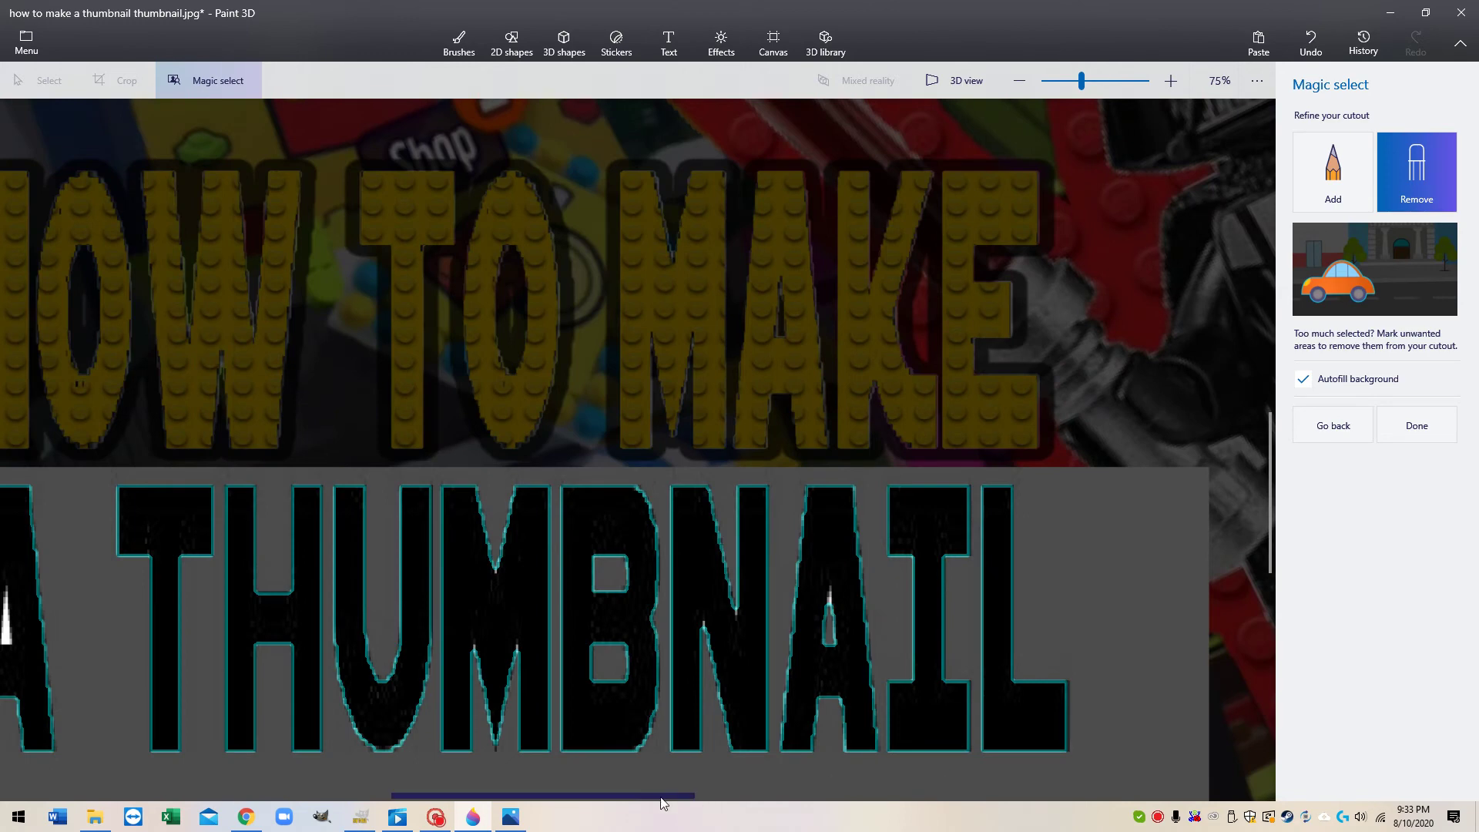
left_click_drag(638, 796, 465, 786)
left_click_drag(519, 612, 524, 641)
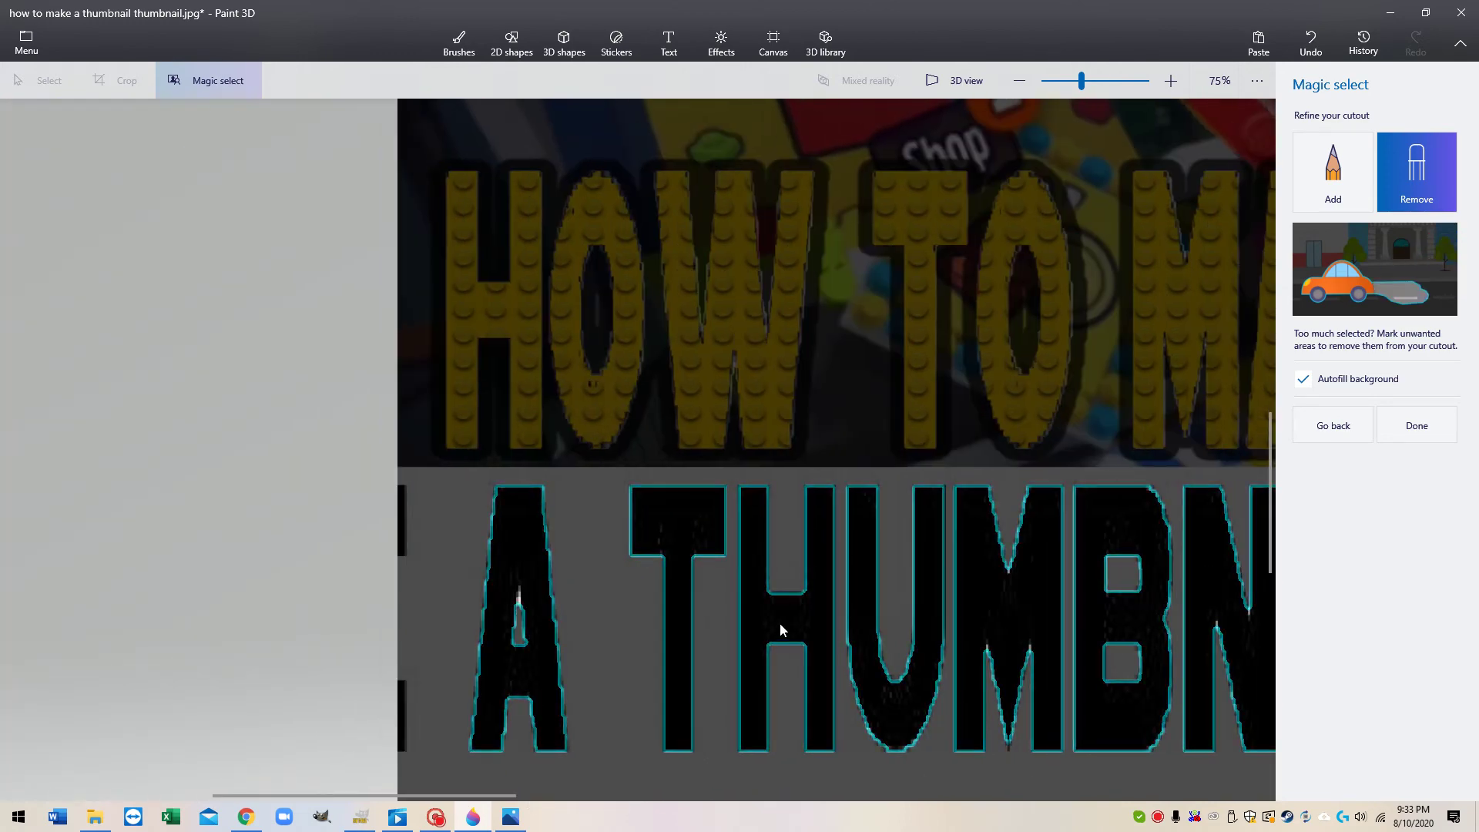
scroll(780, 622, "down", 3)
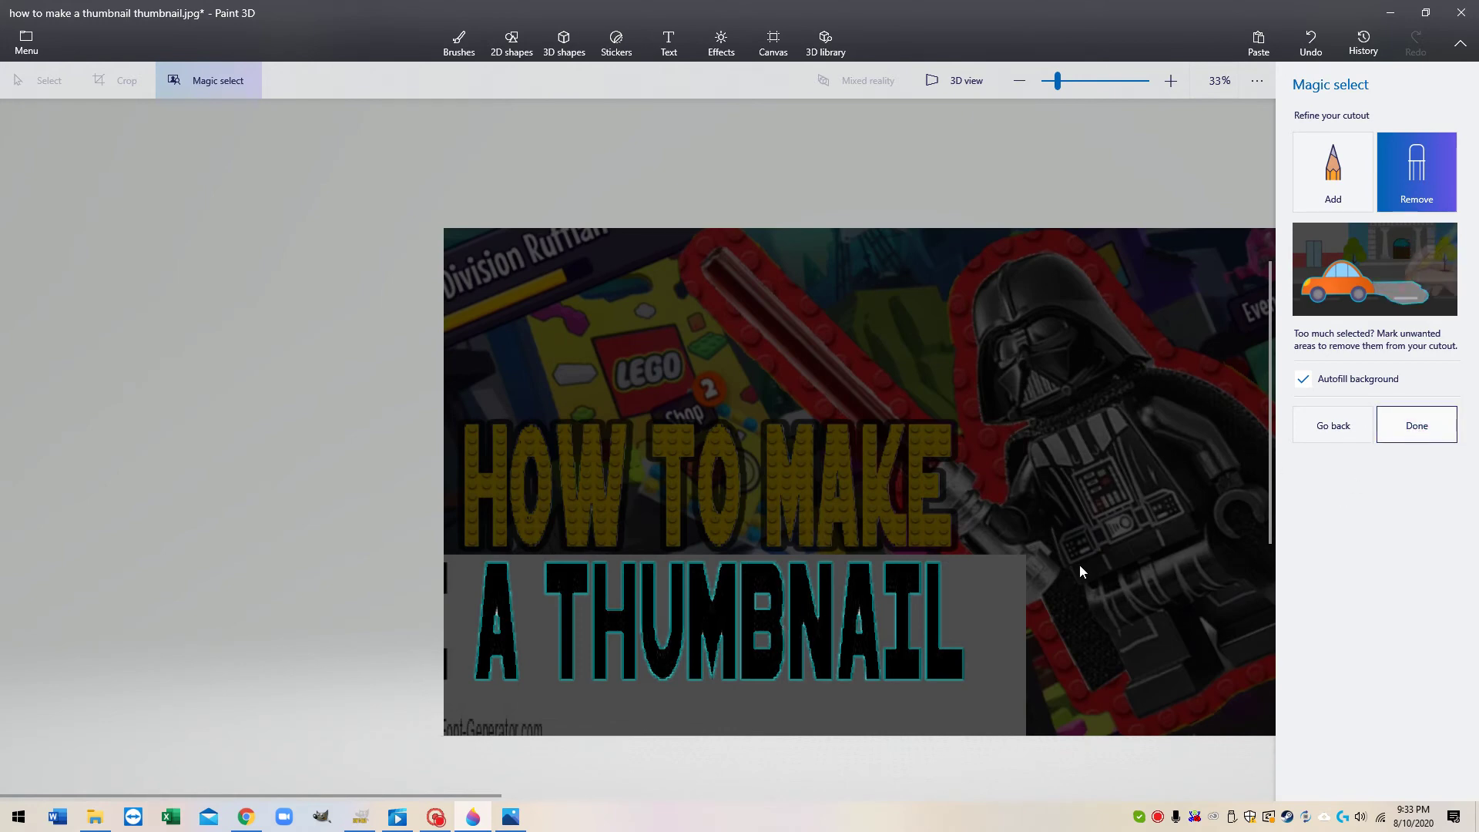
key("Return")
- Cut the A THUMBNAIL lettering to the clipboard and delete the leftover white title image from the thumbnail
left_click_drag(802, 601, 838, 383)
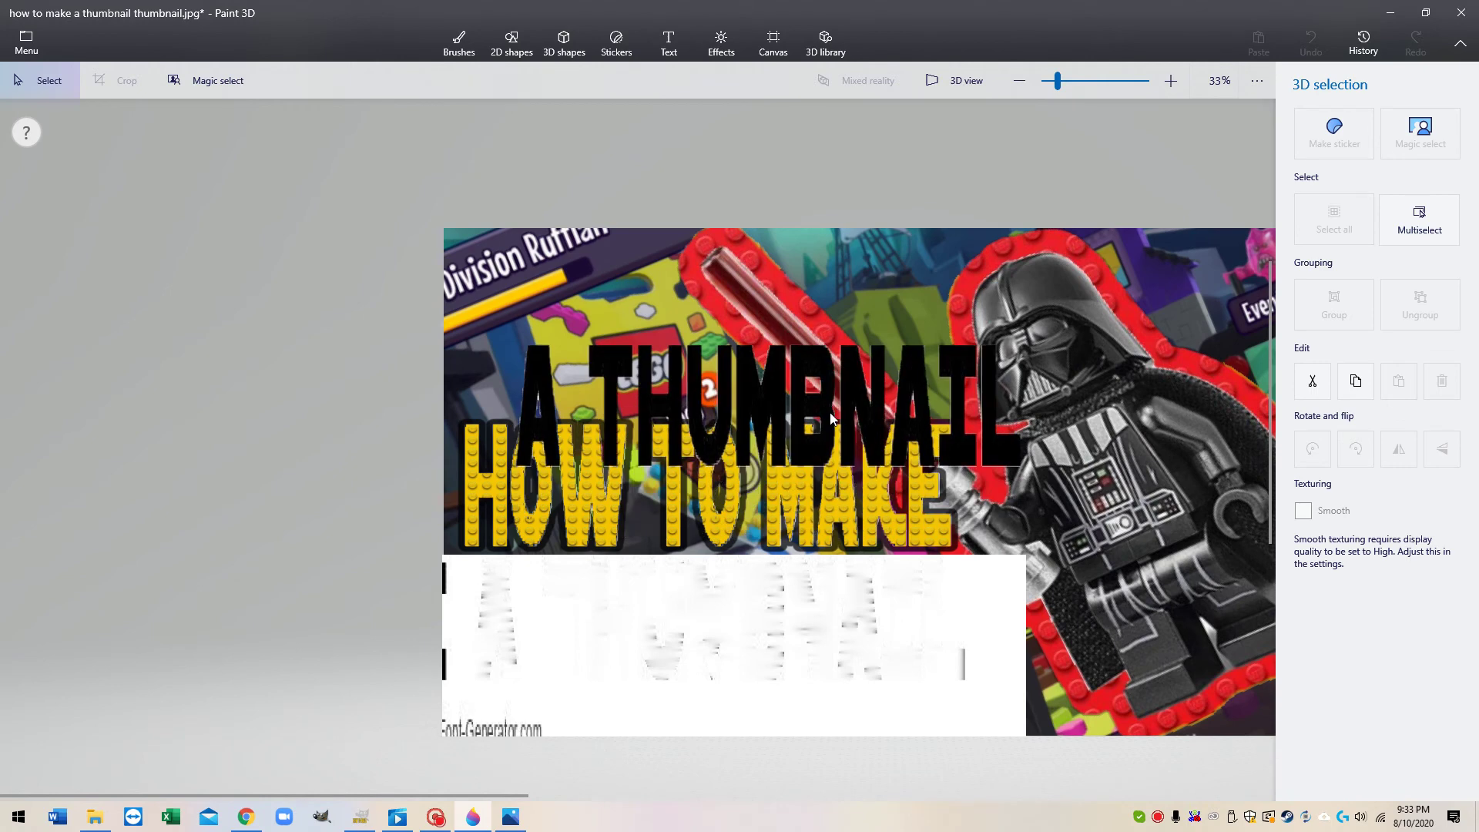
right_click(915, 385)
left_click(932, 437)
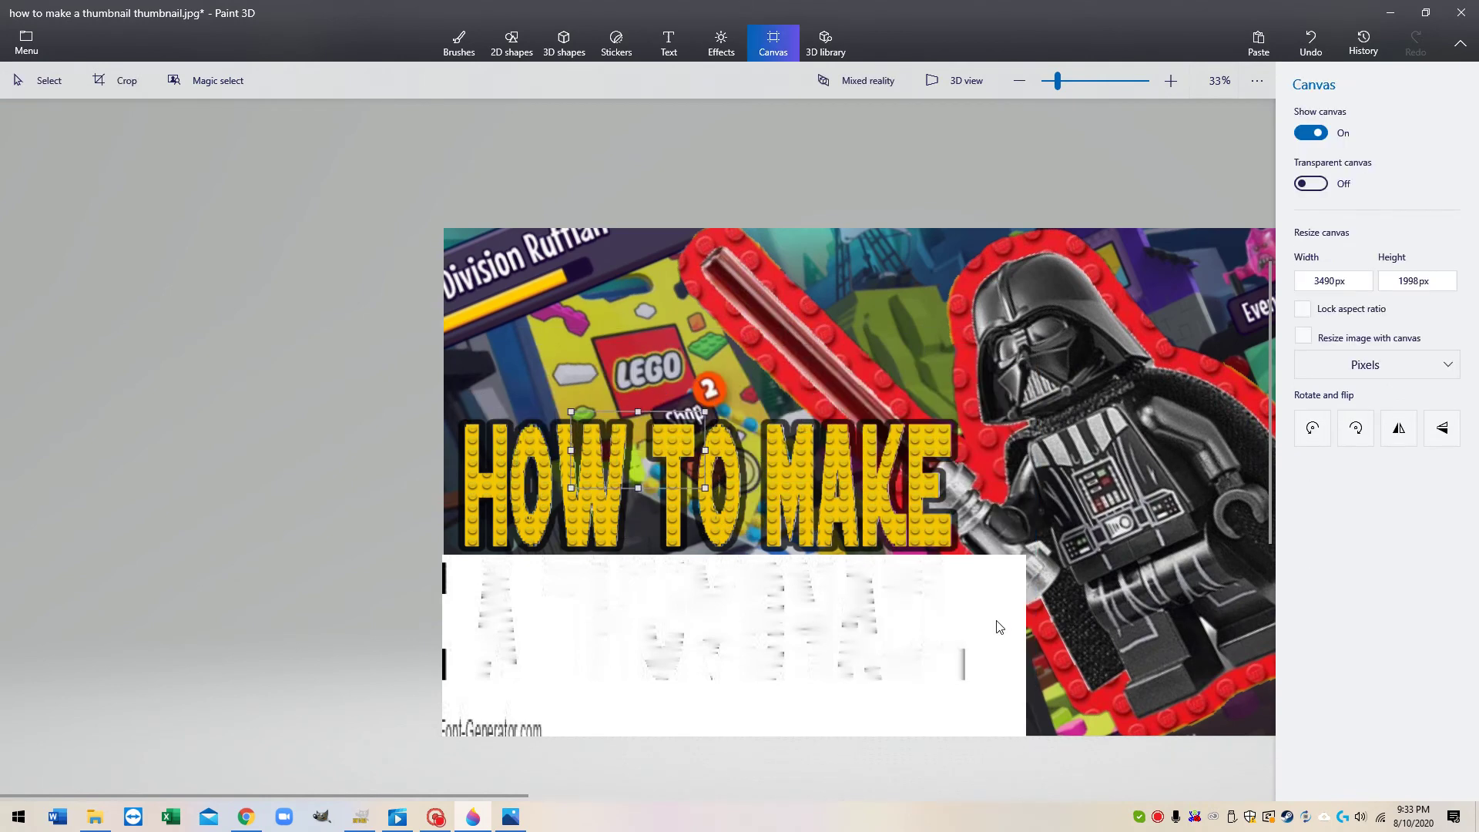
key("ctrl+v")
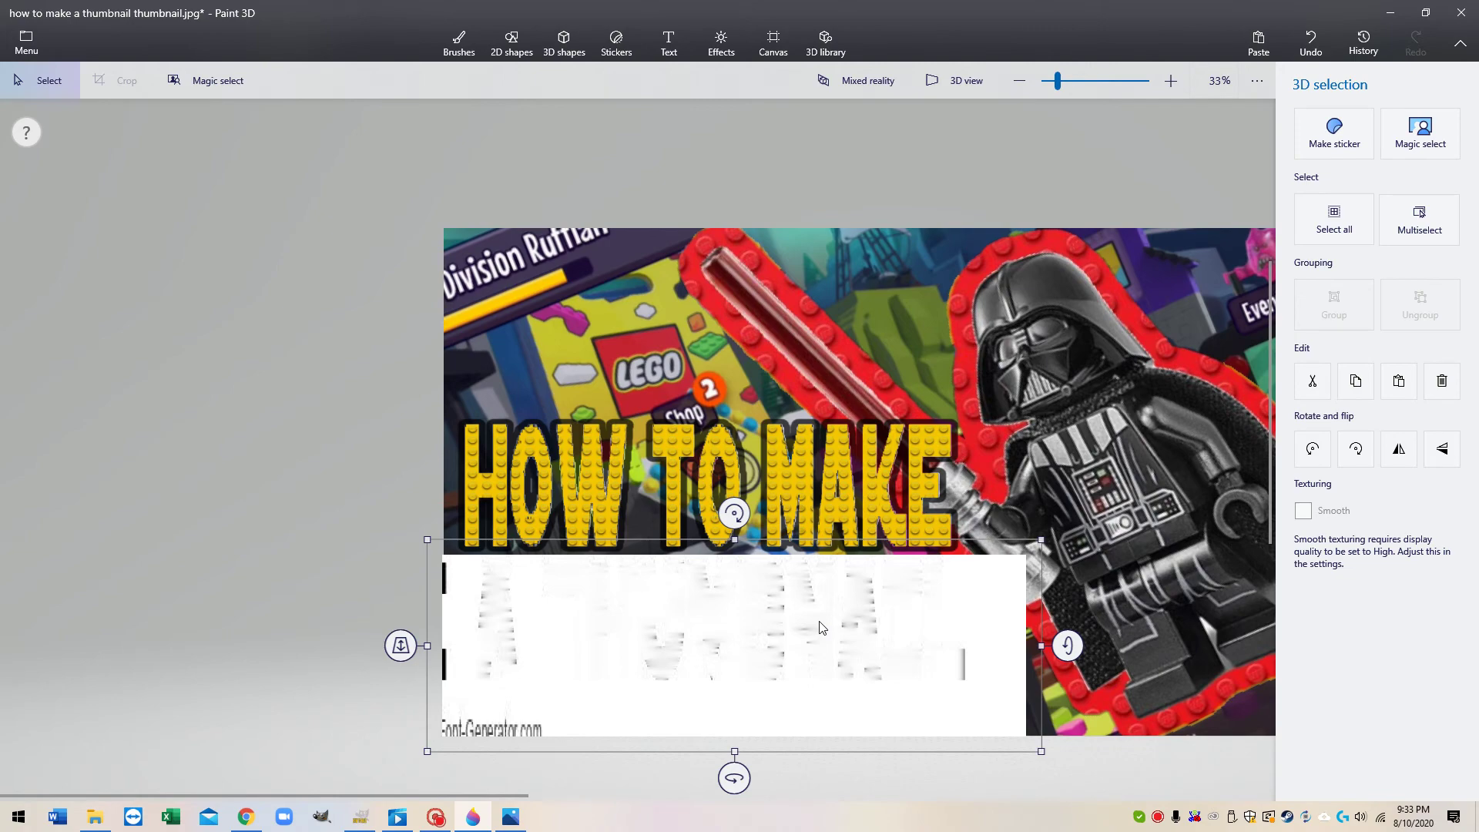
key("Delete")
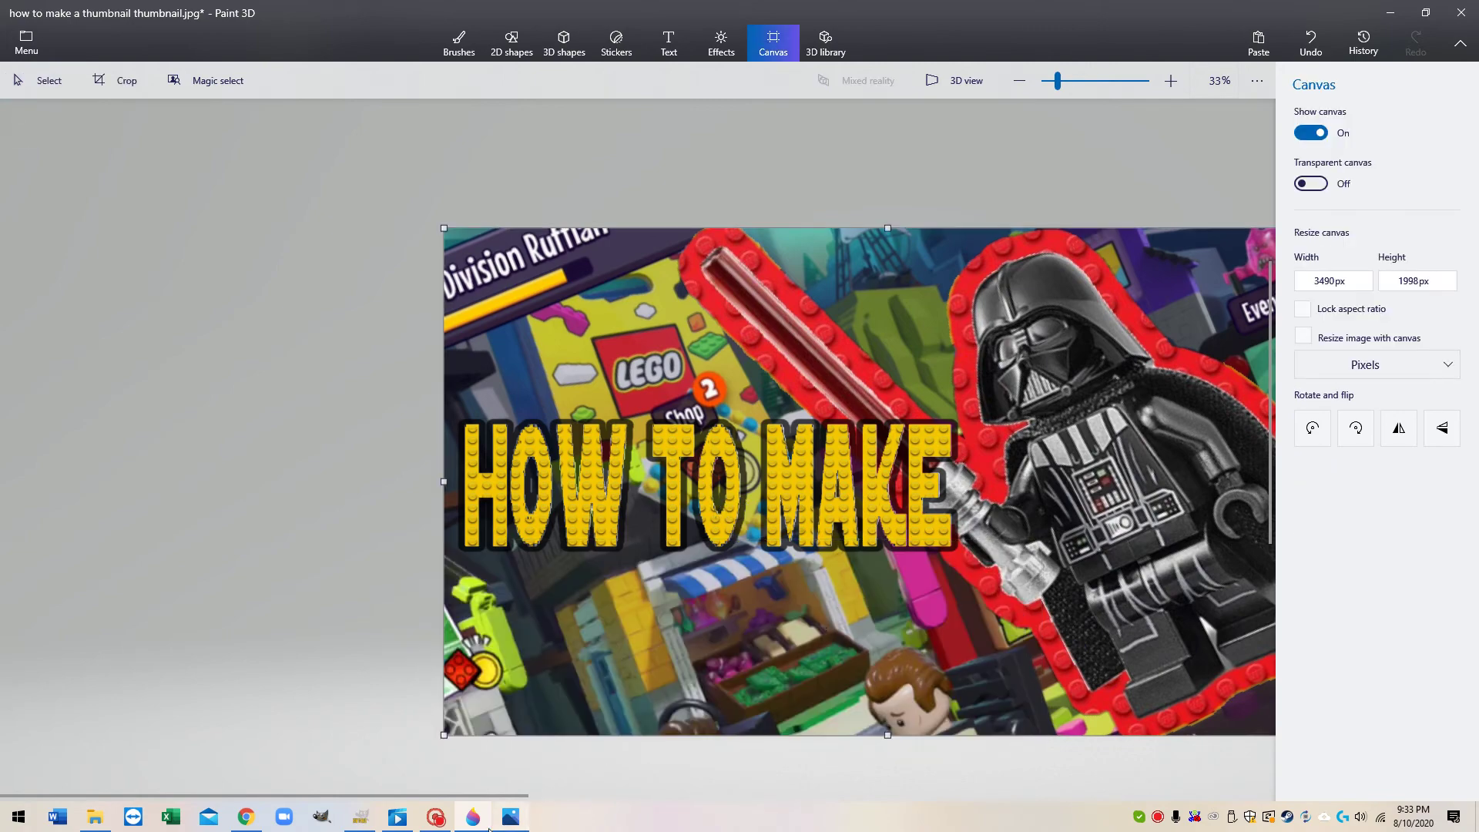
- Switch to GIMP and revert the HOW TO MAKE image to its blank base image through the undo history
left_click(360, 816)
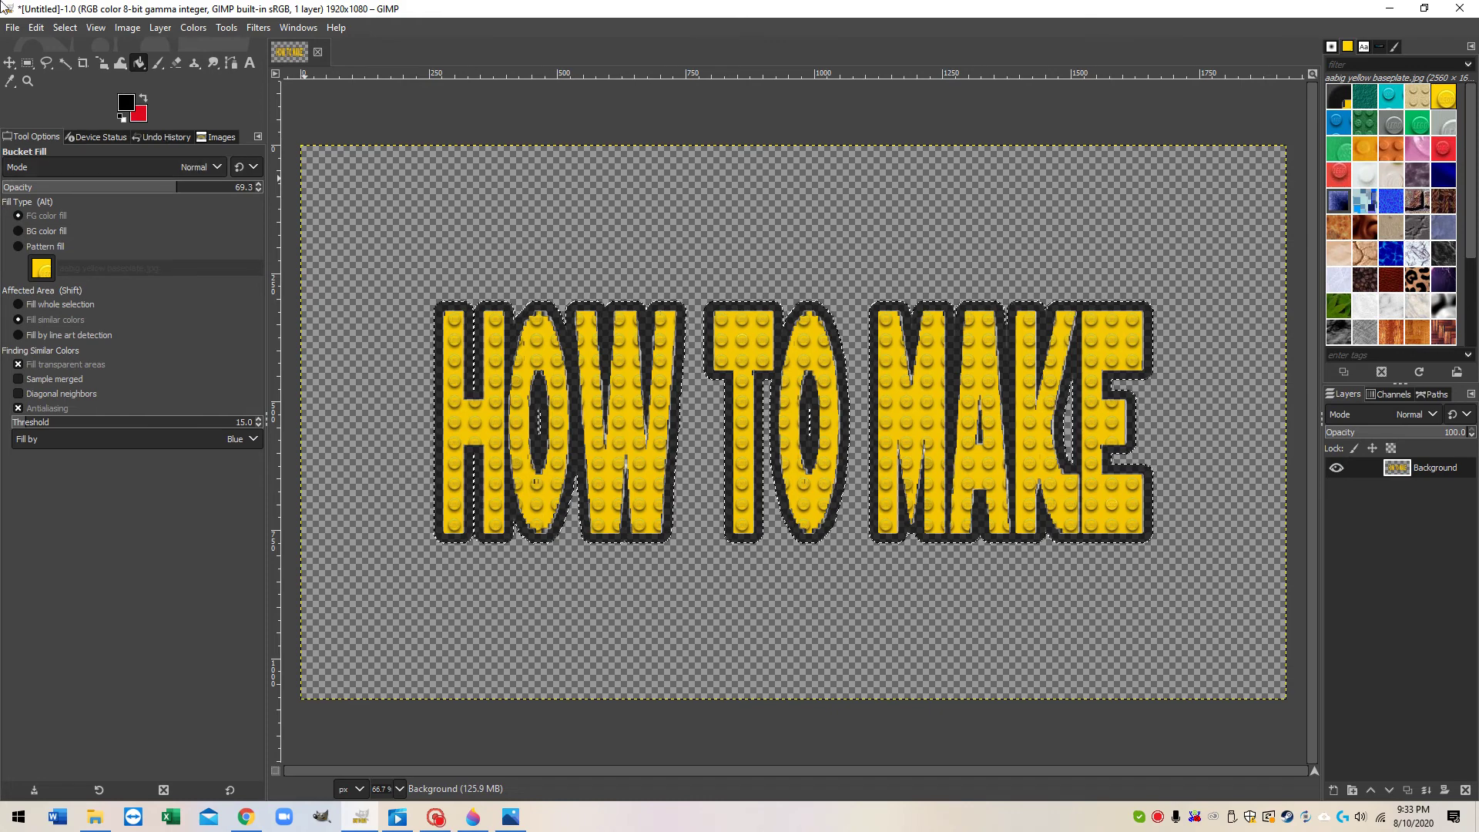
left_click(151, 134)
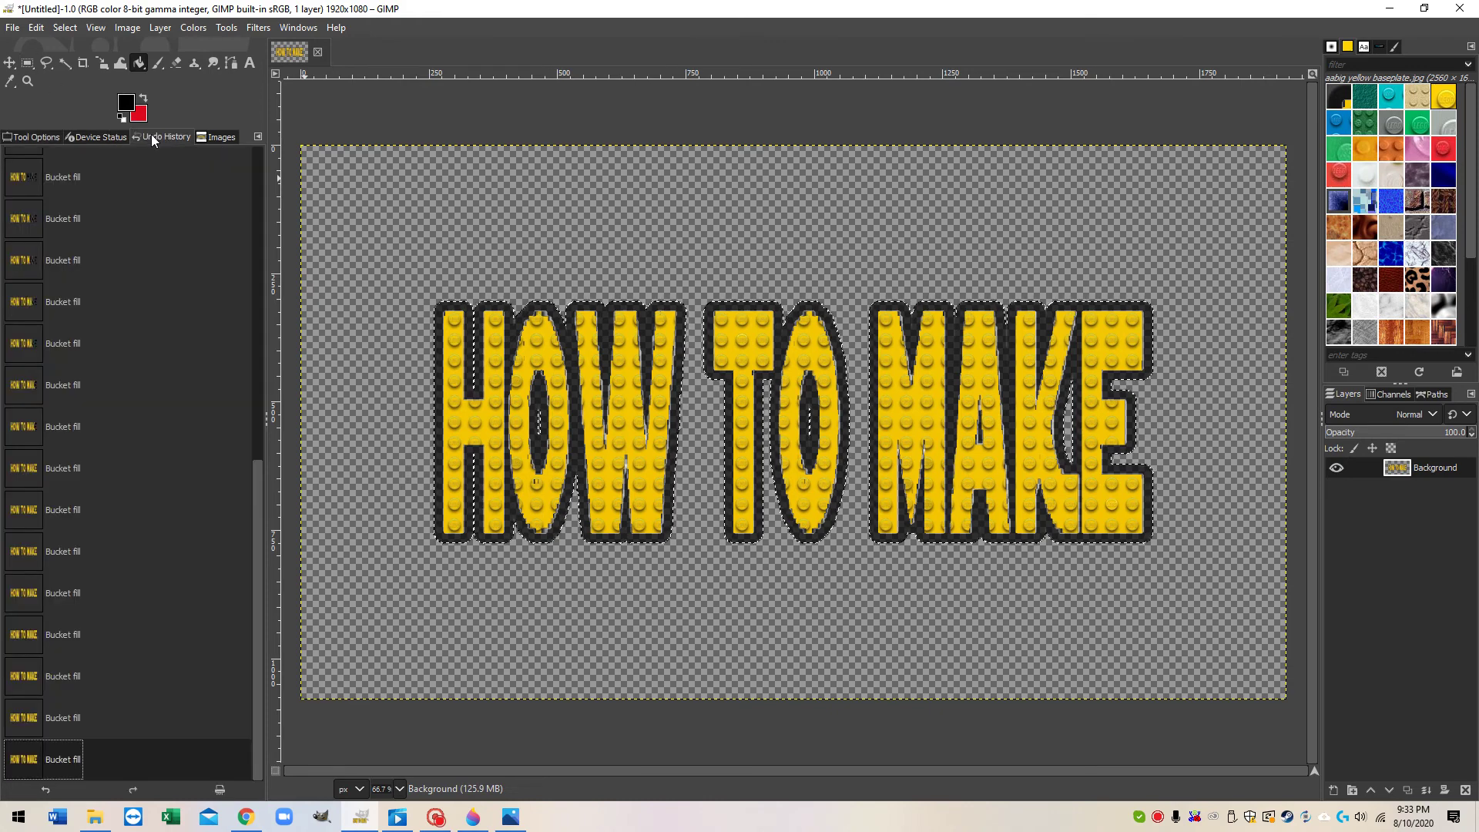
left_click_drag(257, 480, 254, 159)
left_click(84, 173)
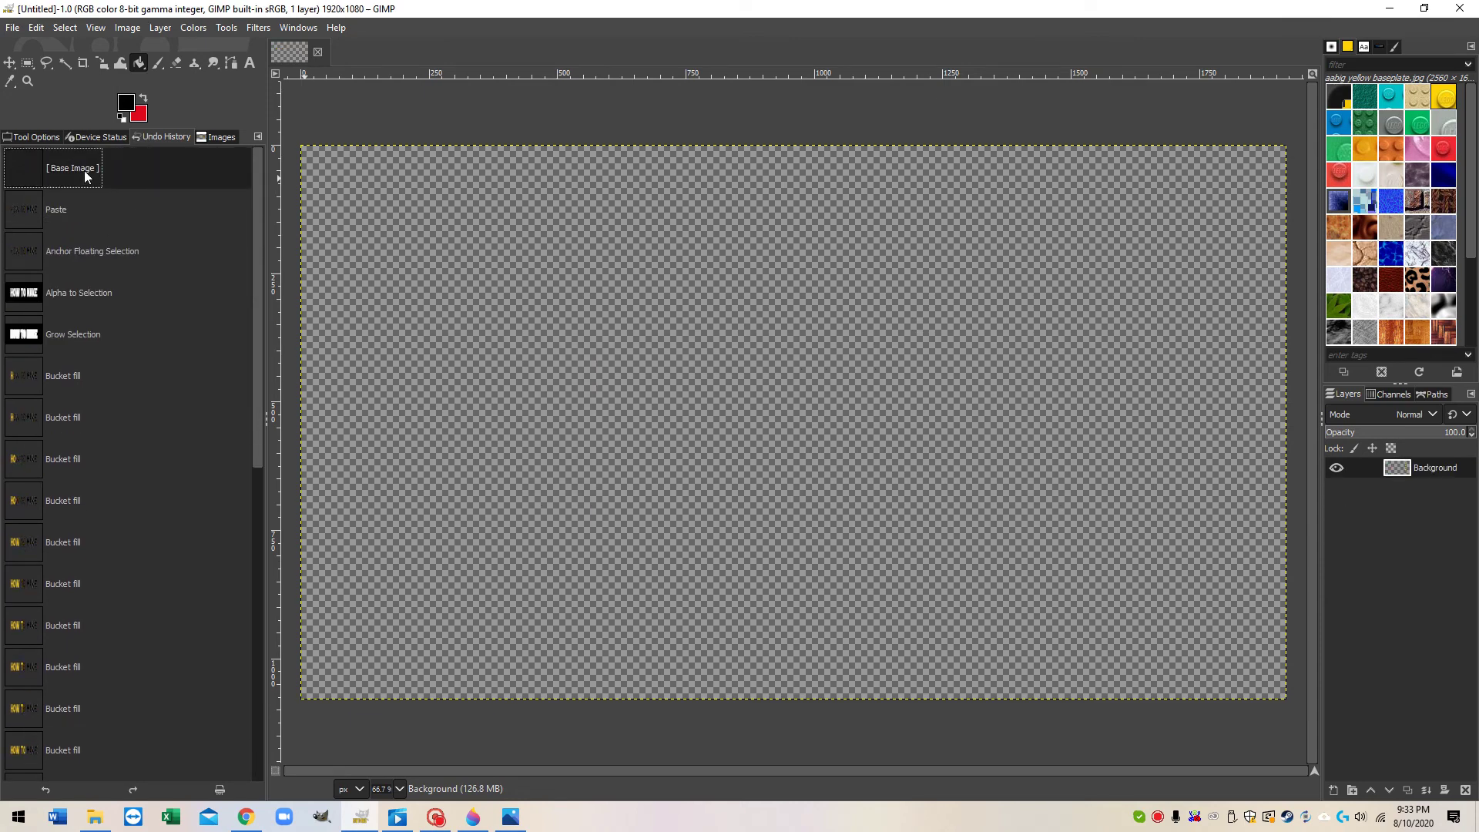
- Paste the black A THUMBNAIL lettering into the blank transparent image
right_click(577, 316)
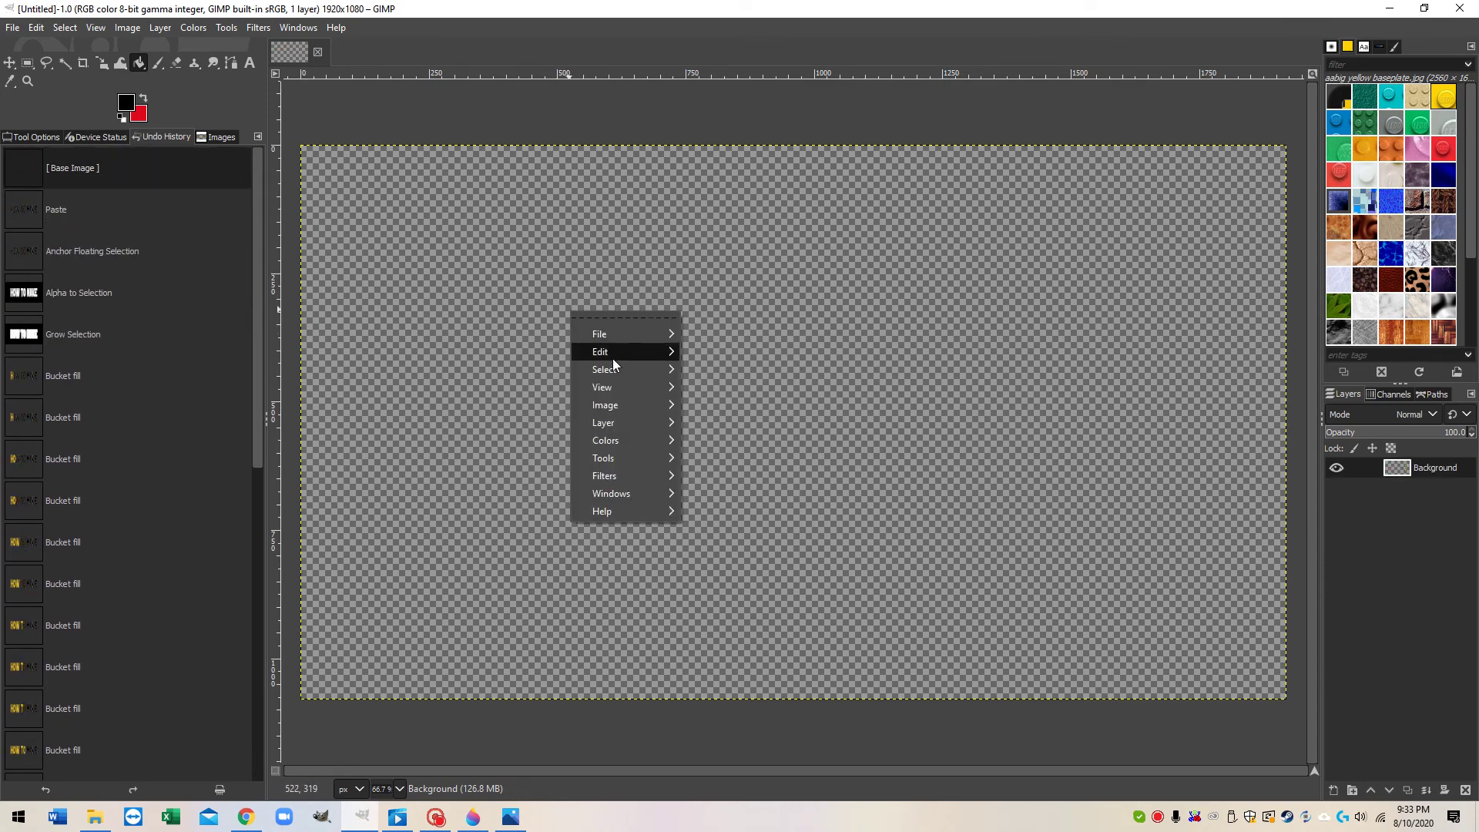
mouse_move(613, 355)
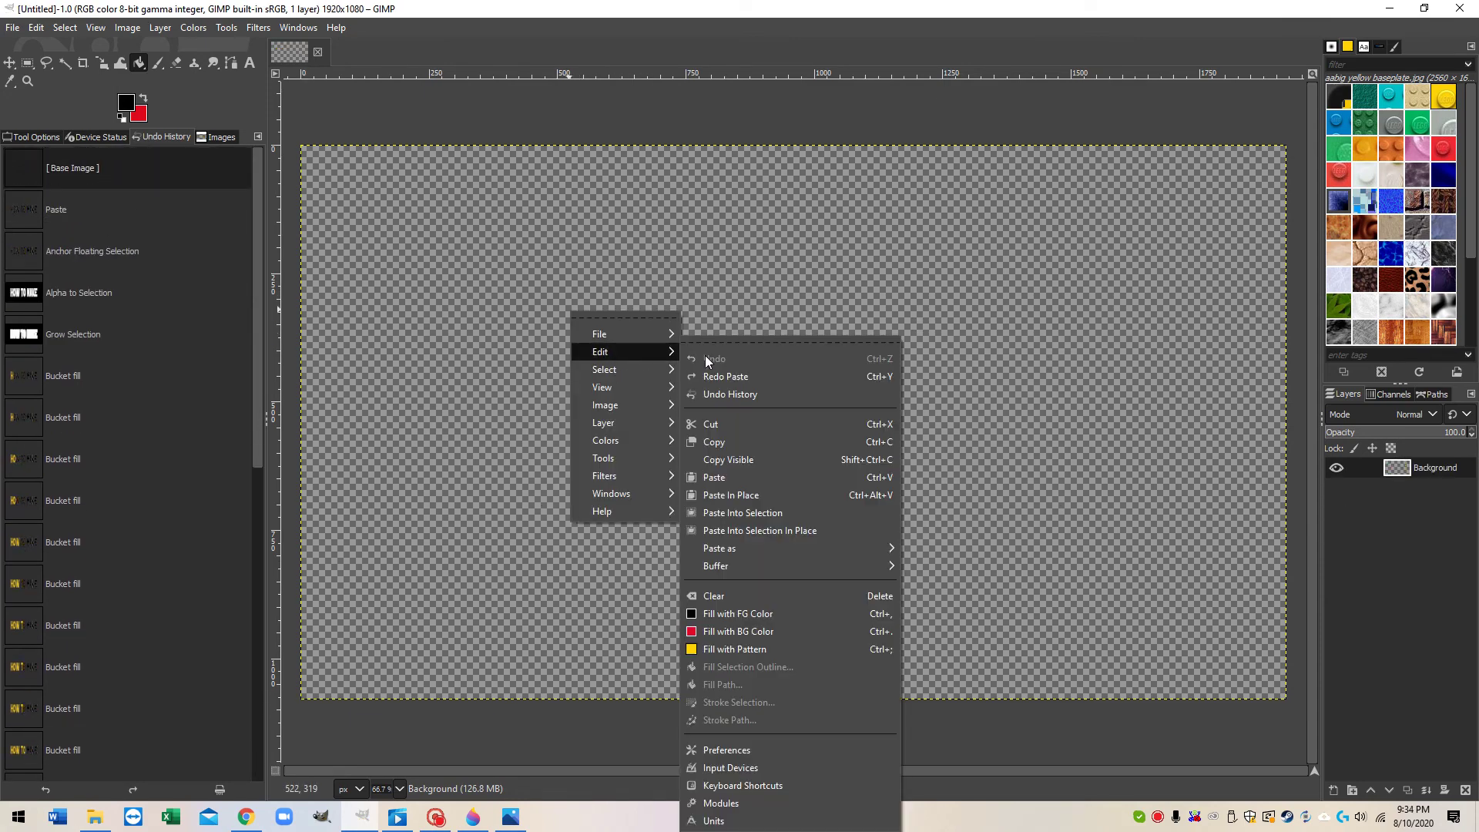
left_click(736, 469)
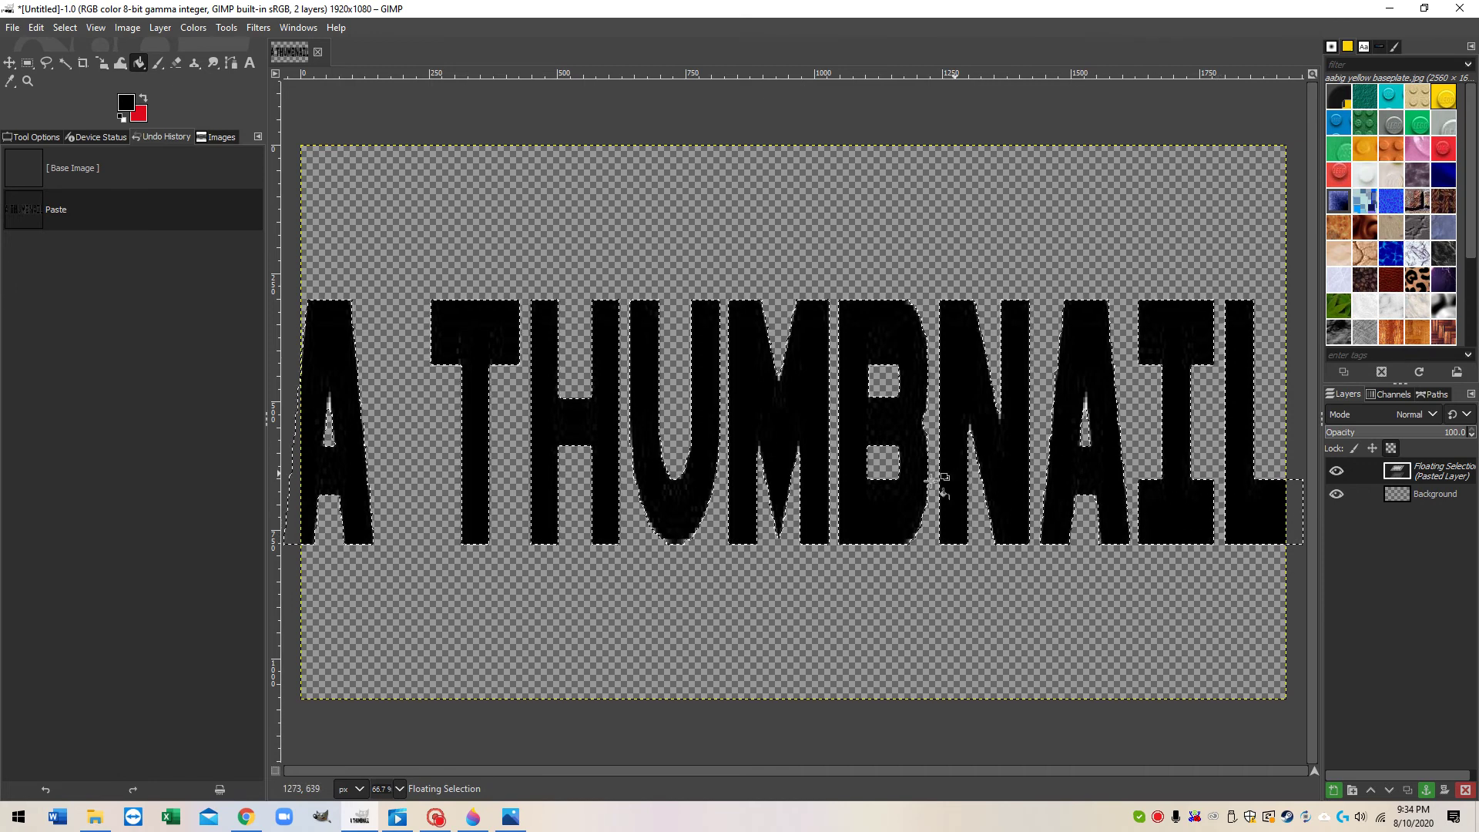
- Scale the image with the pasted lettering to a width of 1750 px, keeping its proportions
right_click(858, 498)
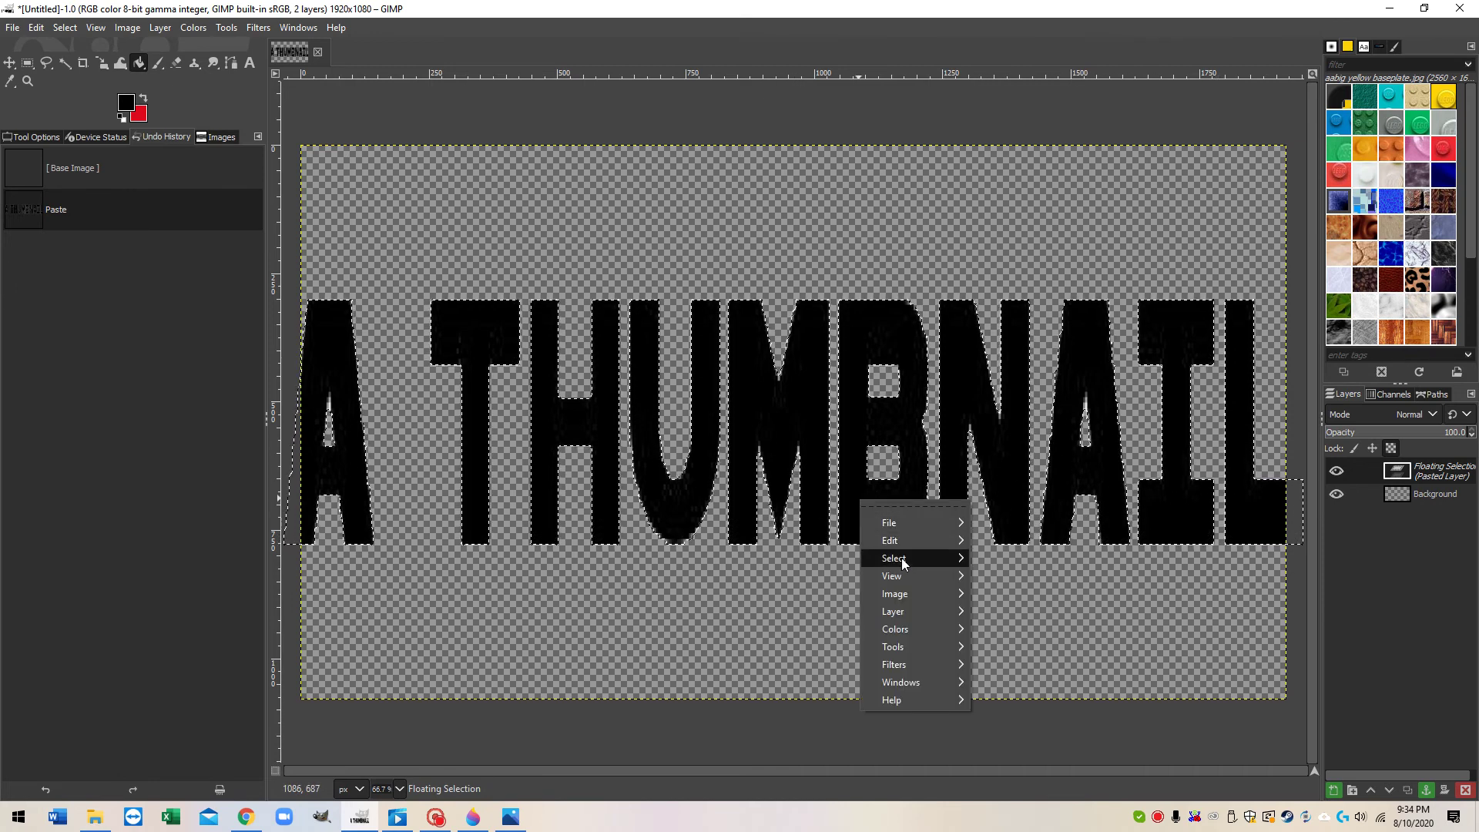
mouse_move(908, 596)
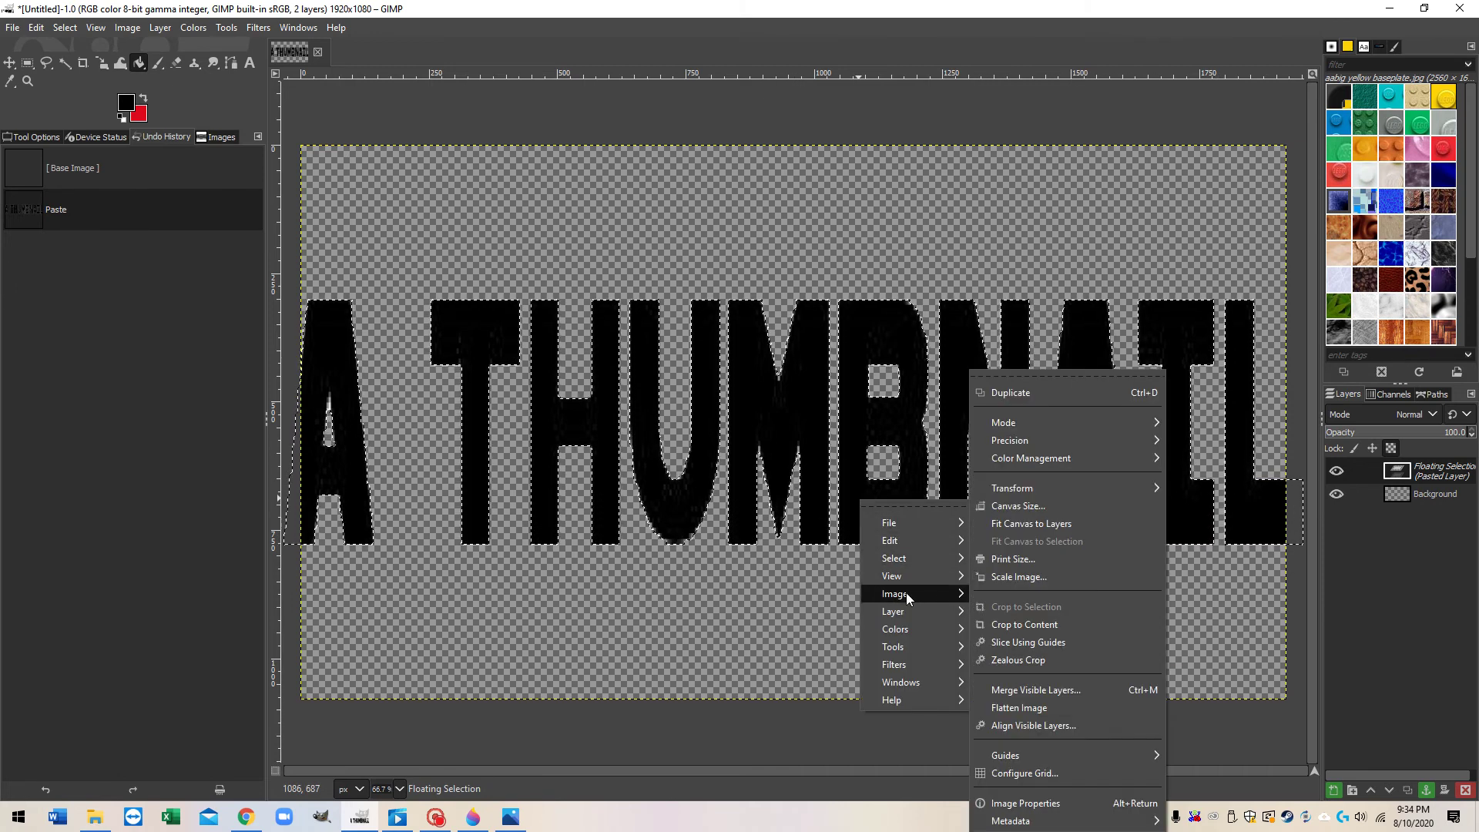
left_click(1029, 577)
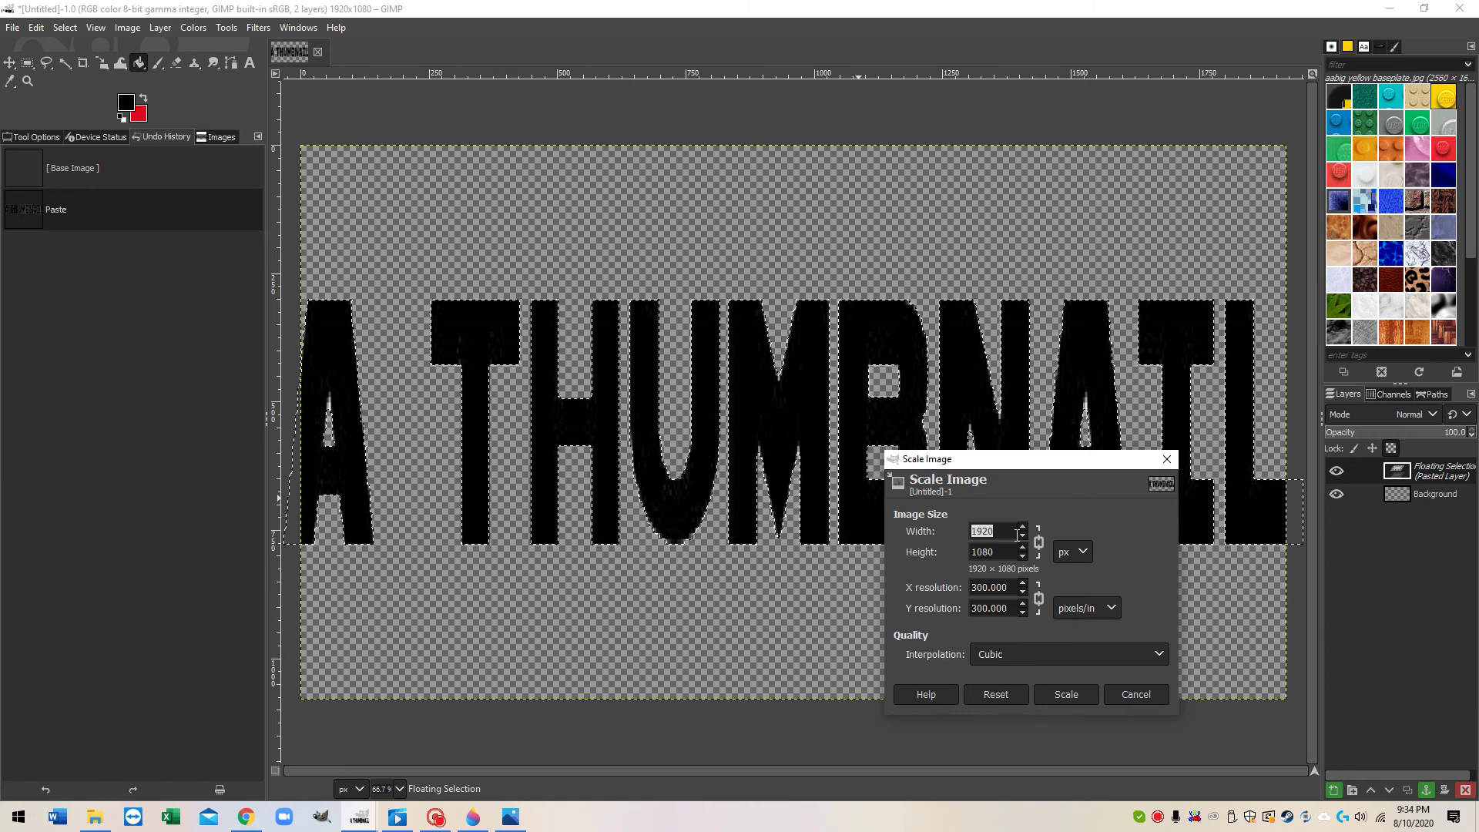
type("1750")
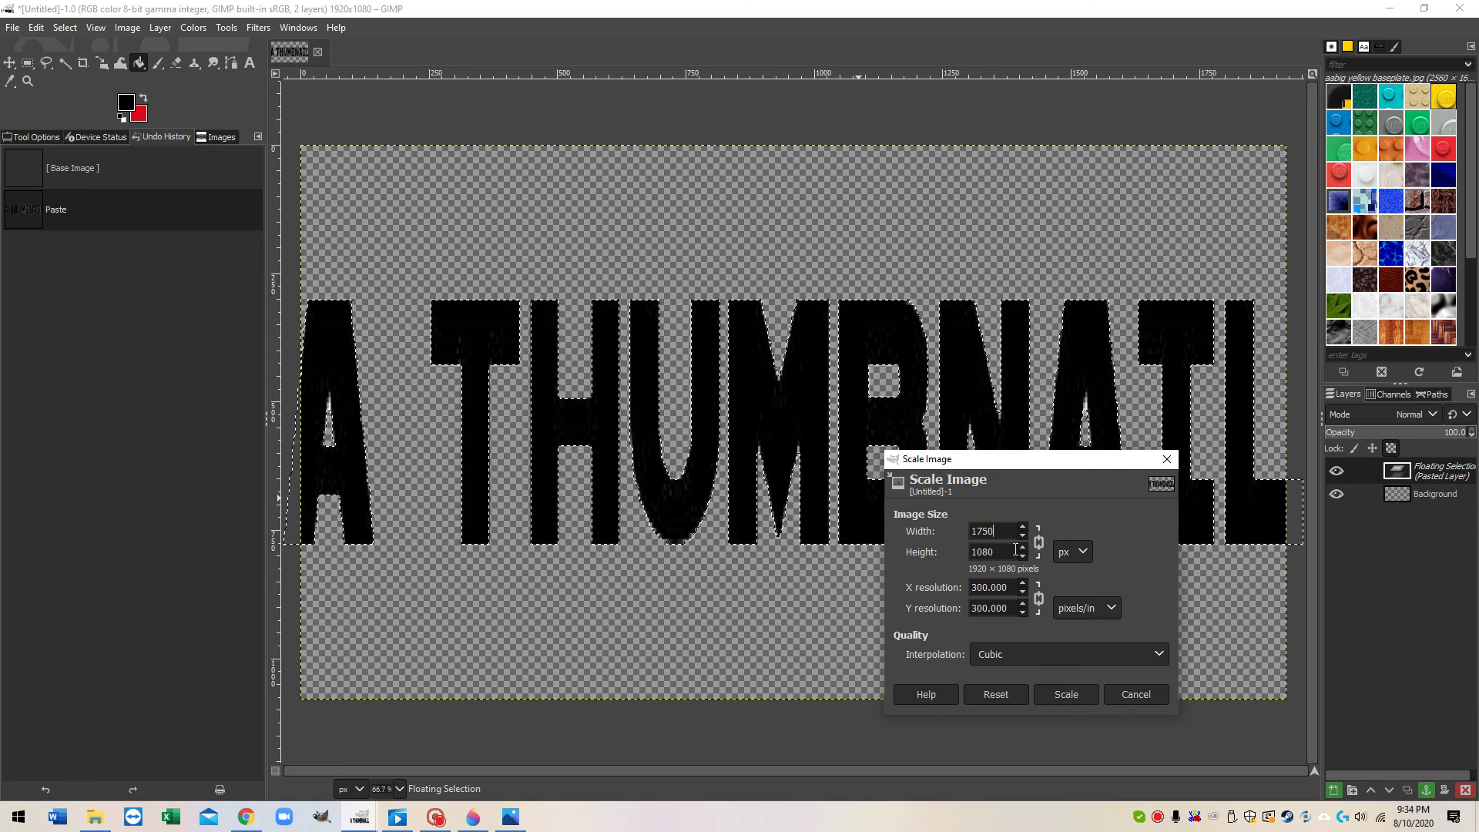
left_click(1067, 695)
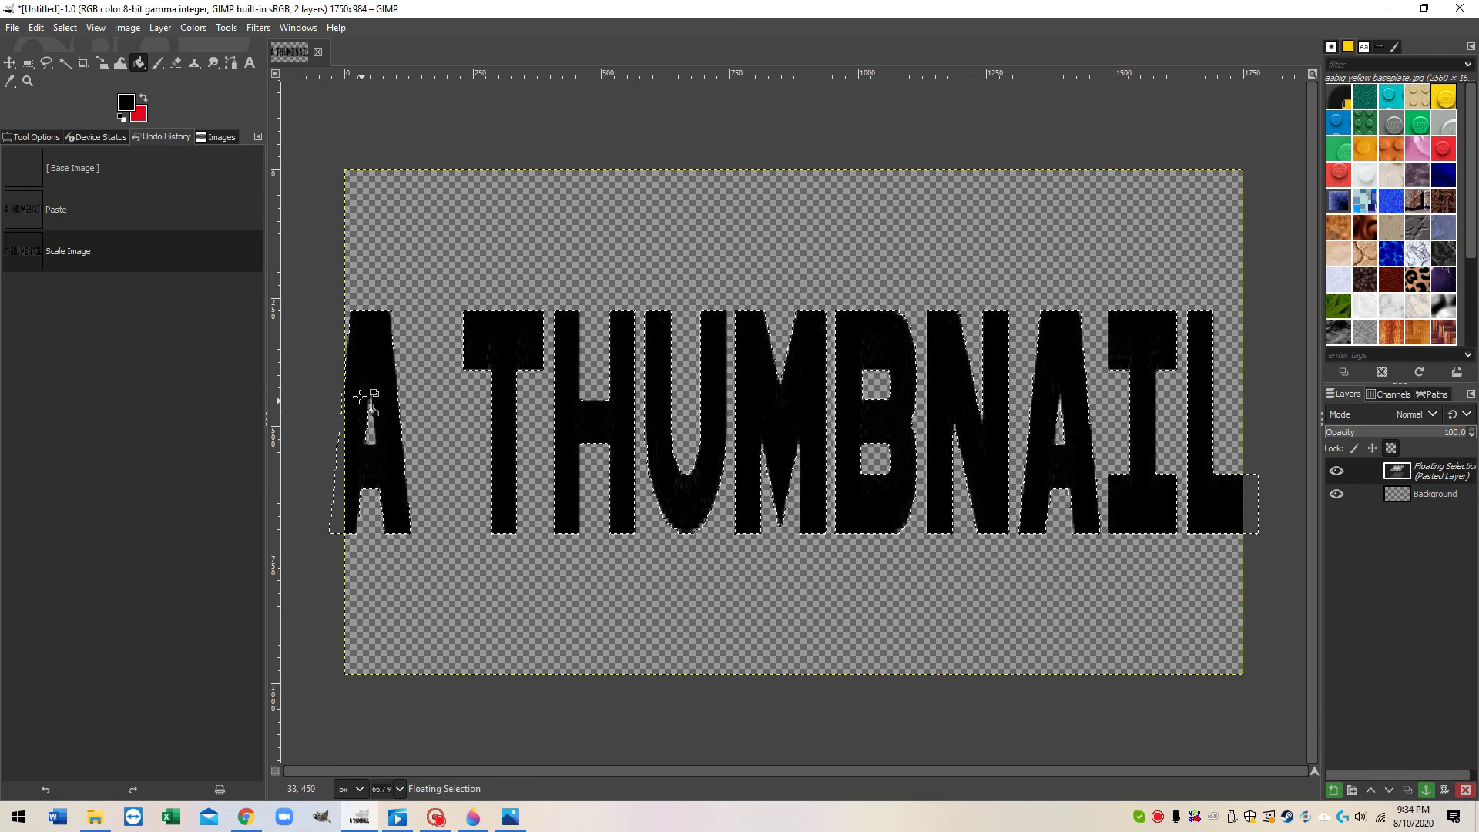
right_click(832, 541)
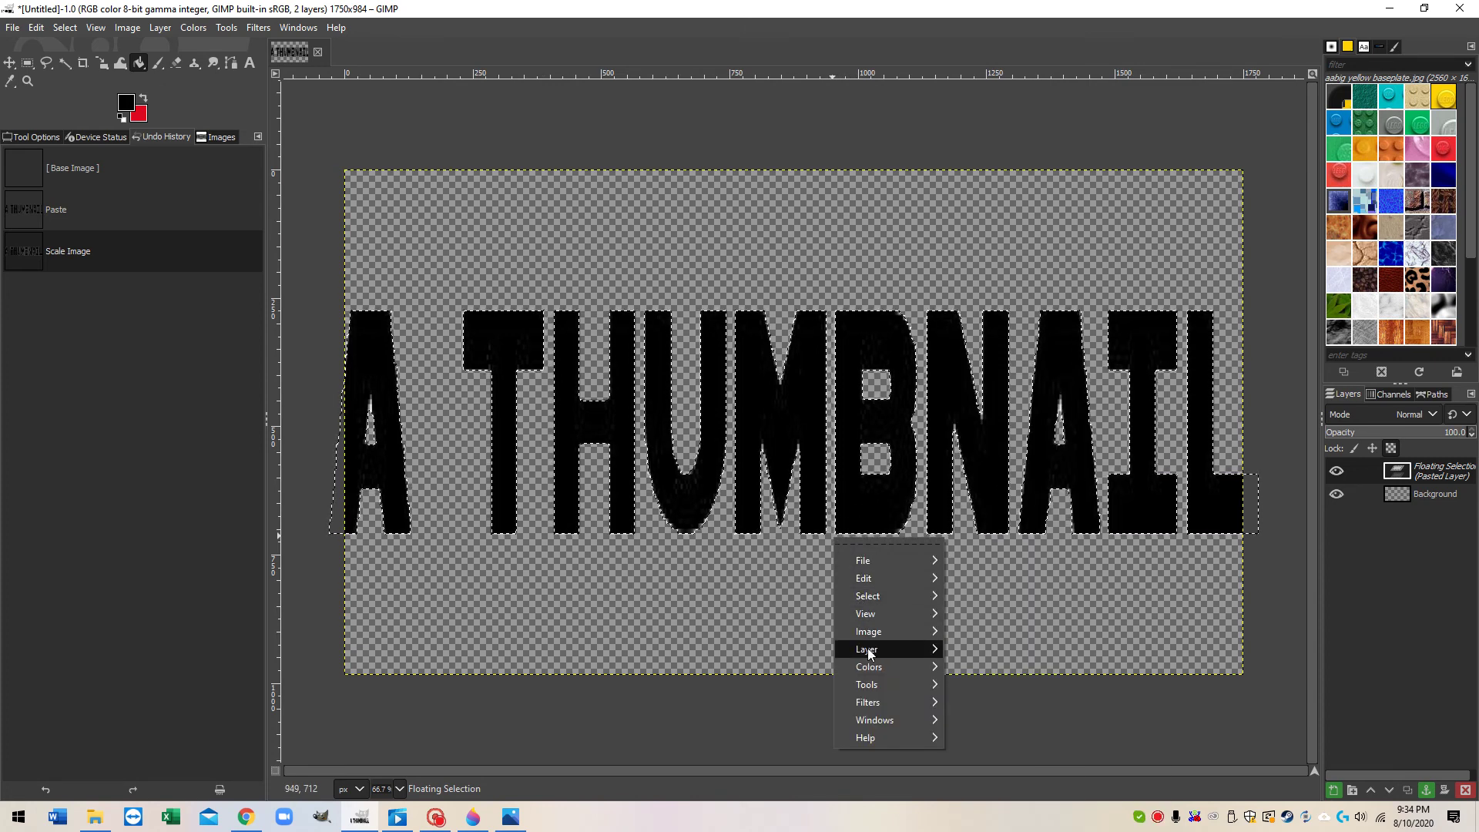
mouse_move(869, 635)
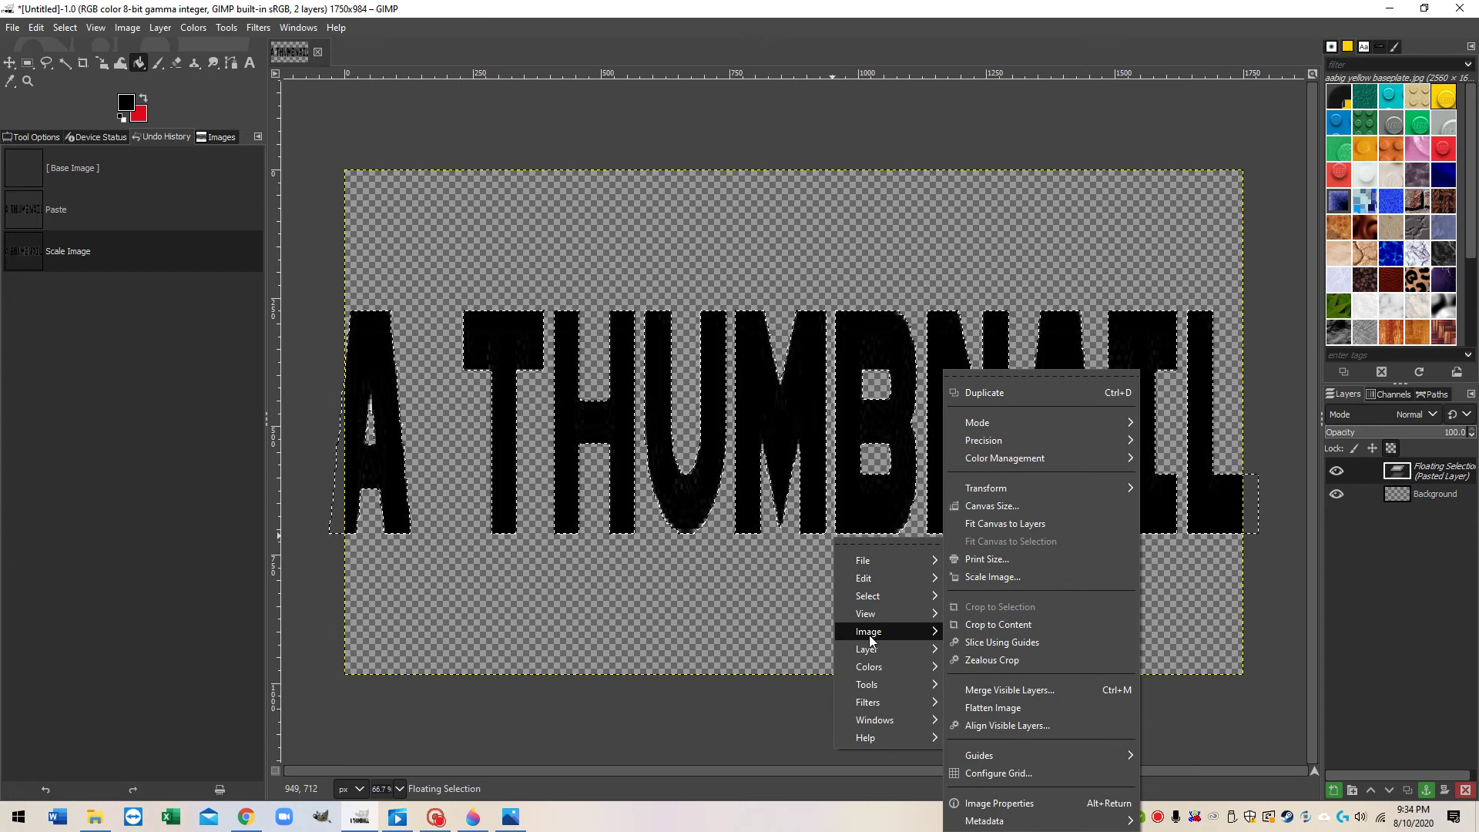
left_click(1034, 507)
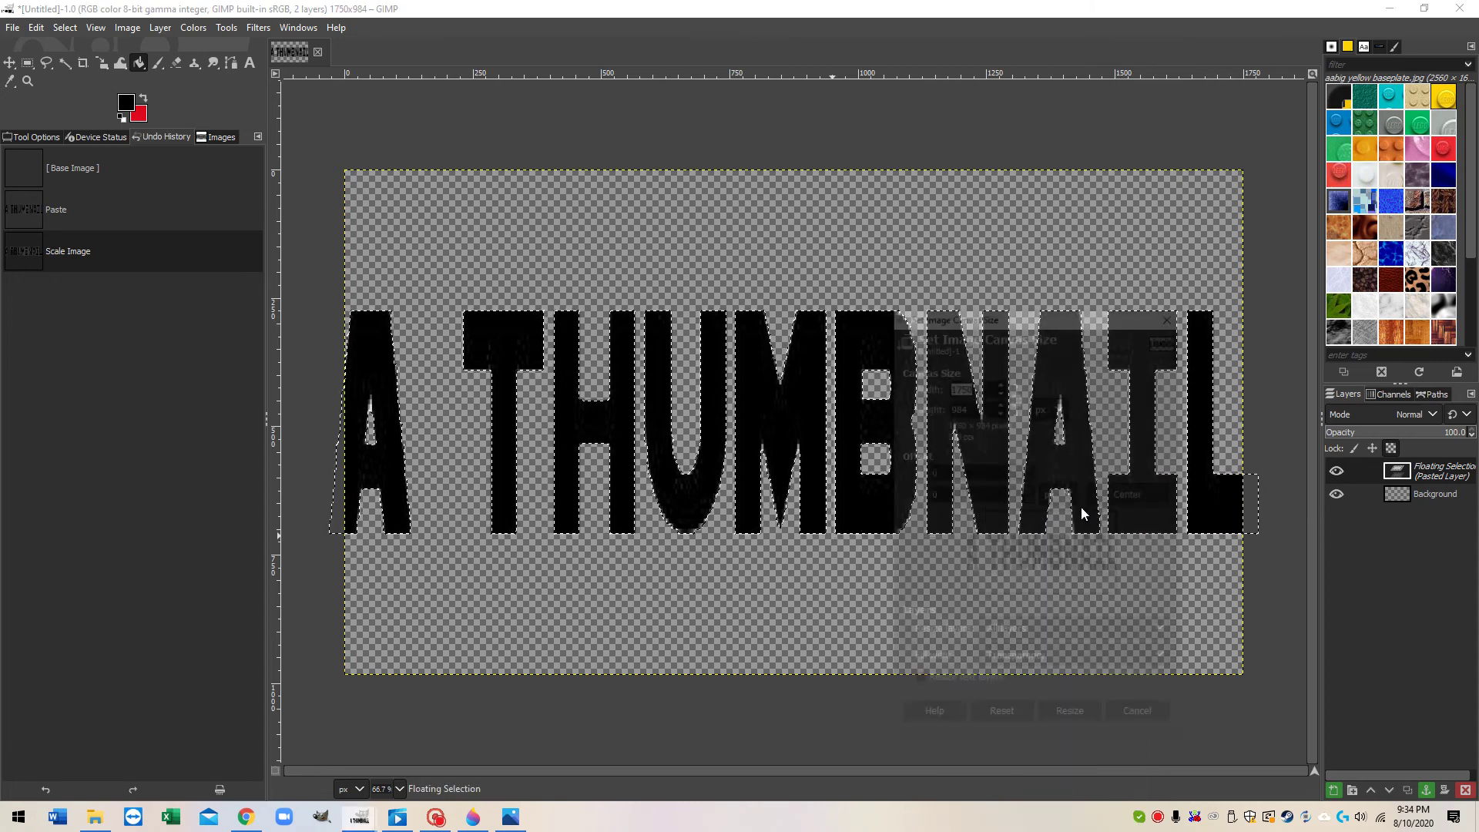
type("2500")
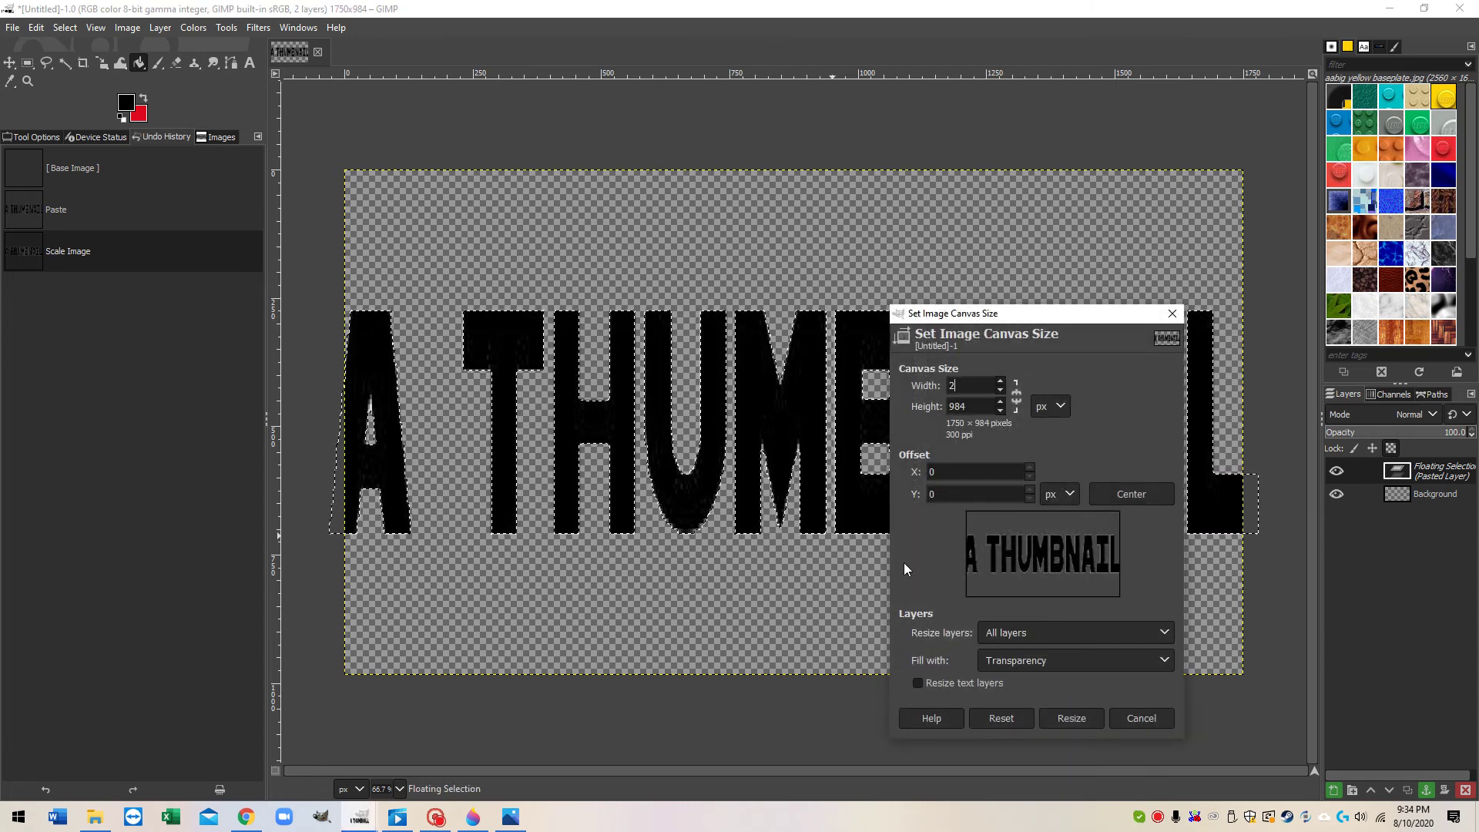
left_click(970, 406)
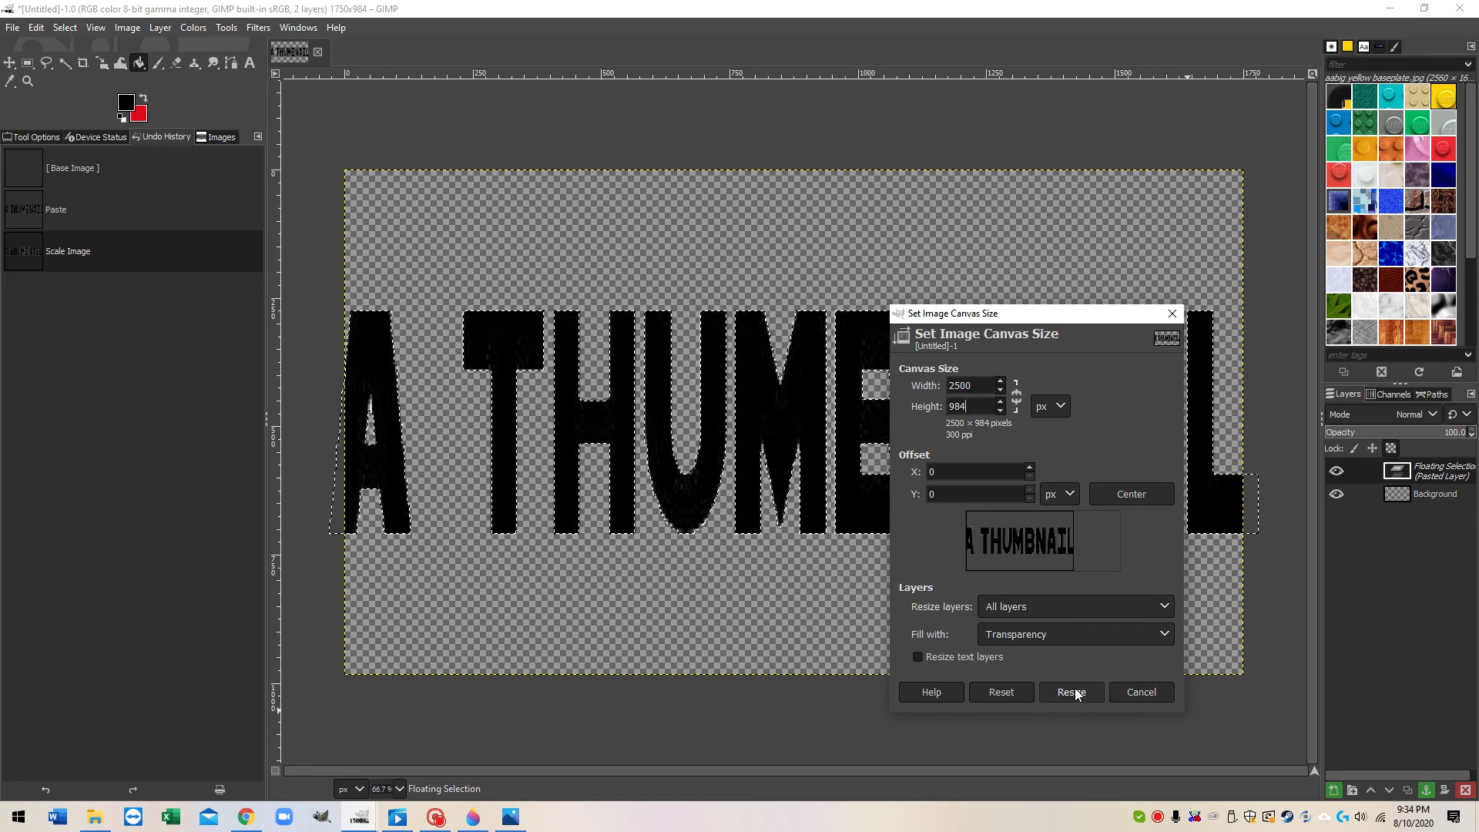
left_click_drag(1020, 535, 1042, 537)
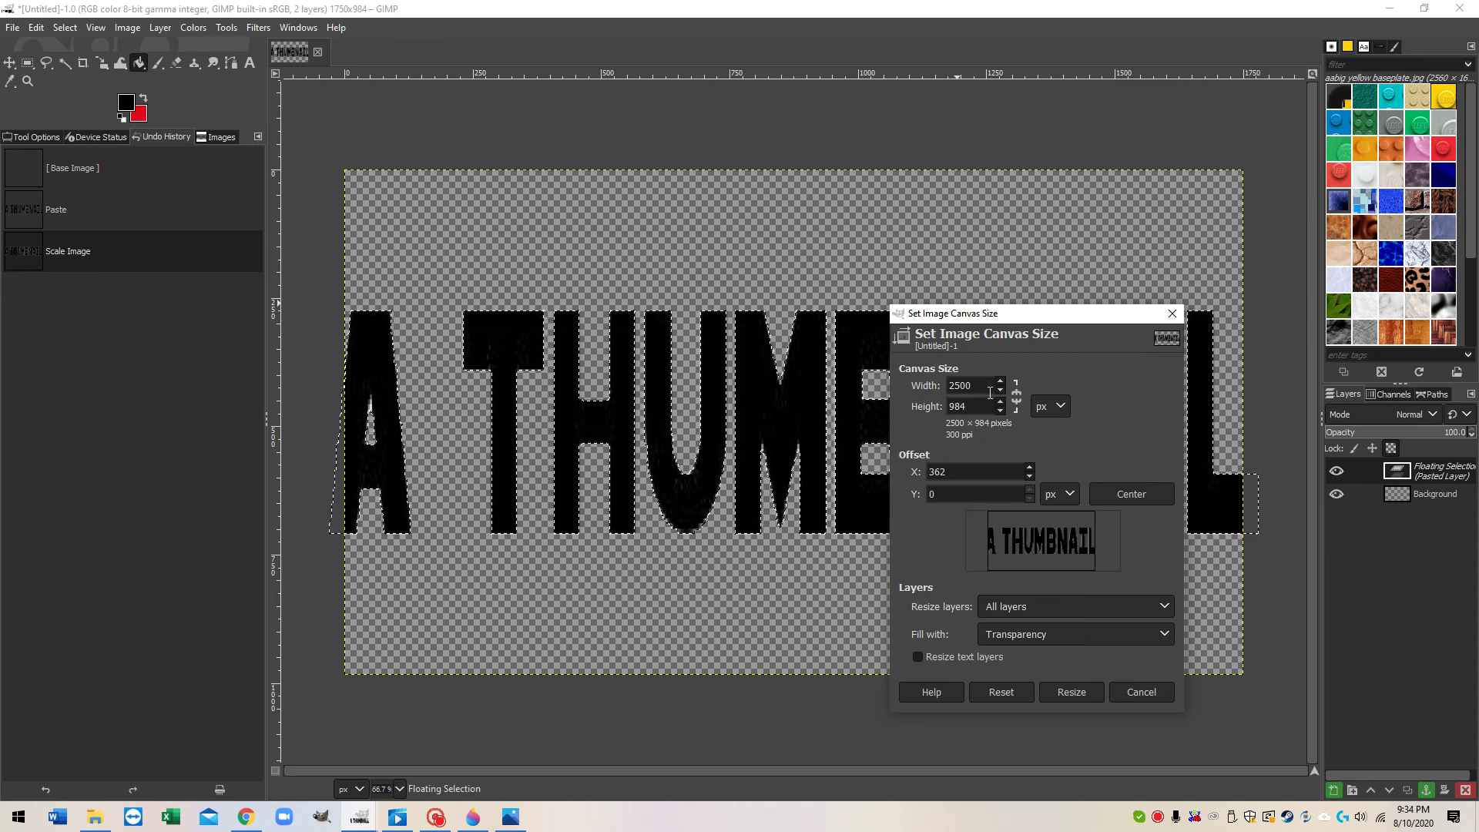
left_click(1173, 316)
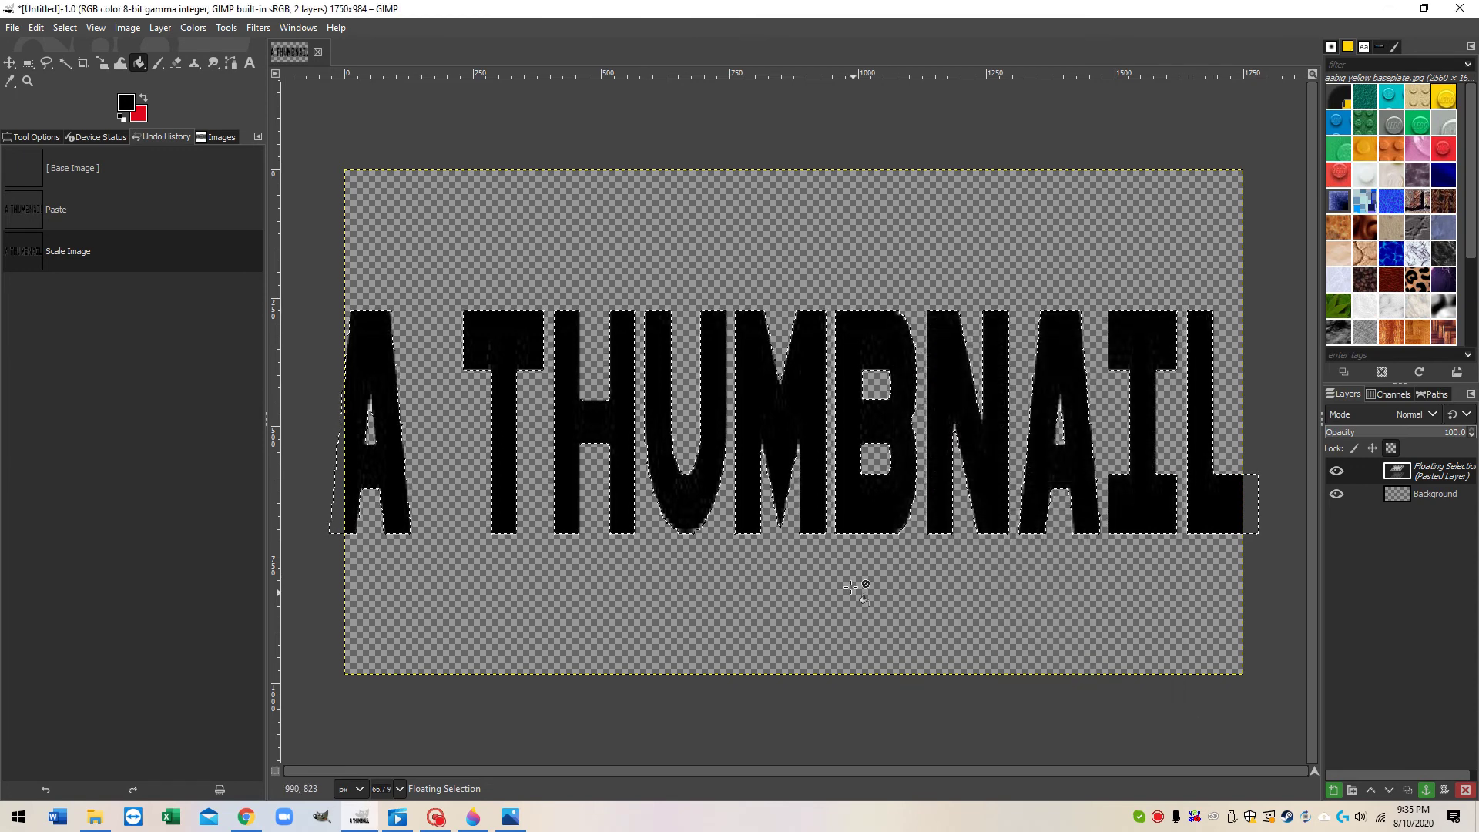
right_click(795, 505)
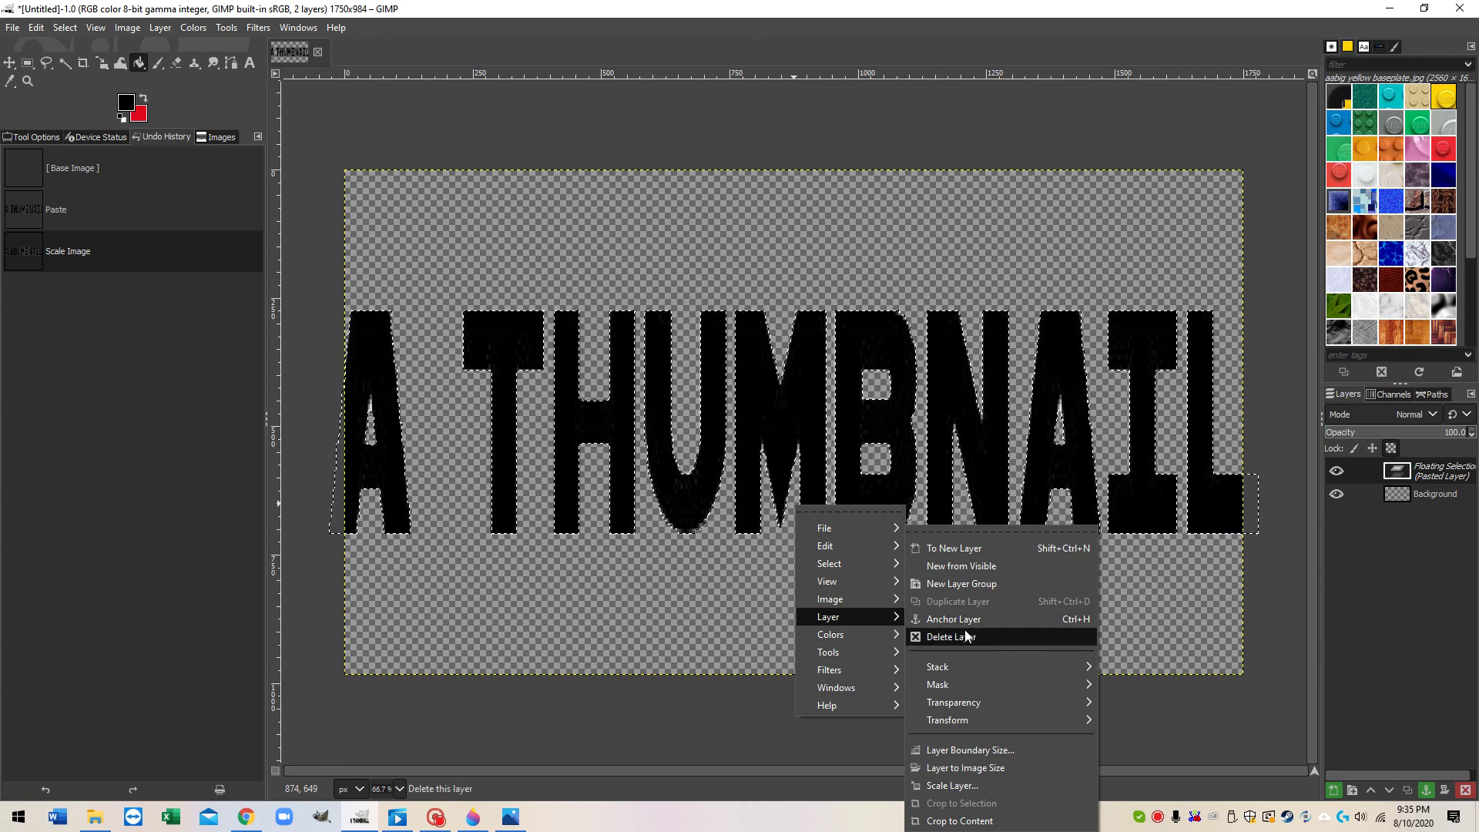
left_click(745, 595)
- Widen the canvas to 2500 px with an X offset of 375, resizing all layers and filling with transparency
right_click(778, 527)
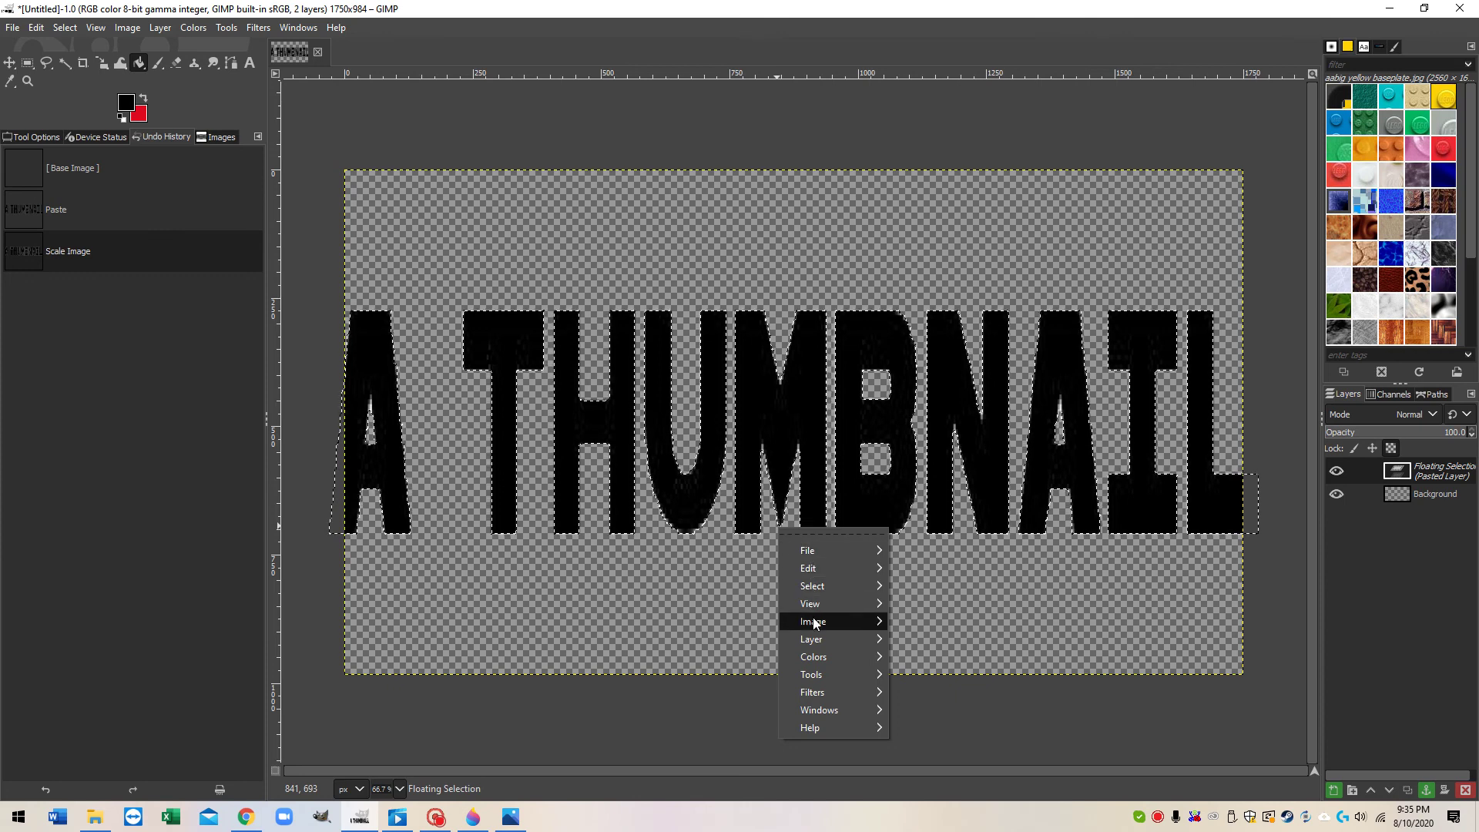
mouse_move(824, 620)
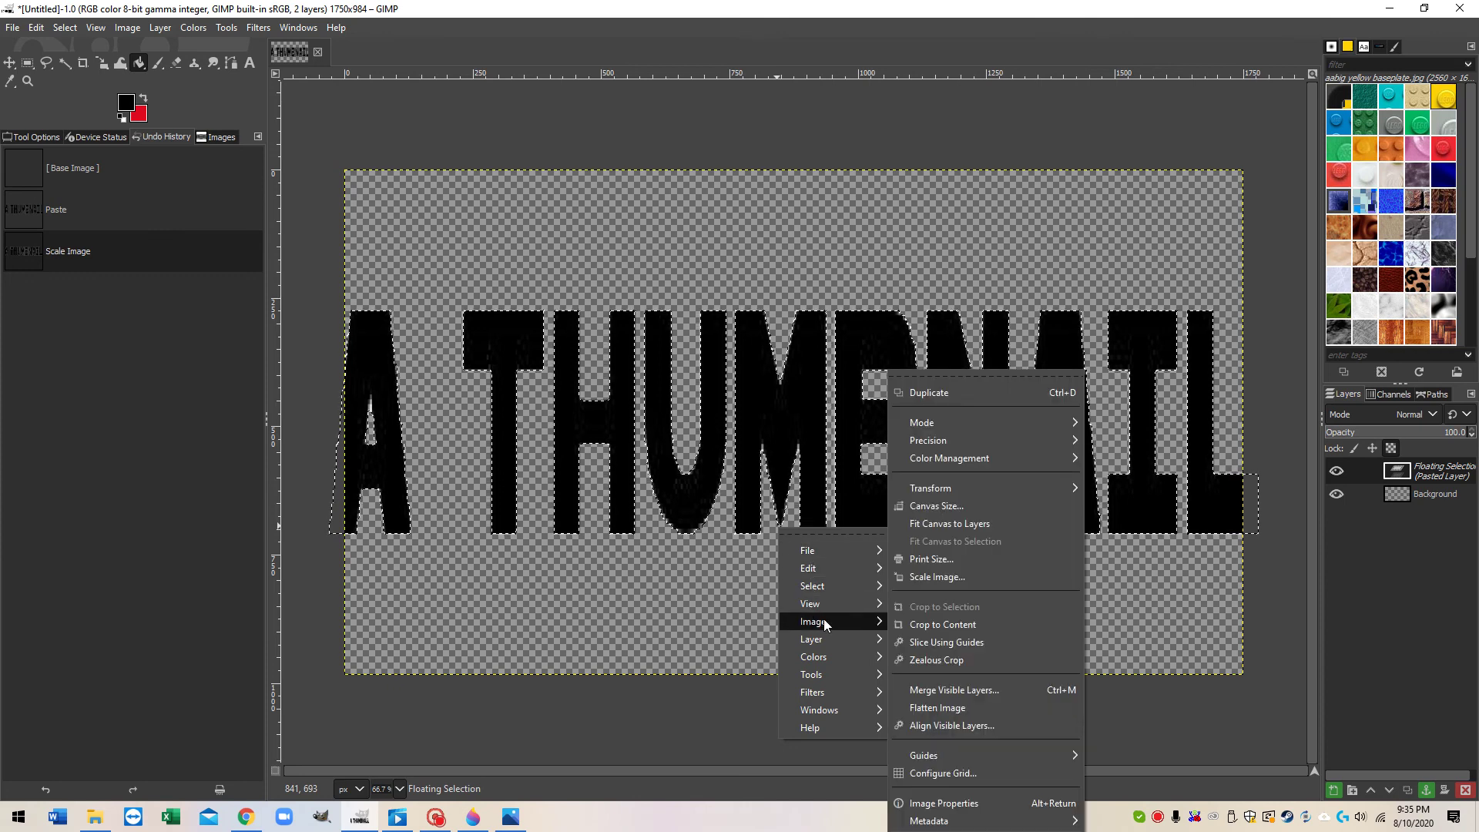
left_click(938, 506)
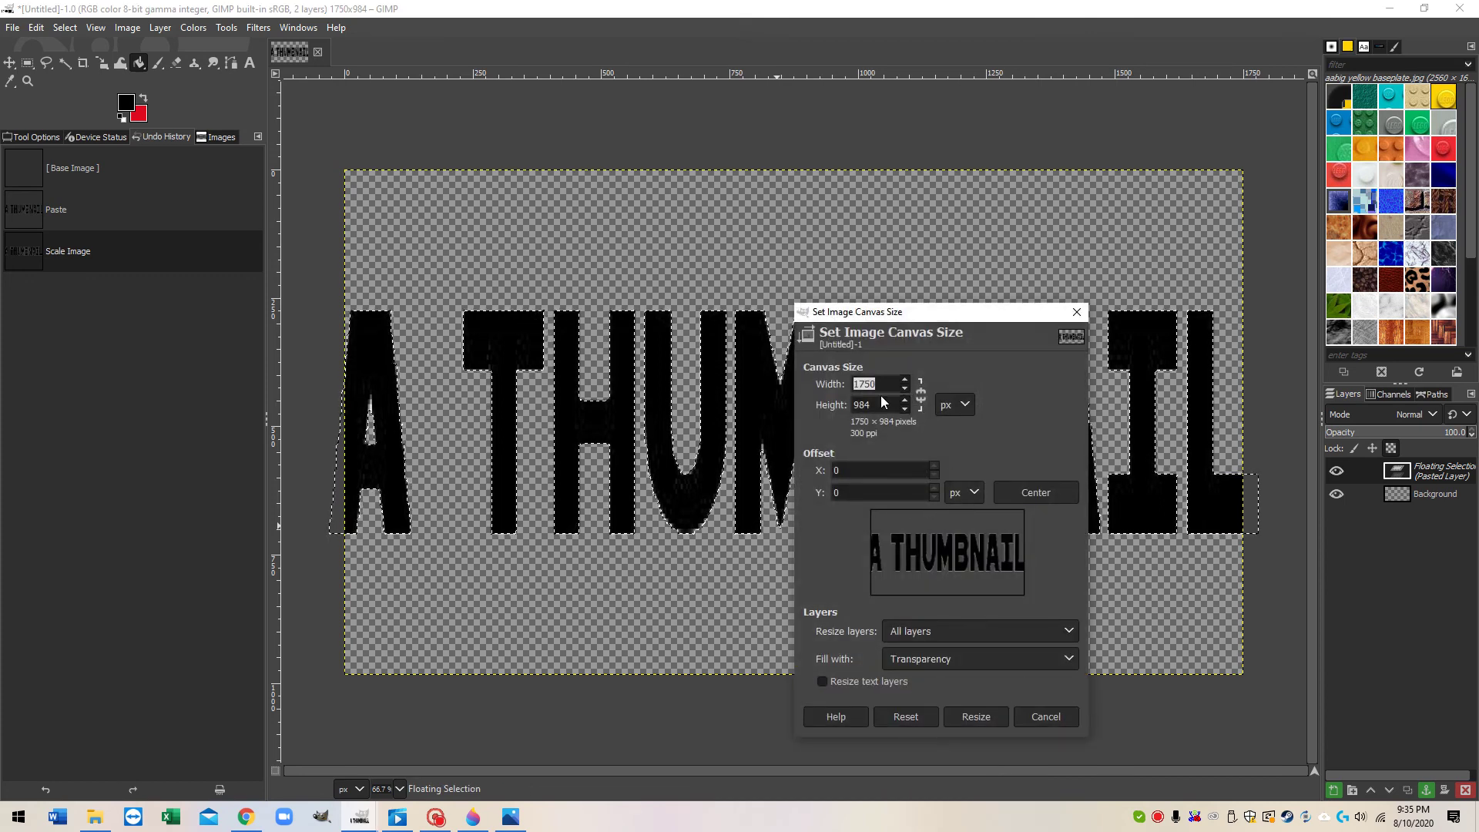
type("2500")
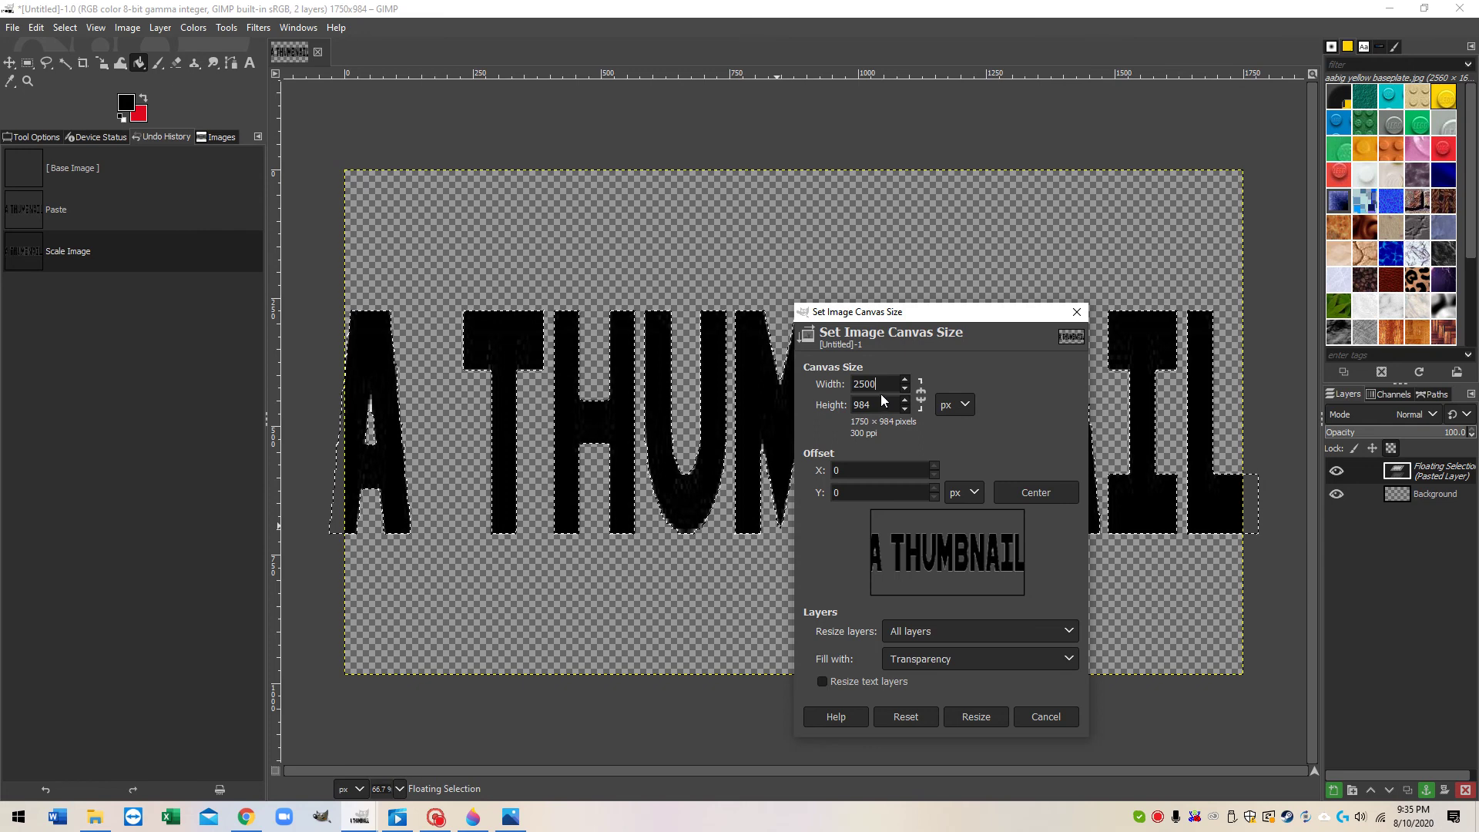
left_click(882, 405)
left_click_drag(923, 542, 946, 542)
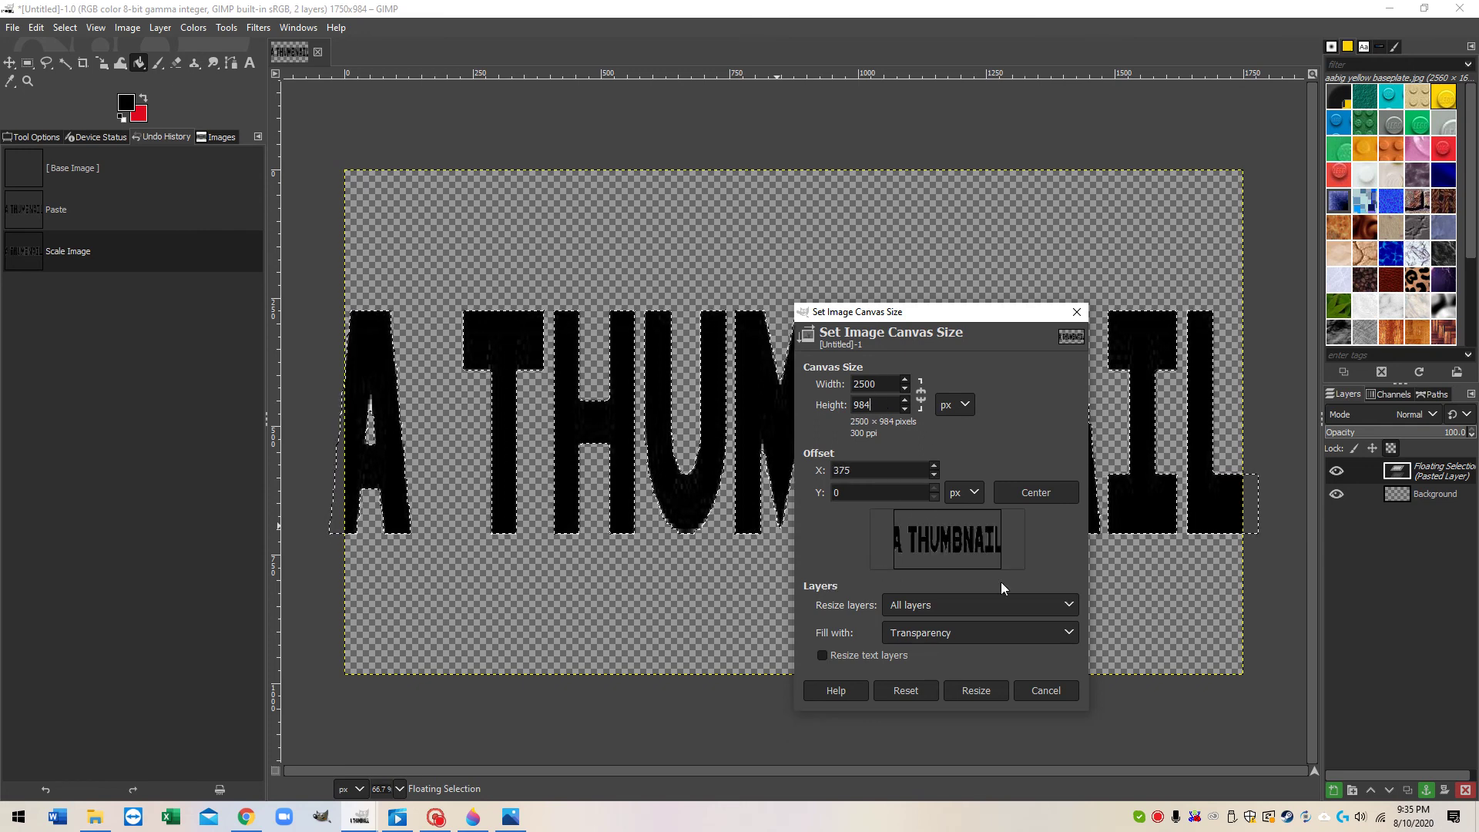
left_click(975, 690)
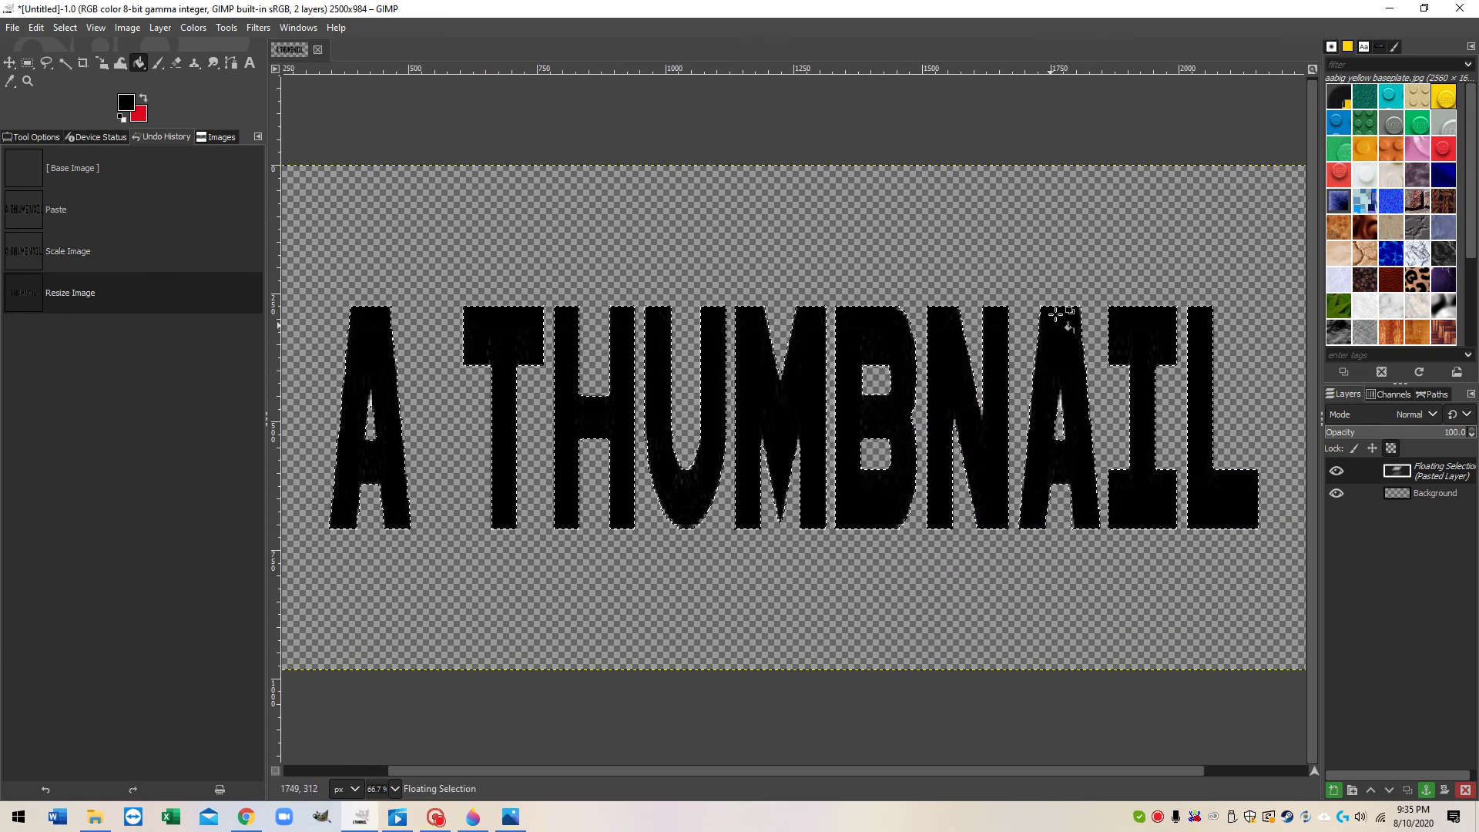
- Anchor the floating A THUMBNAIL lettering to the Background layer and select the letters with Alpha to Selection
left_click(66, 66)
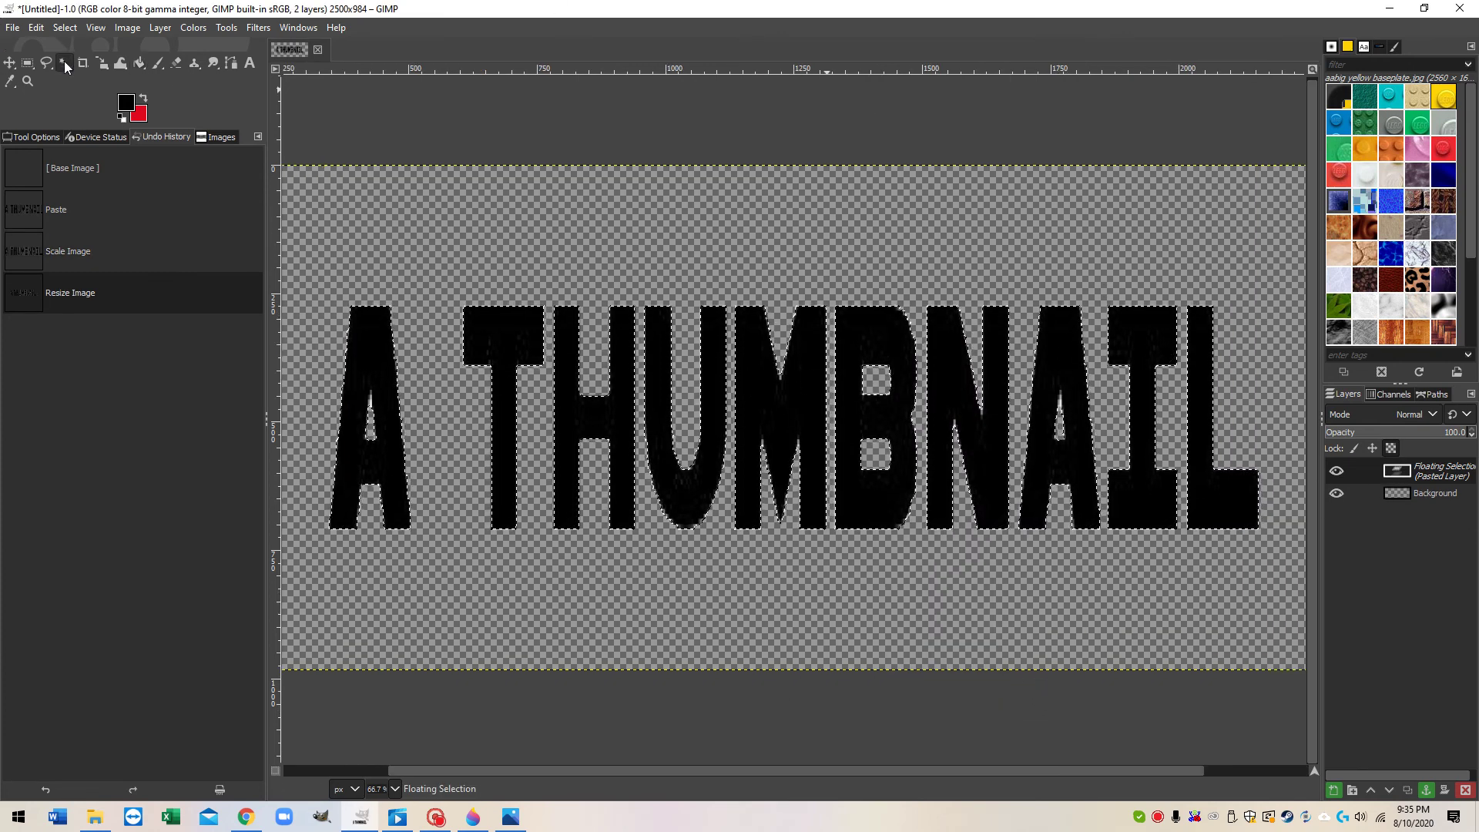
left_click(832, 245)
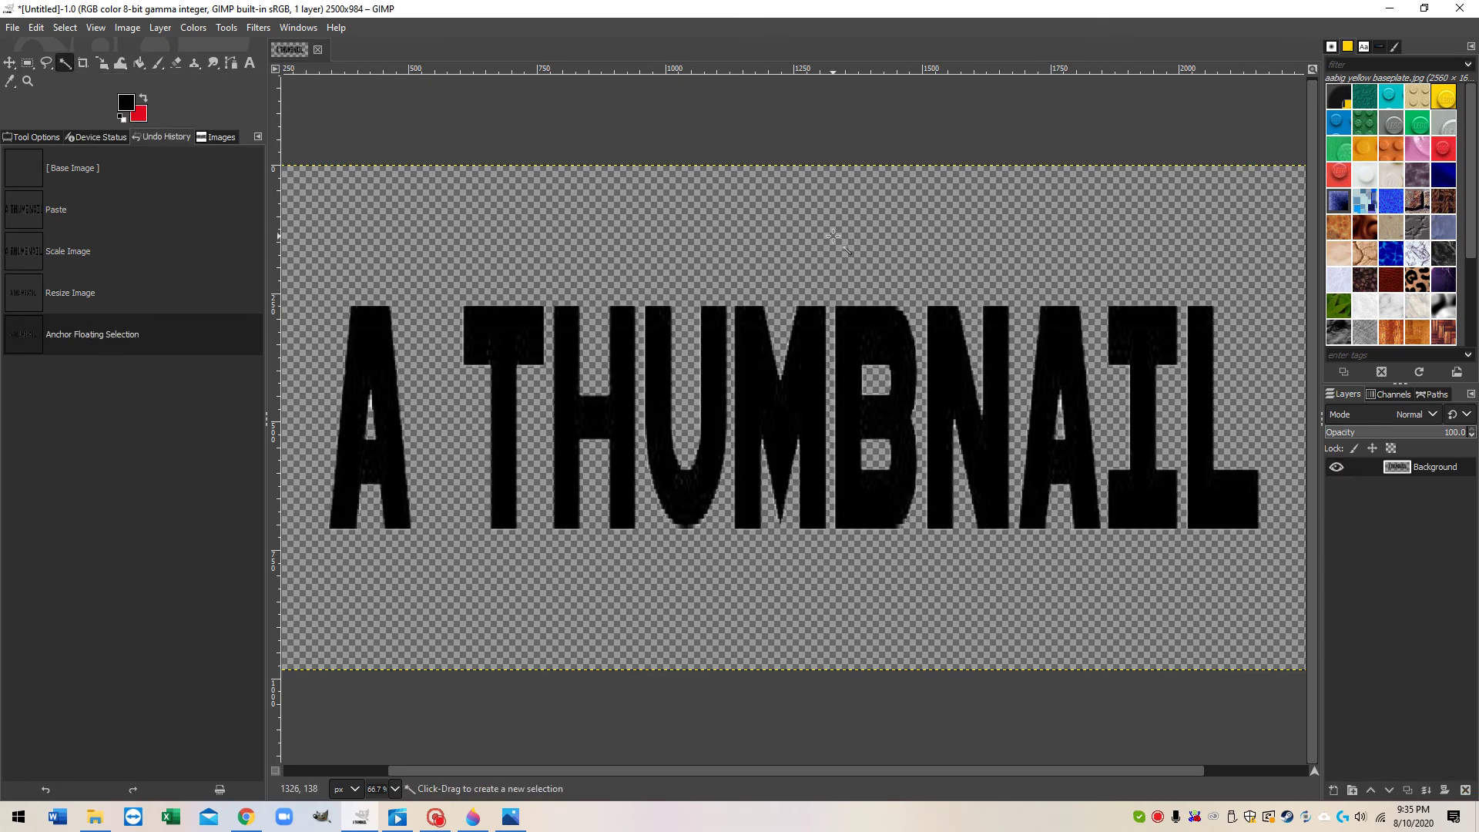
right_click(1357, 475)
left_click(1324, 483)
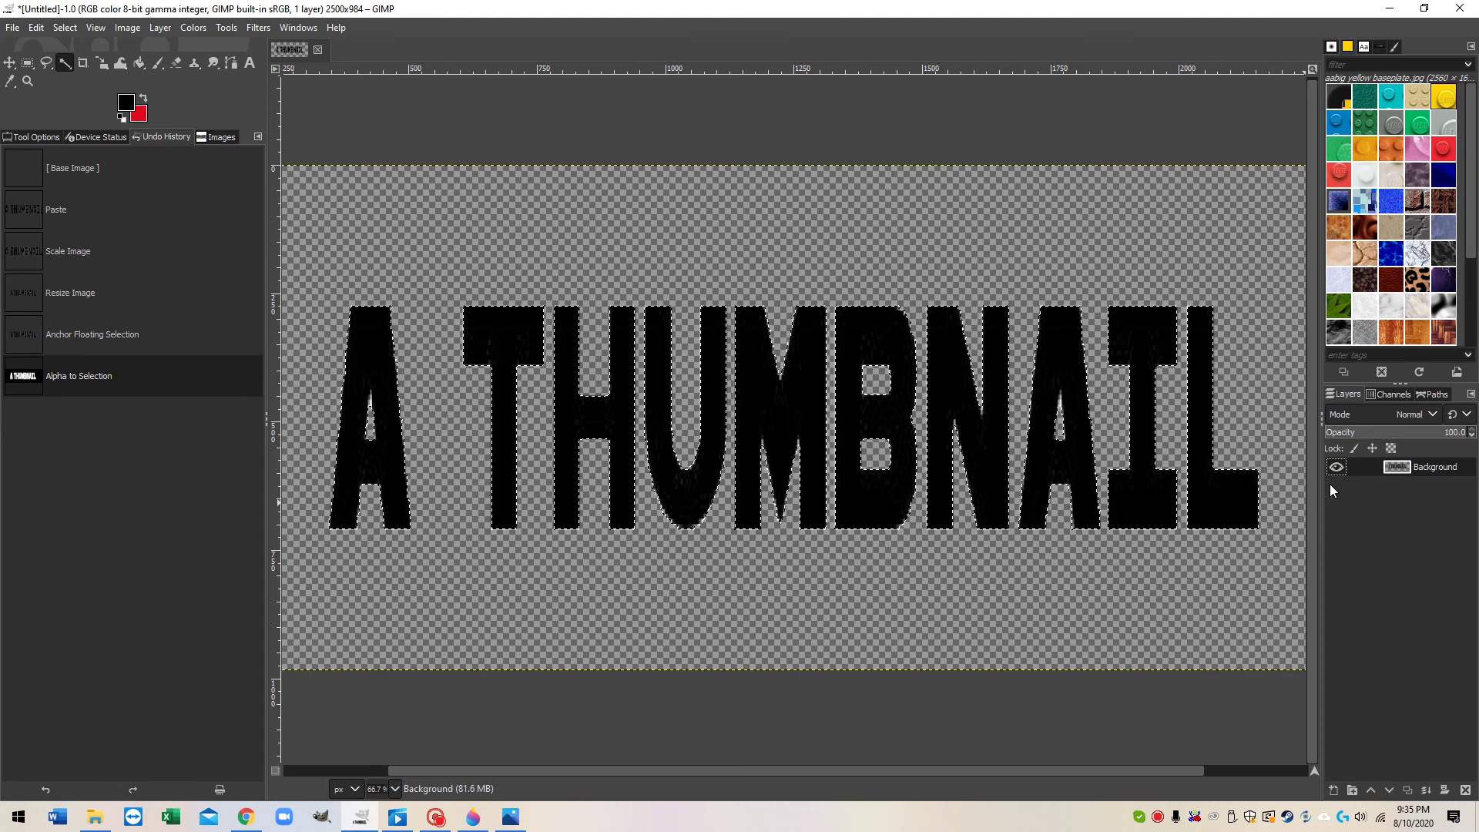
- Grow the selection around the letters by 20 px
right_click(783, 396)
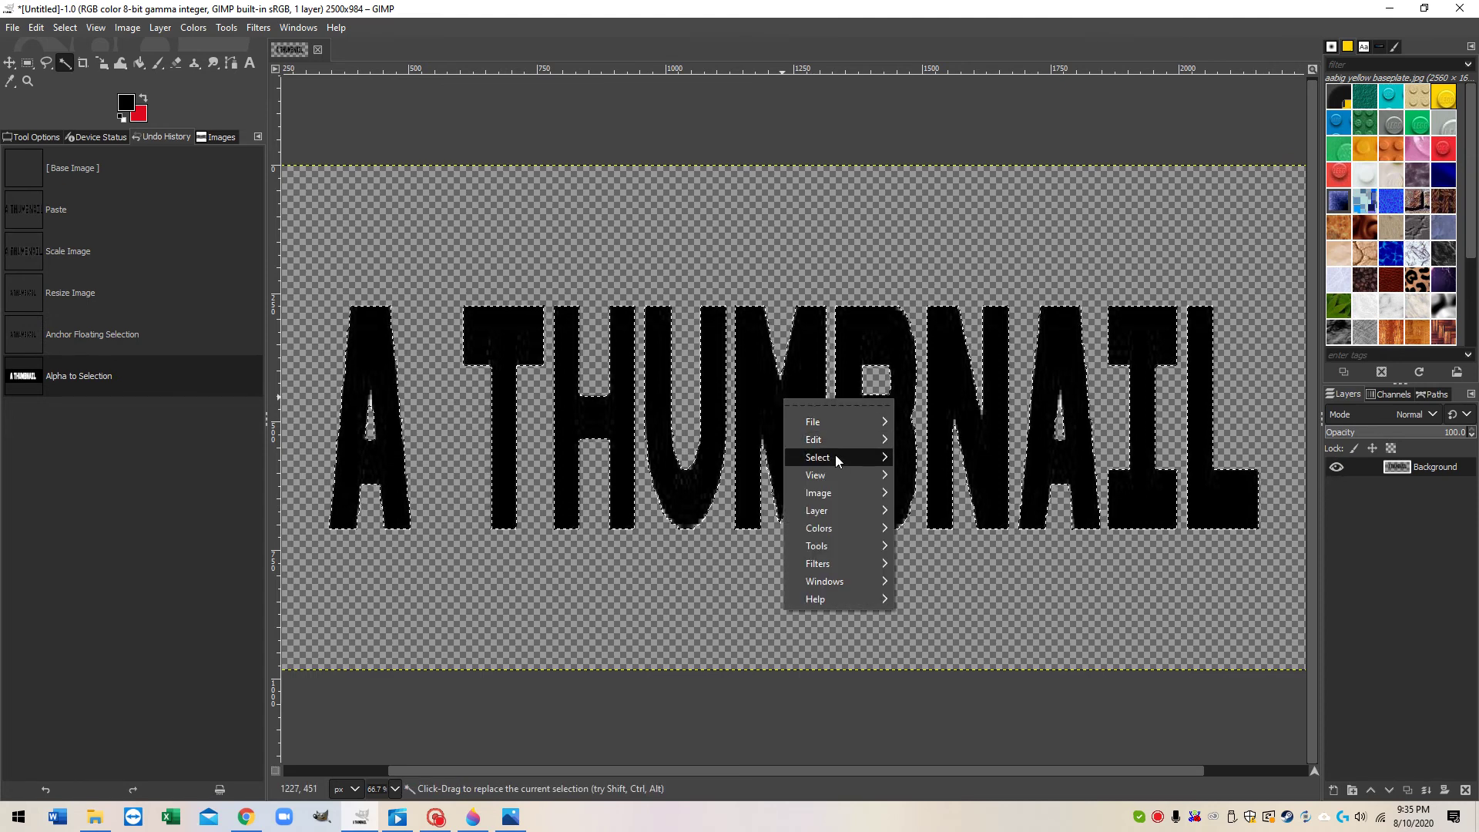
mouse_move(835, 457)
left_click(936, 656)
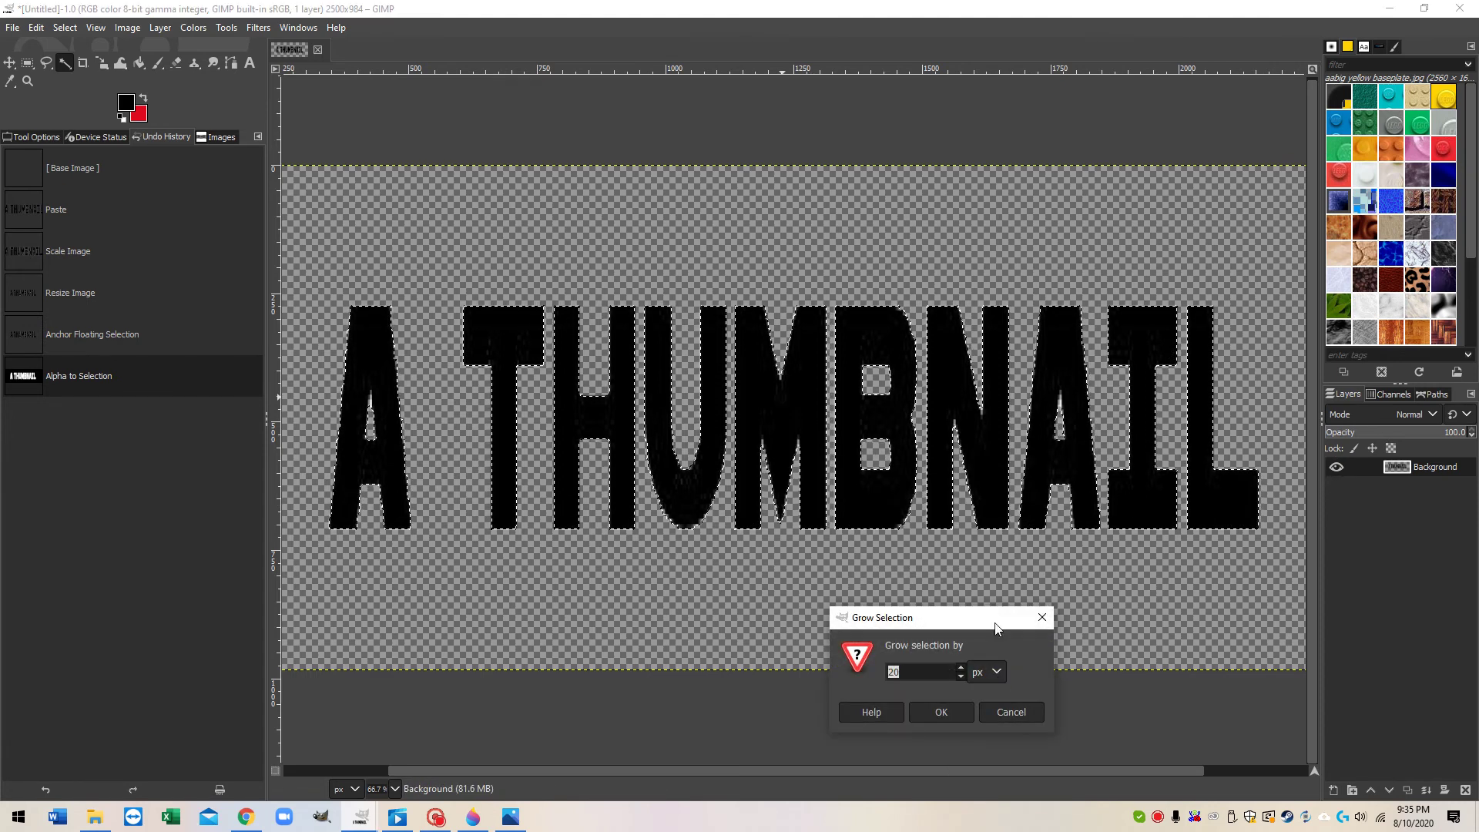
left_click(942, 712)
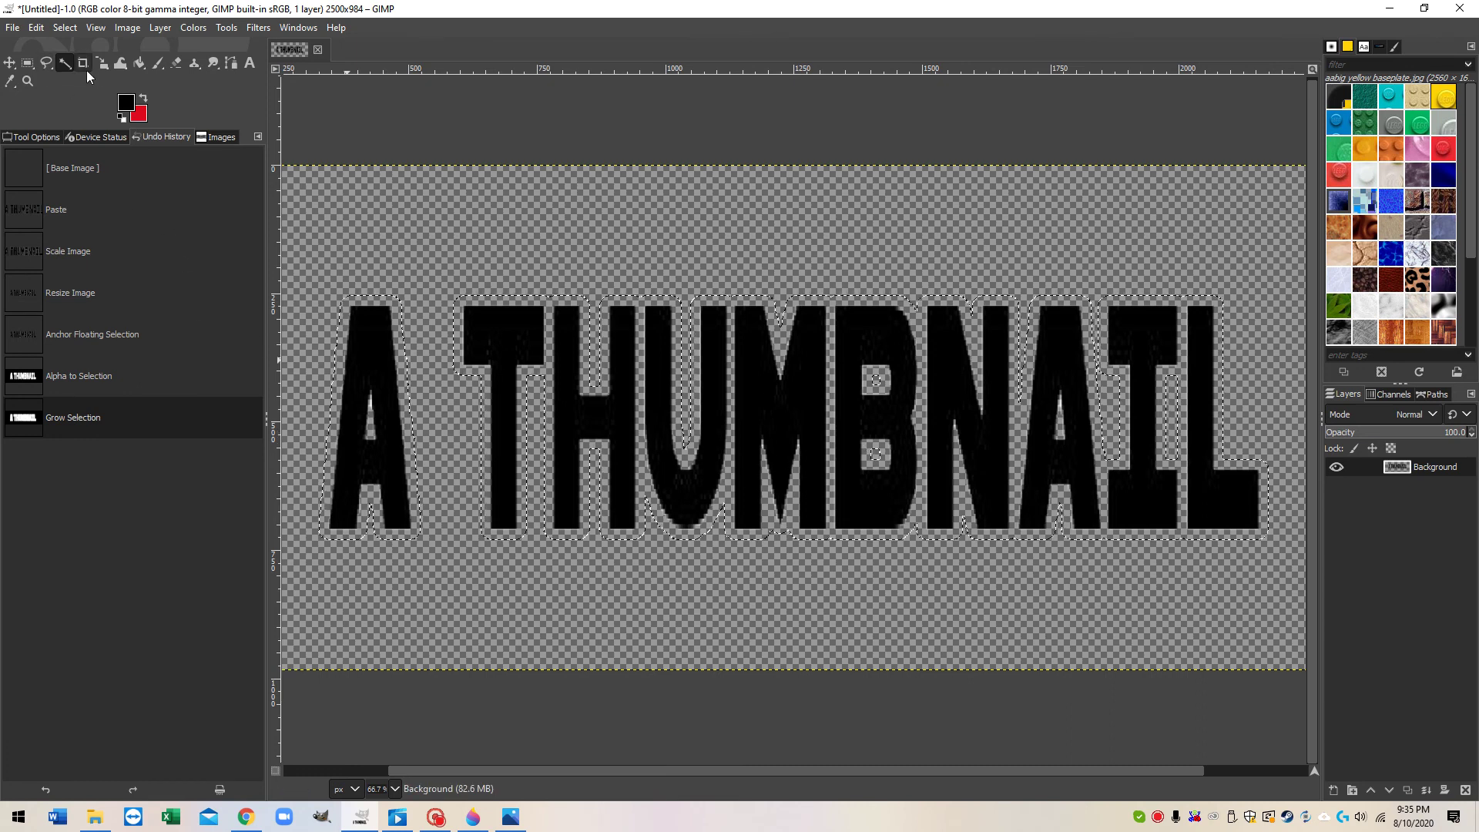
- Fill every letter of A THUMBNAIL with the aabig yellow baseplate.jpg pattern using Bucket Fill
left_click(139, 68)
left_click(34, 137)
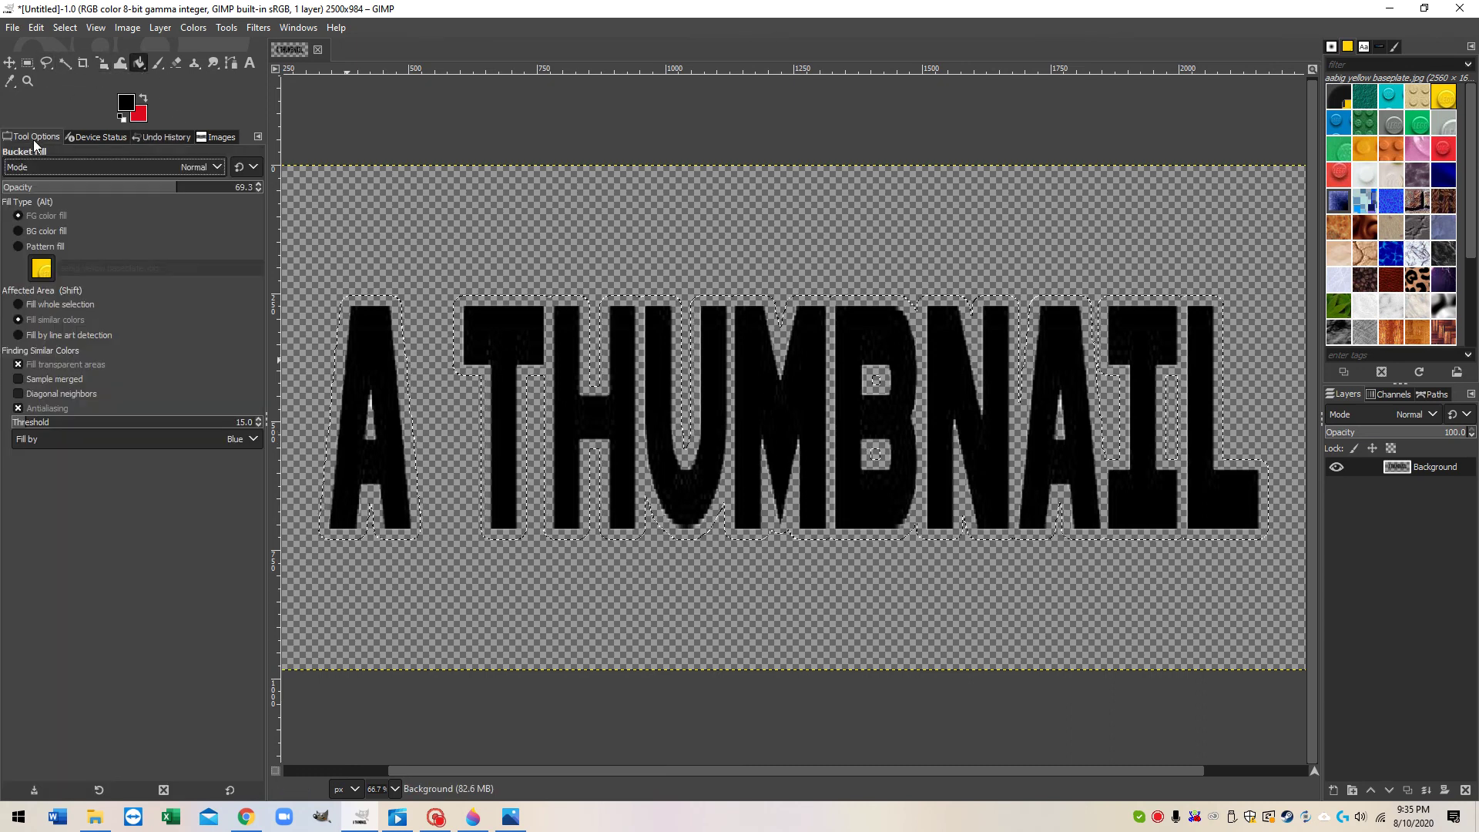
left_click(30, 247)
left_click(368, 355)
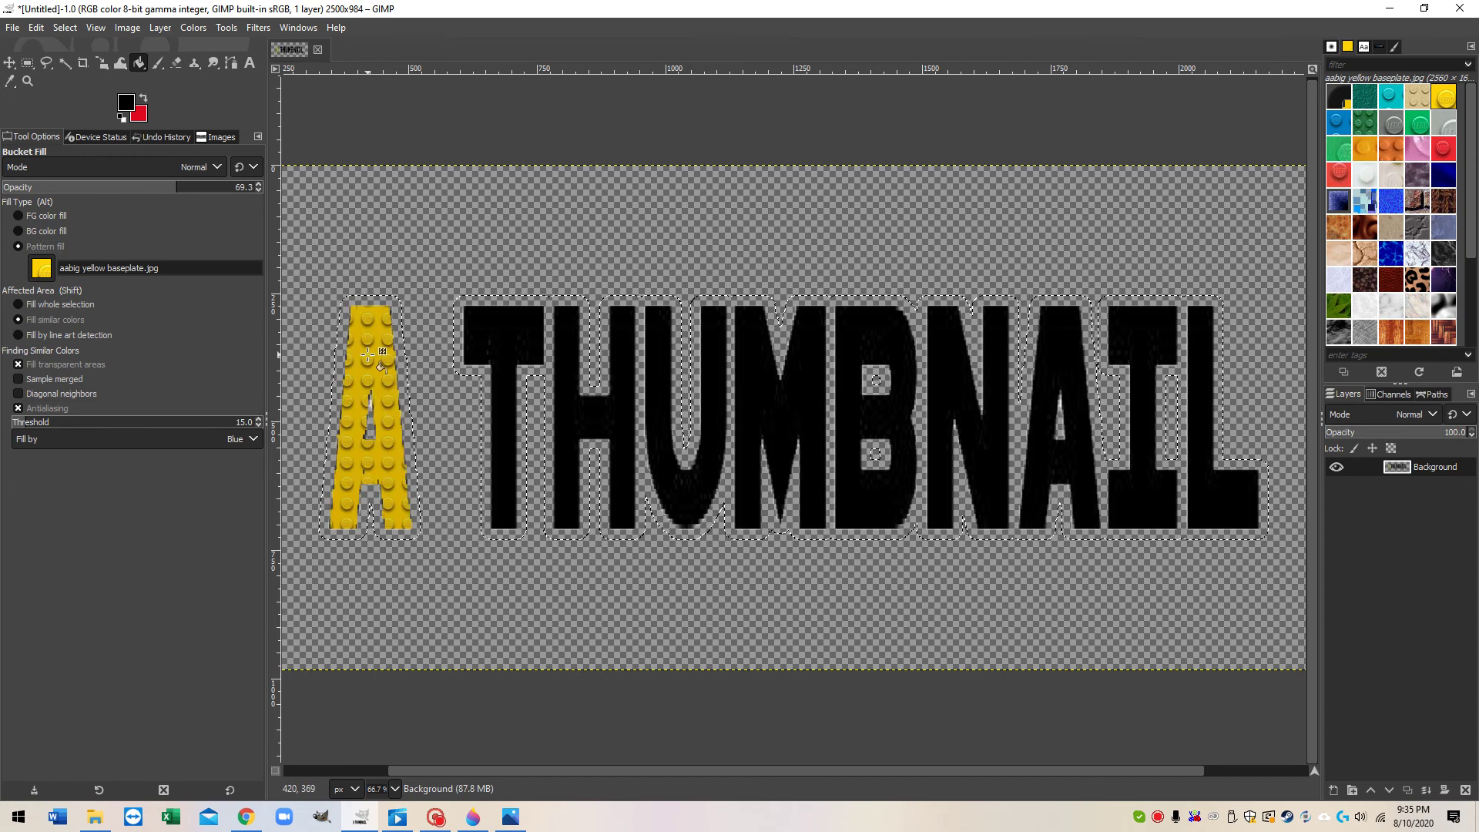
left_click(509, 333)
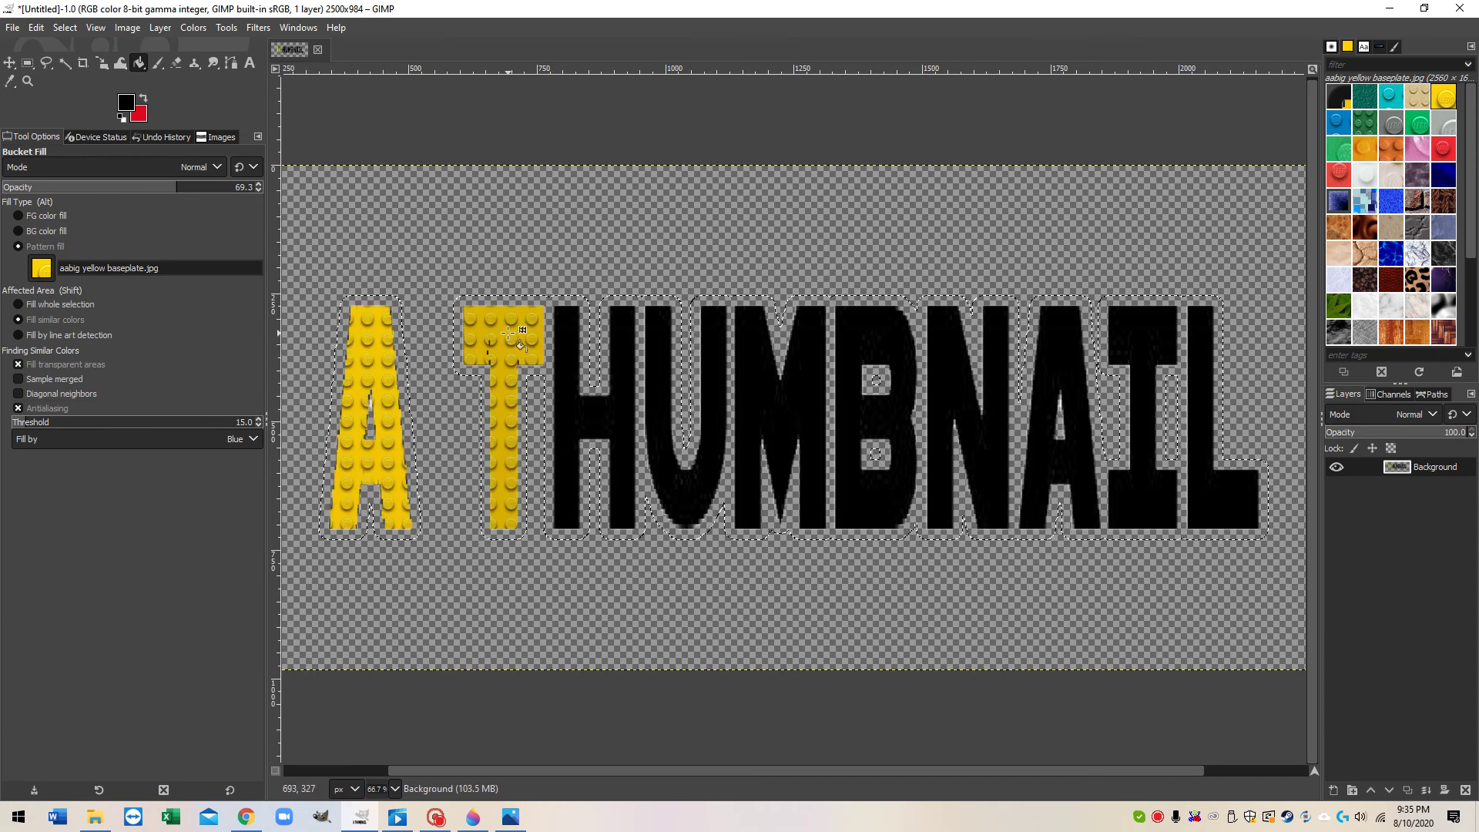
left_click(487, 355)
left_click(609, 417)
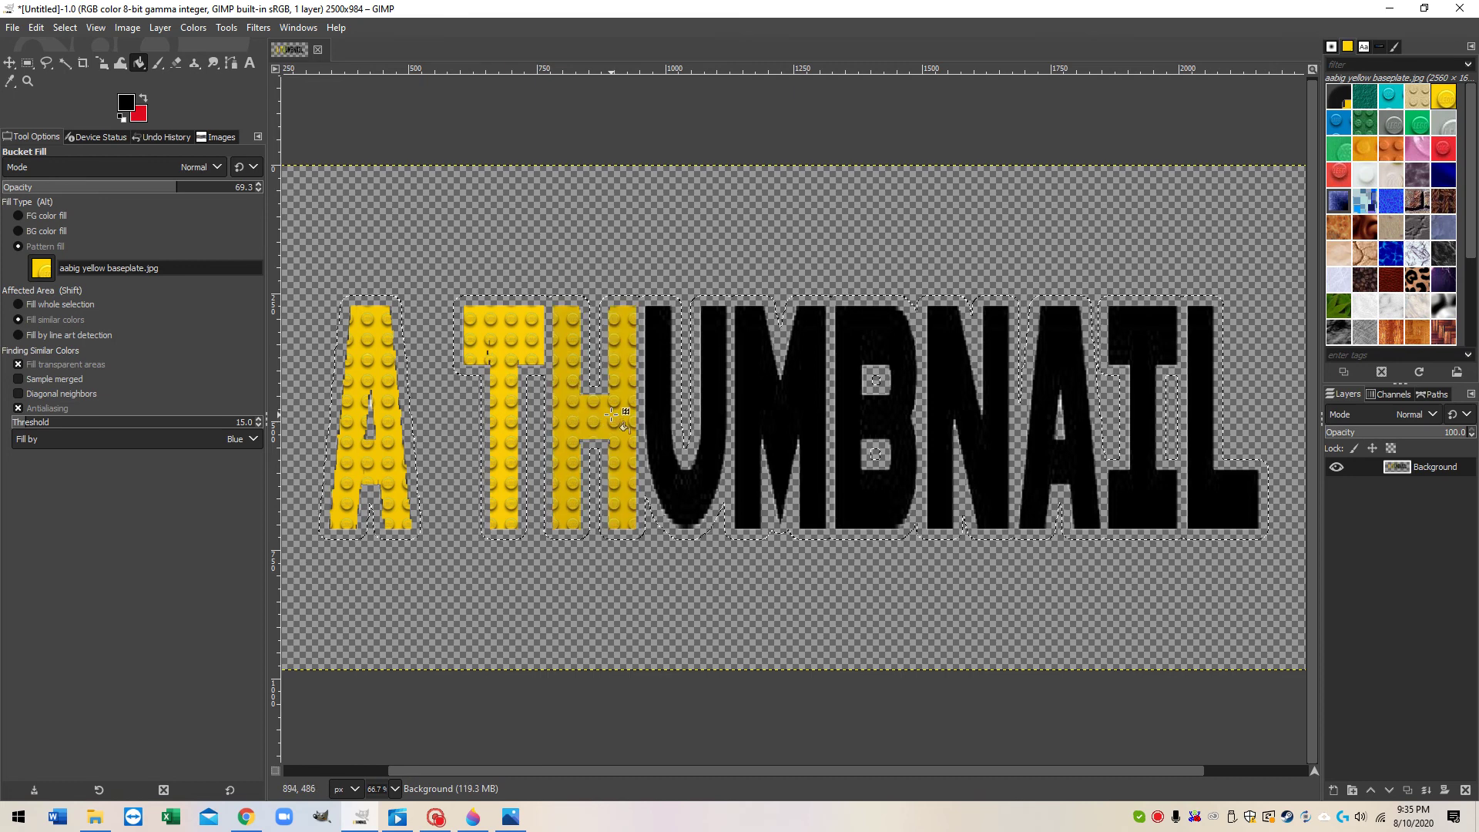
left_click(678, 495)
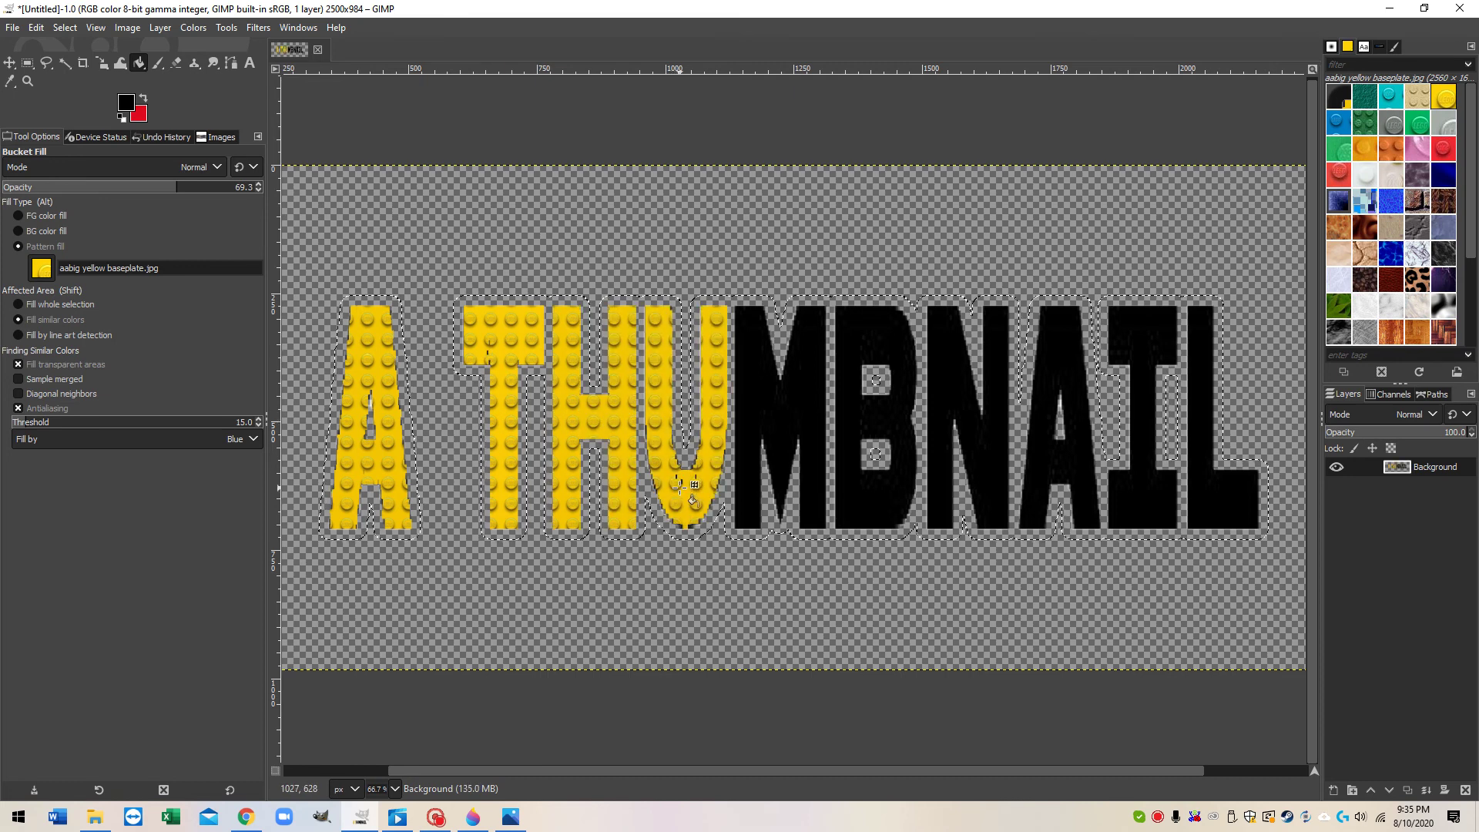
left_click(779, 406)
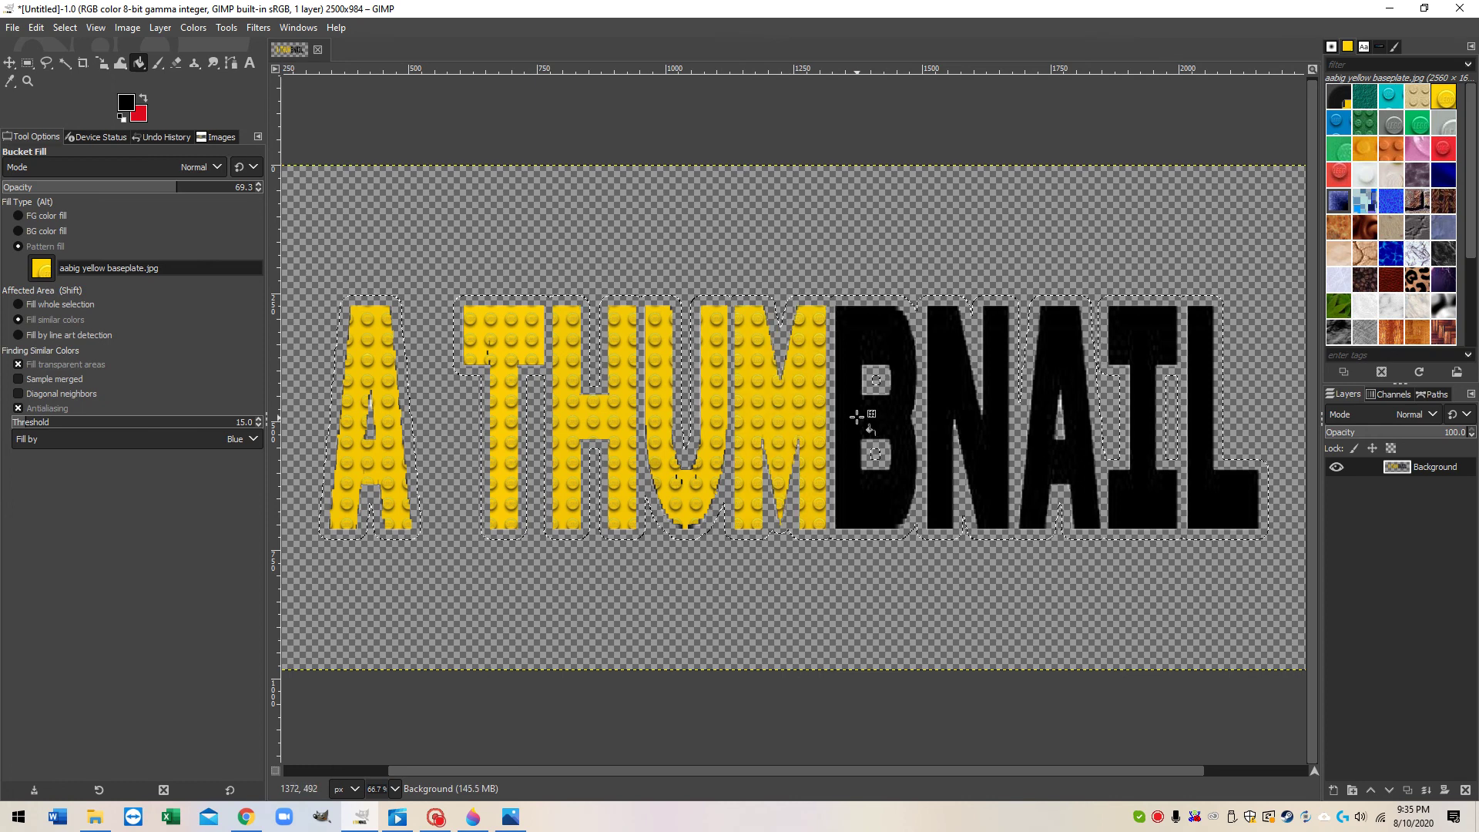
left_click(886, 339)
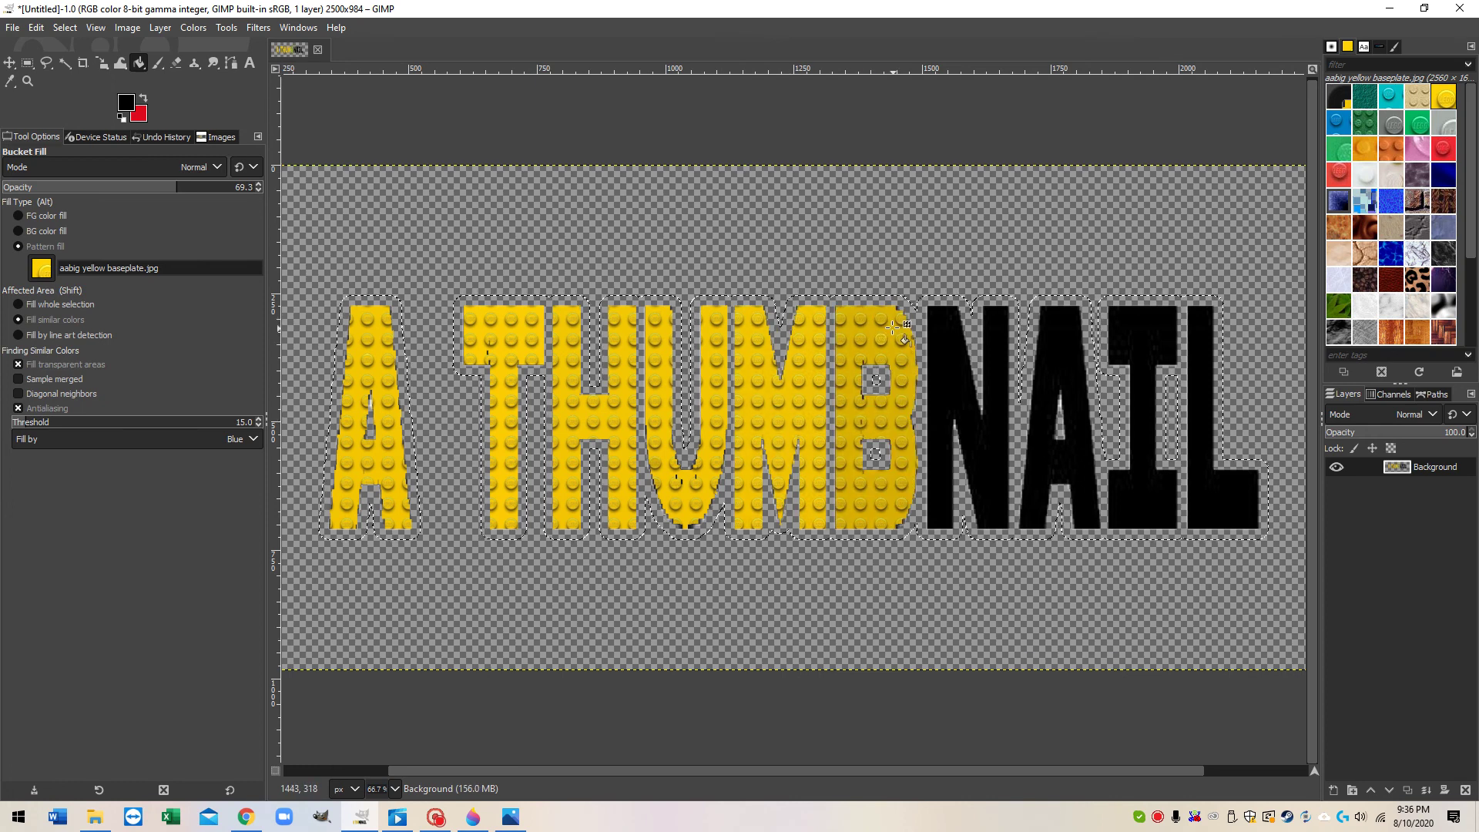
left_click(952, 395)
left_click(952, 389)
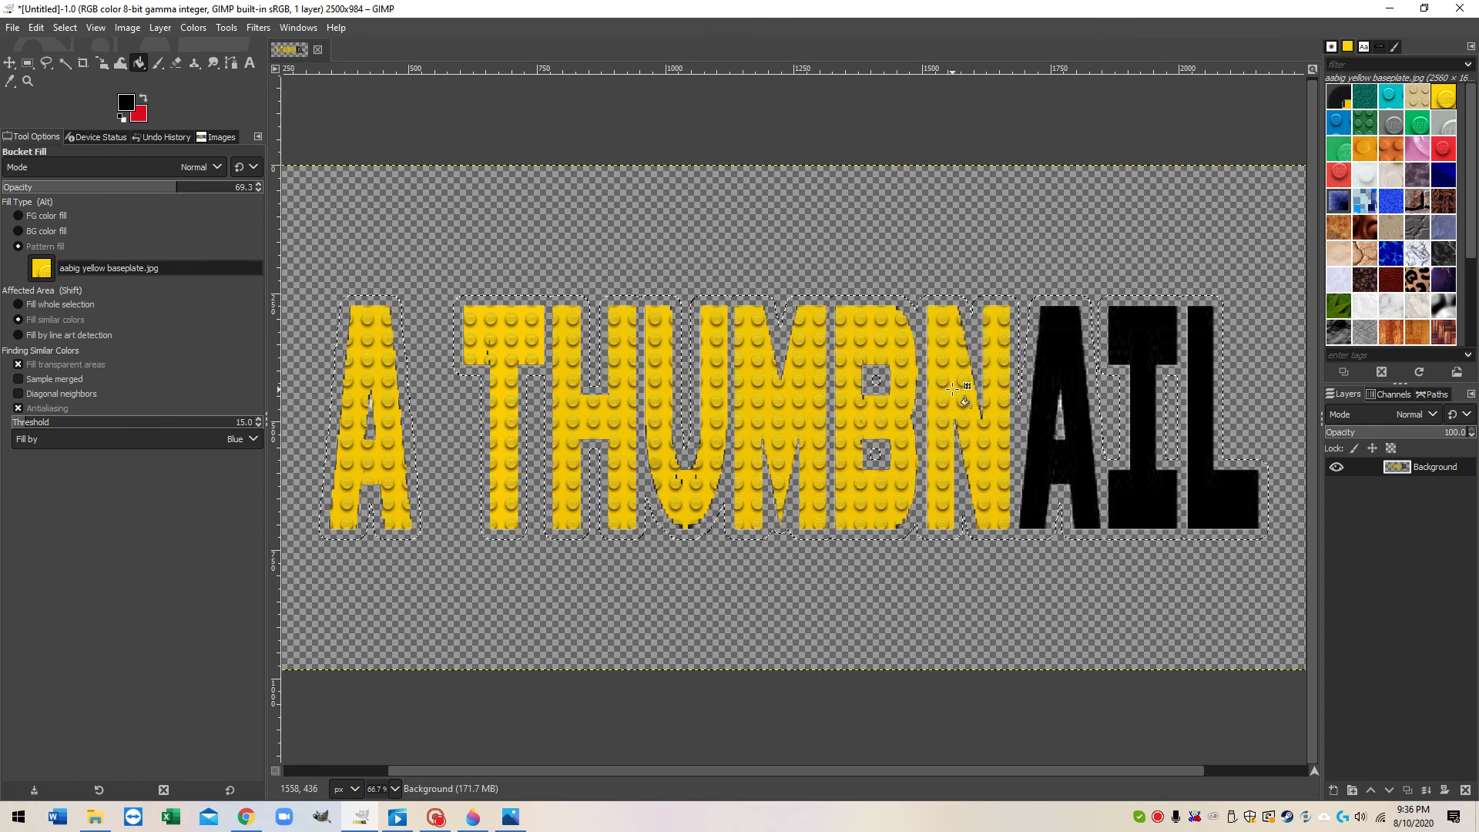
left_click(1053, 467)
left_click(1062, 467)
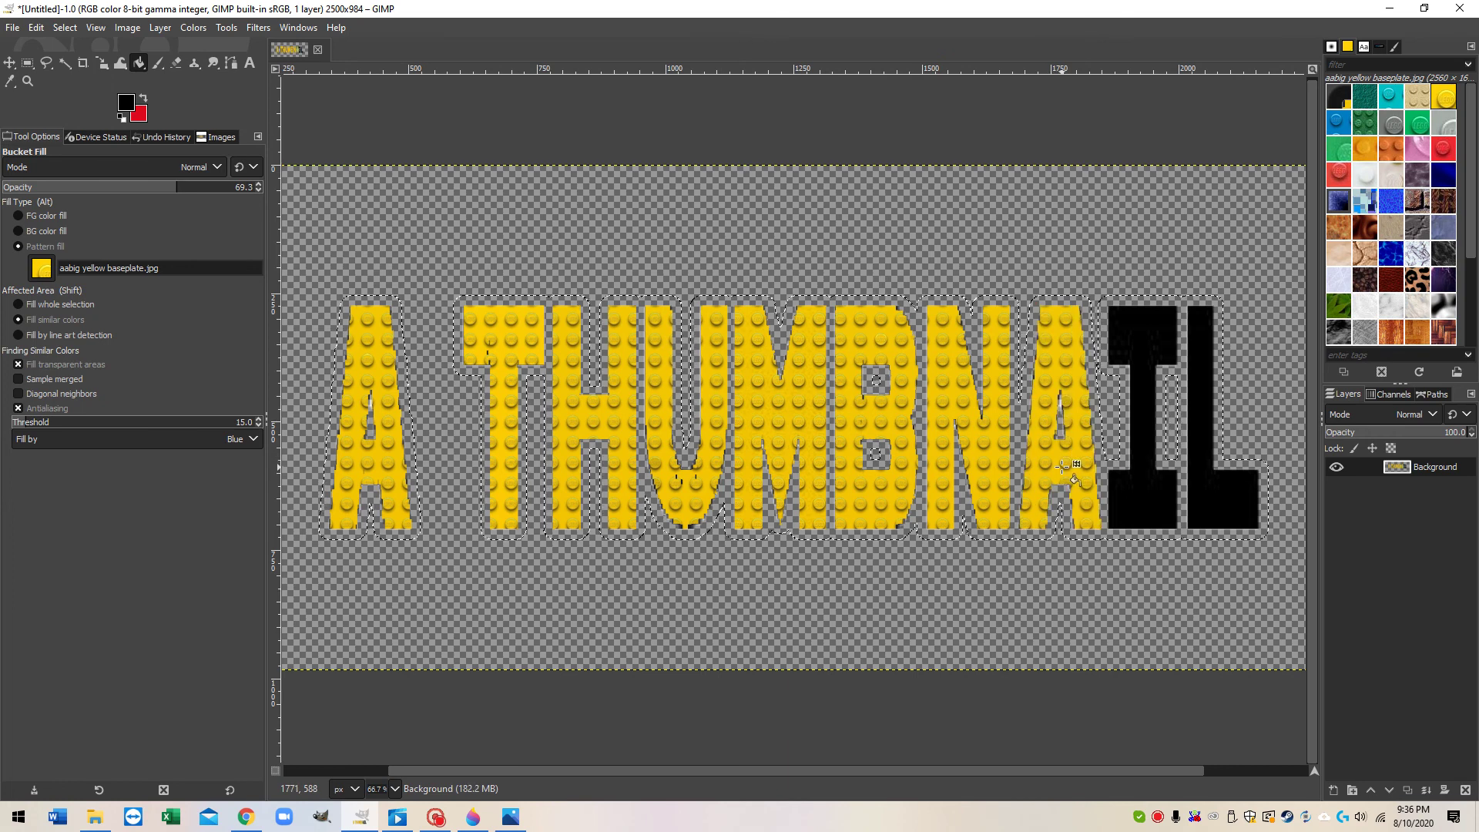
left_click(1144, 501)
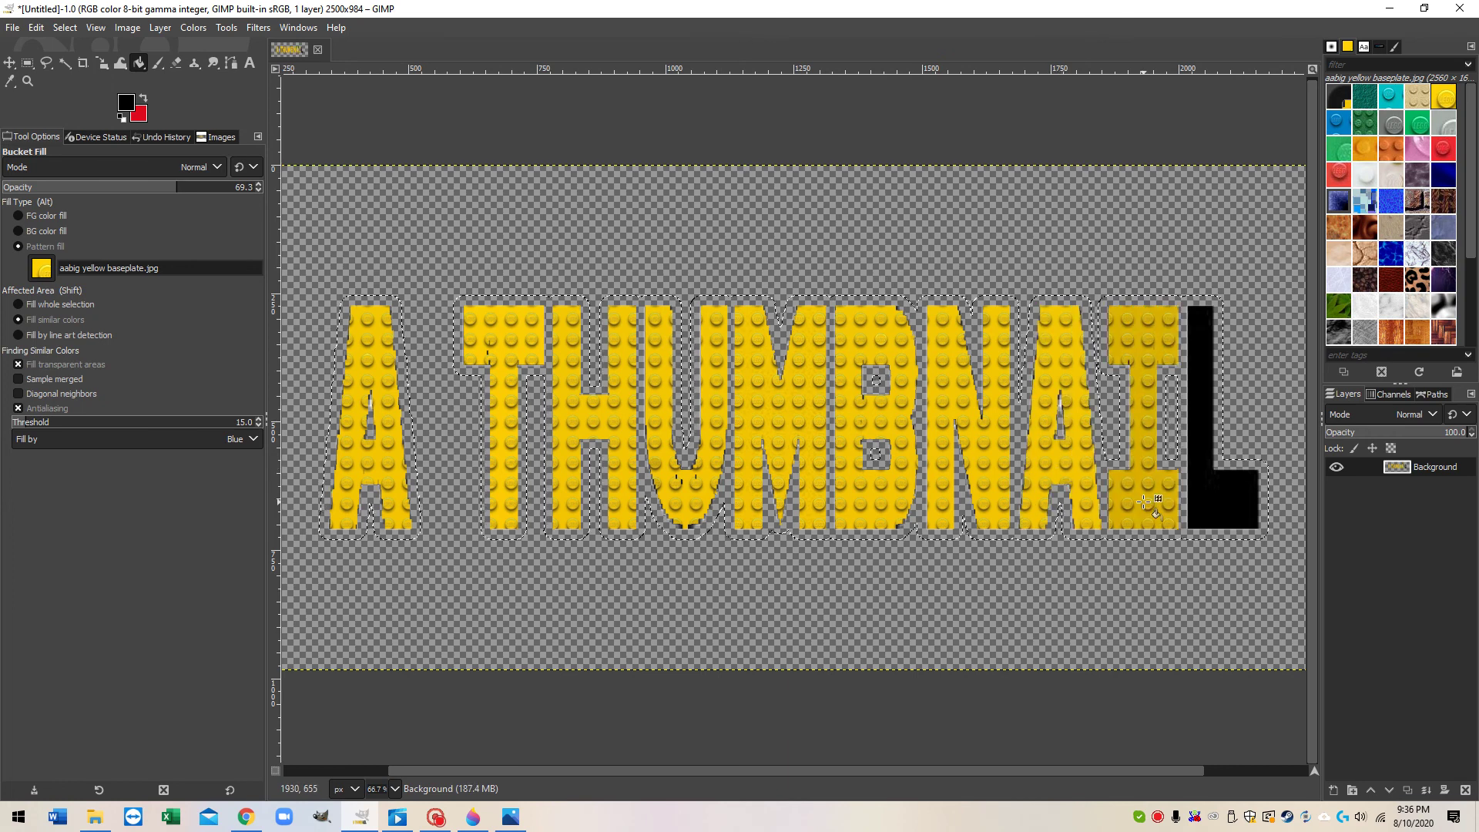
left_click(1207, 487)
left_click(1215, 491)
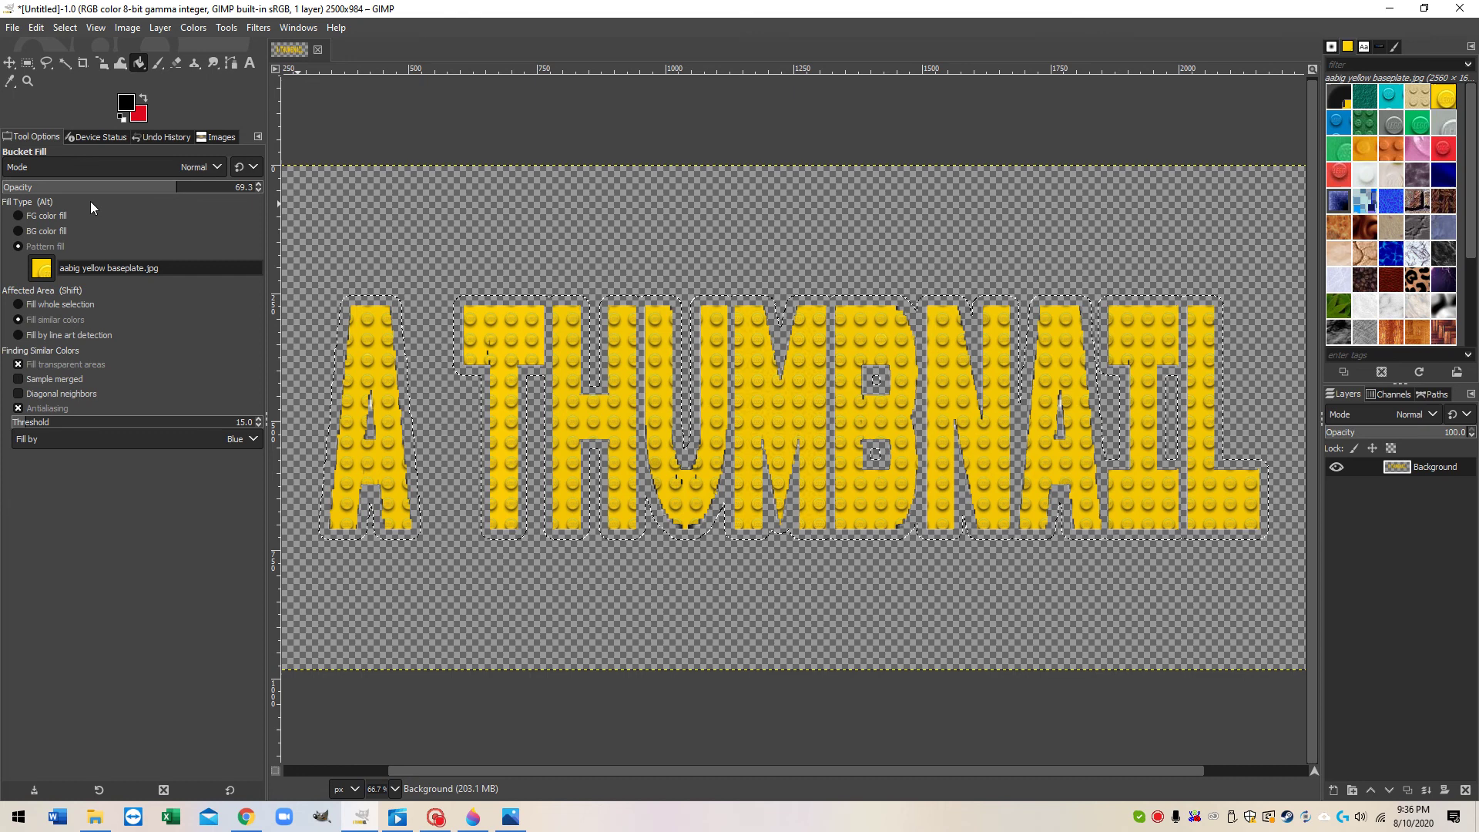
- Fill the grown border around the letters and the hole of the first A with the black foreground color
left_click(28, 218)
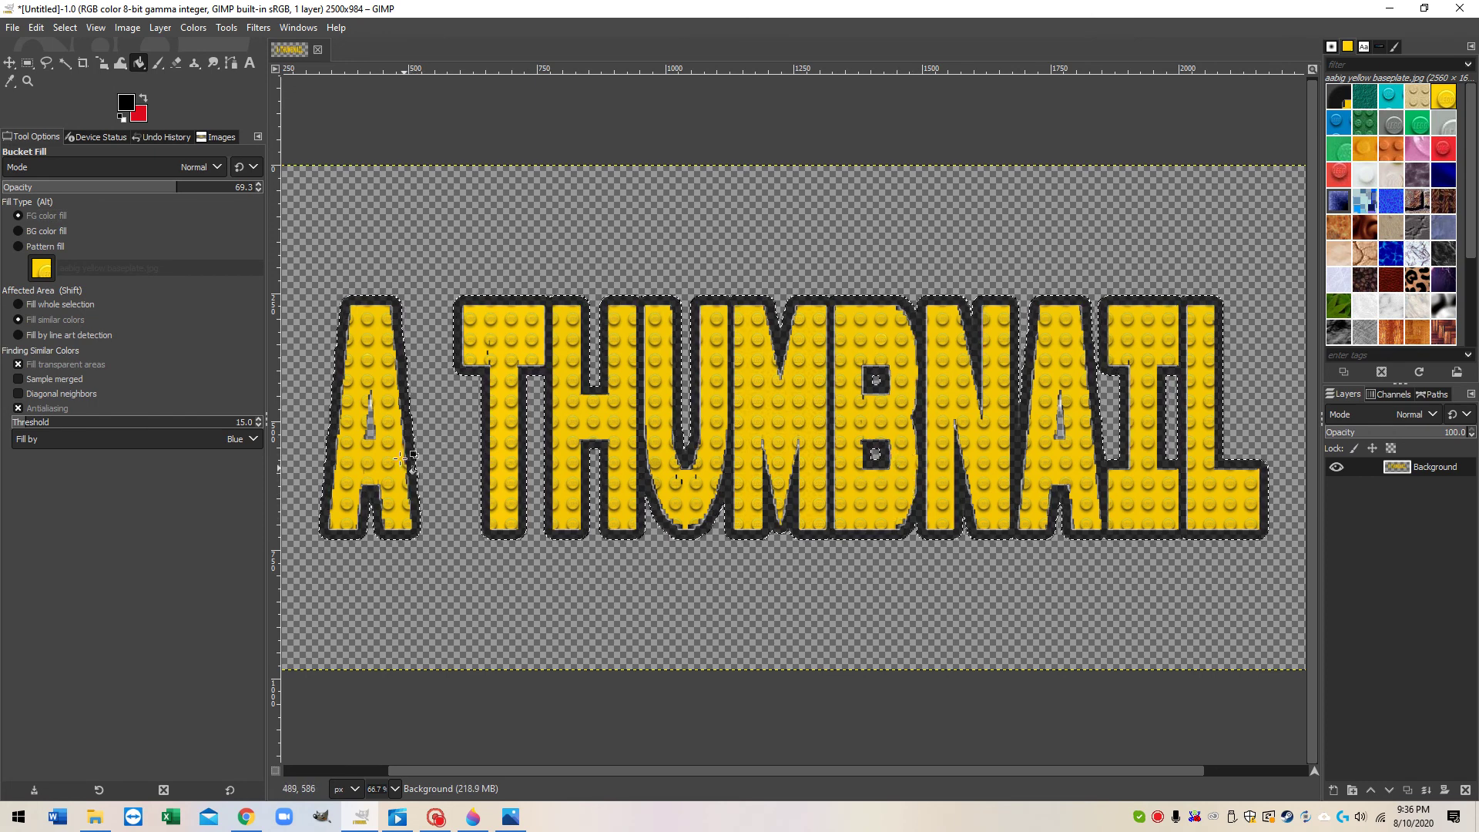
left_click(369, 430)
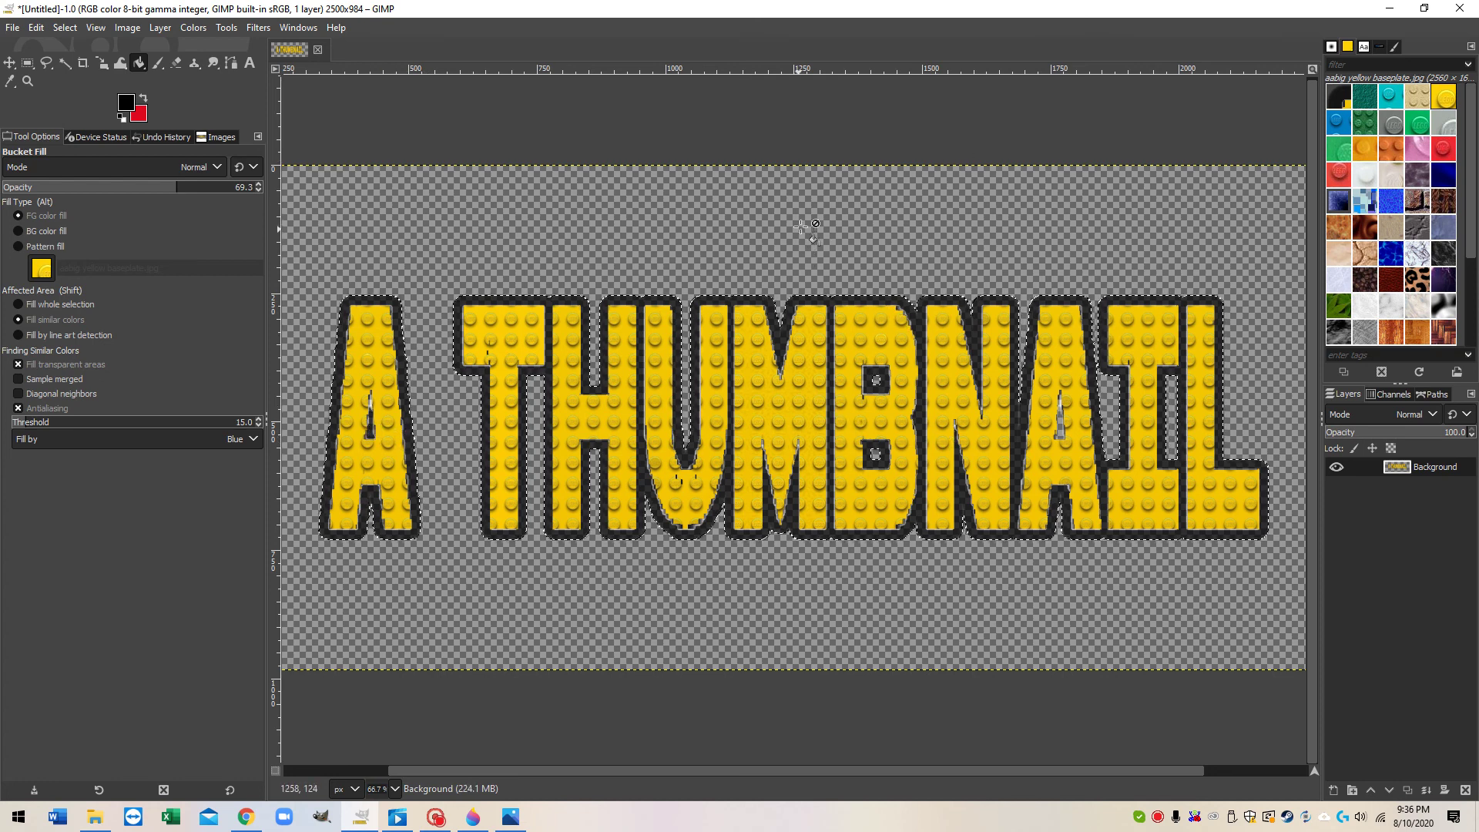
- Try copying the outlined lettering into Paint 3D beneath HOW TO MAKE at about 1975 × 516 px, and undo the paste
mouse_move(845, 267)
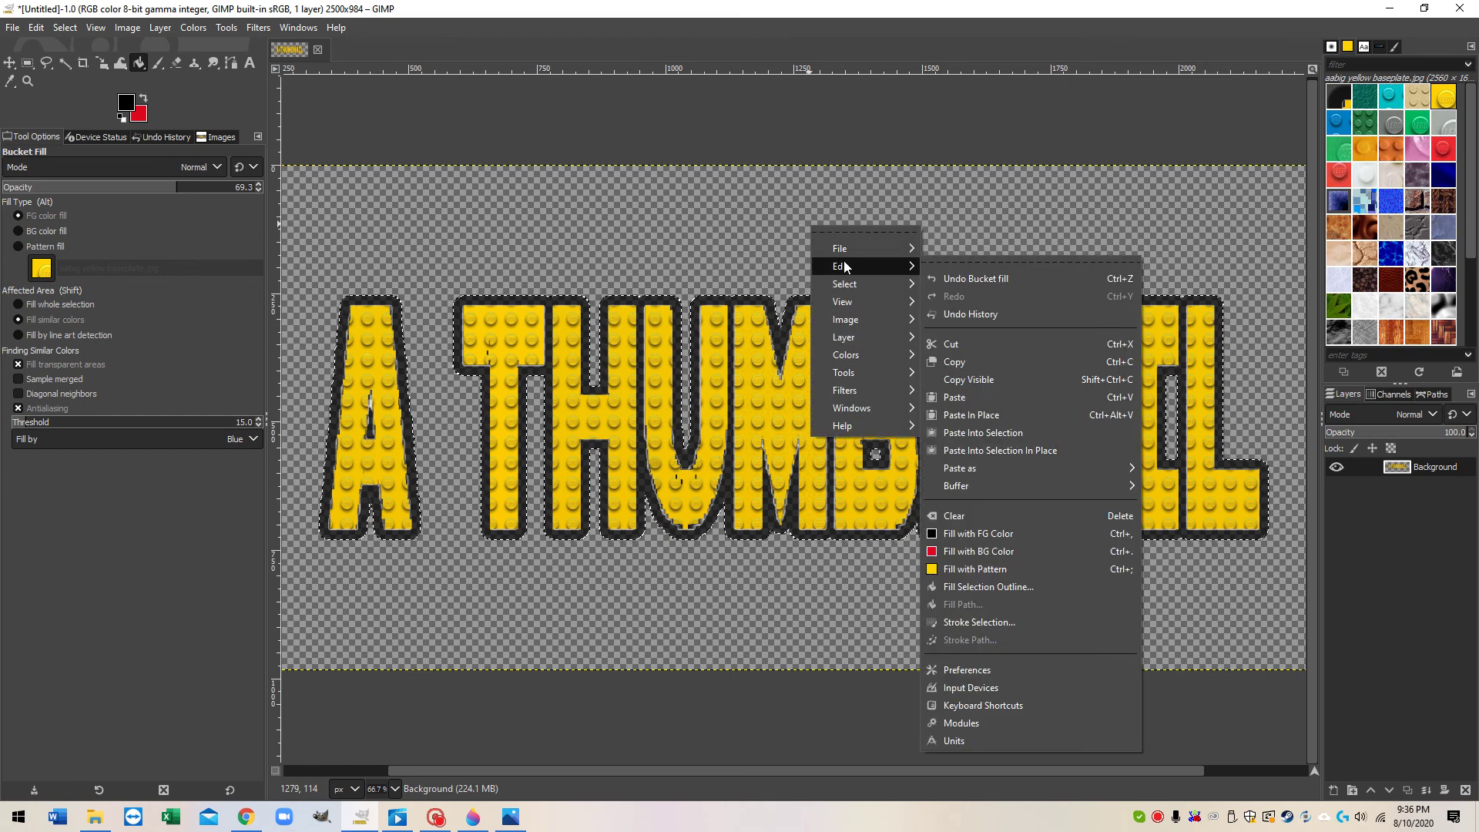
left_click(955, 362)
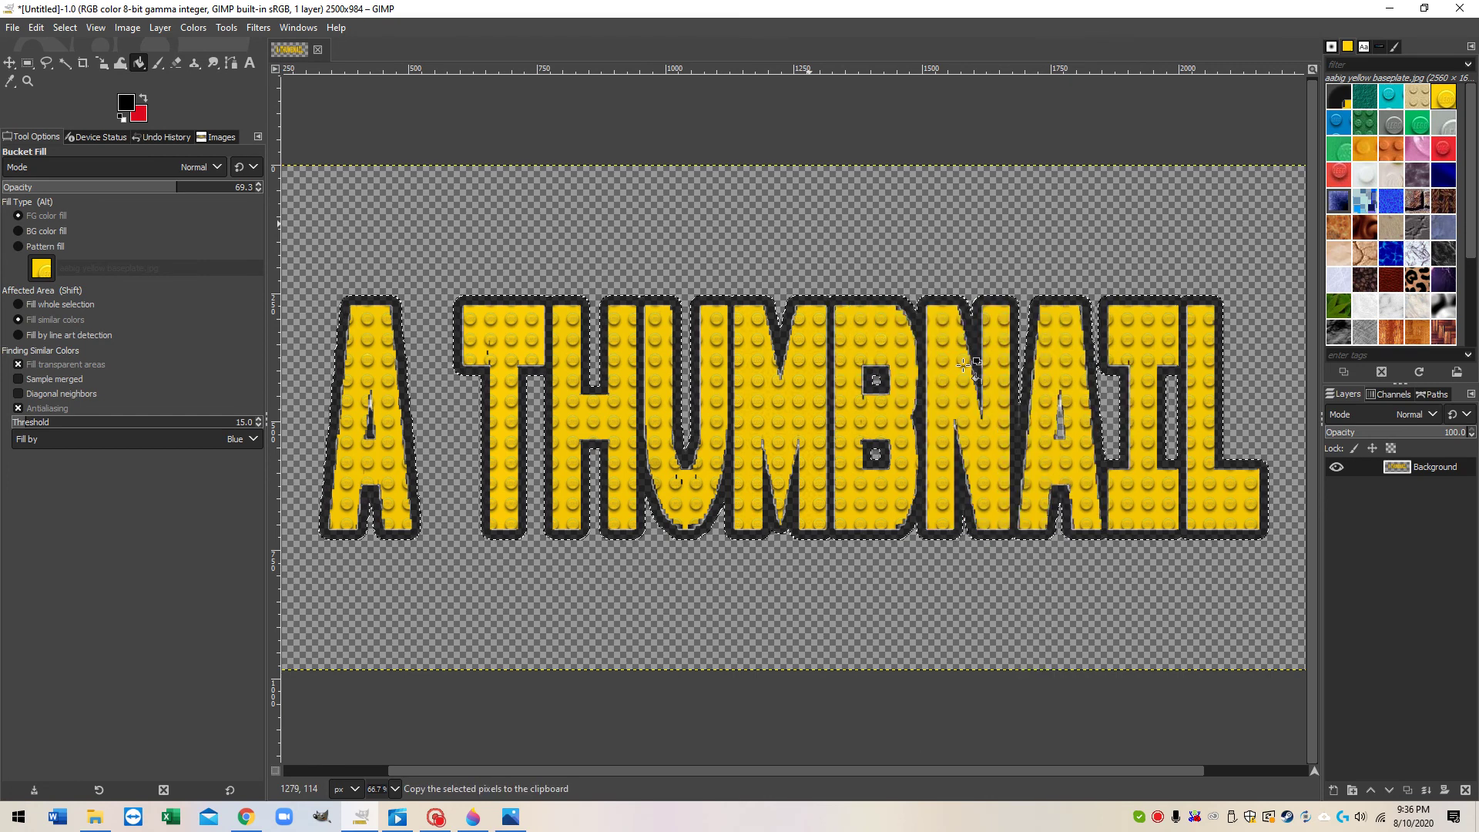
left_click(472, 817)
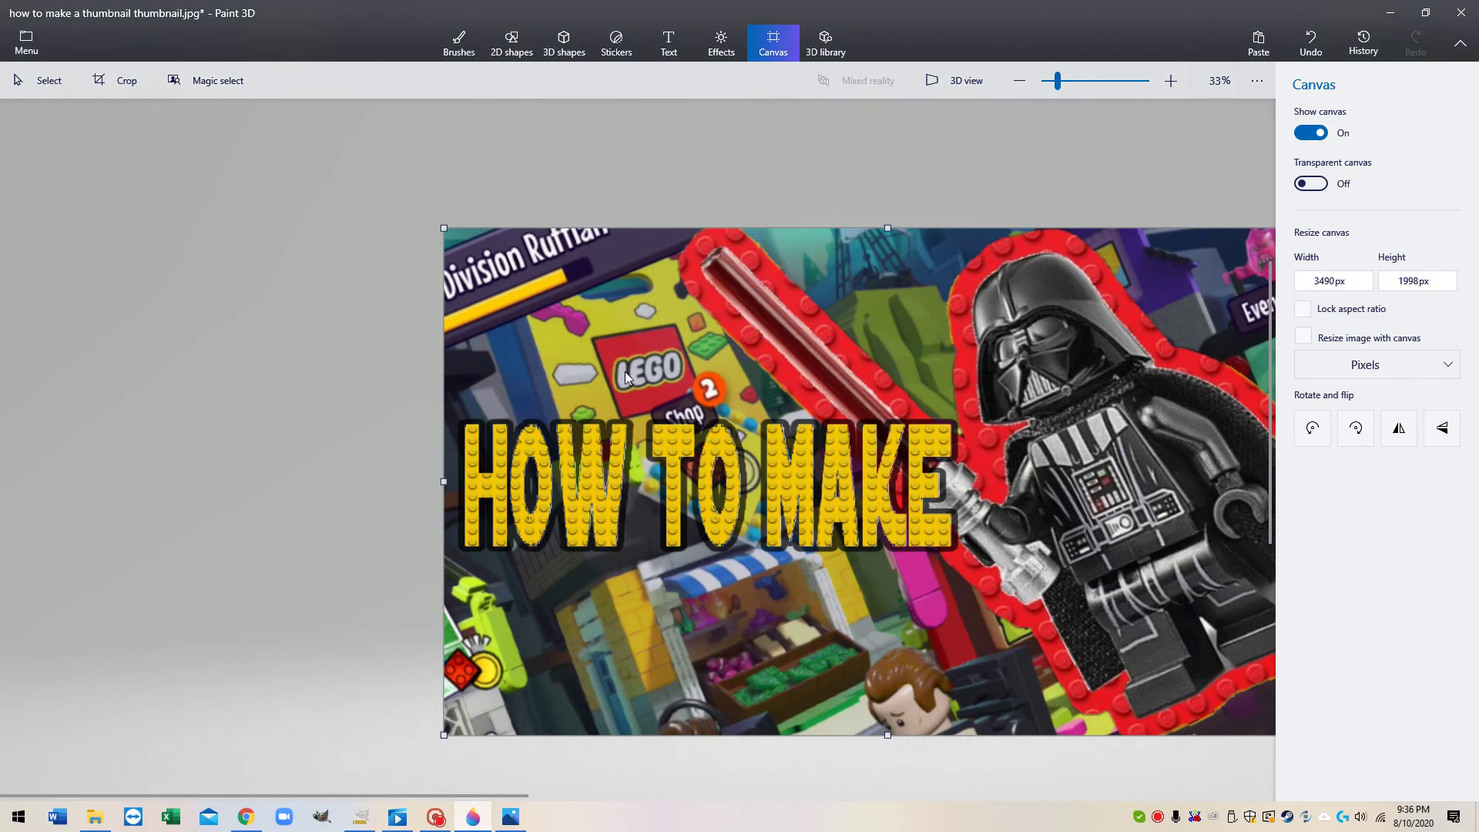
right_click(583, 631)
left_click(655, 683)
left_click_drag(842, 454, 647, 594)
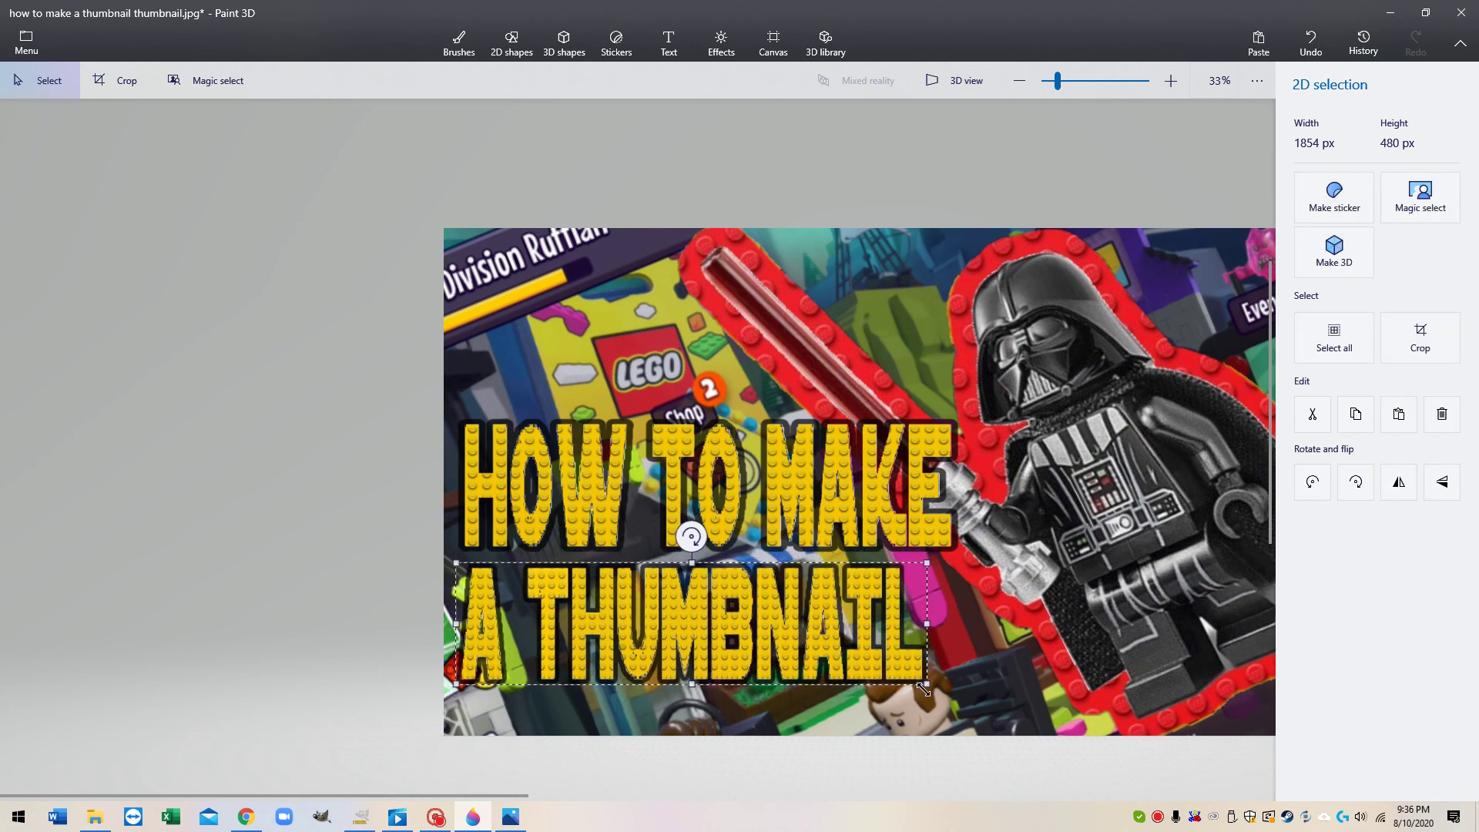
left_click_drag(930, 688, 962, 698)
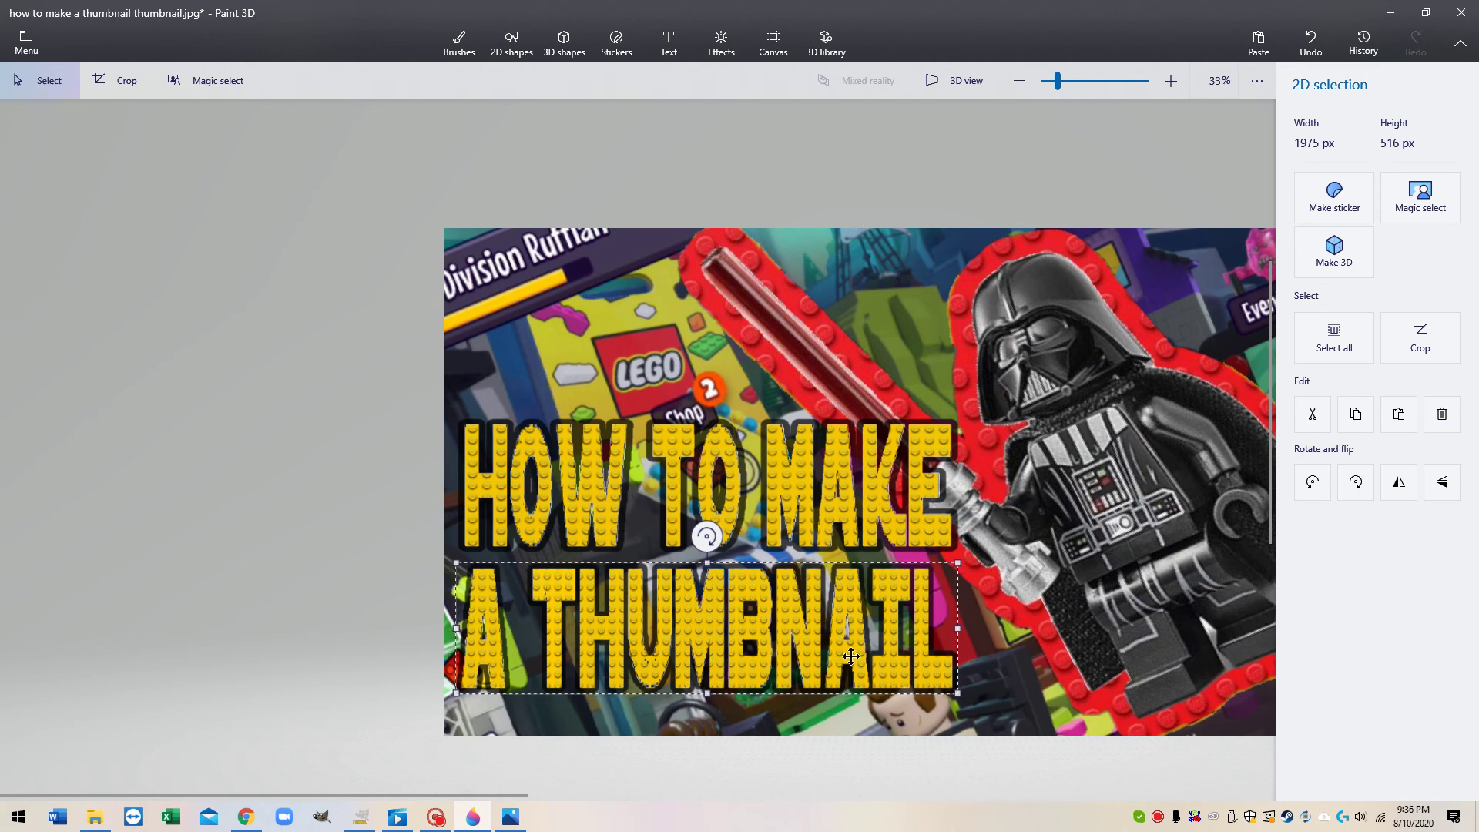
left_click(846, 712)
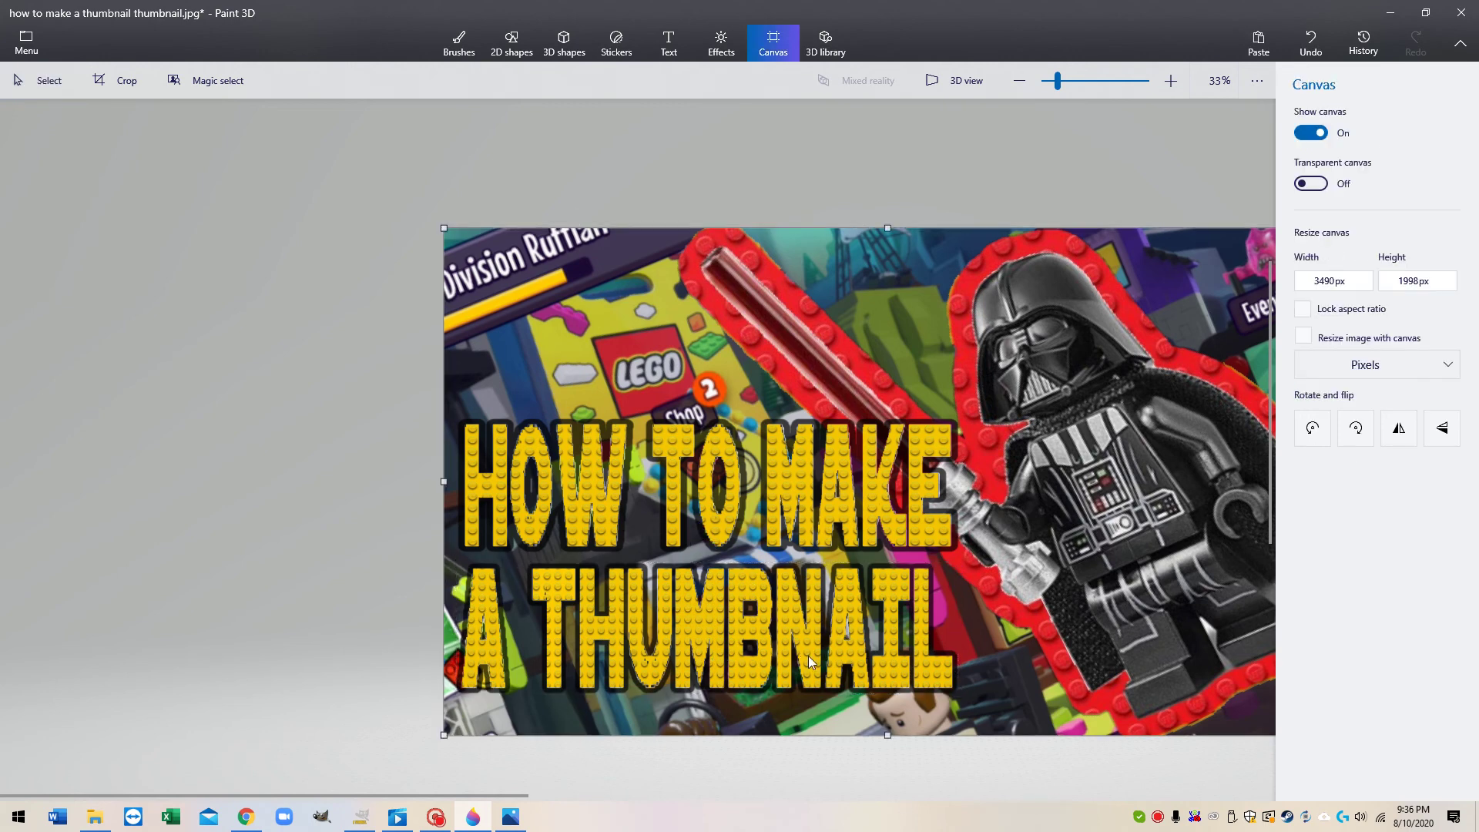
left_click(1310, 42)
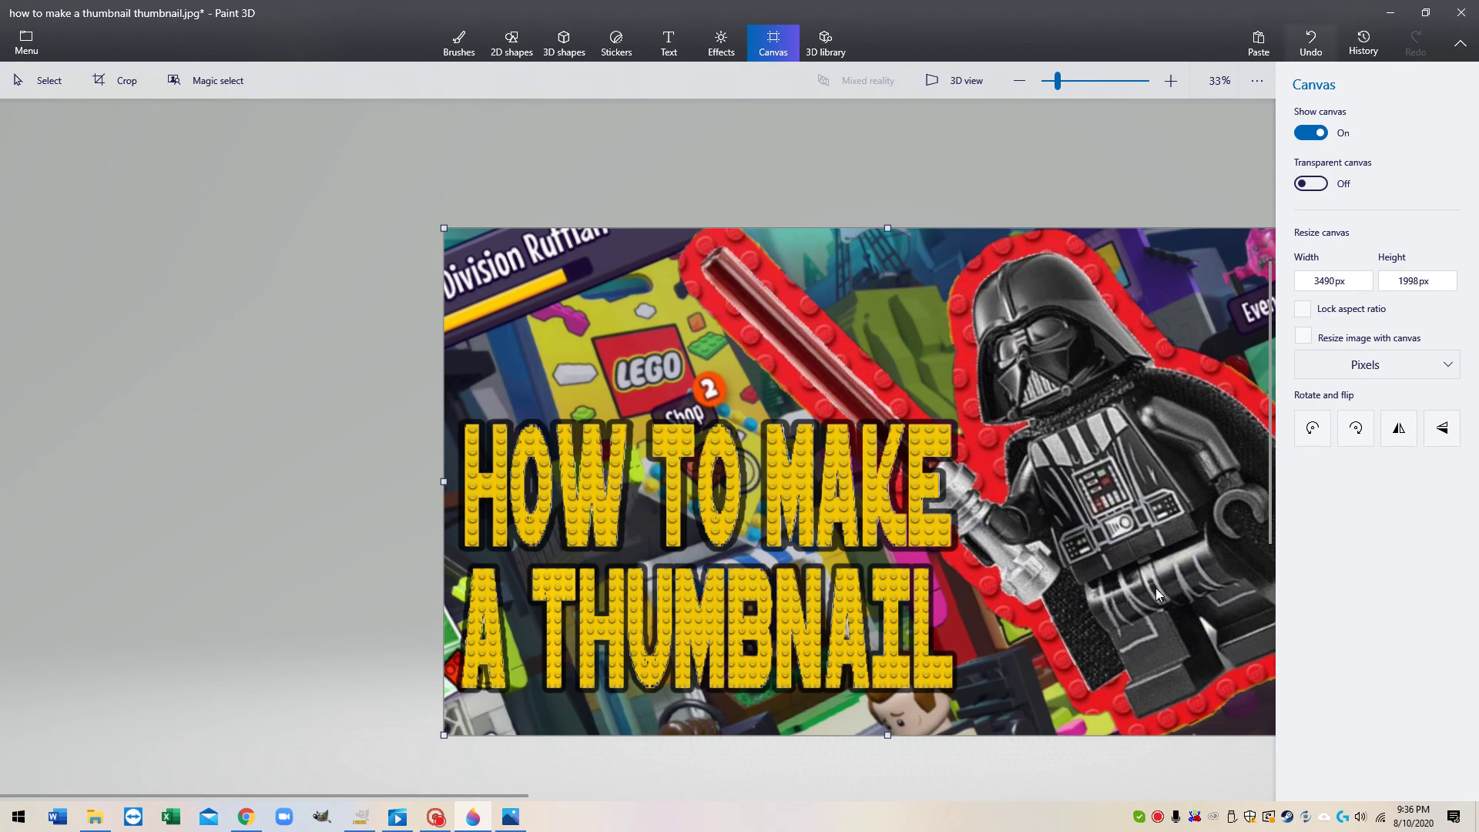
- Switch back to GIMP, fill the hole of the second A with the black foreground color, and copy the lettering
left_click(374, 818)
left_click(1061, 433)
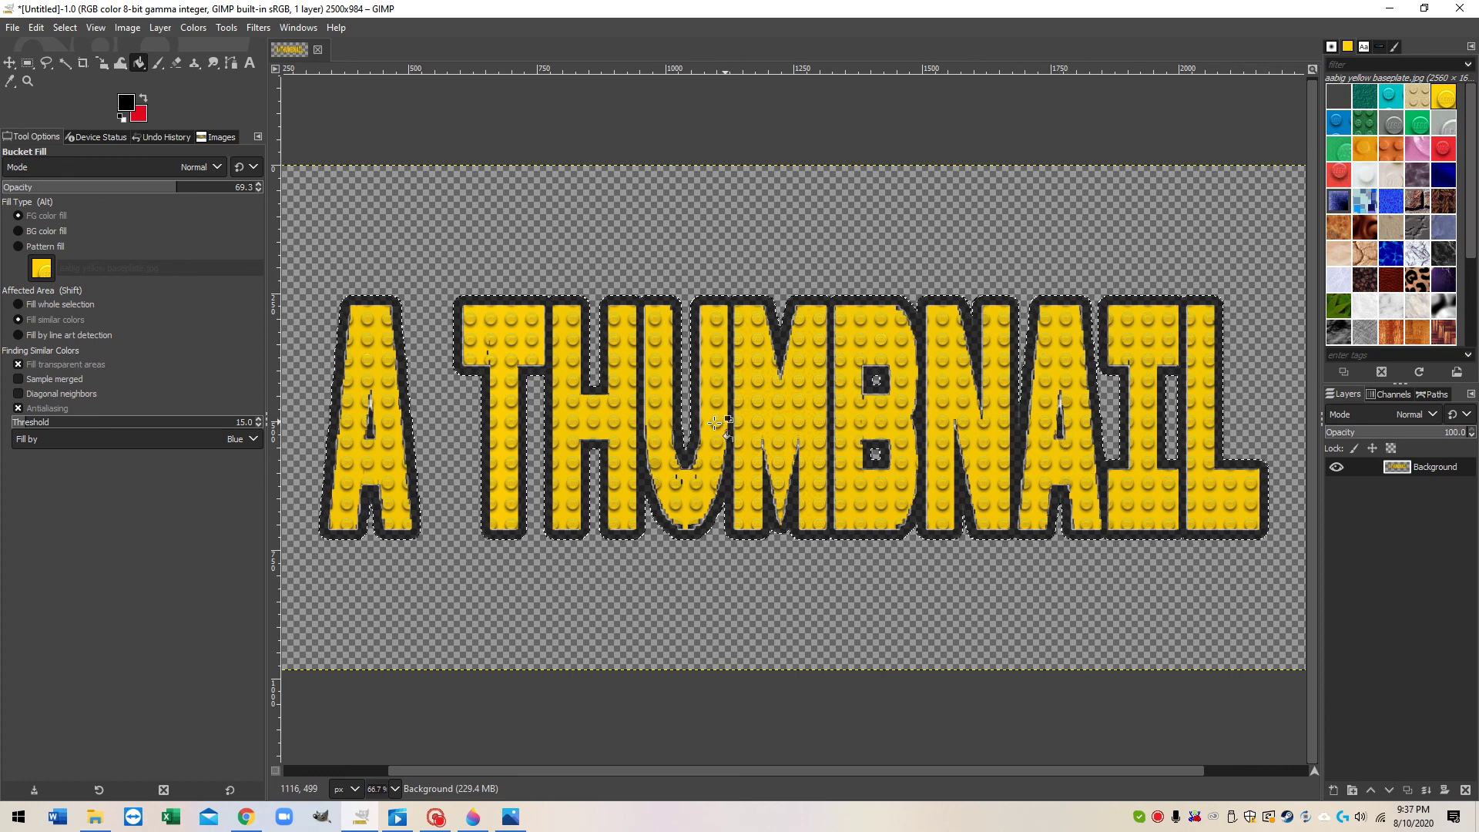
right_click(819, 235)
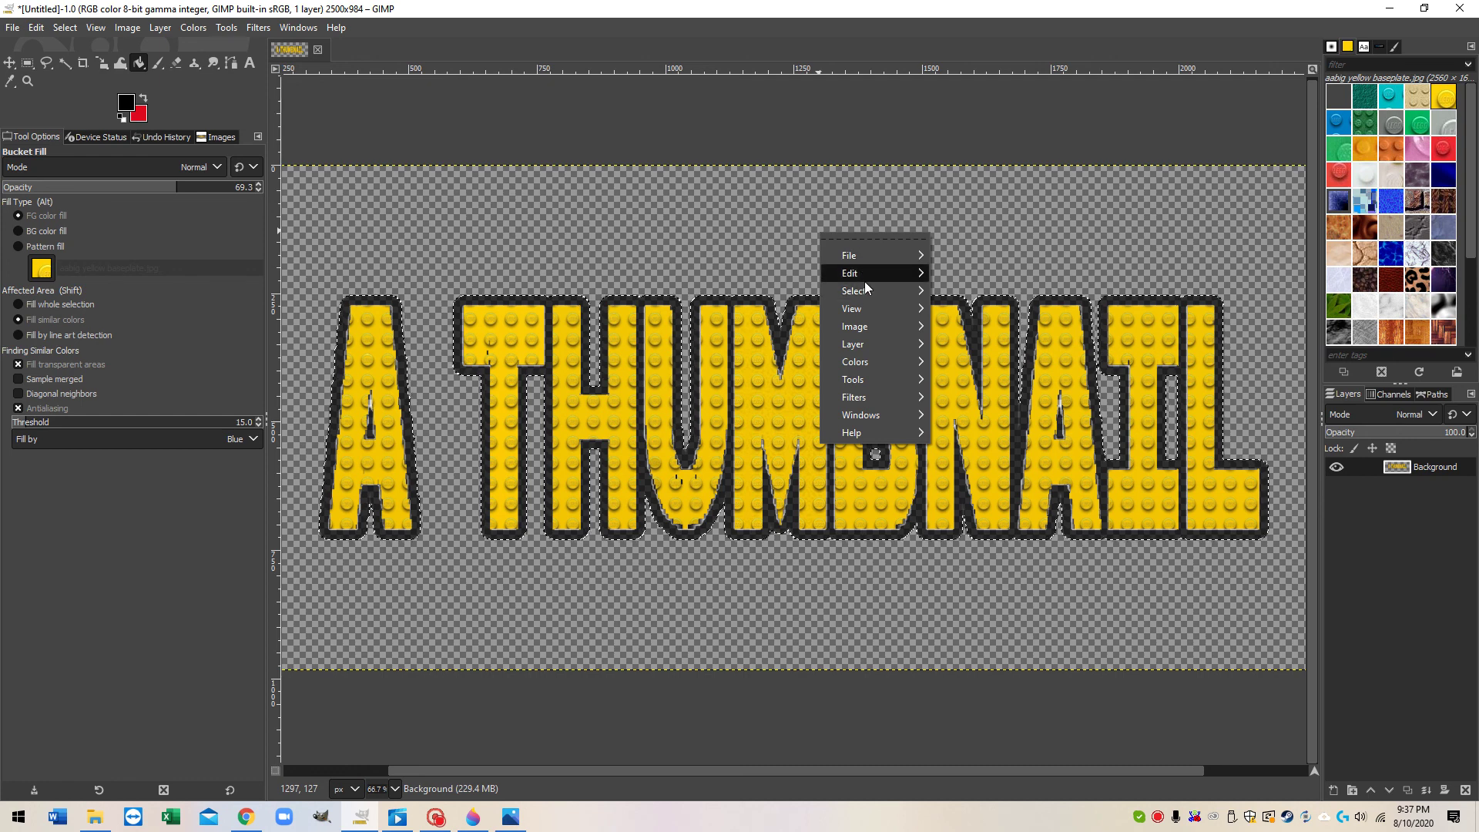
mouse_move(866, 282)
left_click(964, 368)
left_click(994, 378)
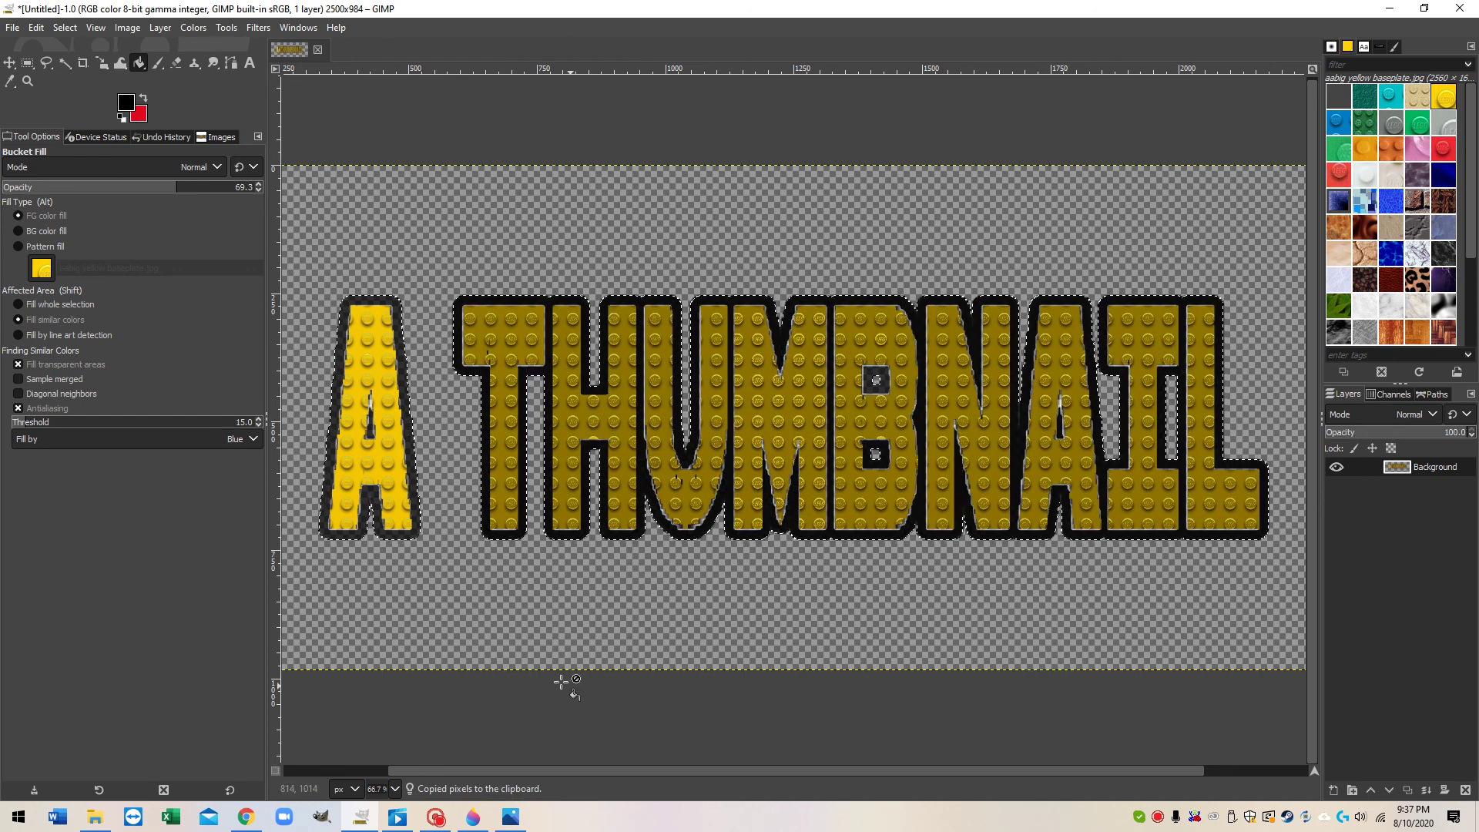
- Paste the A THUMBNAIL lettering into the Paint 3D image beneath HOW TO MAKE and enlarge it to about 2060 × 535 px
key("alt+Tab")
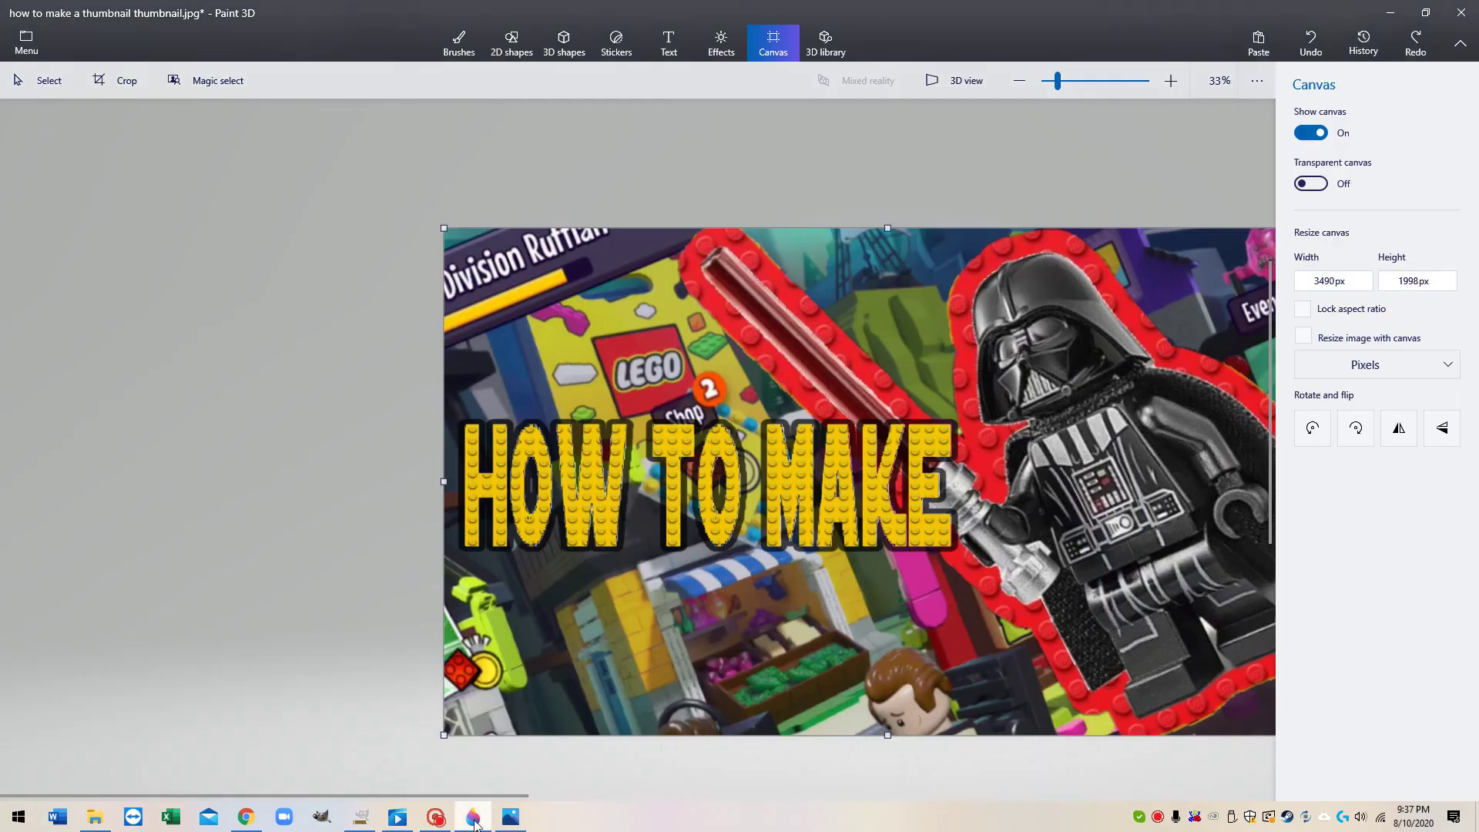
right_click(537, 582)
left_click(658, 688)
left_click_drag(844, 474, 670, 624)
left_click_drag(936, 682, 988, 700)
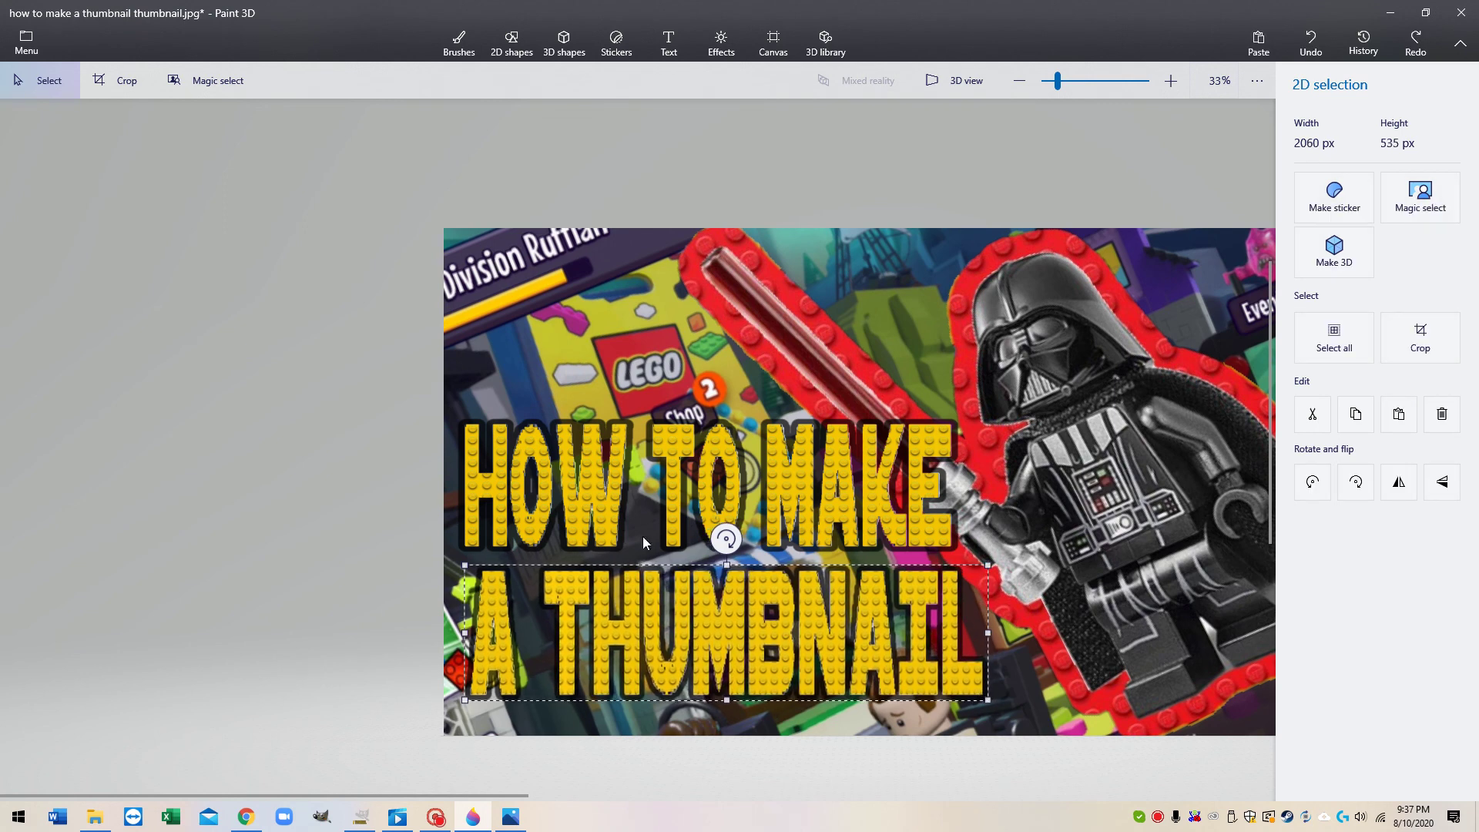
left_click(774, 42)
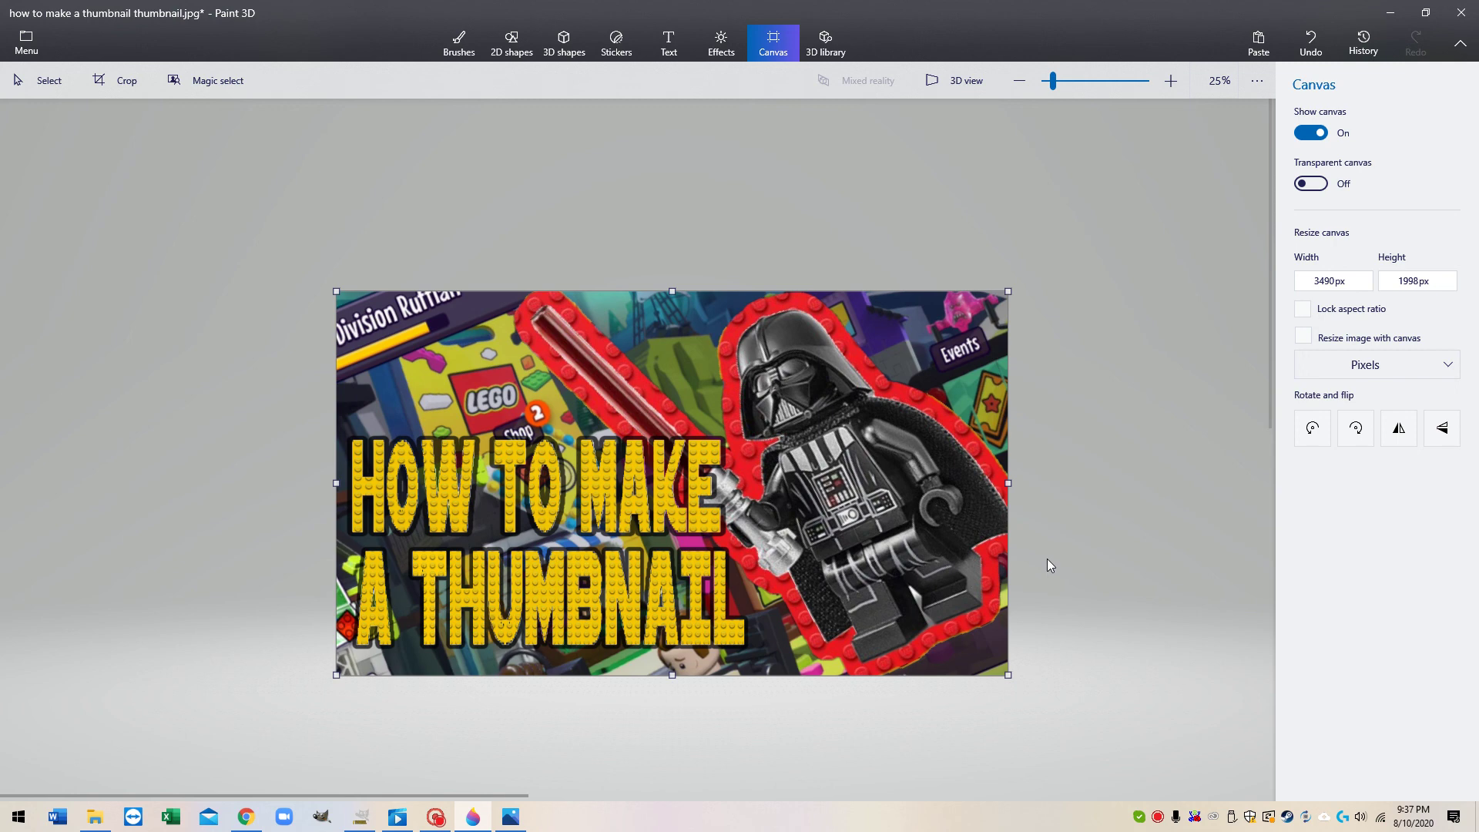
- Save the image as the JPEG "how to make a thumbnail thumbnail.jpg" in the "how to make a thumbnail" folder, replacing the existing file
left_click(31, 43)
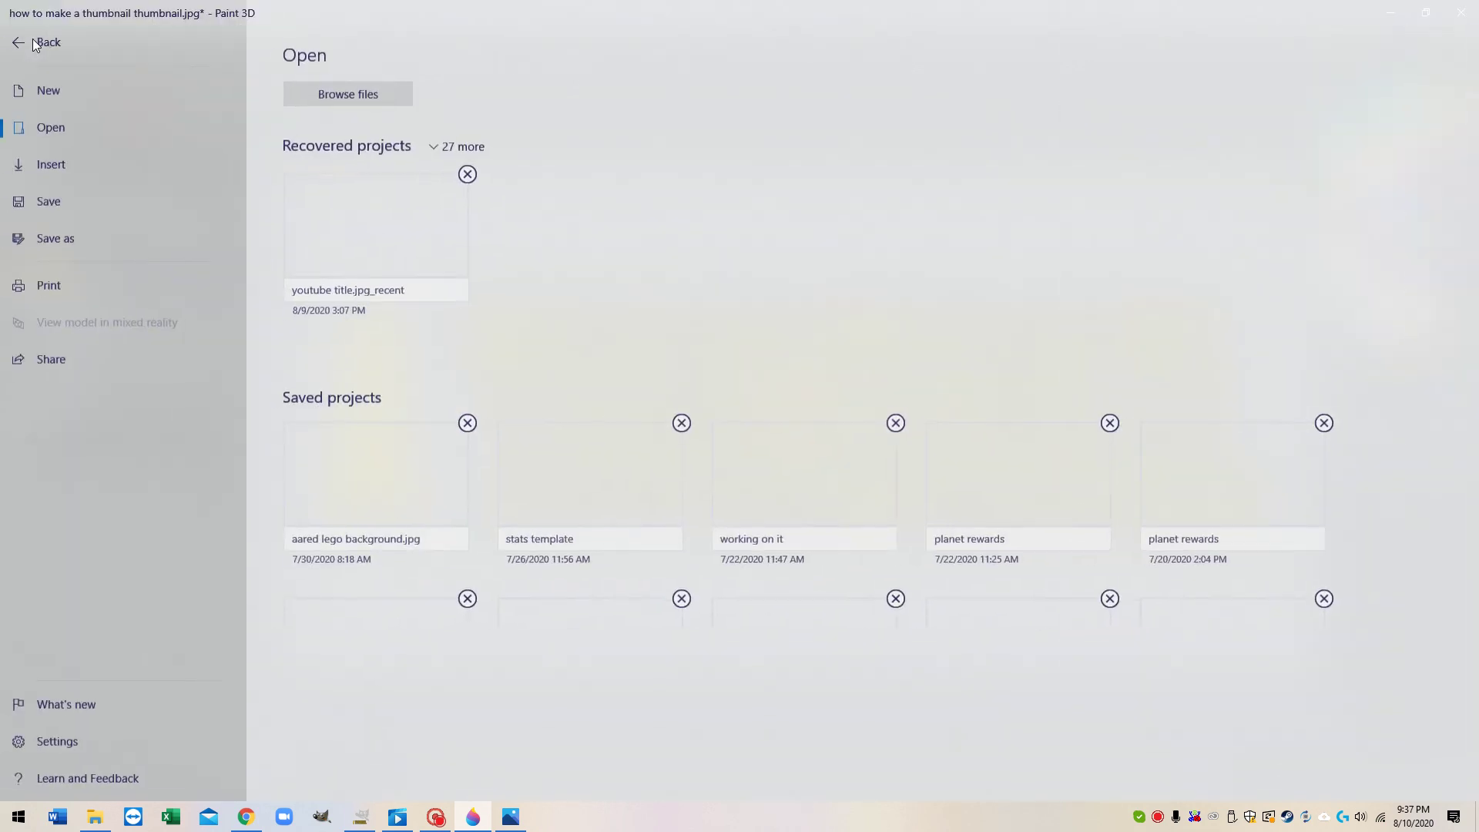
left_click(92, 238)
left_click(324, 139)
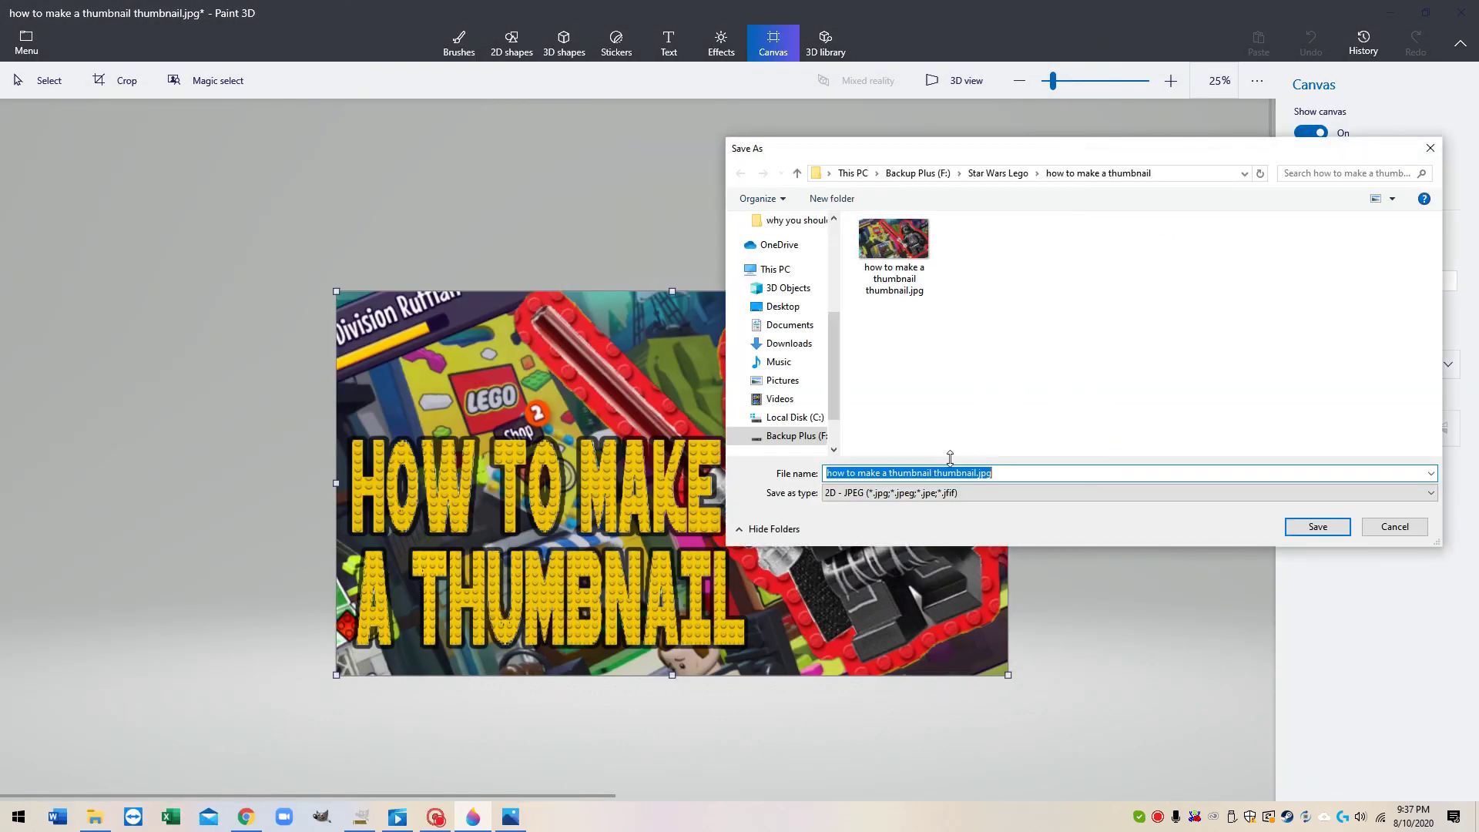
left_click(917, 264)
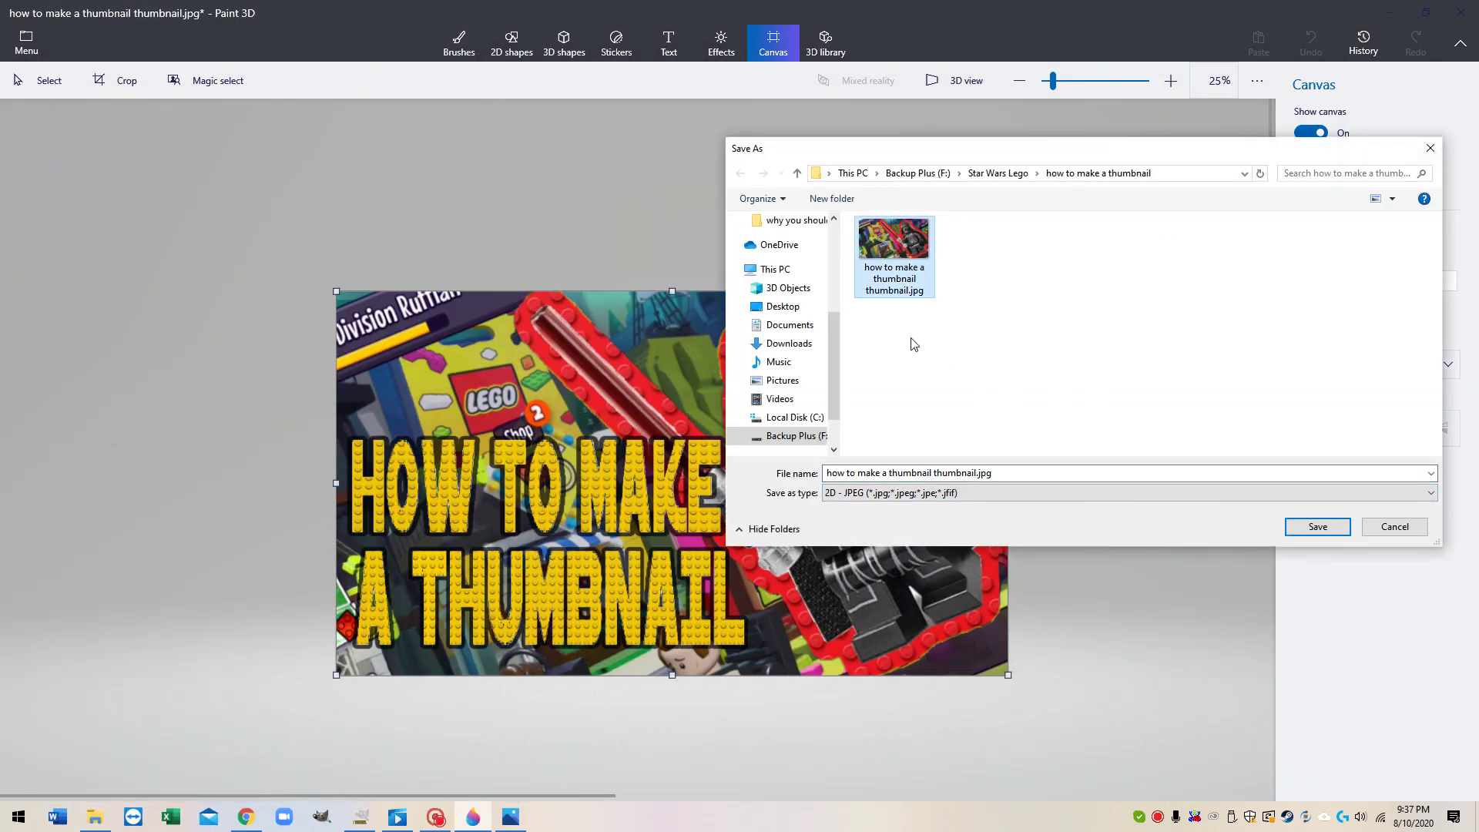
left_click(1314, 529)
left_click(782, 409)
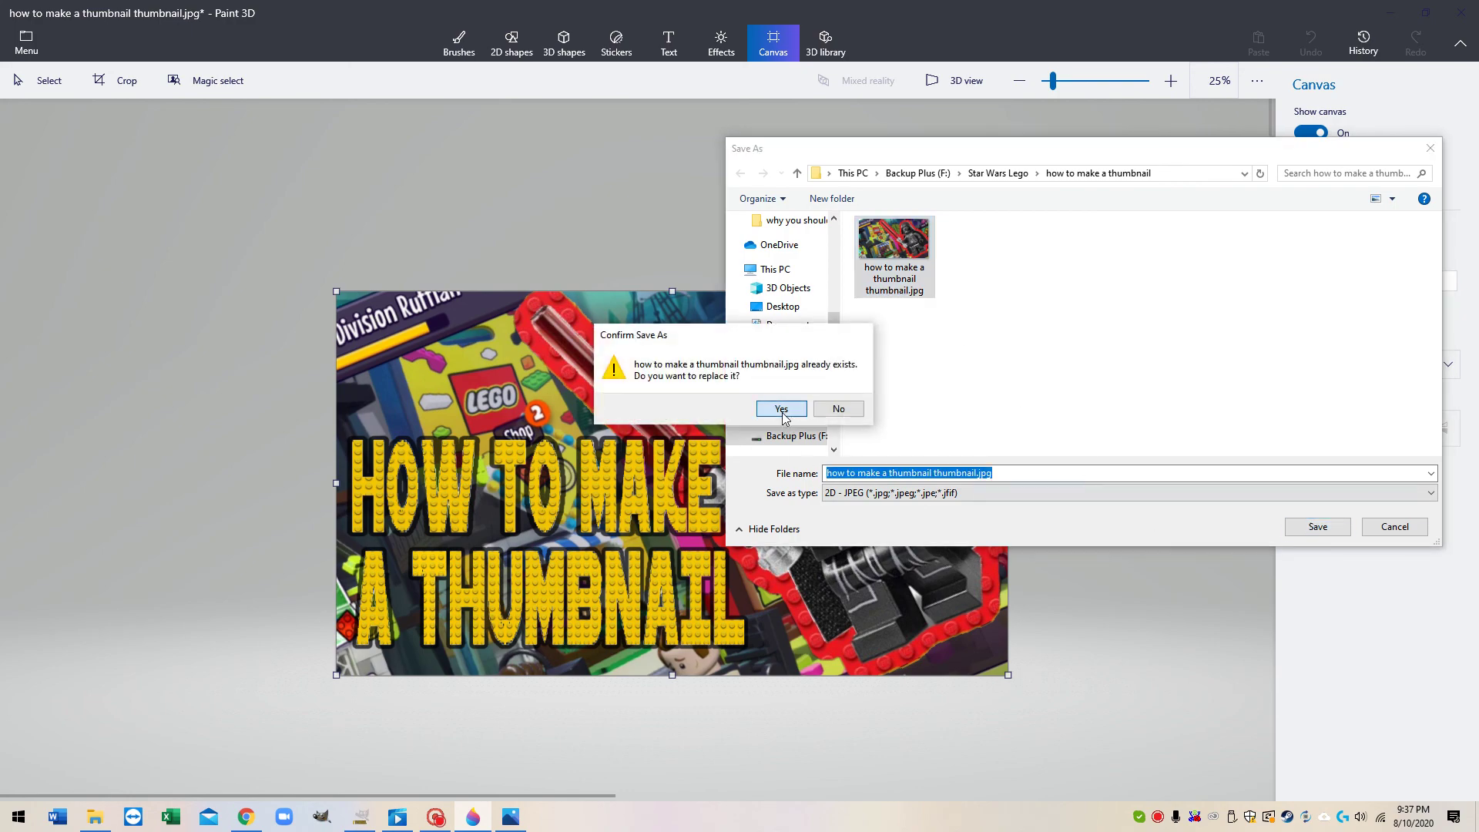